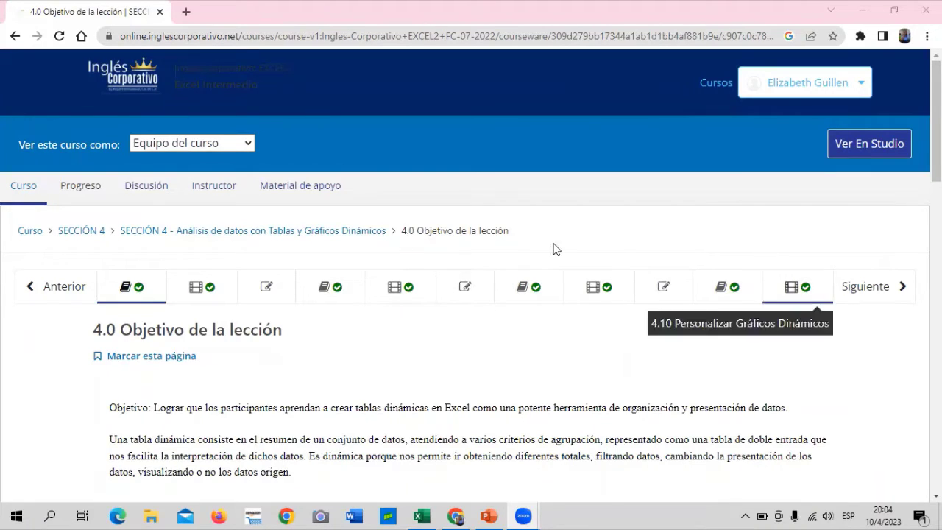
Go back to the SECCIÓN 4 outline and open the Examen Final quiz, EXAMEN FINAL – 40%.
{"action": "left_click", "coordinate": [147, 231]}
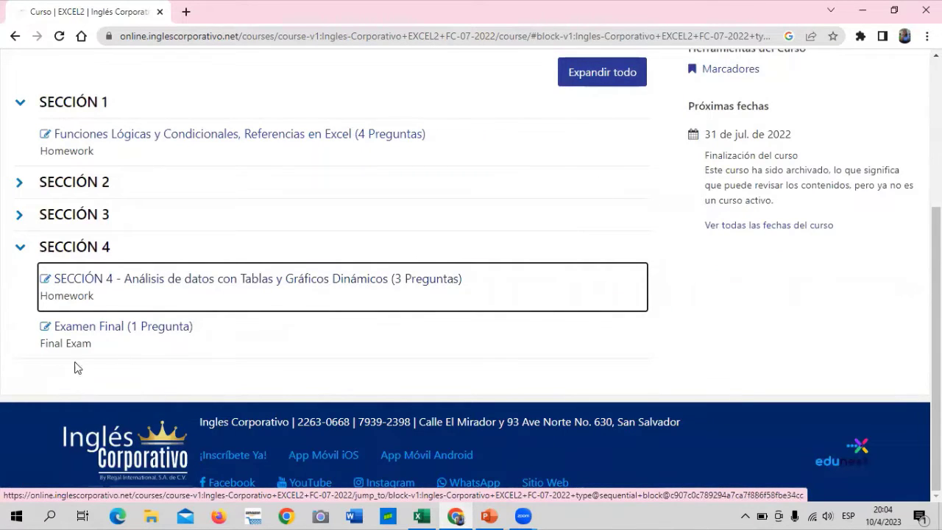
{"action": "left_click", "coordinate": [96, 328]}
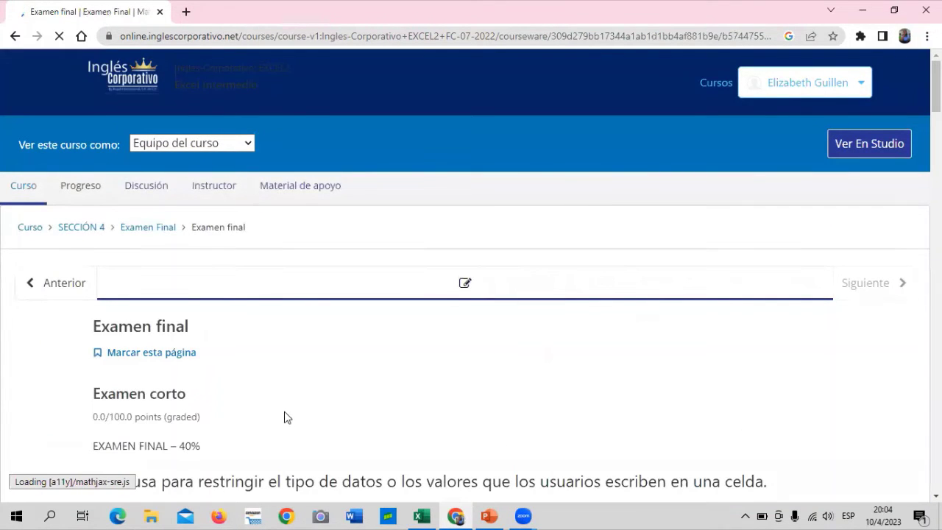
{"action": "scroll", "coordinate": [285, 413], "scroll_direction": "down", "scroll_amount": 3}
{"action": "scroll", "coordinate": [280, 404], "scroll_direction": "down", "scroll_amount": 3}
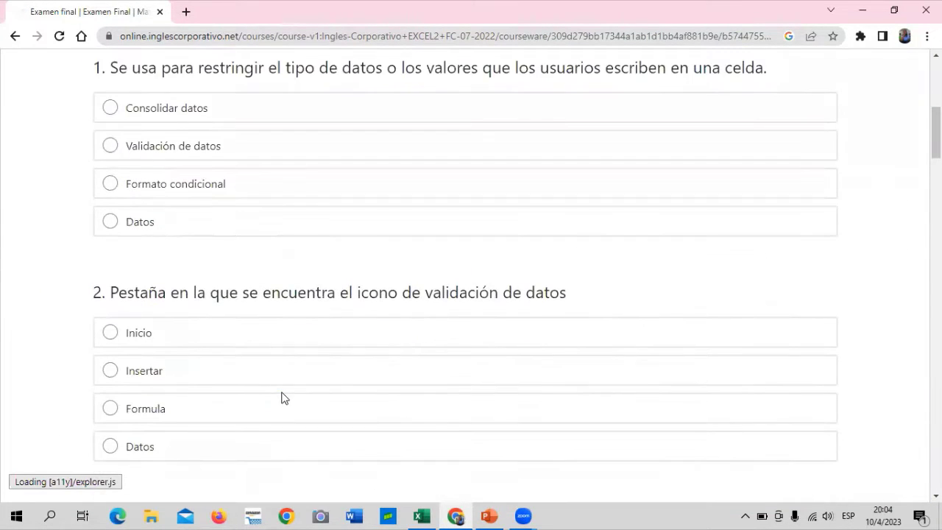
{"action": "scroll", "coordinate": [282, 398], "scroll_direction": "down", "scroll_amount": 3}
{"action": "scroll", "coordinate": [282, 397], "scroll_direction": "down", "scroll_amount": 3}
{"action": "scroll", "coordinate": [282, 398], "scroll_direction": "down", "scroll_amount": 3}
{"action": "scroll", "coordinate": [284, 399], "scroll_direction": "down", "scroll_amount": 3}
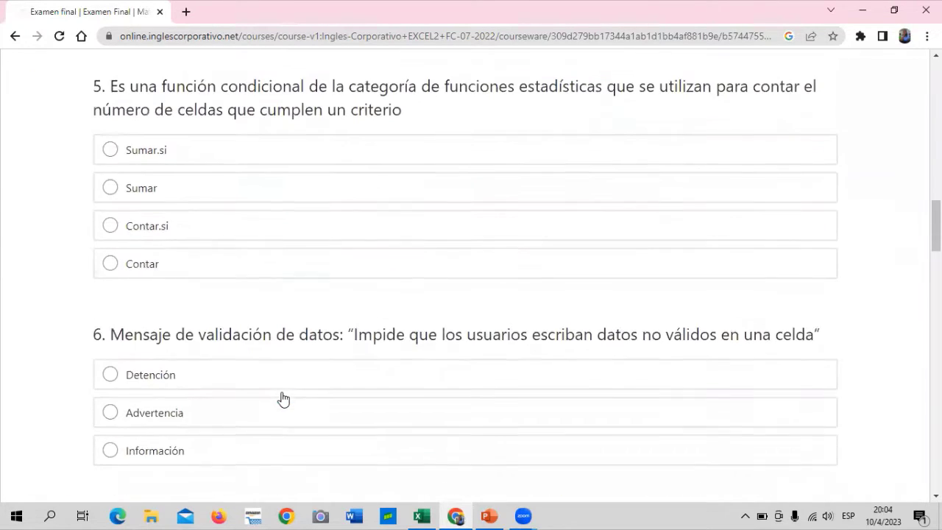
{"action": "scroll", "coordinate": [284, 399], "scroll_direction": "down", "scroll_amount": 2}
{"action": "scroll", "coordinate": [283, 399], "scroll_direction": "down", "scroll_amount": 1}
{"action": "scroll", "coordinate": [284, 399], "scroll_direction": "down", "scroll_amount": 2}
{"action": "scroll", "coordinate": [283, 399], "scroll_direction": "down", "scroll_amount": 3}
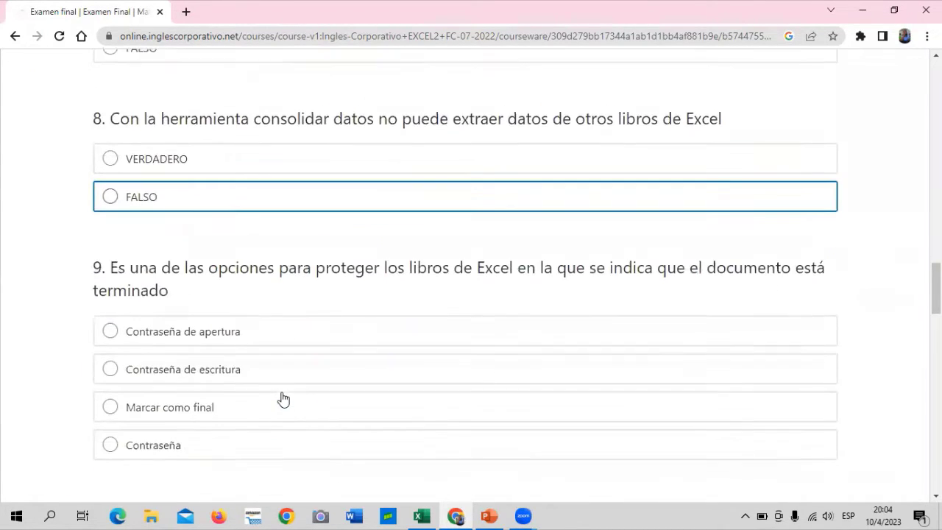
{"action": "scroll", "coordinate": [283, 399], "scroll_direction": "down", "scroll_amount": 2}
{"action": "scroll", "coordinate": [283, 399], "scroll_direction": "down", "scroll_amount": 3}
{"action": "scroll", "coordinate": [284, 397], "scroll_direction": "down", "scroll_amount": 4}
{"action": "scroll", "coordinate": [283, 393], "scroll_direction": "down", "scroll_amount": 3}
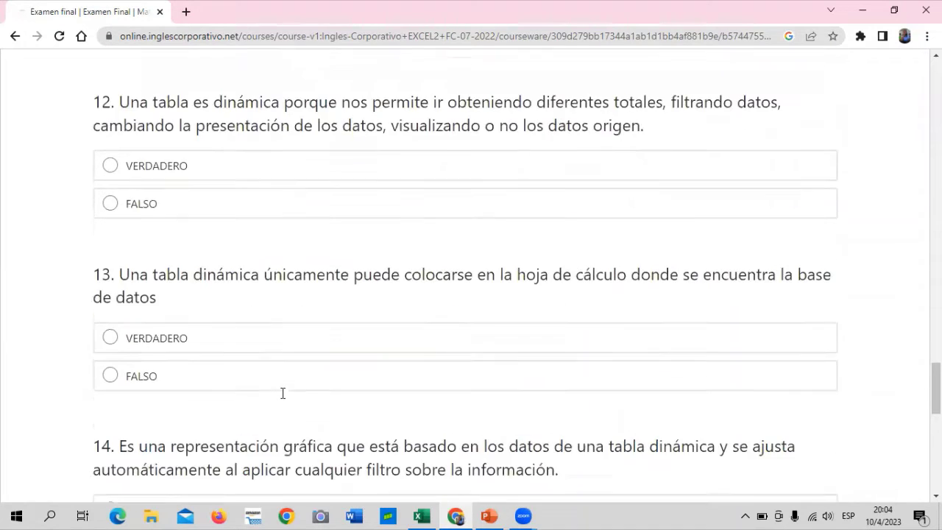
{"action": "scroll", "coordinate": [283, 393], "scroll_direction": "down", "scroll_amount": 3}
{"action": "scroll", "coordinate": [283, 393], "scroll_direction": "down", "scroll_amount": 2}
{"action": "scroll", "coordinate": [284, 396], "scroll_direction": "down", "scroll_amount": 3}
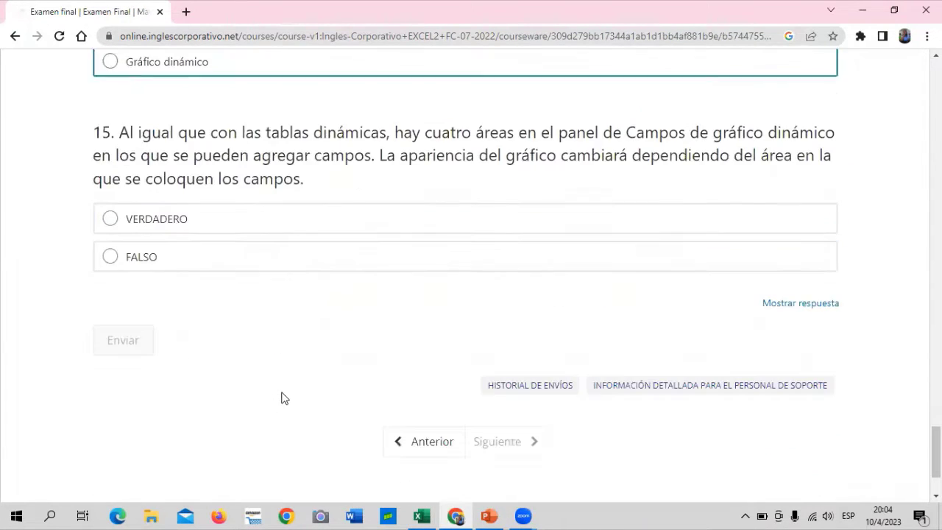
{"action": "scroll", "coordinate": [286, 396], "scroll_direction": "up", "scroll_amount": 1}
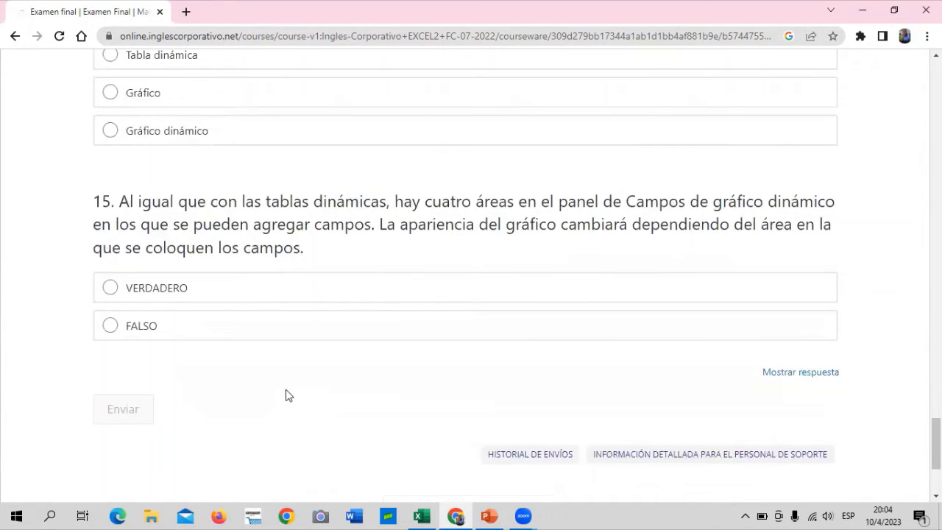
{"action": "scroll", "coordinate": [270, 313], "scroll_direction": "up", "scroll_amount": 3}
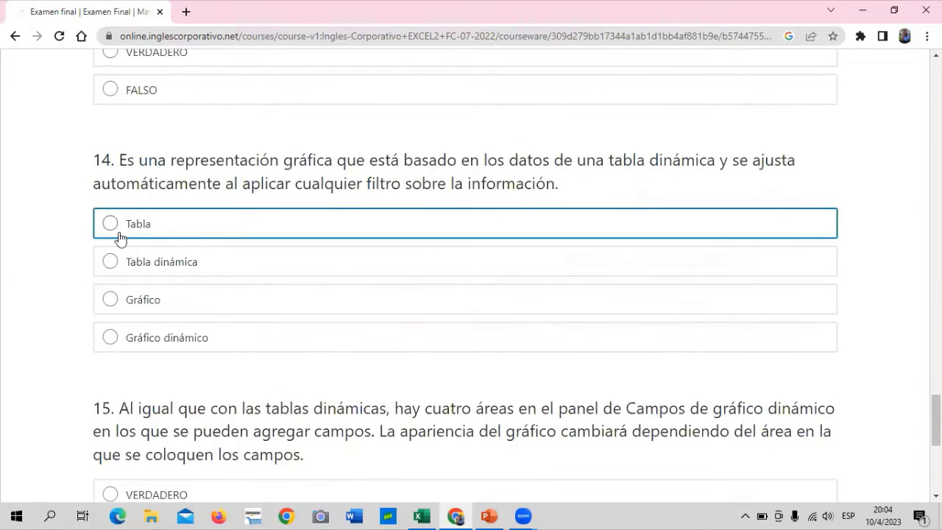
{"action": "scroll", "coordinate": [671, 410], "scroll_direction": "down", "scroll_amount": 3}
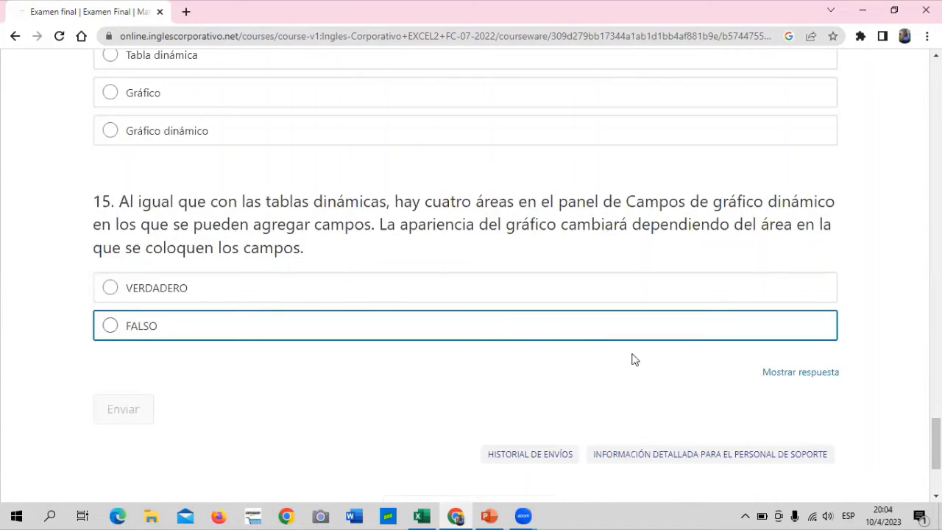
{"action": "scroll", "coordinate": [196, 441], "scroll_direction": "up", "scroll_amount": 5}
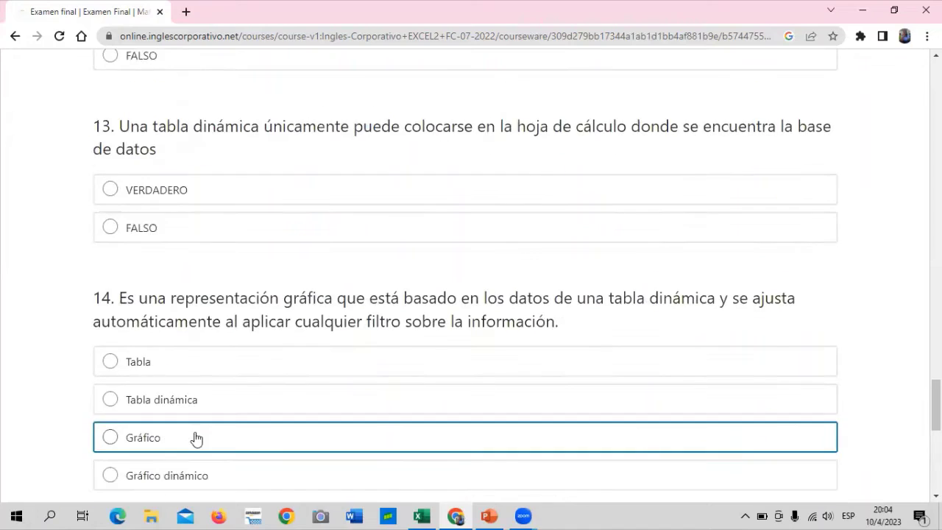
{"action": "scroll", "coordinate": [196, 438], "scroll_direction": "up", "scroll_amount": 6}
{"action": "scroll", "coordinate": [196, 438], "scroll_direction": "up", "scroll_amount": 10}
{"action": "scroll", "coordinate": [196, 438], "scroll_direction": "up", "scroll_amount": 8}
{"action": "scroll", "coordinate": [196, 438], "scroll_direction": "up", "scroll_amount": 5}
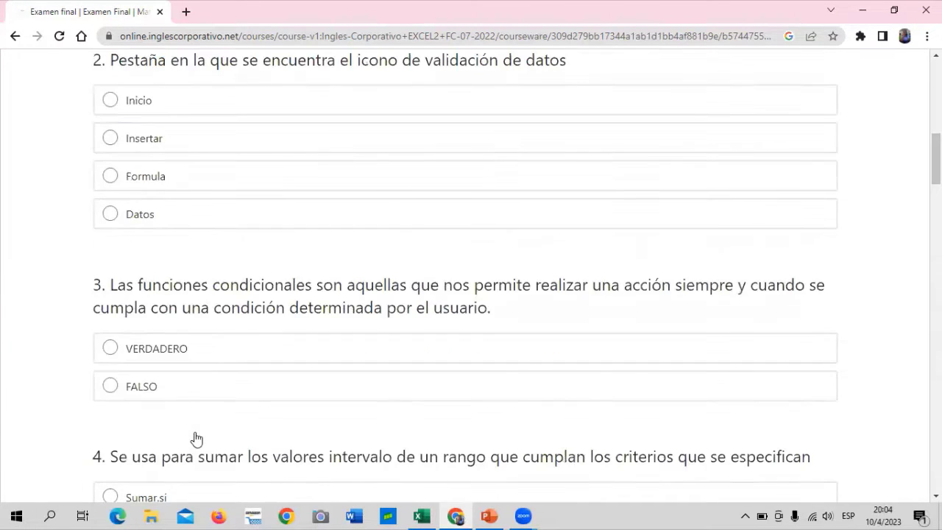
{"action": "scroll", "coordinate": [196, 438], "scroll_direction": "up", "scroll_amount": 7}
{"action": "scroll", "coordinate": [195, 438], "scroll_direction": "up", "scroll_amount": 2}
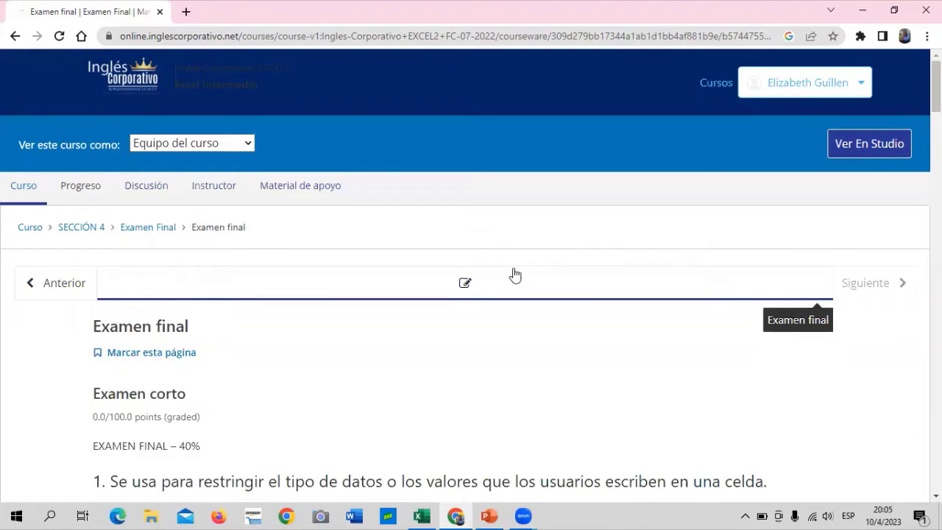
Return to the SECCIÓN 4 outline and open 4.0 Objetivo de la lección, scrolled to its six pivot-table steps.
{"action": "left_click", "coordinate": [77, 230]}
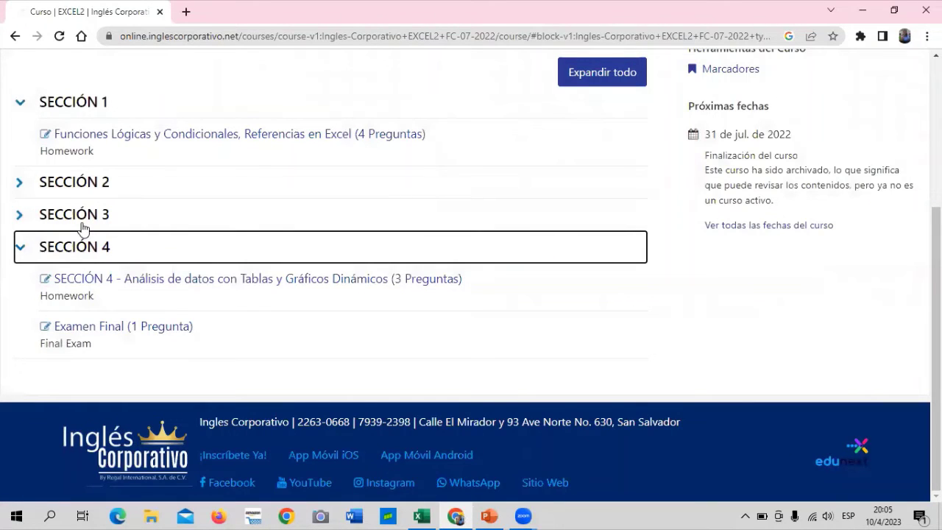
{"action": "left_click", "coordinate": [207, 285]}
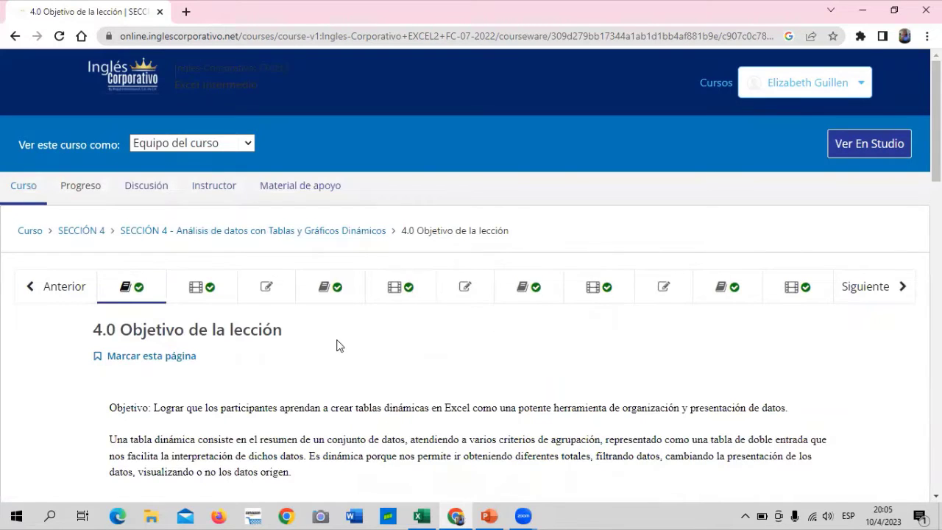
{"action": "scroll", "coordinate": [337, 344], "scroll_direction": "down", "scroll_amount": 4}
{"action": "scroll", "coordinate": [451, 358], "scroll_direction": "down", "scroll_amount": 2}
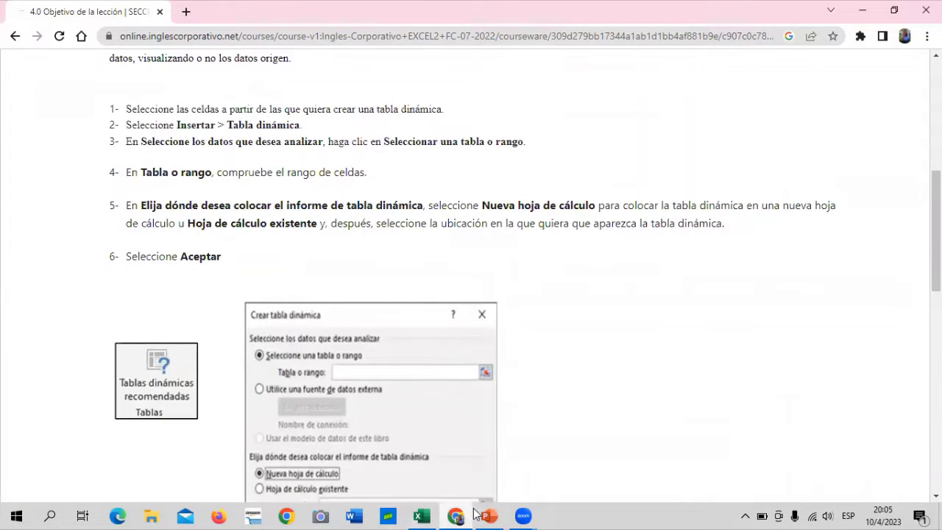
Bring the Tabla Dinamica (1) workbook to the front, scrolled to the top of Actividad 1.
{"action": "mouse_move", "coordinate": [410, 513]}
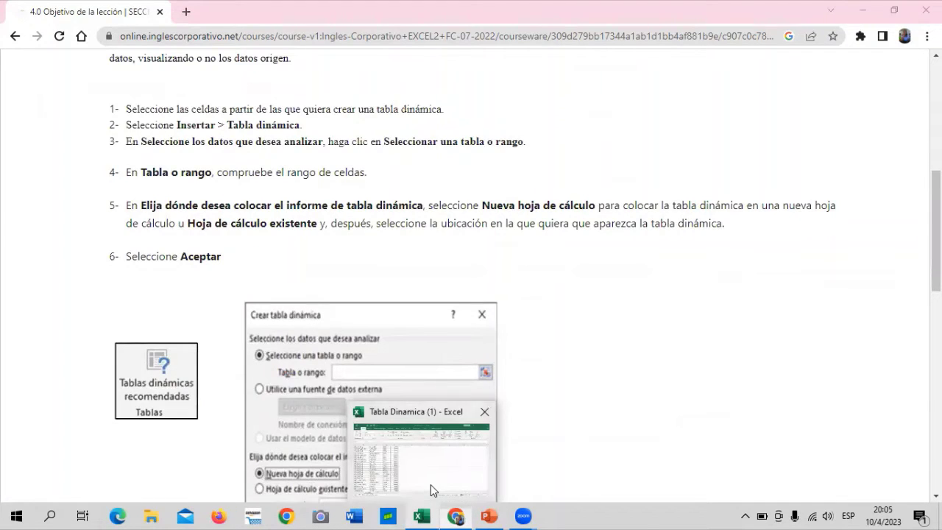
{"action": "left_click", "coordinate": [413, 492]}
{"action": "scroll", "coordinate": [497, 287], "scroll_direction": "up", "scroll_amount": 2}
{"action": "scroll", "coordinate": [496, 286], "scroll_direction": "up", "scroll_amount": 1}
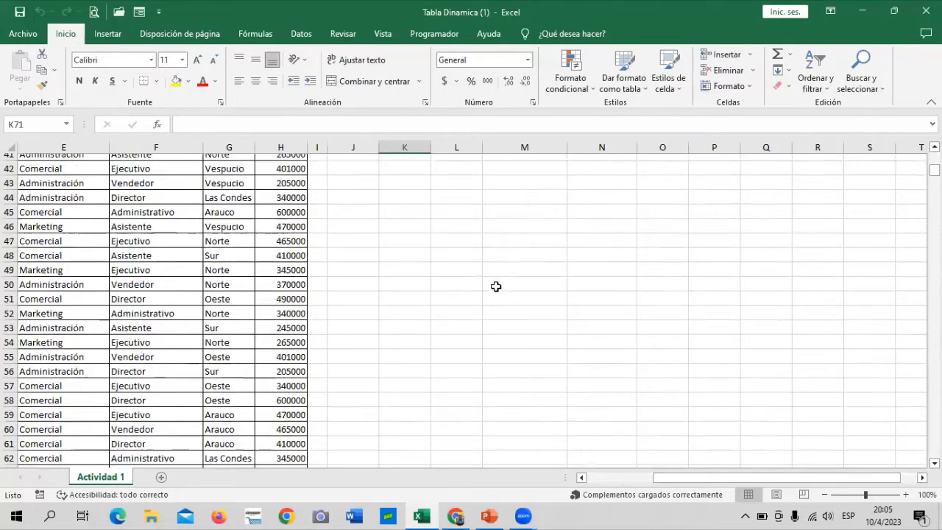
{"action": "scroll", "coordinate": [496, 286], "scroll_direction": "up", "scroll_amount": 10}
{"action": "scroll", "coordinate": [503, 283], "scroll_direction": "up", "scroll_amount": 1}
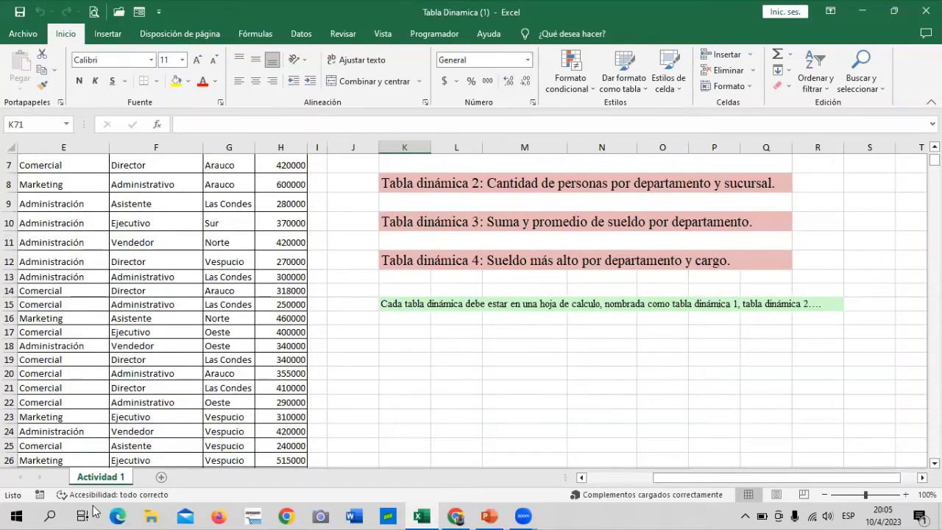
{"action": "scroll", "coordinate": [153, 426], "scroll_direction": "up", "scroll_amount": 2}
Select empty cells J18, S6, J4 and J8 beside the employee table, then return to the course page.
{"action": "left_click", "coordinate": [359, 437]}
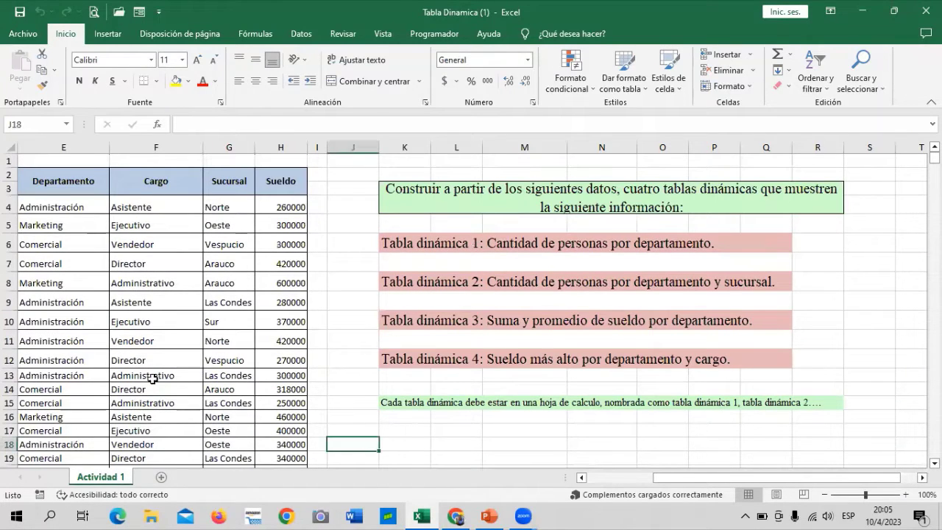
{"action": "scroll", "coordinate": [221, 356], "scroll_direction": "down", "scroll_amount": 4}
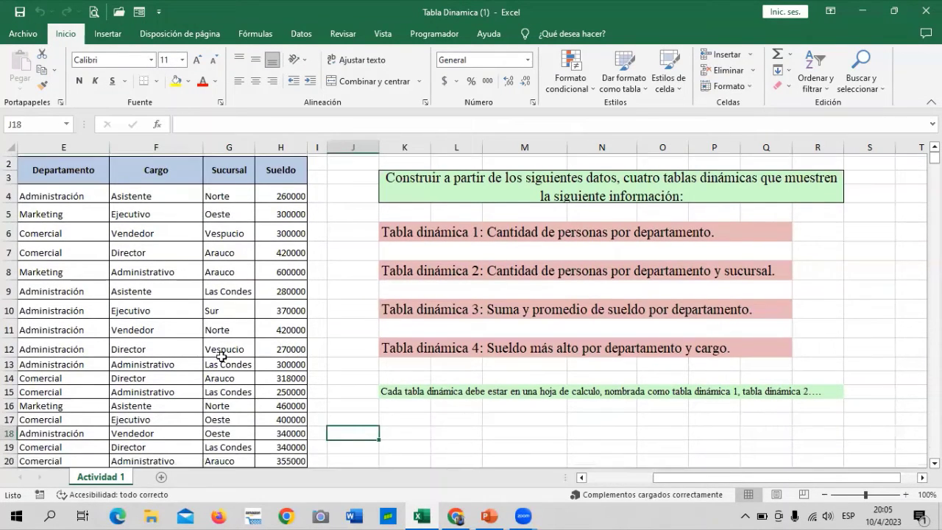
{"action": "scroll", "coordinate": [249, 360], "scroll_direction": "up", "scroll_amount": 4}
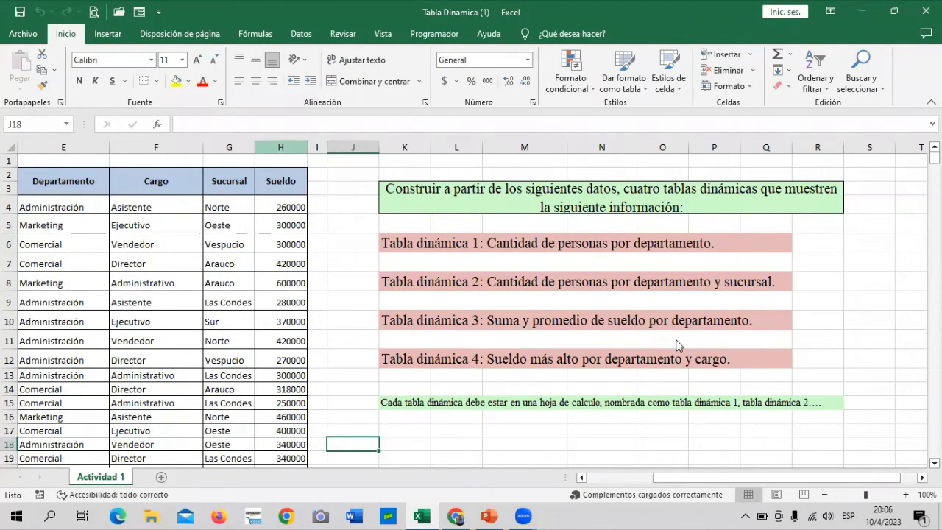
{"action": "left_click", "coordinate": [858, 241]}
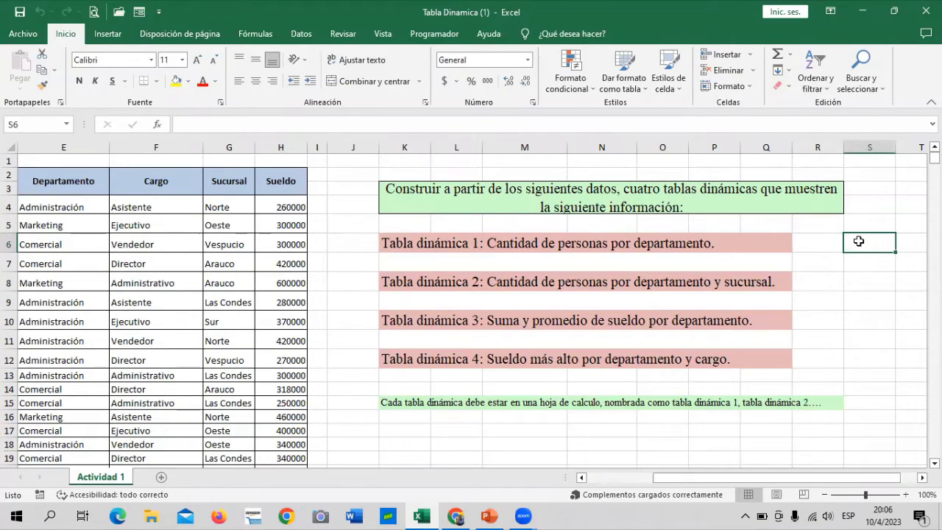
{"action": "left_click", "coordinate": [345, 209]}
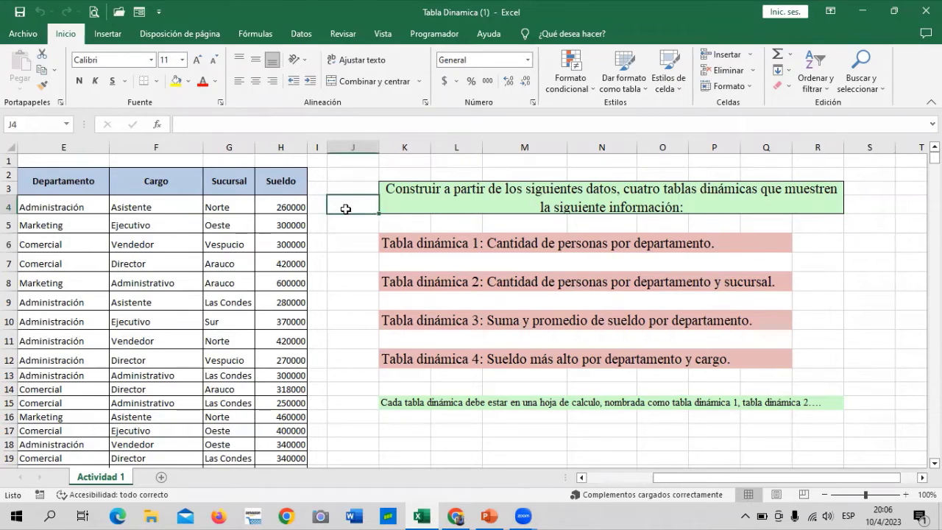
{"action": "left_click", "coordinate": [350, 289]}
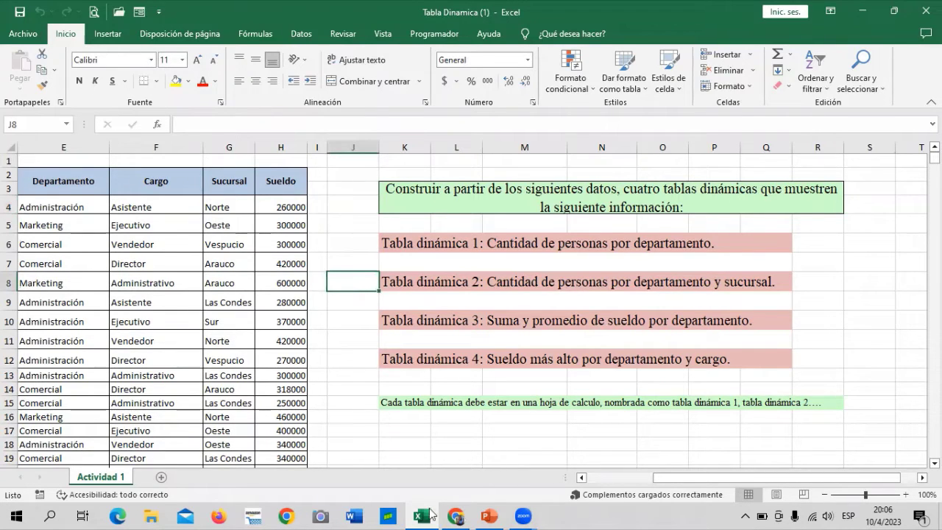
{"action": "left_click", "coordinate": [457, 515]}
Open the 4.4 Personalizar Tablas Dinámicas lesson and review its video and Tabla Dinamica link.
{"action": "scroll", "coordinate": [426, 339], "scroll_direction": "up", "scroll_amount": 10}
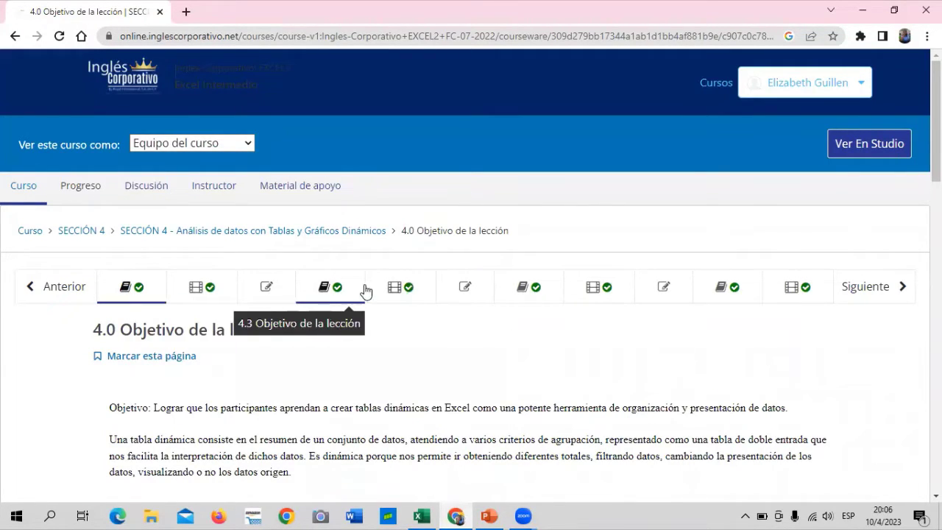
{"action": "left_click", "coordinate": [421, 287]}
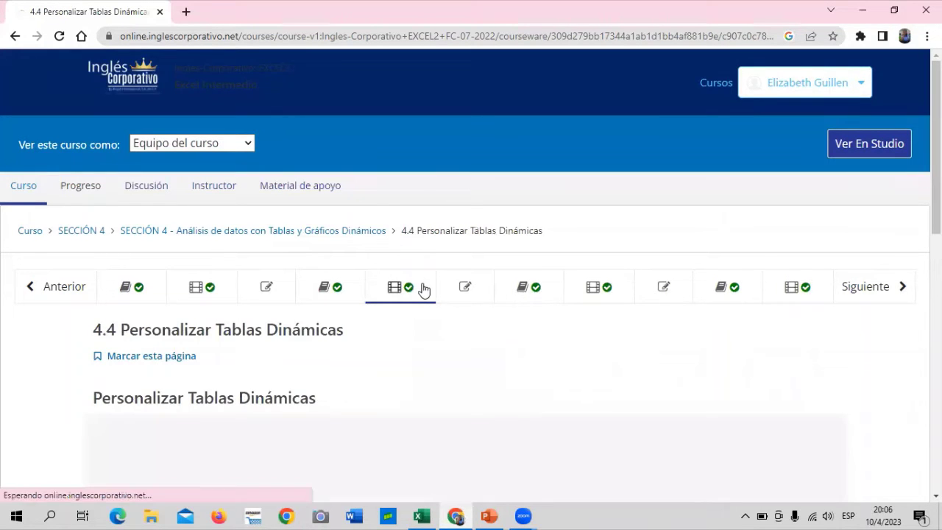
{"action": "scroll", "coordinate": [561, 337], "scroll_direction": "down", "scroll_amount": 4}
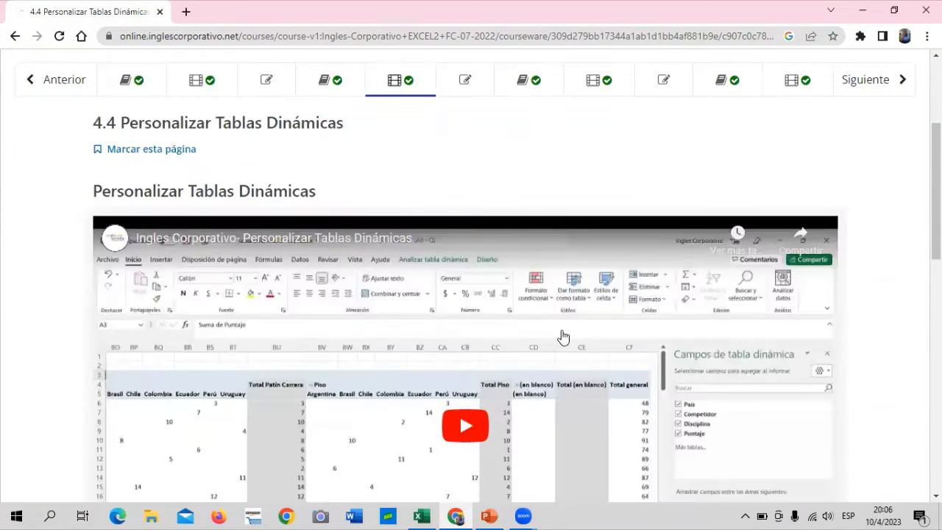
{"action": "scroll", "coordinate": [529, 332], "scroll_direction": "down", "scroll_amount": 3}
{"action": "scroll", "coordinate": [530, 331], "scroll_direction": "down", "scroll_amount": 2}
{"action": "scroll", "coordinate": [530, 331], "scroll_direction": "down", "scroll_amount": 2}
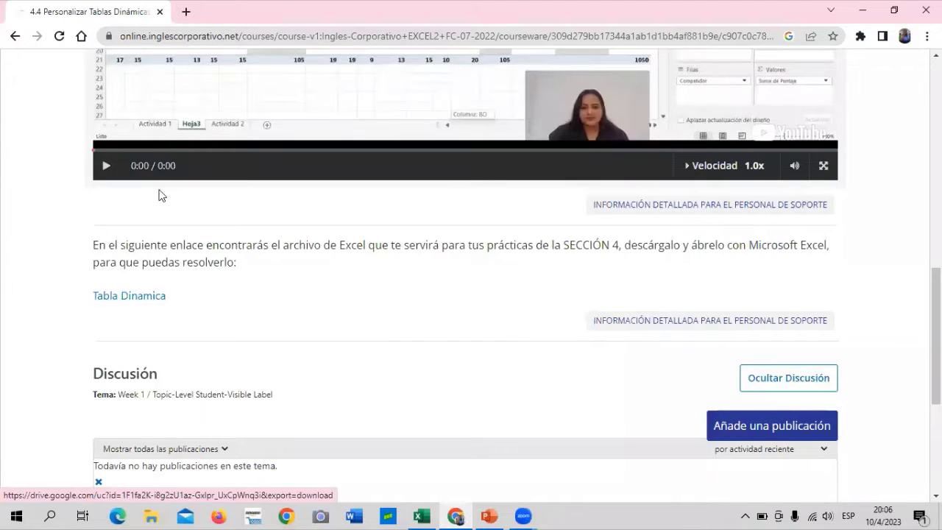
{"action": "scroll", "coordinate": [198, 343], "scroll_direction": "down", "scroll_amount": 1}
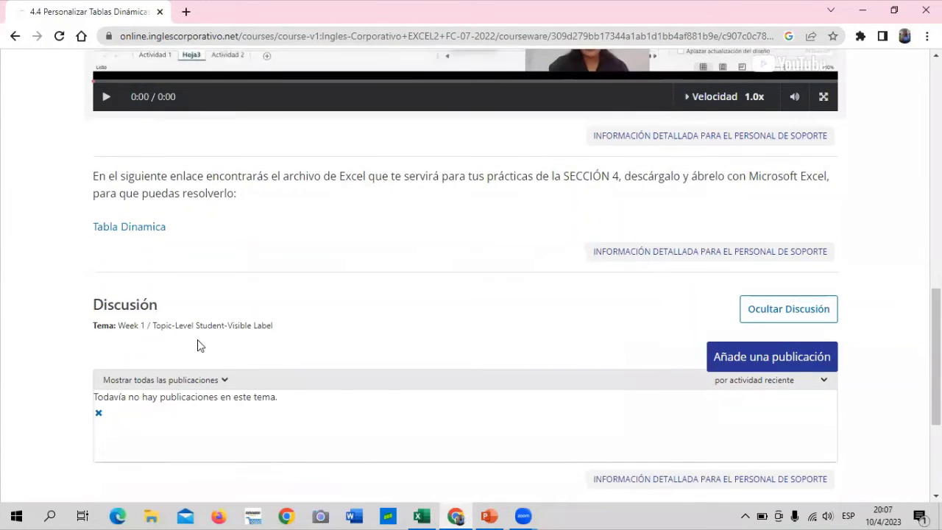
{"action": "scroll", "coordinate": [197, 343], "scroll_direction": "up", "scroll_amount": 2}
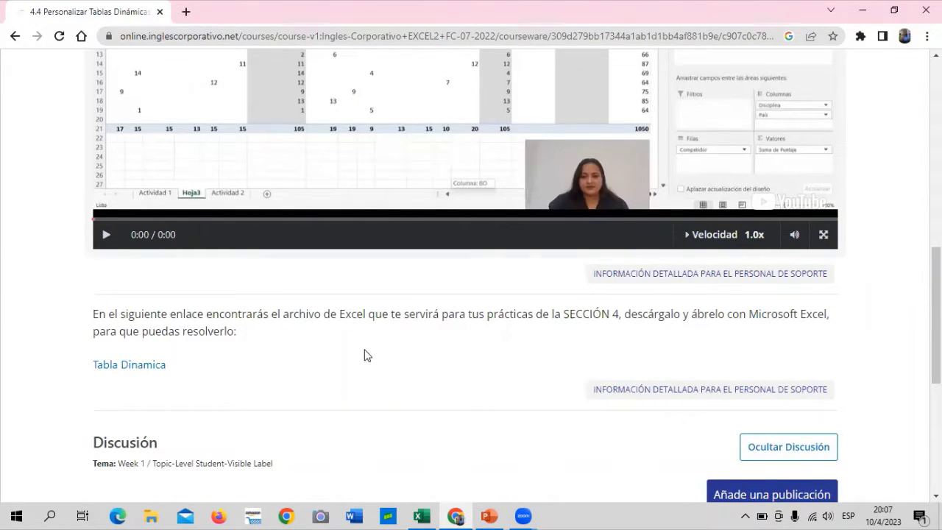
{"action": "scroll", "coordinate": [367, 356], "scroll_direction": "up", "scroll_amount": 2}
{"action": "scroll", "coordinate": [366, 357], "scroll_direction": "up", "scroll_amount": 2}
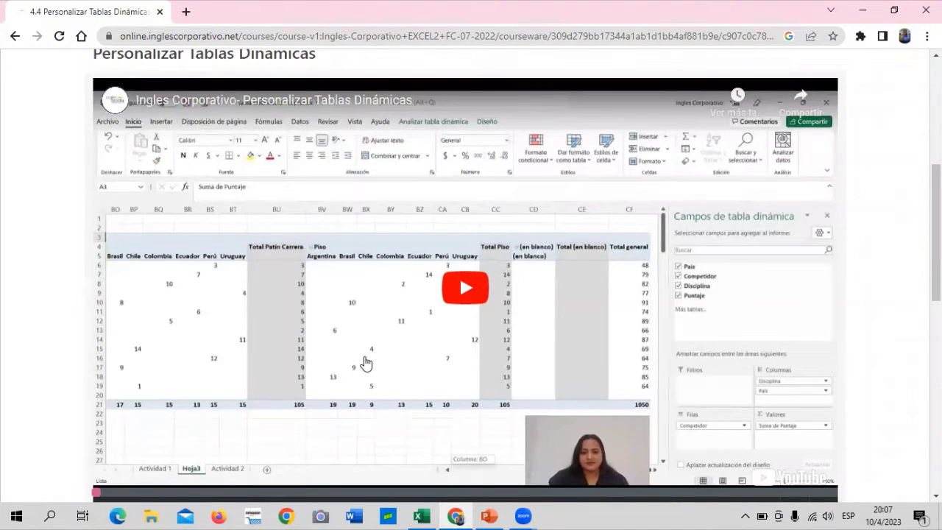
{"action": "scroll", "coordinate": [347, 312], "scroll_direction": "up", "scroll_amount": 3}
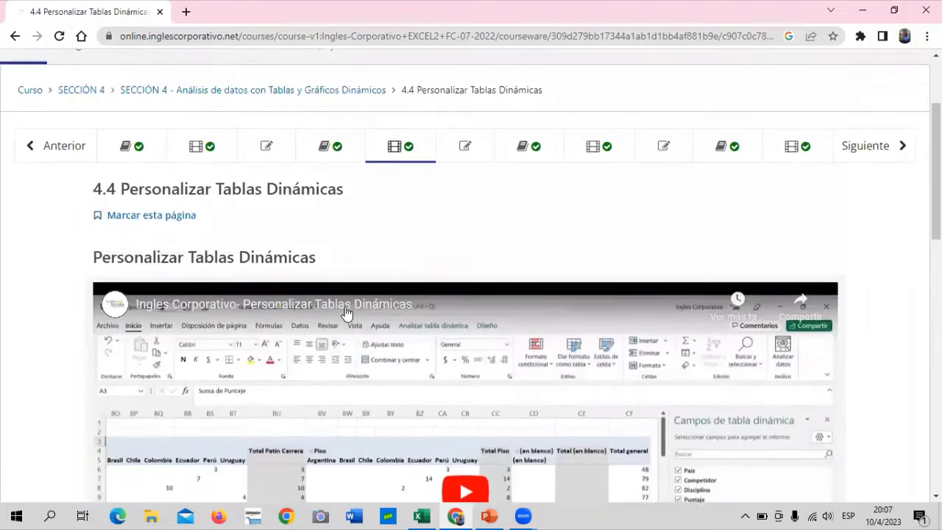
{"action": "scroll", "coordinate": [348, 312], "scroll_direction": "up", "scroll_amount": 1}
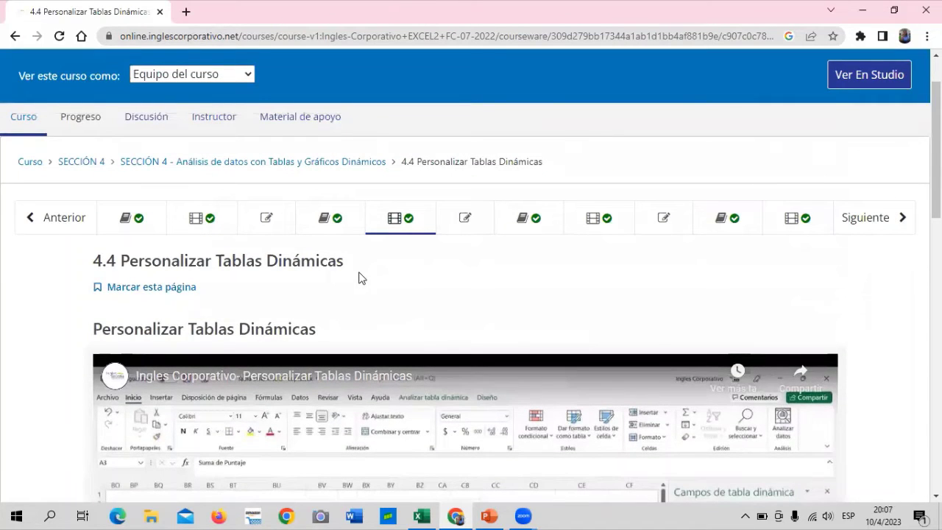
{"action": "scroll", "coordinate": [361, 278], "scroll_direction": "down", "scroll_amount": 1}
{"action": "scroll", "coordinate": [361, 278], "scroll_direction": "down", "scroll_amount": 2}
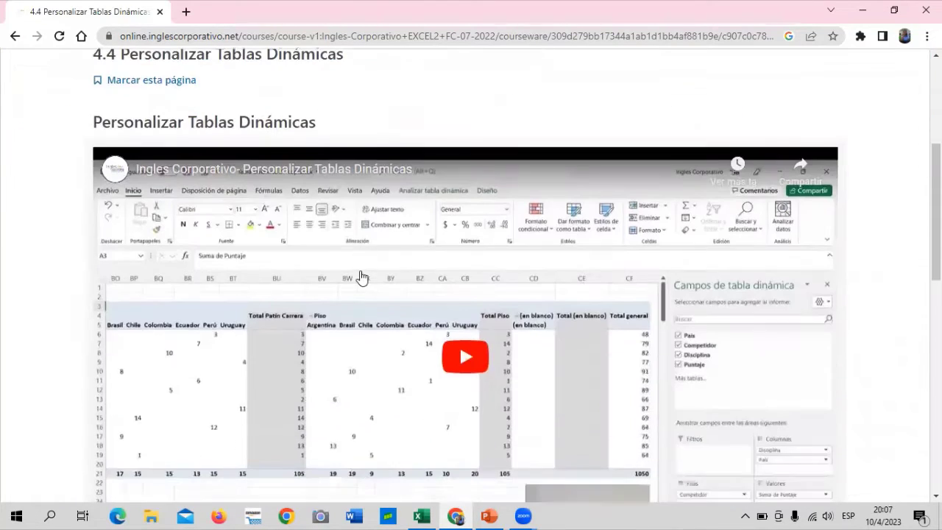
{"action": "scroll", "coordinate": [361, 277], "scroll_direction": "down", "scroll_amount": 3}
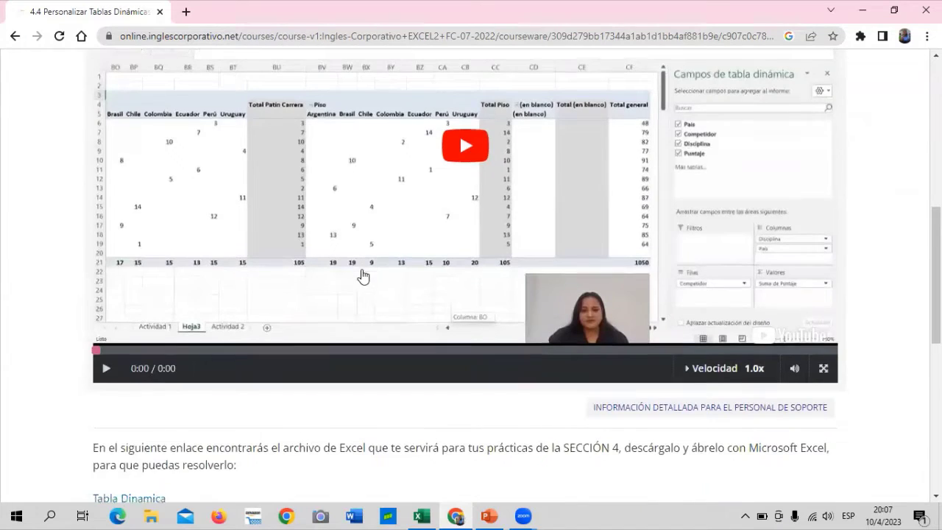
{"action": "scroll", "coordinate": [362, 278], "scroll_direction": "down", "scroll_amount": 2}
{"action": "scroll", "coordinate": [362, 277], "scroll_direction": "down", "scroll_amount": 1}
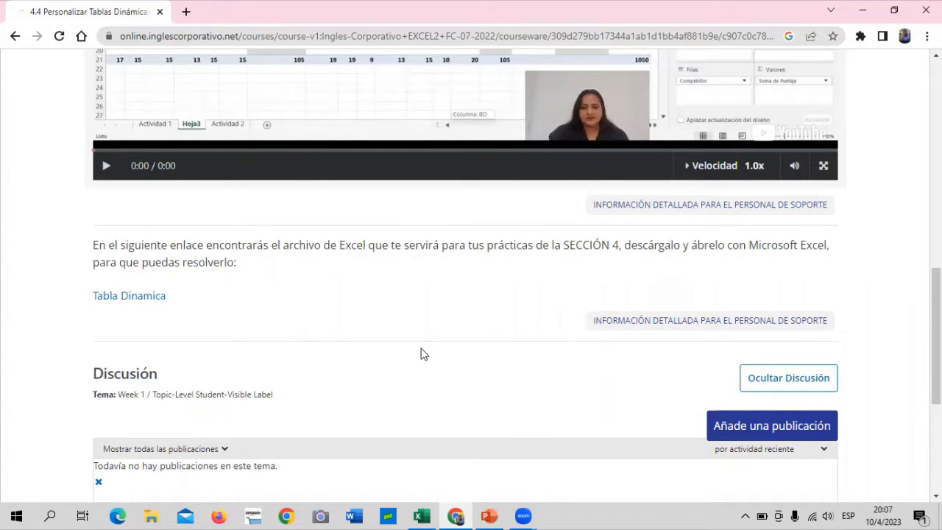
{"action": "scroll", "coordinate": [423, 354], "scroll_direction": "up", "scroll_amount": 3}
{"action": "scroll", "coordinate": [423, 354], "scroll_direction": "down", "scroll_amount": 2}
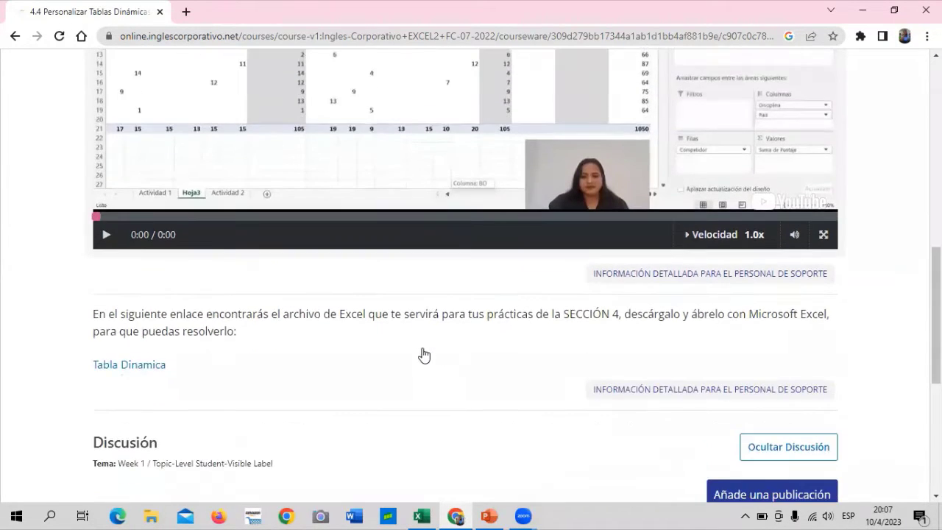
{"action": "scroll", "coordinate": [336, 356], "scroll_direction": "up", "scroll_amount": 2}
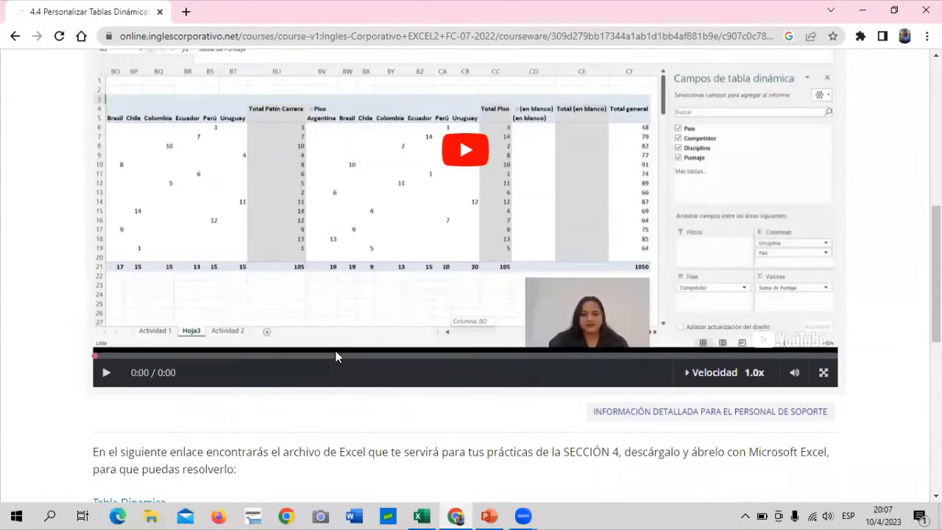
{"action": "scroll", "coordinate": [336, 356], "scroll_direction": "up", "scroll_amount": 2}
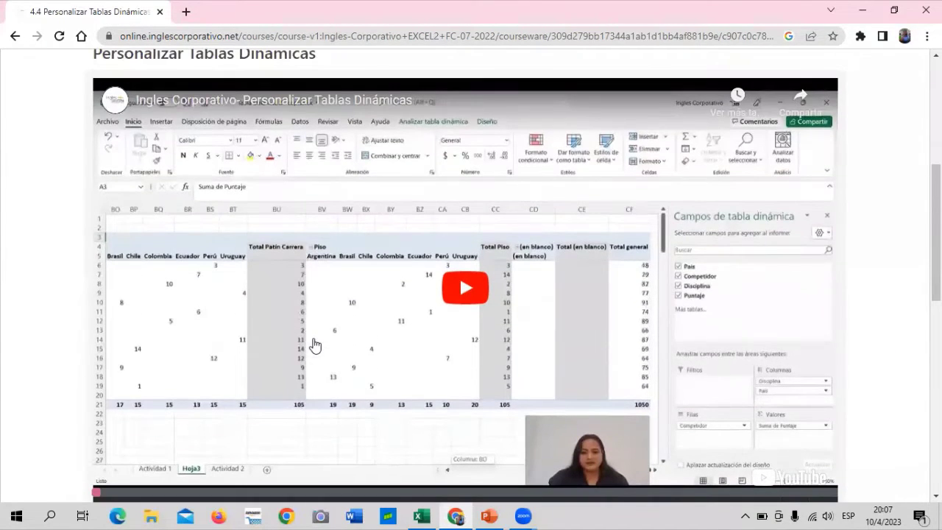
{"action": "scroll", "coordinate": [312, 343], "scroll_direction": "up", "scroll_amount": 2}
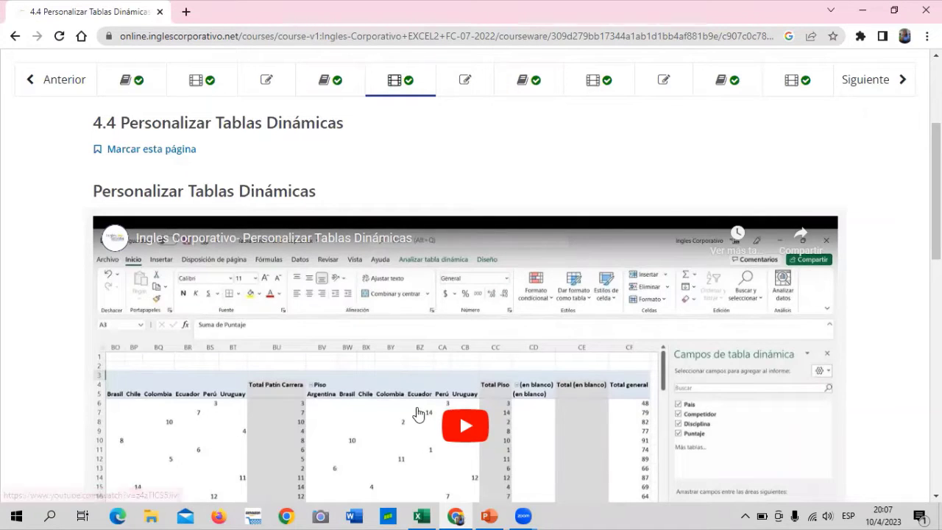
{"action": "scroll", "coordinate": [416, 413], "scroll_direction": "down", "scroll_amount": 3}
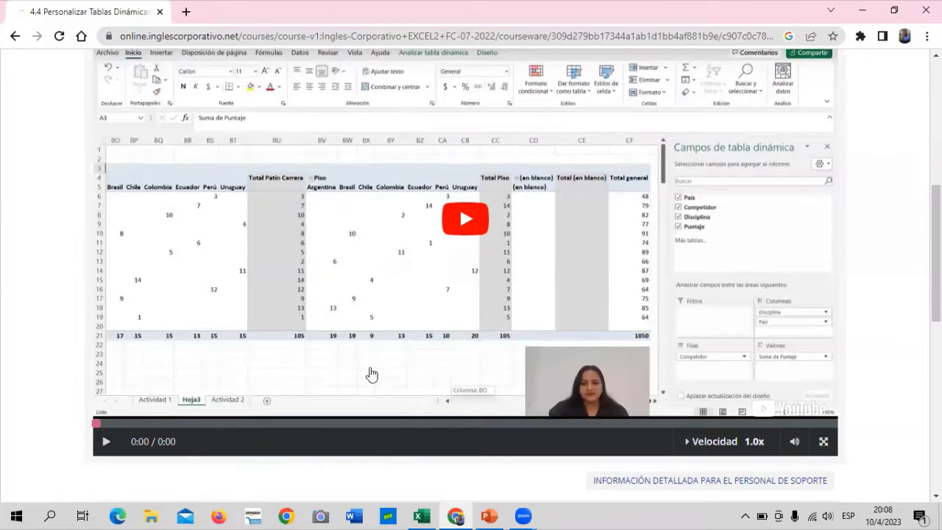
{"action": "scroll", "coordinate": [371, 374], "scroll_direction": "up", "scroll_amount": 5}
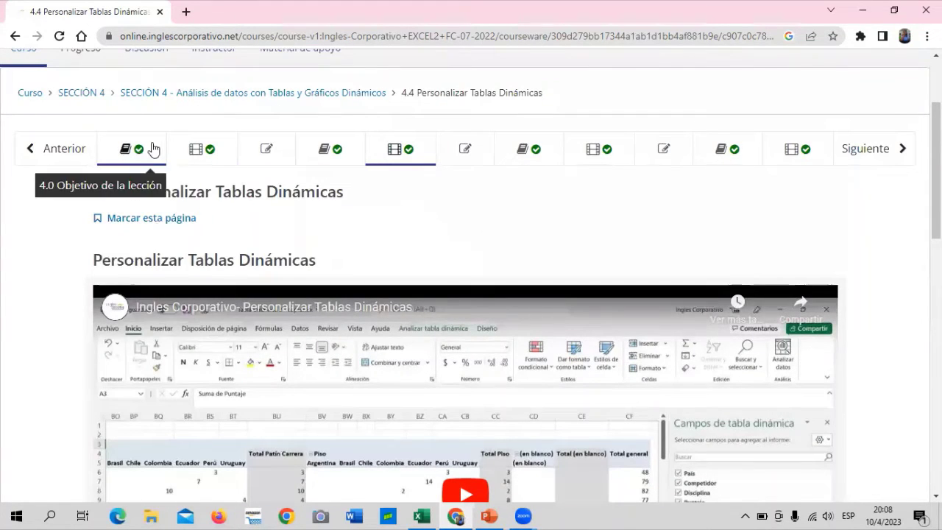
Open the 4.0 Objetivo de la lección unit down to its six steps and Crear tabla dinámica illustration.
{"action": "left_click", "coordinate": [152, 150]}
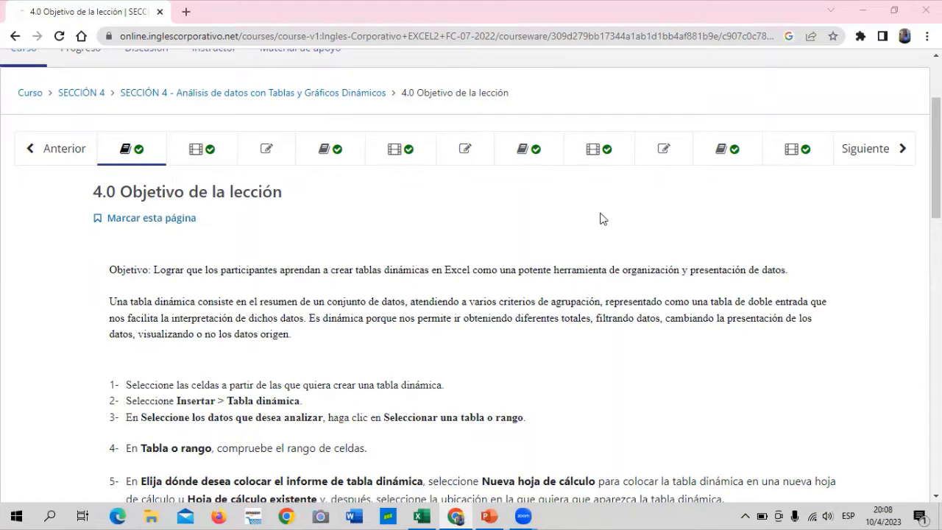
{"action": "scroll", "coordinate": [409, 338], "scroll_direction": "down", "scroll_amount": 1}
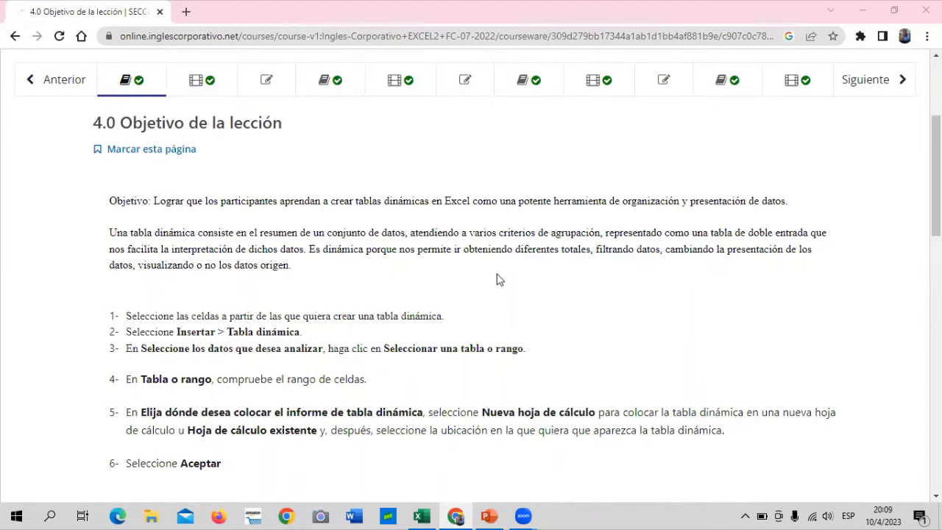
{"action": "scroll", "coordinate": [500, 278], "scroll_direction": "down", "scroll_amount": 3}
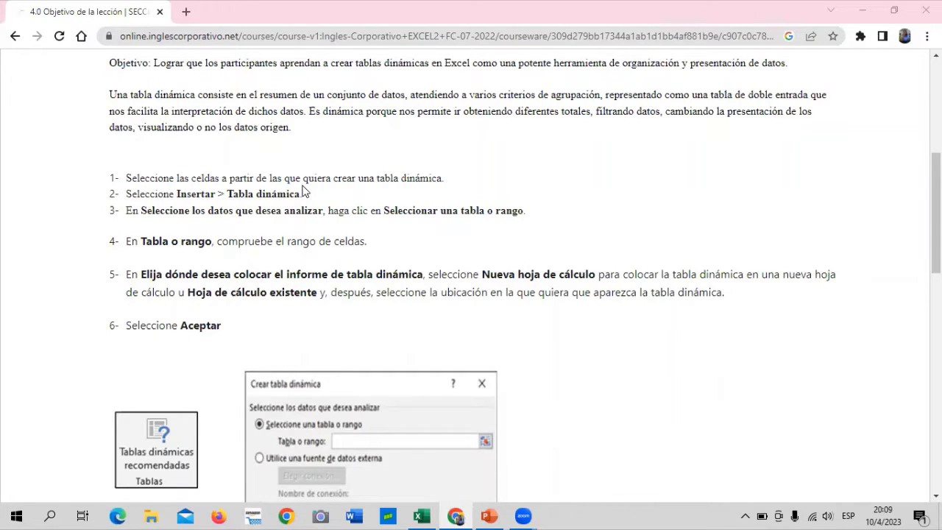
{"action": "scroll", "coordinate": [408, 332], "scroll_direction": "down", "scroll_amount": 1}
{"action": "scroll", "coordinate": [352, 396], "scroll_direction": "down", "scroll_amount": 1}
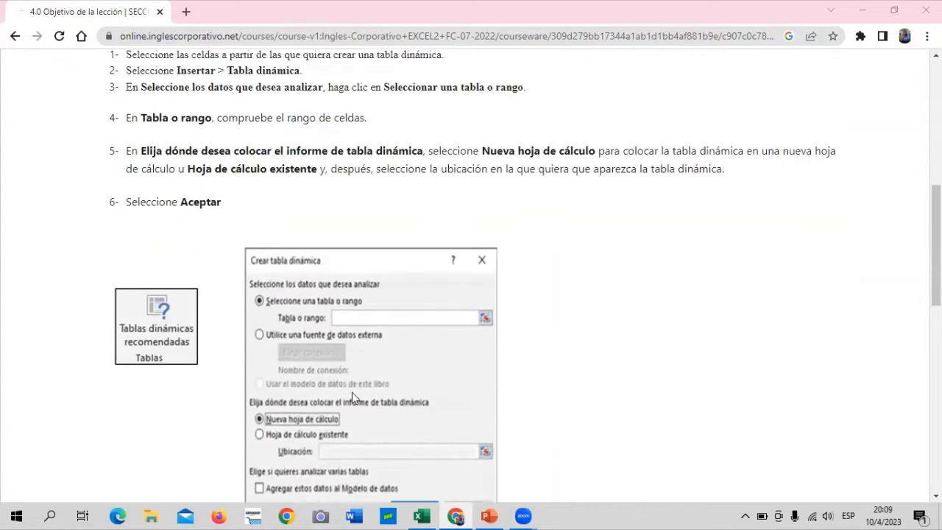
{"action": "scroll", "coordinate": [352, 395], "scroll_direction": "down", "scroll_amount": 1}
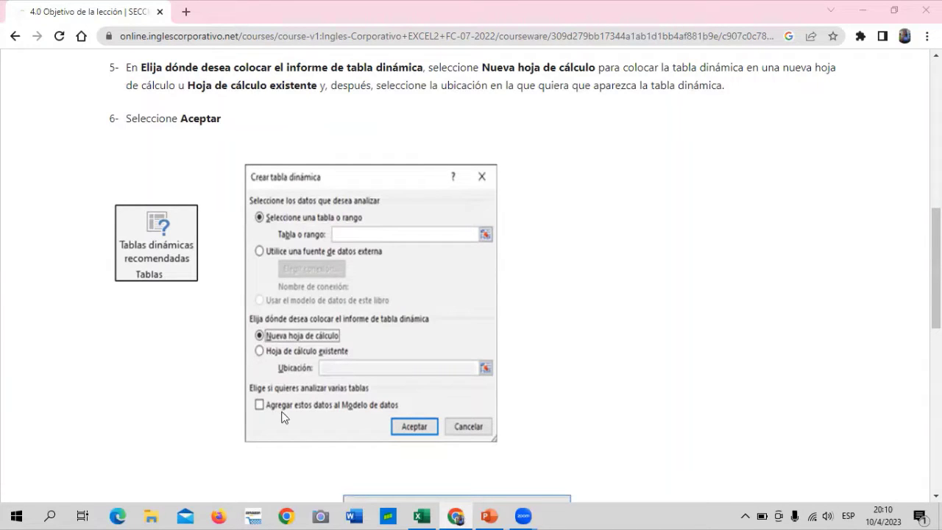
{"action": "scroll", "coordinate": [360, 286], "scroll_direction": "down", "scroll_amount": 2}
{"action": "scroll", "coordinate": [360, 289], "scroll_direction": "down", "scroll_amount": 2}
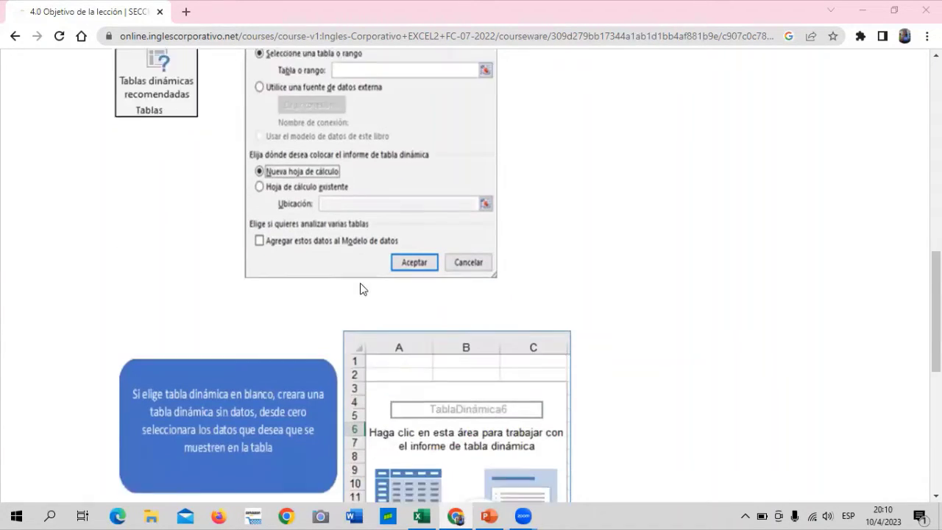
{"action": "scroll", "coordinate": [350, 293], "scroll_direction": "up", "scroll_amount": 2}
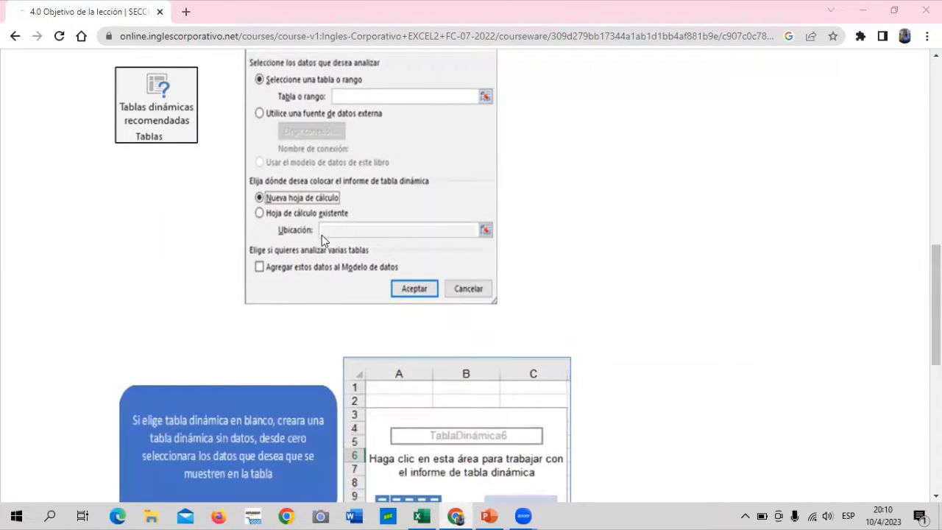
{"action": "scroll", "coordinate": [460, 276], "scroll_direction": "down", "scroll_amount": 3}
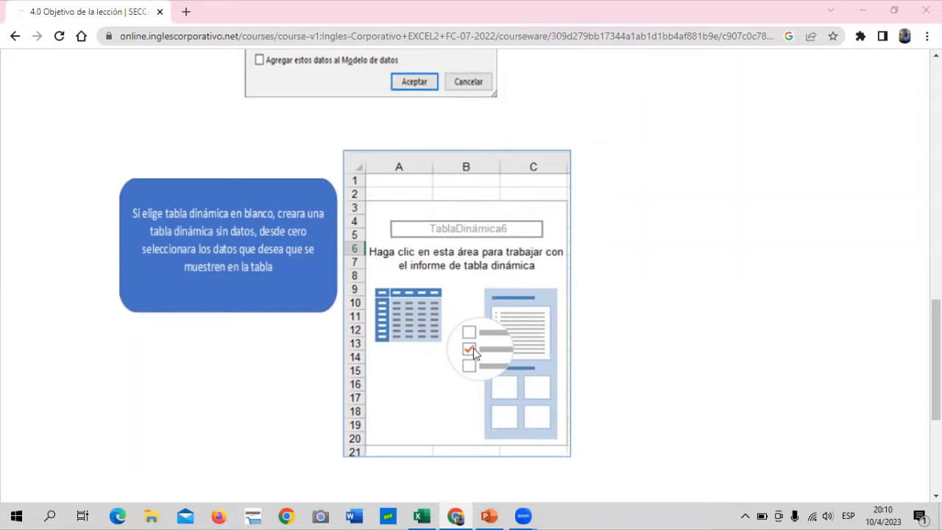
{"action": "scroll", "coordinate": [483, 352], "scroll_direction": "down", "scroll_amount": 1}
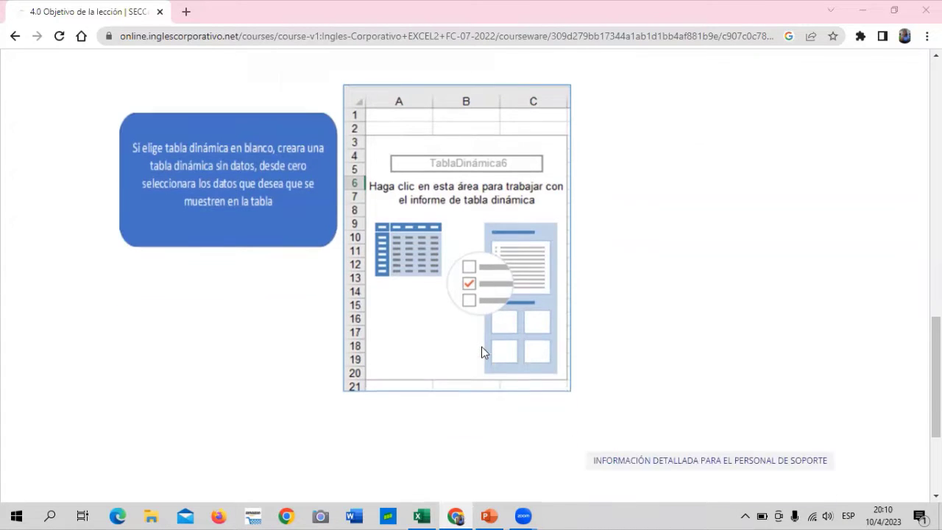
{"action": "scroll", "coordinate": [482, 352], "scroll_direction": "down", "scroll_amount": 2}
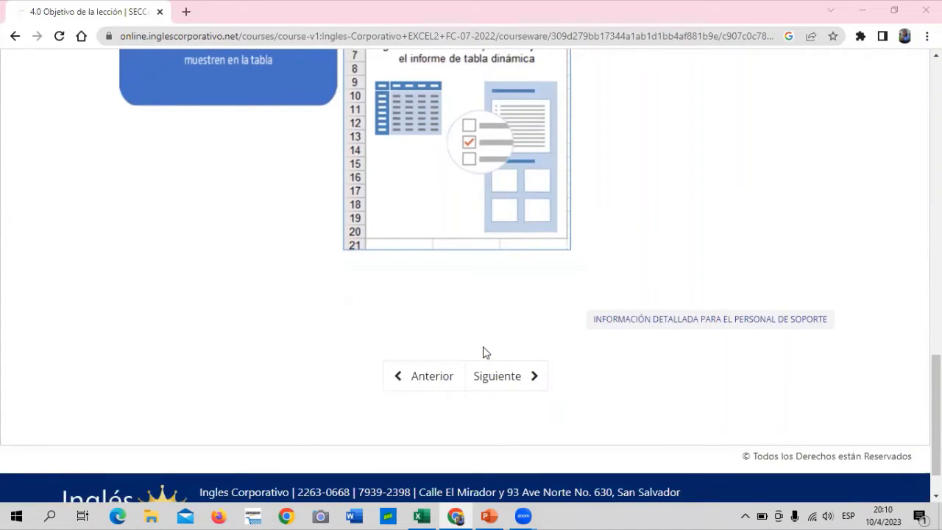
{"action": "scroll", "coordinate": [513, 419], "scroll_direction": "up", "scroll_amount": 3}
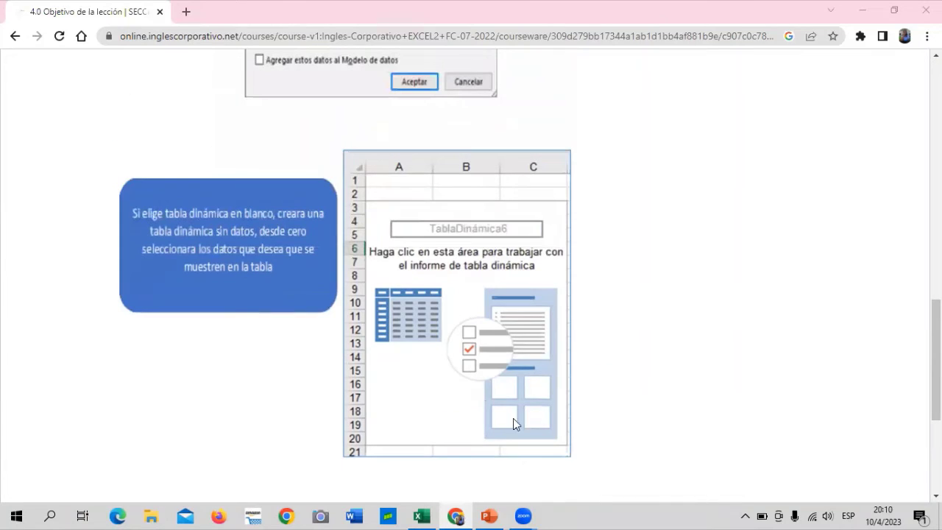
Start the Tablas dinámicas slide show full screen from slide 1.
{"action": "left_click", "coordinate": [490, 516]}
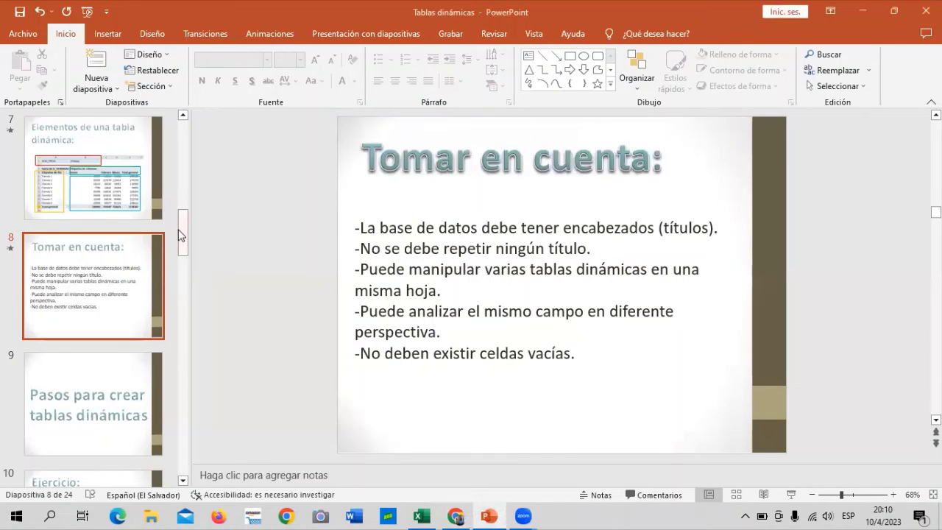
{"action": "left_click_drag", "start_coordinate": [182, 232], "coordinate": [186, 128]}
{"action": "left_click", "coordinate": [96, 170]}
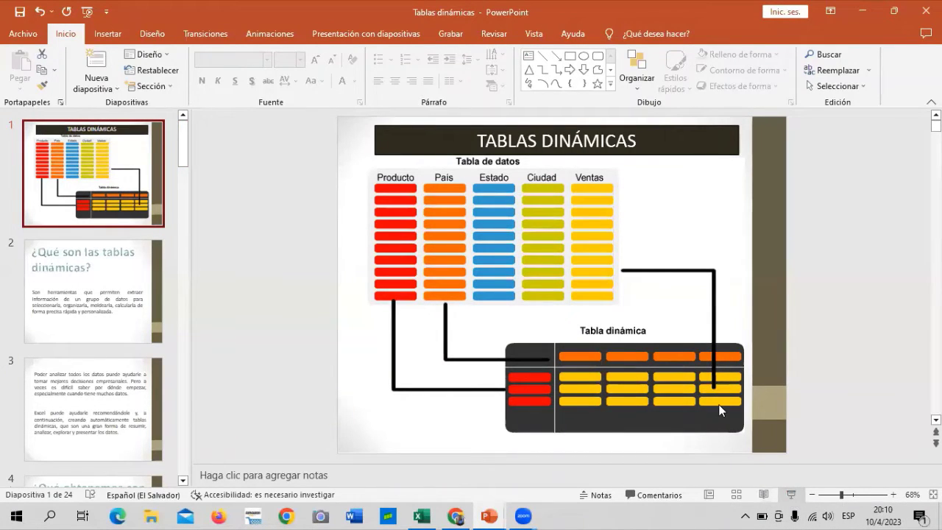
{"action": "key", "text": "F5"}
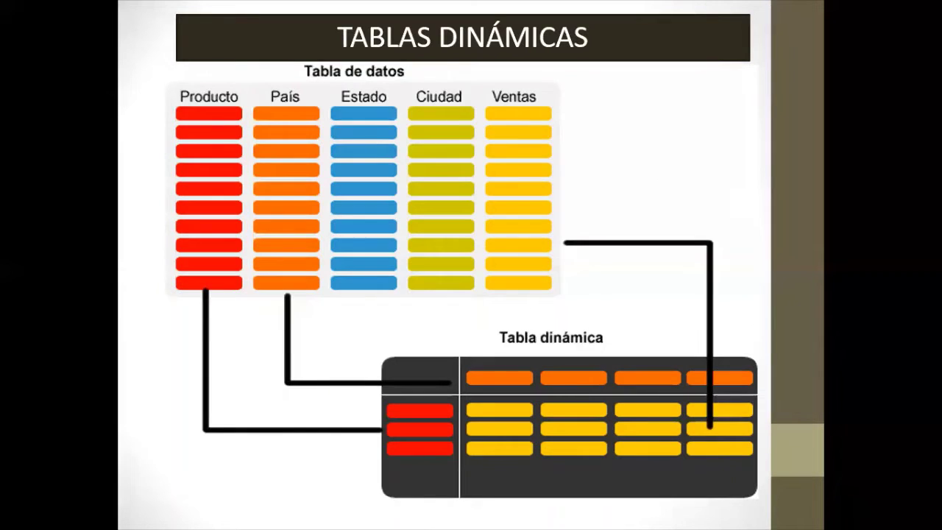
Move through the opening slides, settling on the slide about analysing data for business decisions.
{"action": "left_click", "coordinate": [798, 378]}
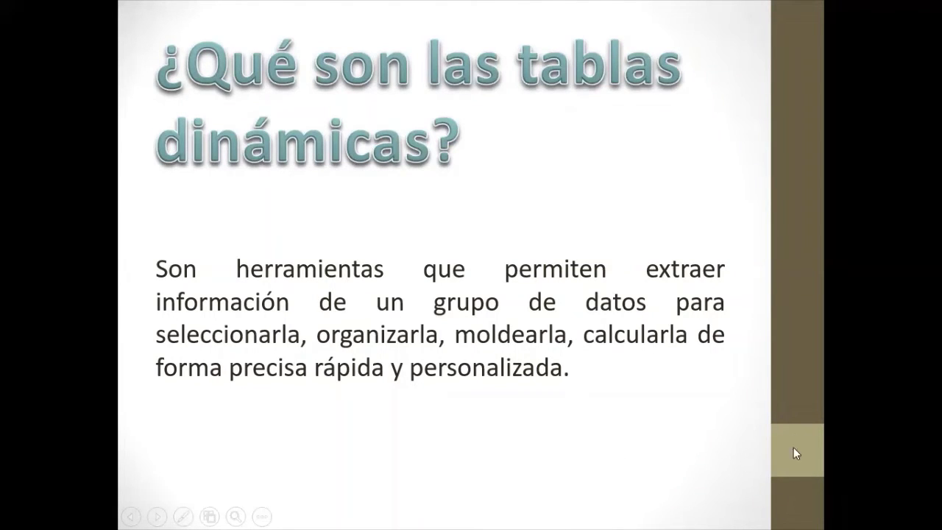
{"action": "left_click", "coordinate": [803, 406]}
{"action": "left_click", "coordinate": [803, 406]}
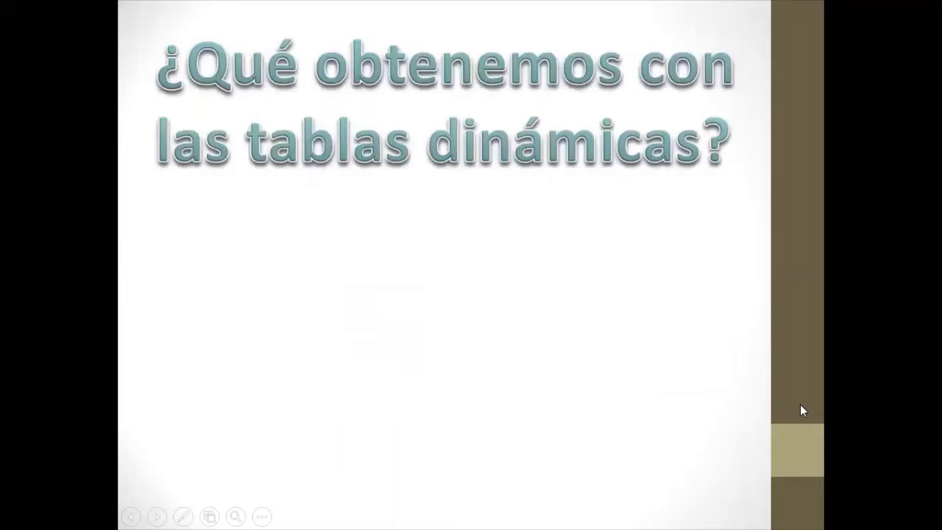
{"action": "left_click", "coordinate": [231, 475]}
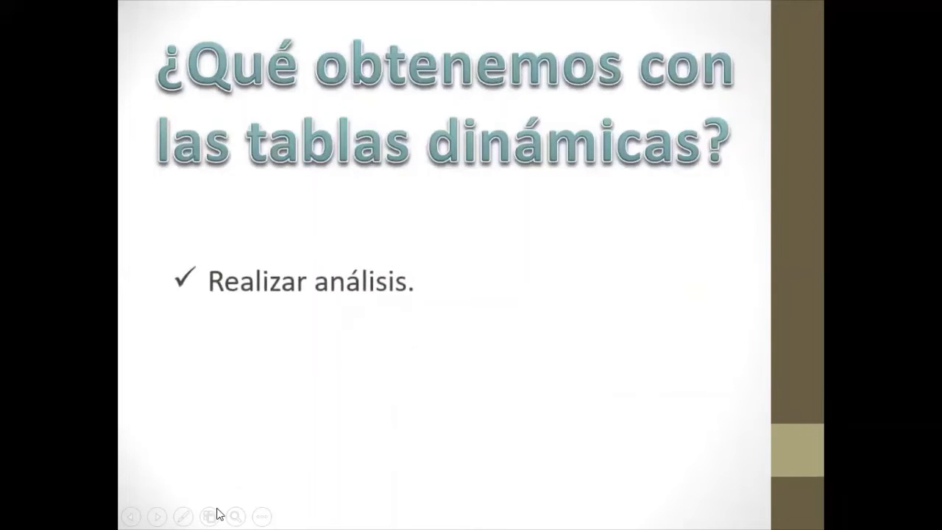
{"action": "left_click", "coordinate": [133, 514]}
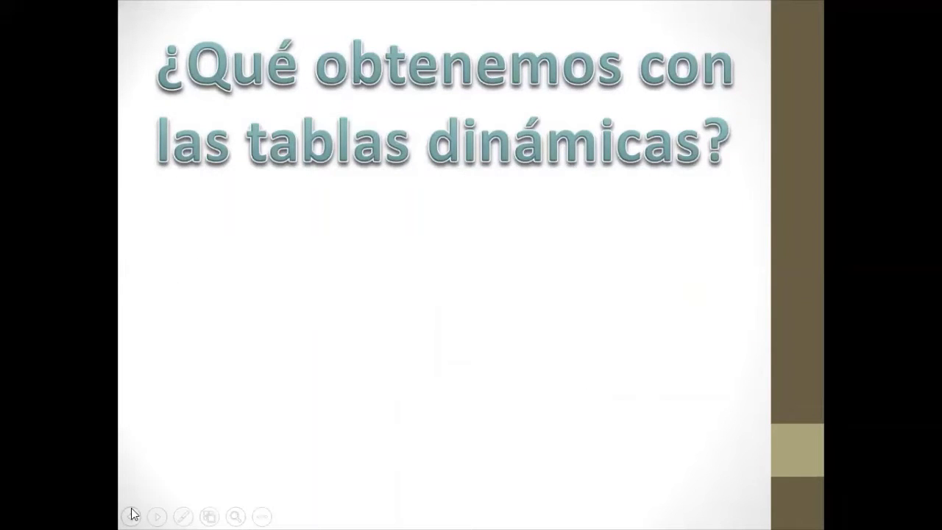
{"action": "left_click", "coordinate": [133, 514]}
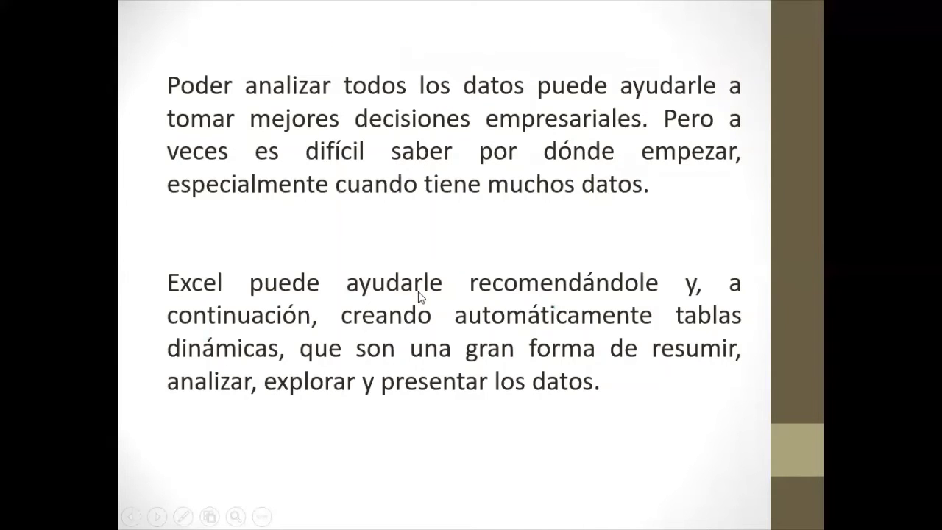
{"action": "key", "text": "Left"}
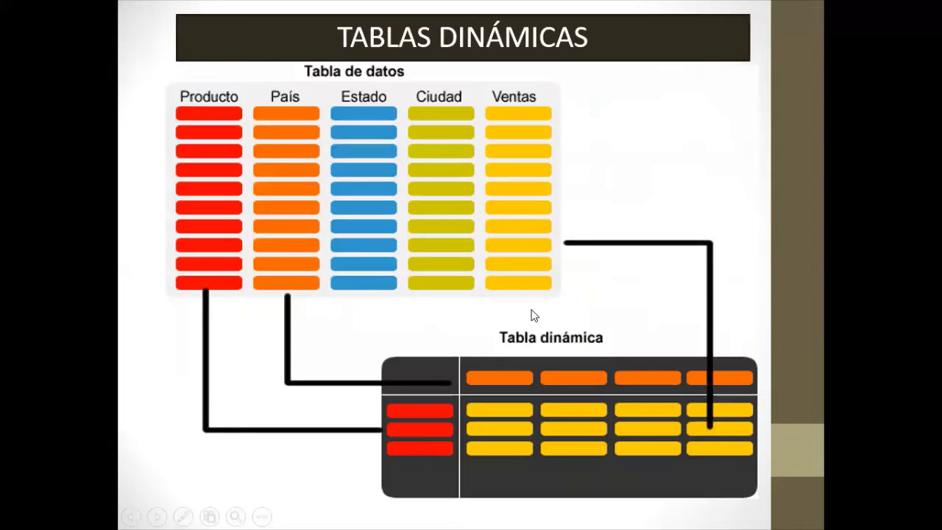
{"action": "key", "text": "Left"}
{"action": "key", "text": "Right"}
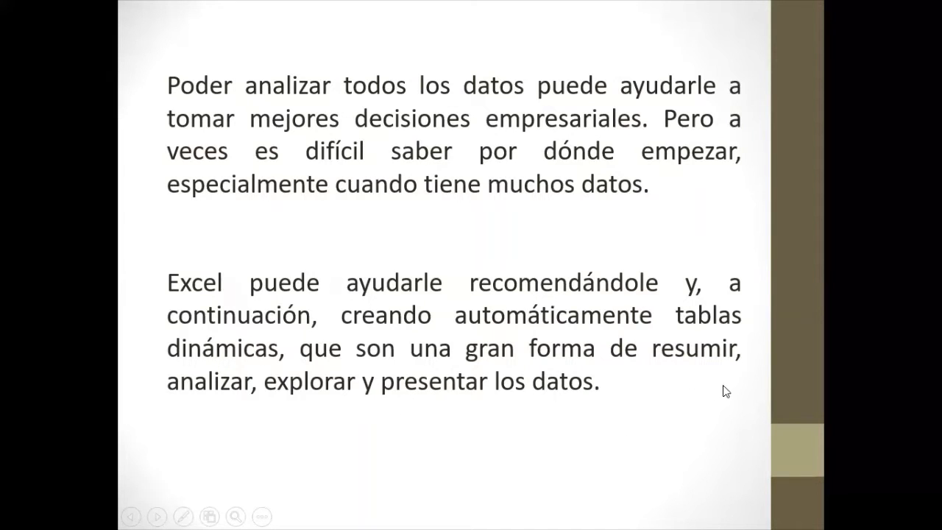
Reveal all benefit and requirement bullets, advancing to the FILTRO, FILAS, COLUMNAS, VALOR elements slide.
{"action": "left_click", "coordinate": [678, 391]}
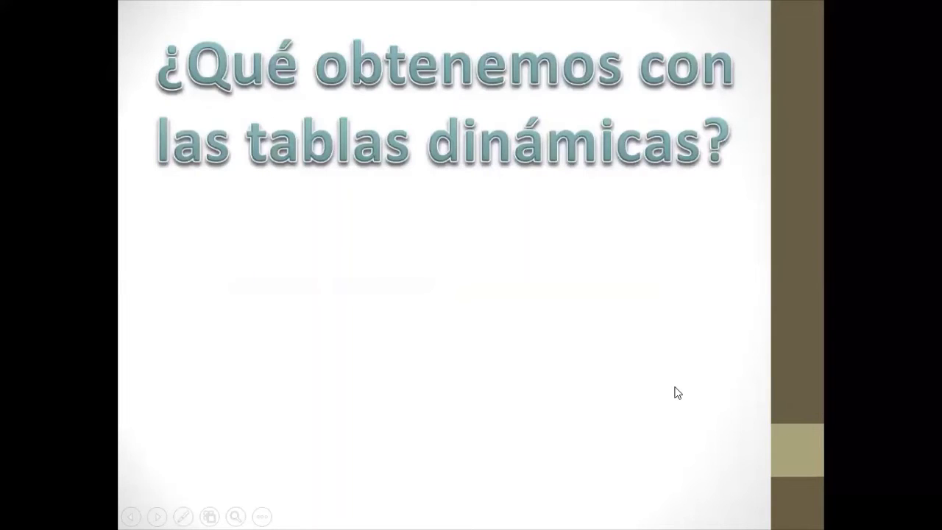
{"action": "left_click", "coordinate": [691, 280]}
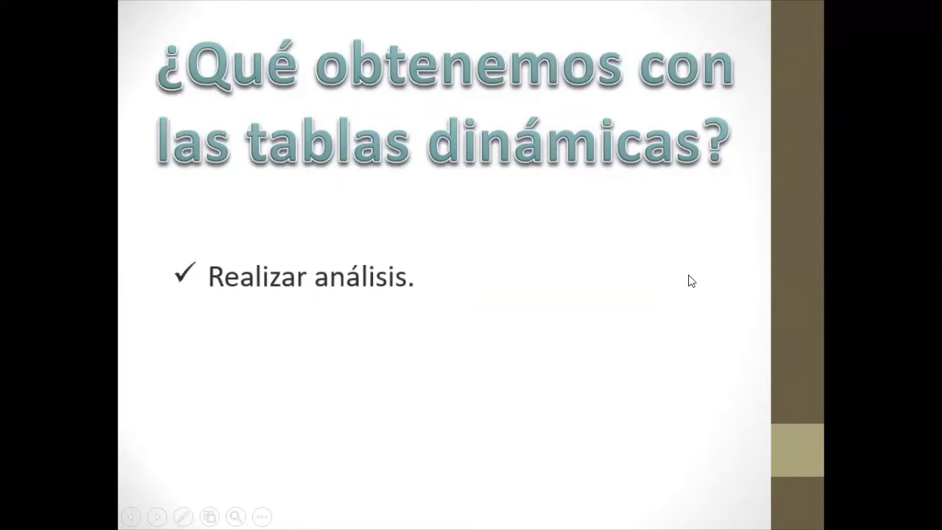
{"action": "left_click", "coordinate": [658, 234]}
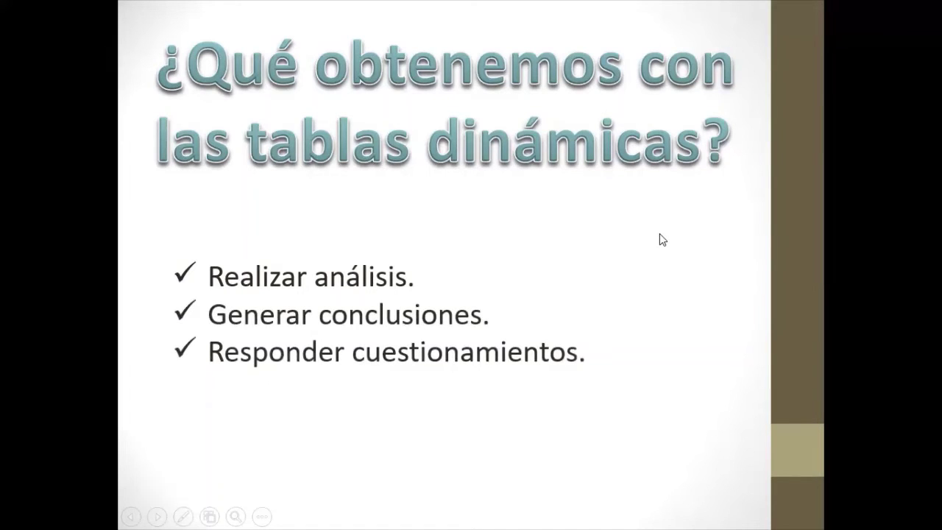
{"action": "left_click", "coordinate": [660, 238]}
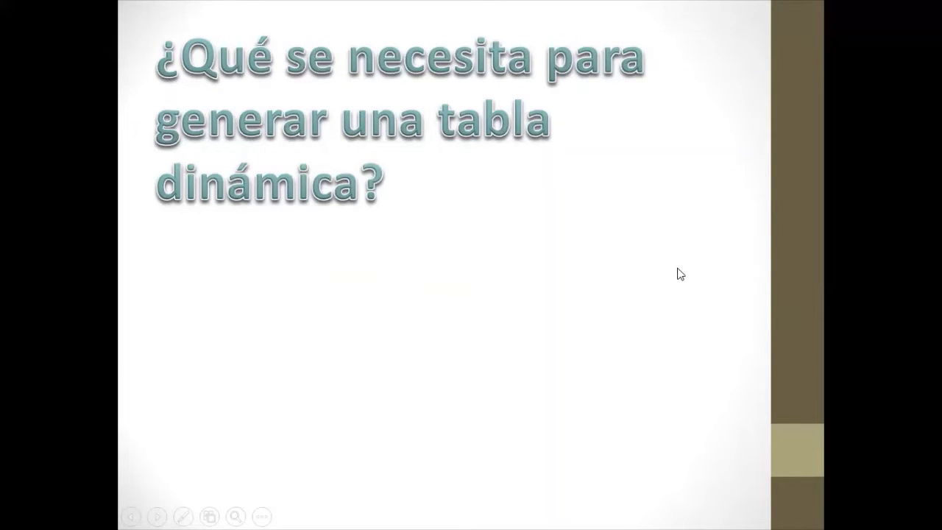
{"action": "left_click", "coordinate": [700, 212]}
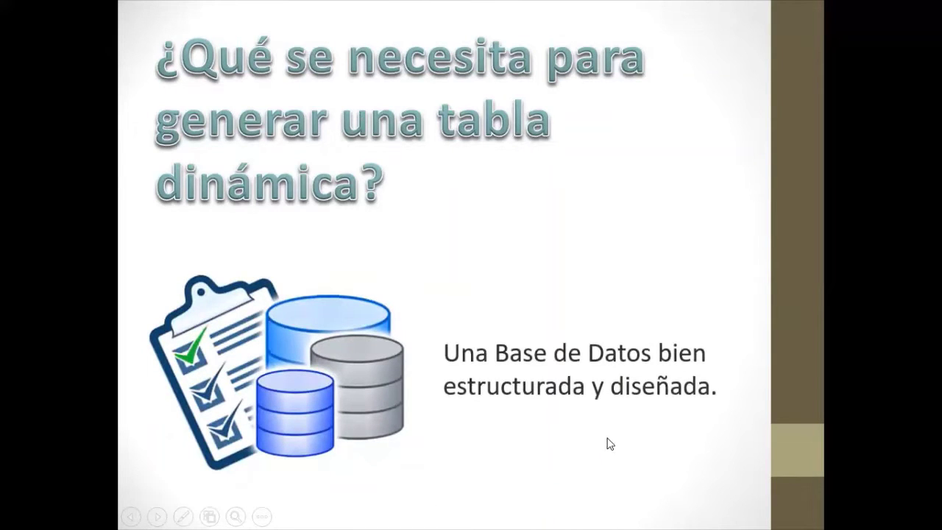
{"action": "left_click", "coordinate": [659, 212]}
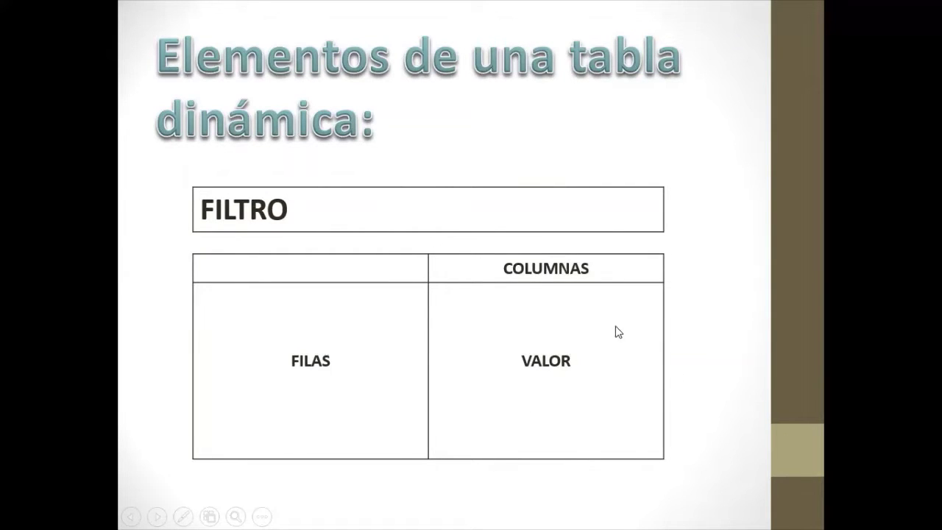
Show the example pivot table screenshot, then restart the show from the Tomar en cuenta slide.
{"action": "left_click", "coordinate": [700, 384]}
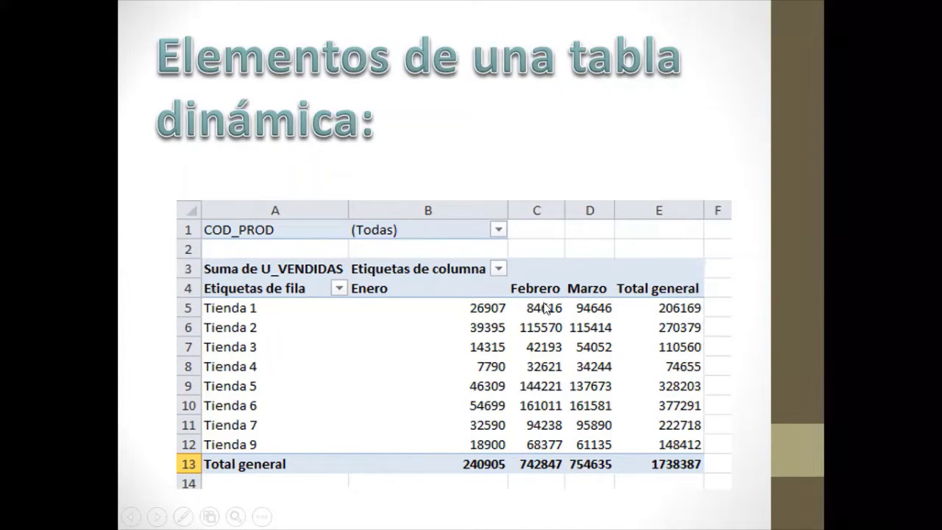
{"action": "key", "text": "Escape"}
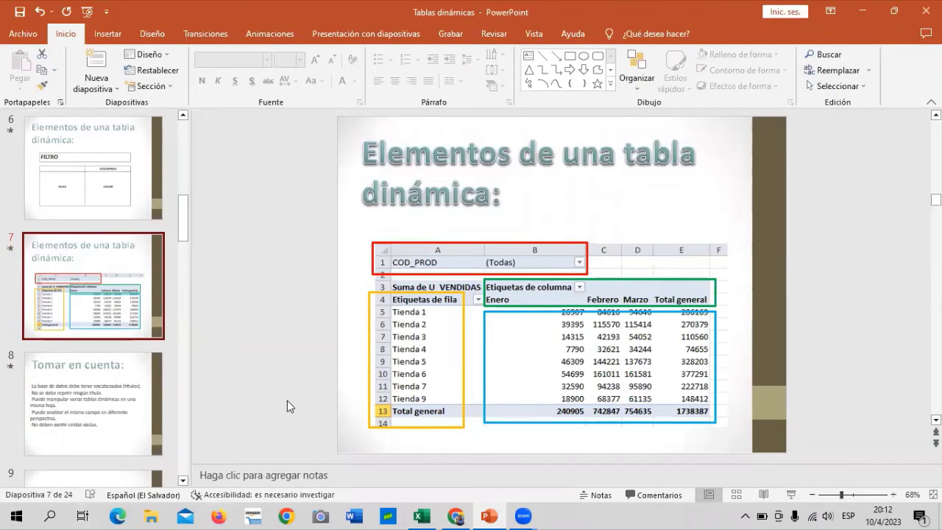
{"action": "left_click", "coordinate": [66, 397]}
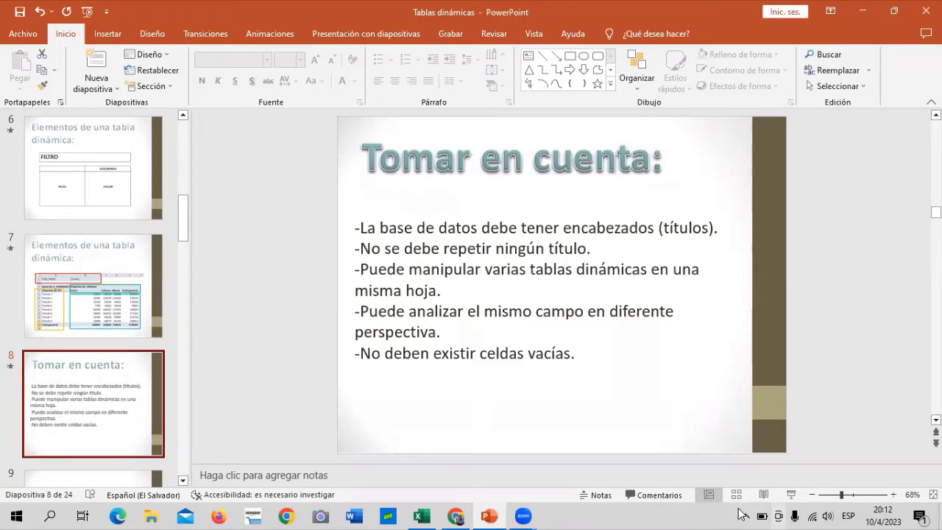
{"action": "left_click", "coordinate": [792, 495]}
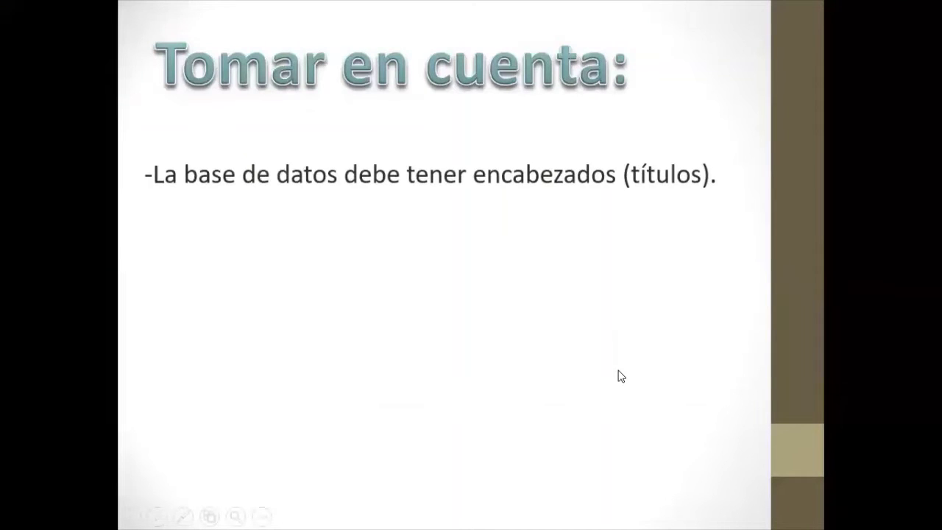
Reveal the four Tomar en cuenta bullets, advance to the Ejercicio slide and end the show.
{"action": "left_click", "coordinate": [736, 253]}
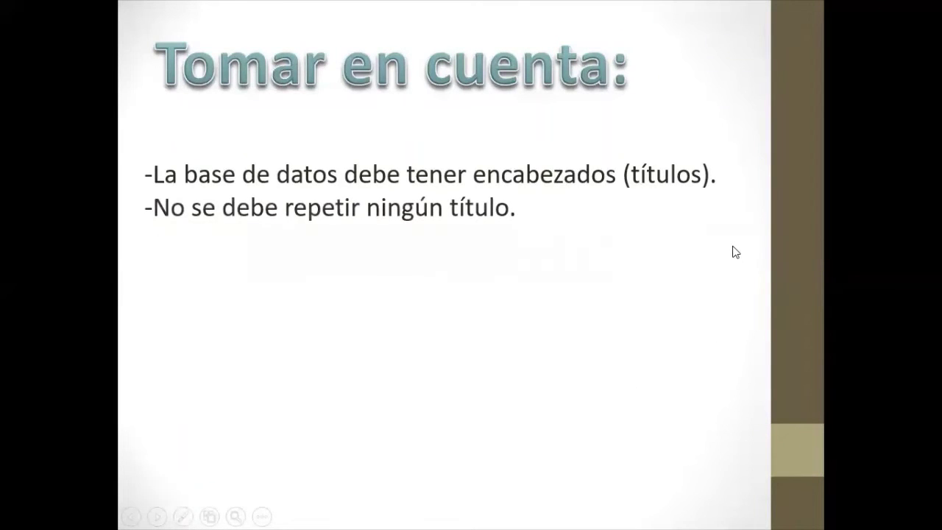
{"action": "left_click", "coordinate": [712, 249]}
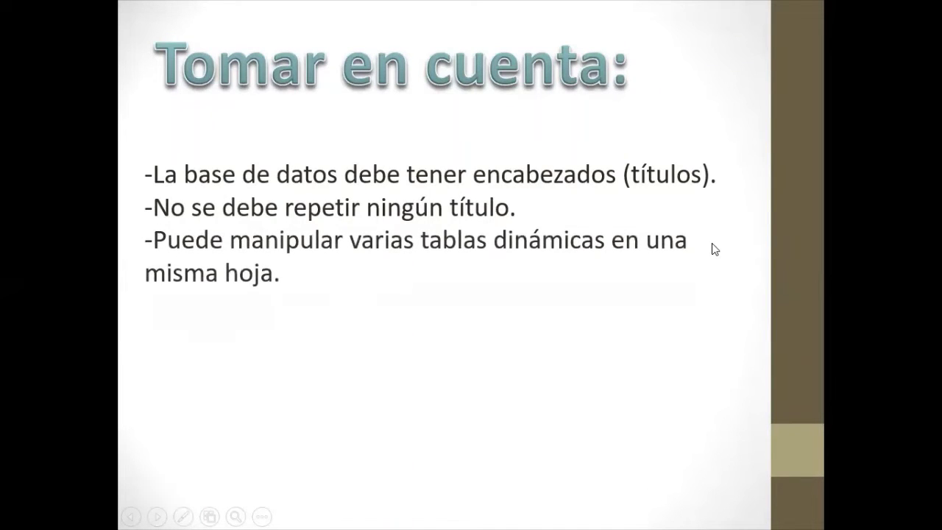
{"action": "left_click", "coordinate": [724, 309]}
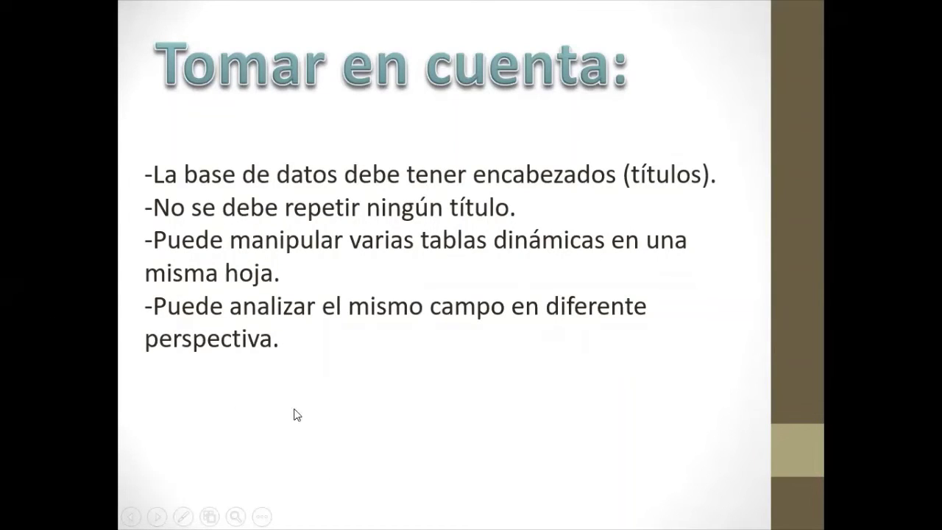
{"action": "left_click", "coordinate": [681, 278]}
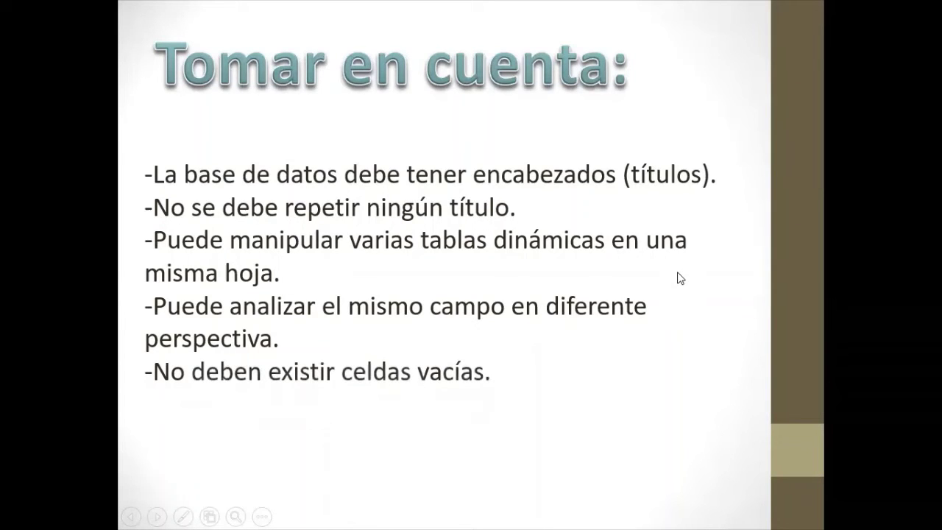
{"action": "left_click", "coordinate": [645, 282]}
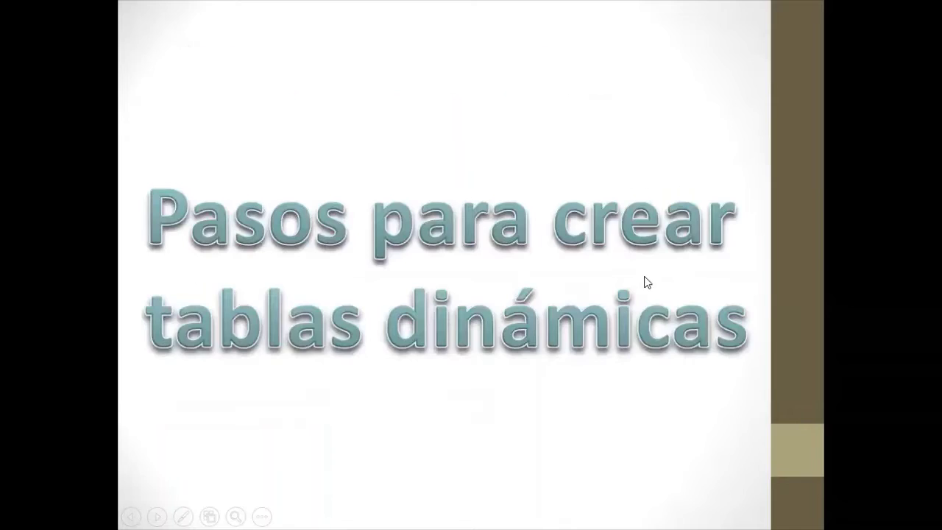
{"action": "left_click", "coordinate": [618, 425]}
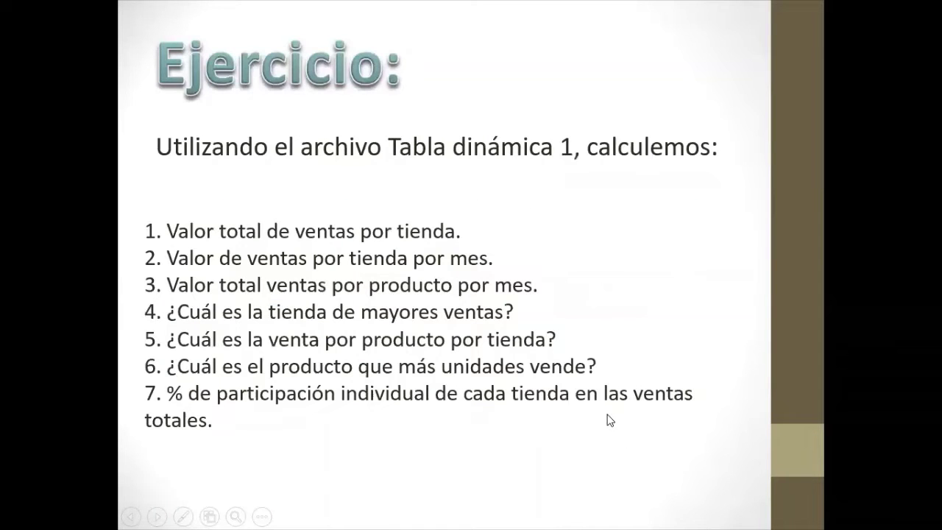
{"action": "key", "text": "Escape"}
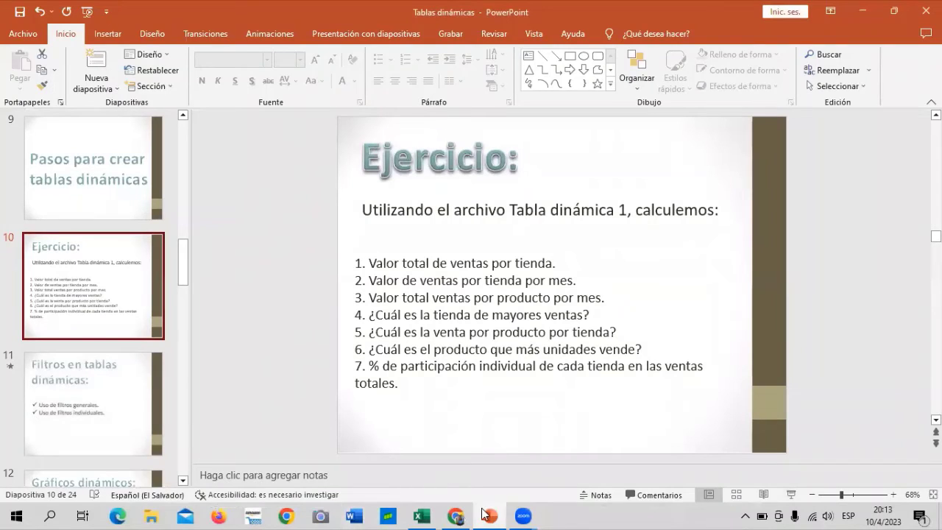
Back in the course, move on with Siguiente to 4.1 Tablas Dinámicas and bring its YouTube video into view.
{"action": "left_click", "coordinate": [456, 516]}
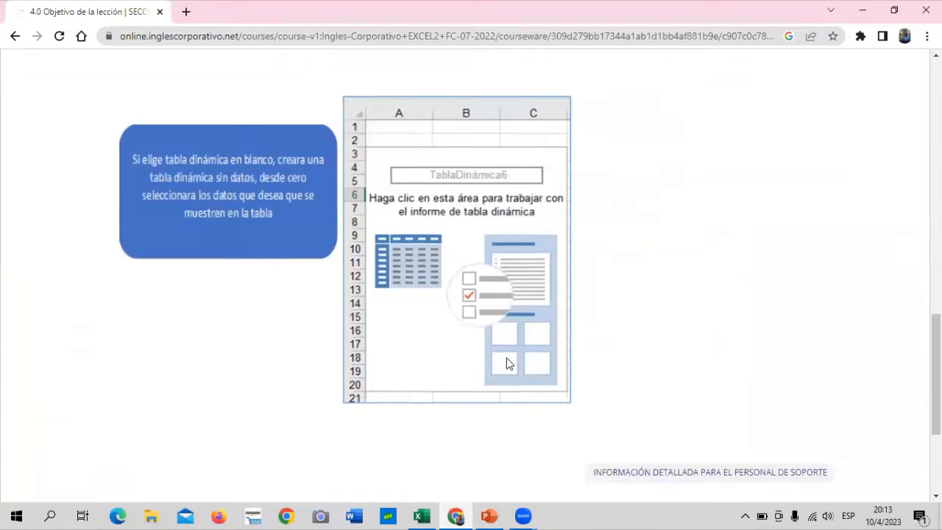
{"action": "scroll", "coordinate": [507, 363], "scroll_direction": "down", "scroll_amount": 2}
{"action": "left_click", "coordinate": [518, 382]}
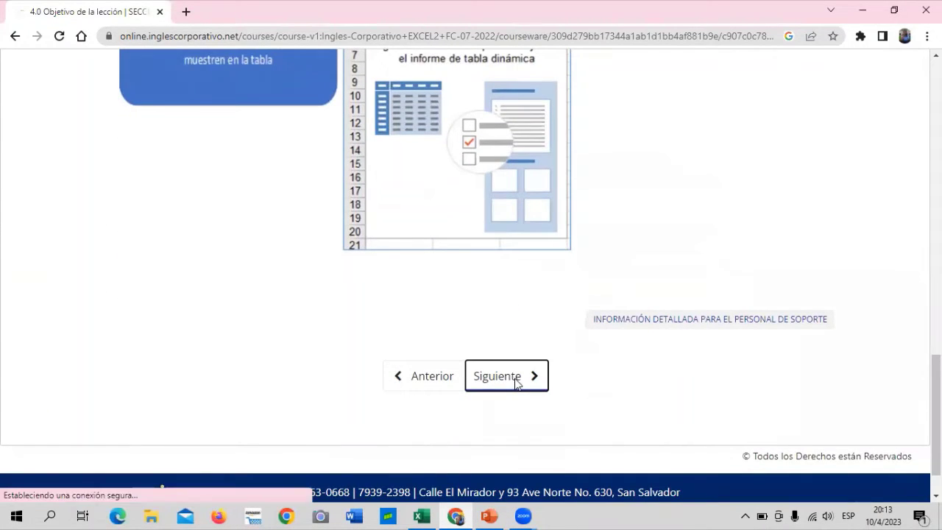
{"action": "scroll", "coordinate": [429, 319], "scroll_direction": "down", "scroll_amount": 1}
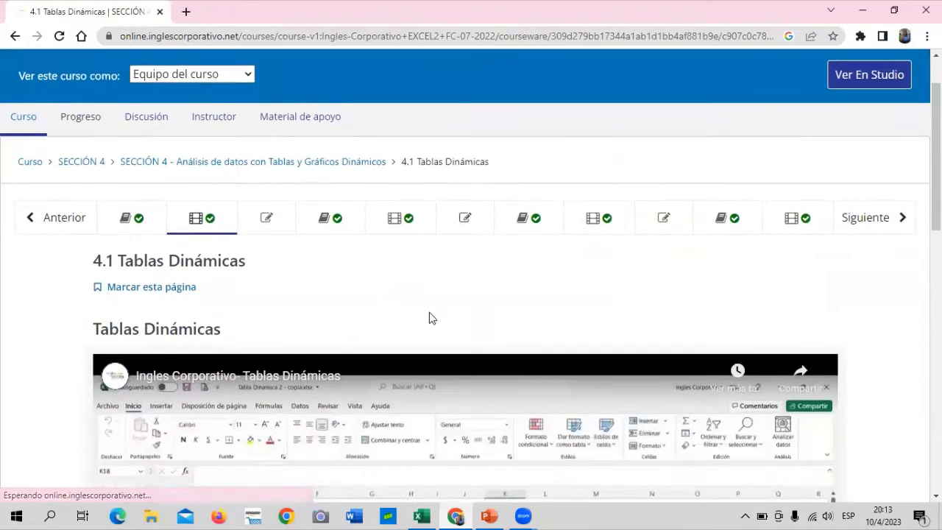
{"action": "scroll", "coordinate": [432, 318], "scroll_direction": "down", "scroll_amount": 2}
{"action": "scroll", "coordinate": [432, 318], "scroll_direction": "down", "scroll_amount": 2}
{"action": "scroll", "coordinate": [433, 318], "scroll_direction": "down", "scroll_amount": 2}
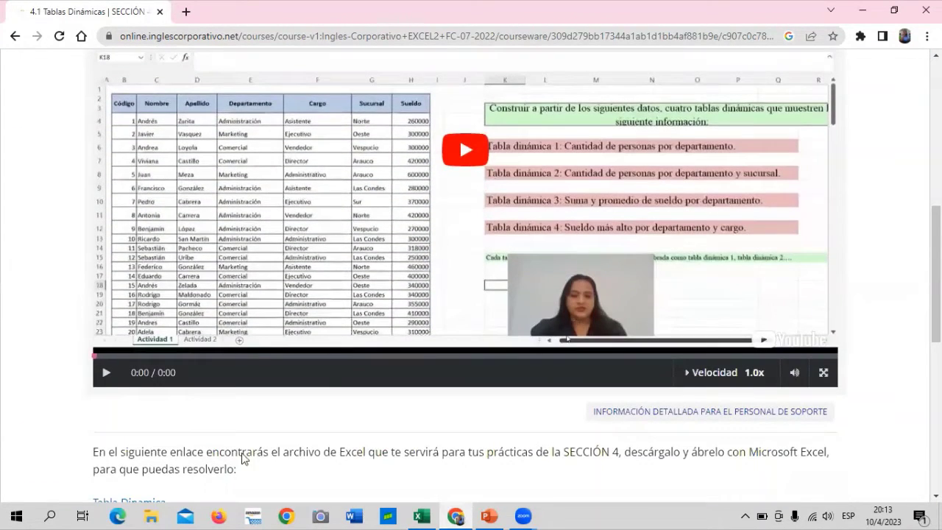
{"action": "scroll", "coordinate": [244, 458], "scroll_direction": "down", "scroll_amount": 2}
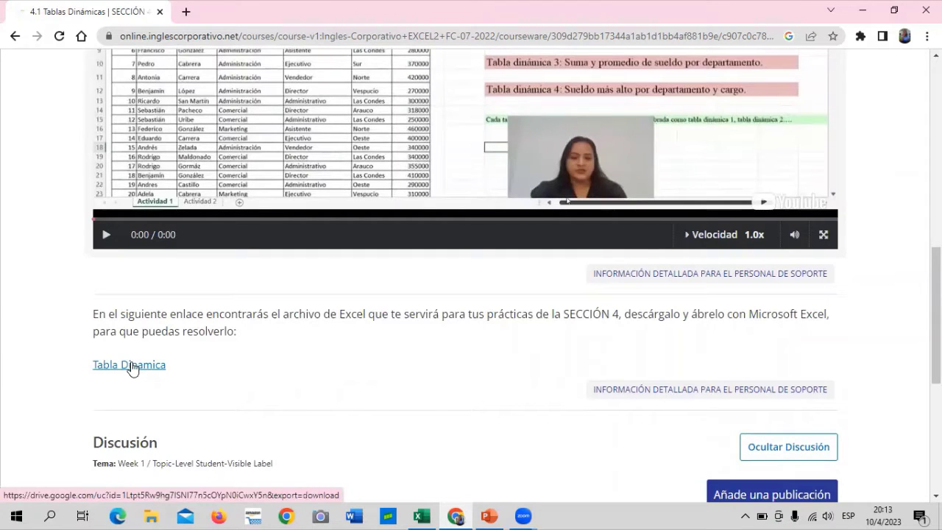
{"action": "scroll", "coordinate": [456, 310], "scroll_direction": "up", "scroll_amount": 2}
{"action": "scroll", "coordinate": [456, 311], "scroll_direction": "up", "scroll_amount": 1}
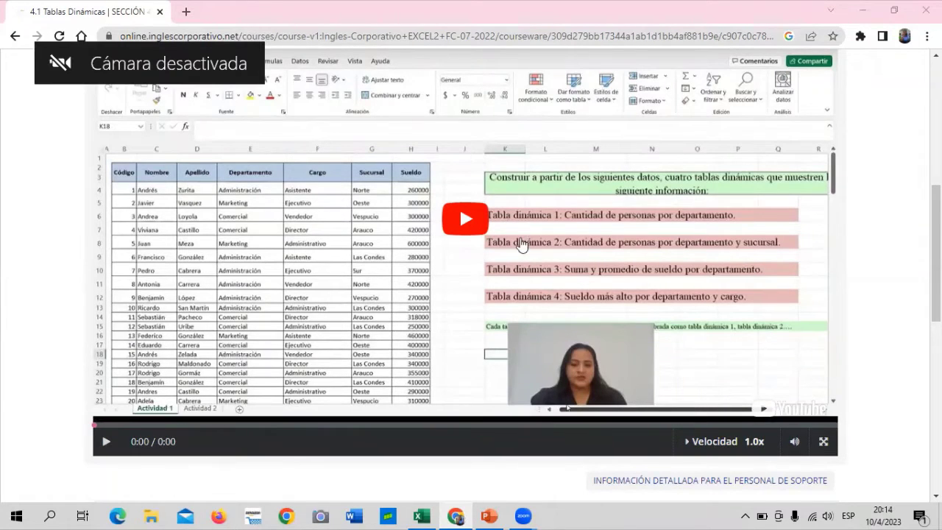
Play the 4.1 Tablas Dinámicas video to its 5:48 end with the volume at 64.
{"action": "left_click", "coordinate": [458, 220]}
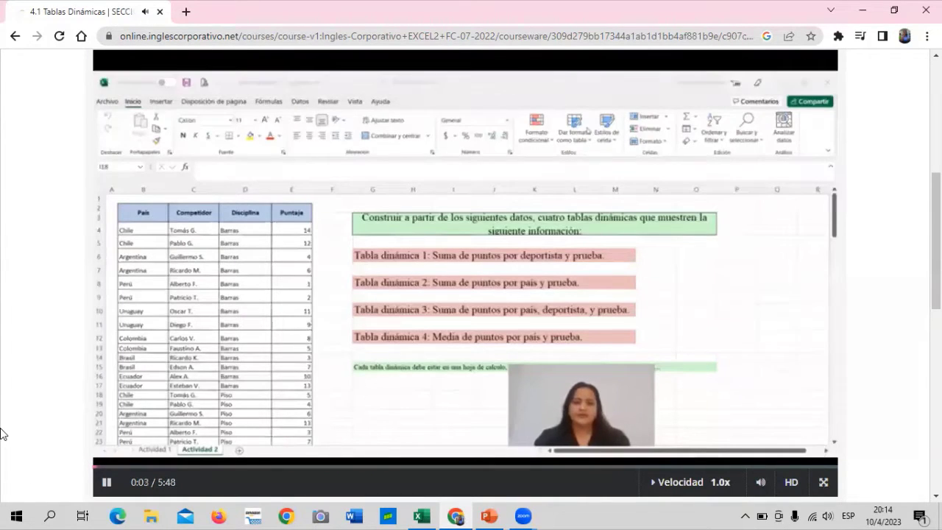
{"action": "key", "text": "XF86AudioLowerVolume"}
{"action": "key", "text": "XF86AudioRaiseVolume"}
{"action": "key", "text": "XF86AudioRaiseVolume"}
{"action": "key", "text": "XF86AudioRaiseVolume"}
{"action": "key", "text": "XF86AudioRaiseVolume"}
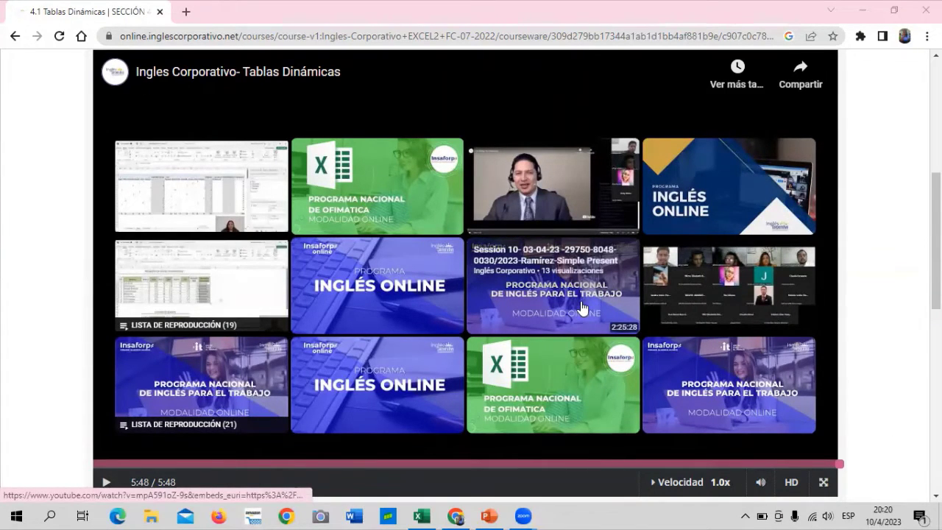
{"action": "scroll", "coordinate": [581, 308], "scroll_direction": "down", "scroll_amount": 2}
{"action": "scroll", "coordinate": [844, 317], "scroll_direction": "up", "scroll_amount": 2}
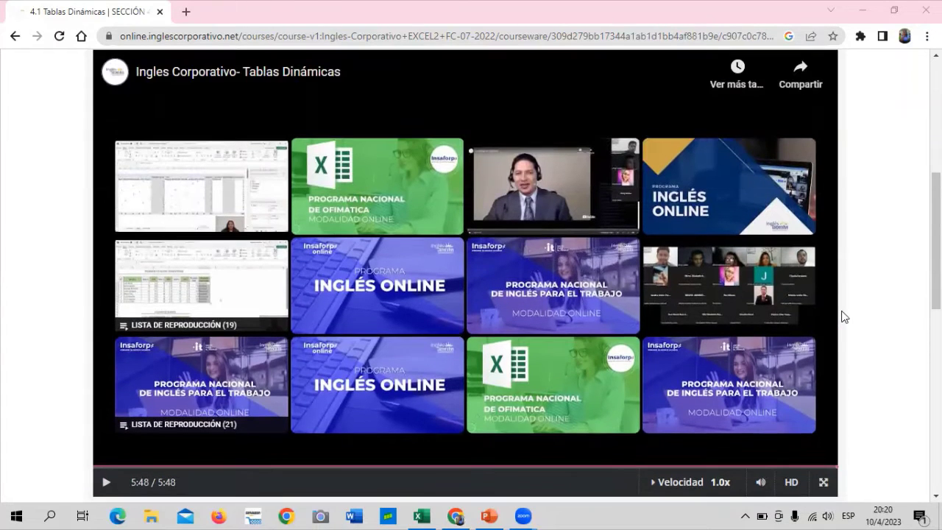
Switch to the Tabla Dinamica (1) workbook and show the Insertar ribbon.
{"action": "left_click", "coordinate": [422, 516]}
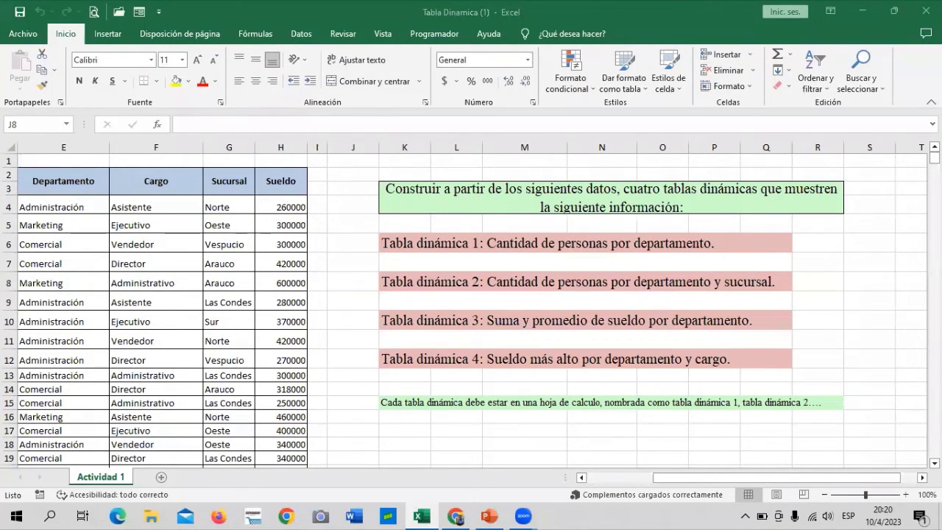
{"action": "left_click", "coordinate": [108, 35]}
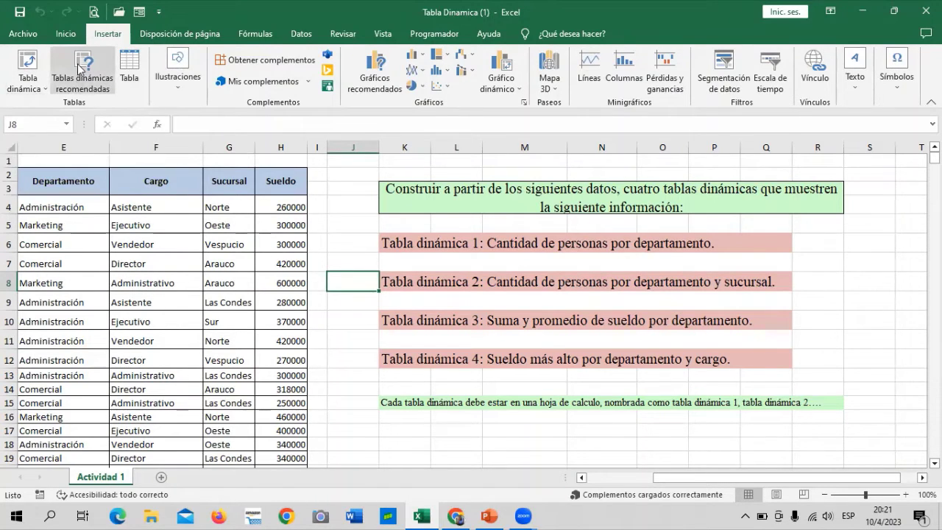
{"action": "scroll", "coordinate": [177, 256], "scroll_direction": "down", "scroll_amount": 2}
{"action": "scroll", "coordinate": [178, 248], "scroll_direction": "up", "scroll_amount": 2}
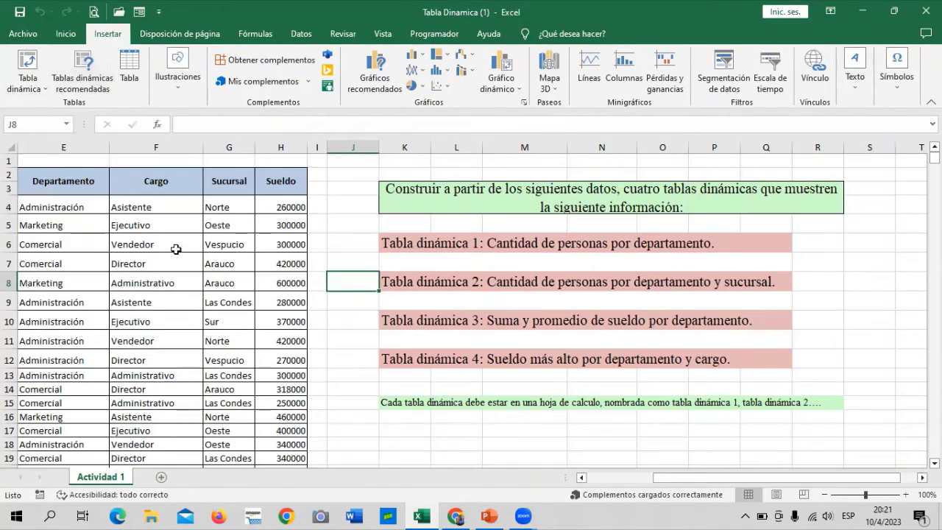
Place the active cell inside the employee data table.
{"action": "left_click", "coordinate": [348, 218]}
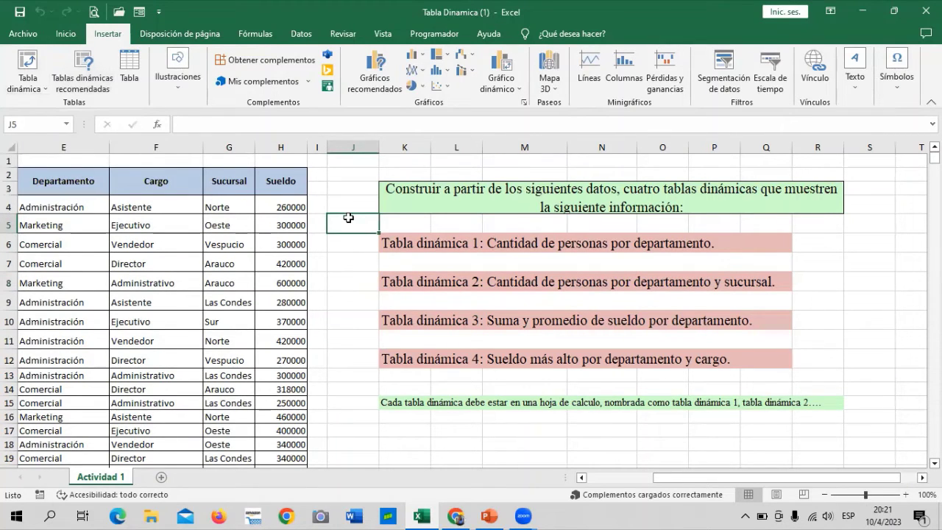
{"action": "left_click_drag", "start_coordinate": [38, 181], "coordinate": [293, 373]}
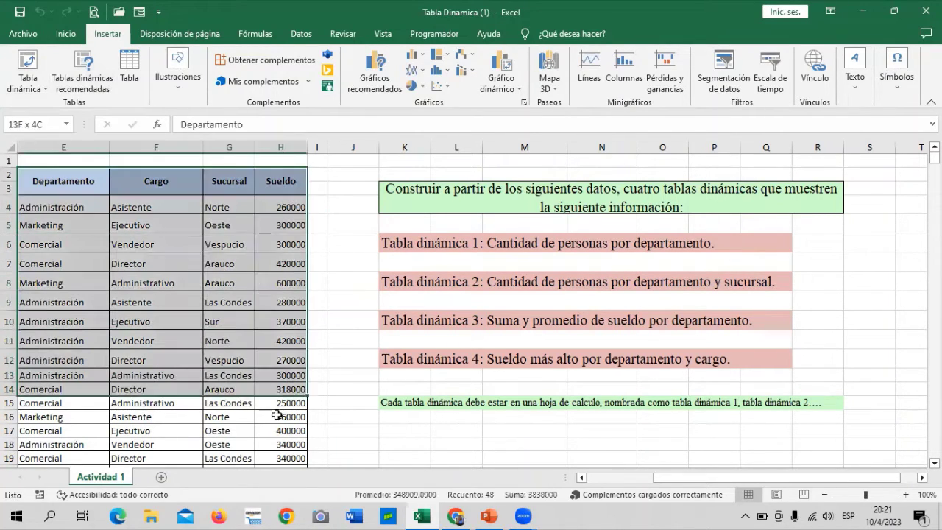
{"action": "left_click", "coordinate": [330, 215]}
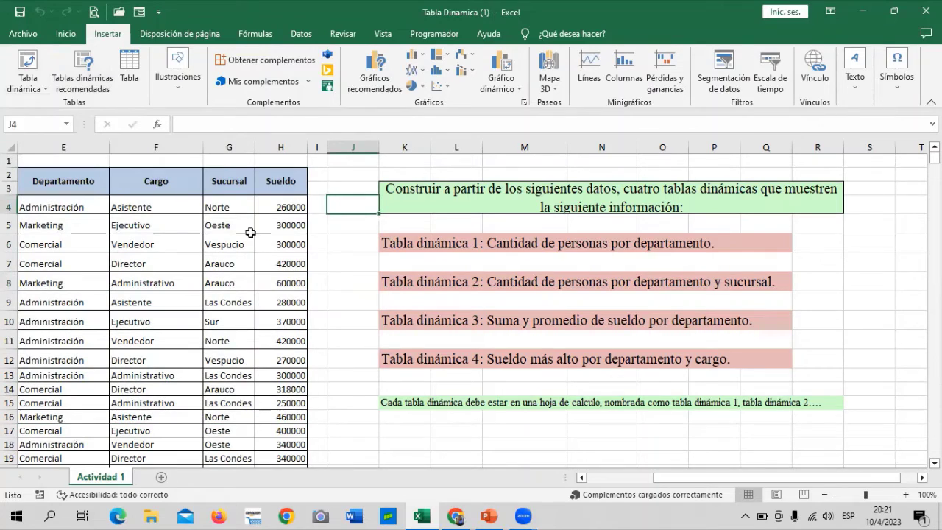
{"action": "left_click", "coordinate": [114, 228]}
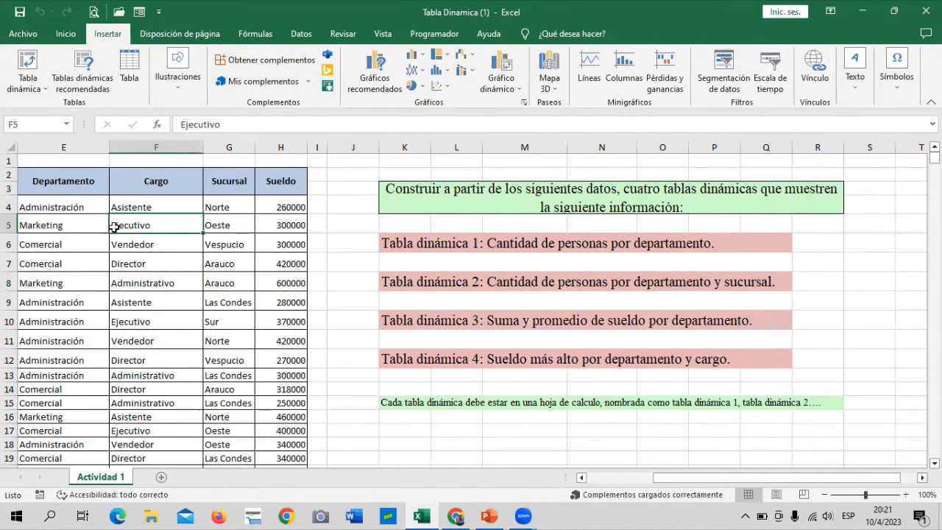
Open Tablas dinámicas recomendadas and browse suggestions such as Suma de Sueldo por Departamento.
{"action": "left_click", "coordinate": [101, 67]}
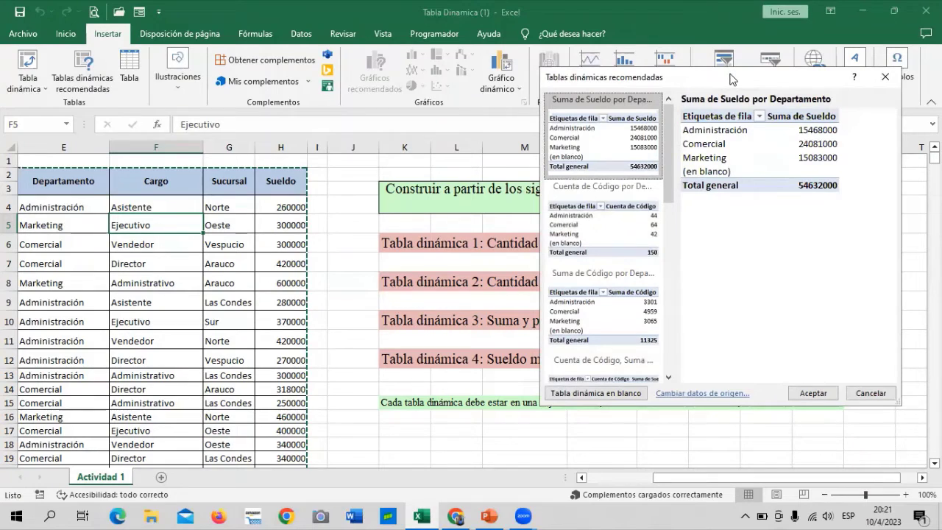
{"action": "left_click_drag", "start_coordinate": [731, 78], "coordinate": [471, 98]}
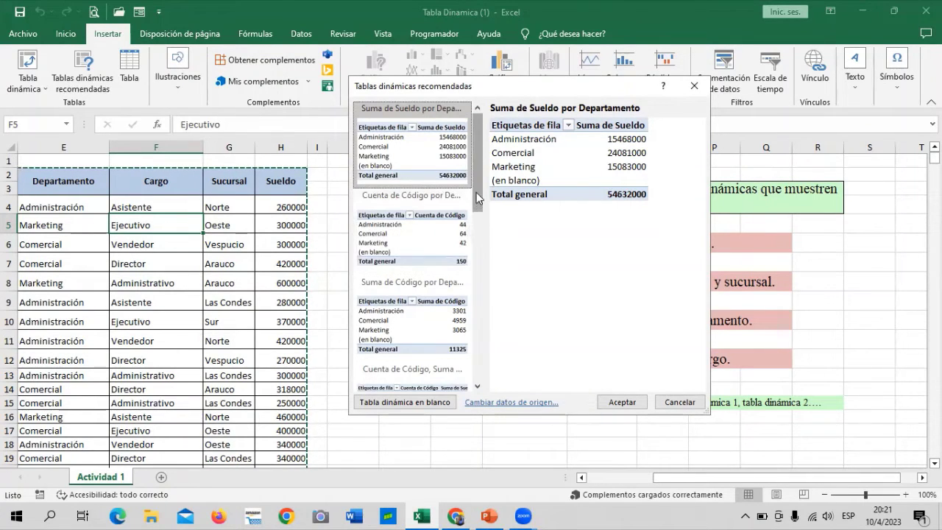
{"action": "left_click_drag", "start_coordinate": [476, 192], "coordinate": [473, 351]}
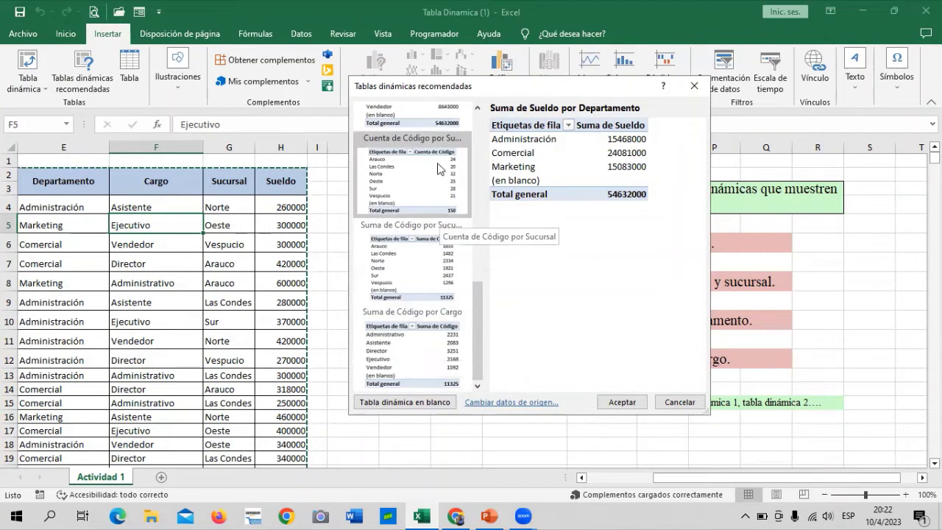
{"action": "scroll", "coordinate": [466, 279], "scroll_direction": "up", "scroll_amount": 3}
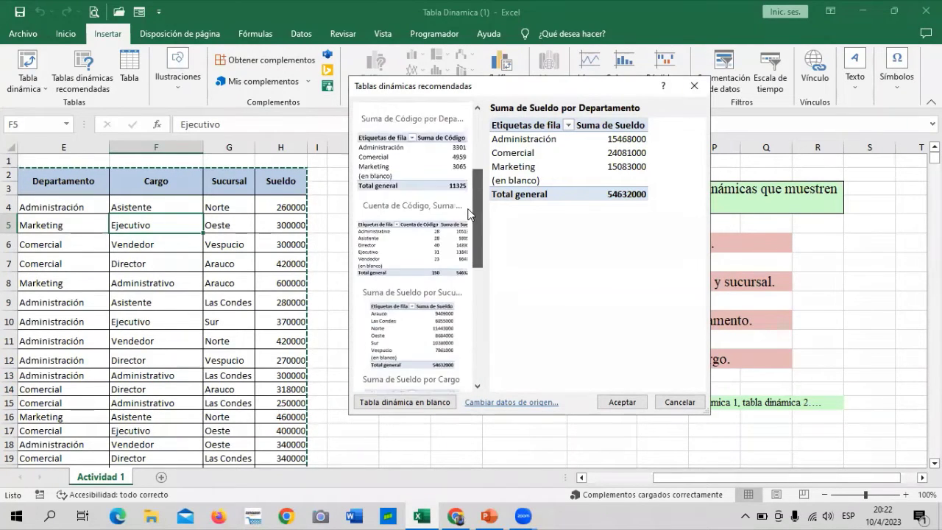
{"action": "scroll", "coordinate": [465, 278], "scroll_direction": "down", "scroll_amount": 3}
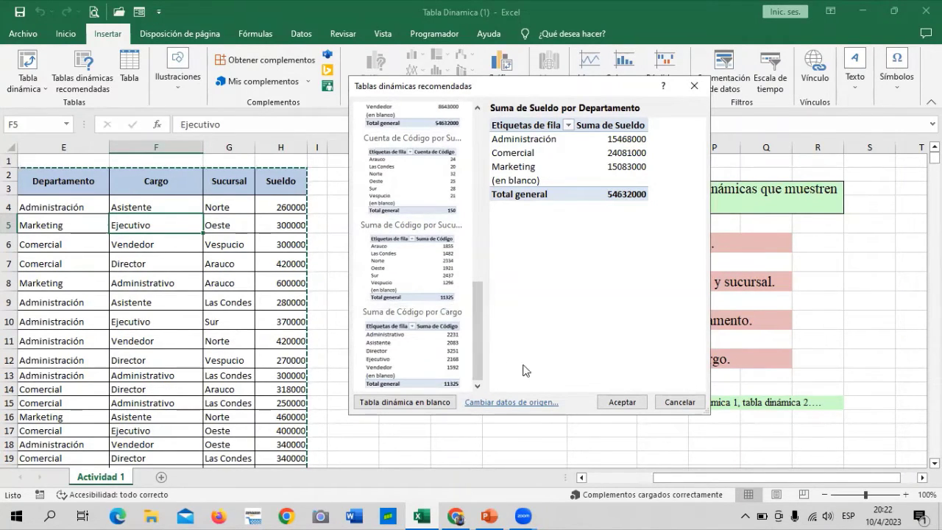
Start a blank pivot table on new sheet Hoja2 and scroll through its field list.
{"action": "left_click", "coordinate": [385, 403]}
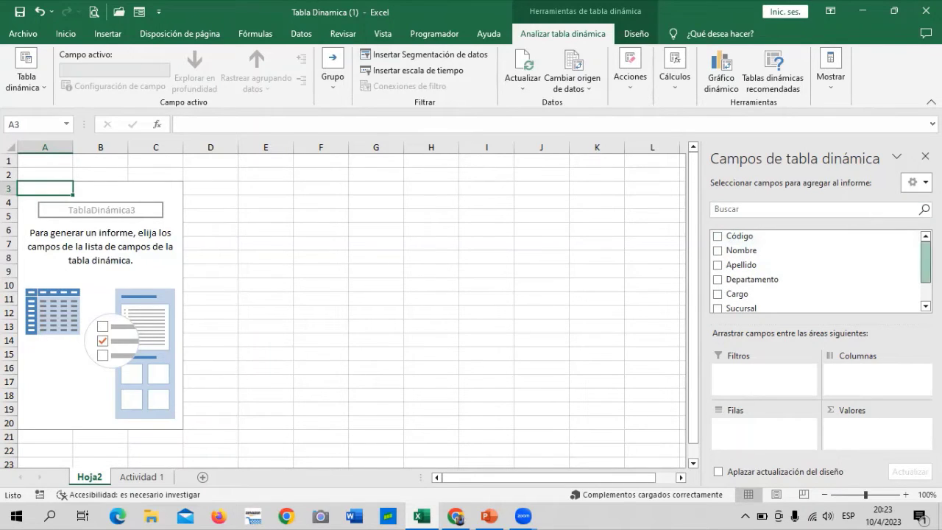
{"action": "scroll", "coordinate": [916, 254], "scroll_direction": "down", "scroll_amount": 1}
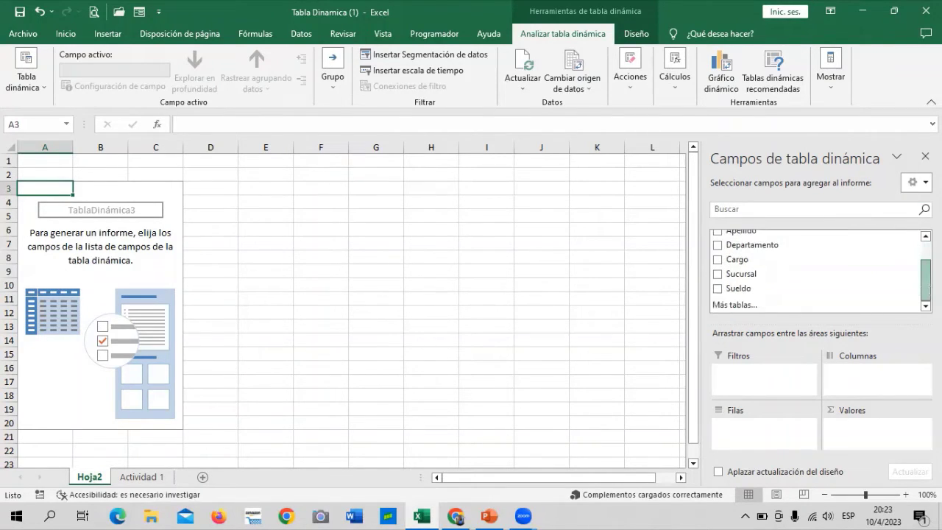
{"action": "scroll", "coordinate": [817, 271], "scroll_direction": "up", "scroll_amount": 1}
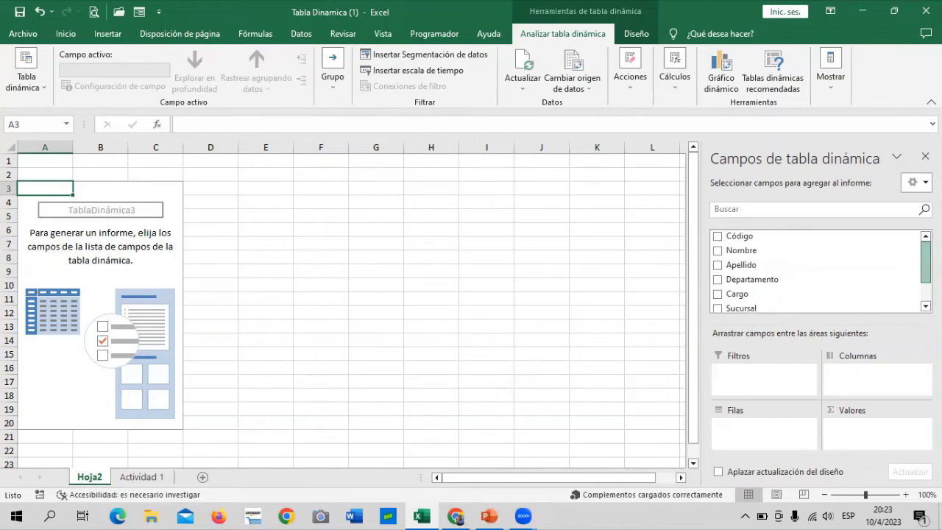
{"action": "scroll", "coordinate": [817, 268], "scroll_direction": "down", "scroll_amount": 1}
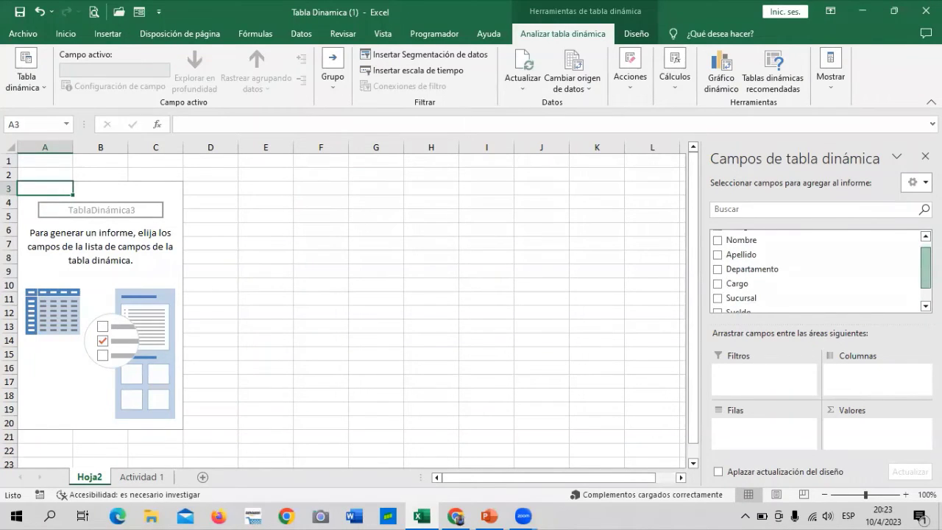
{"action": "scroll", "coordinate": [817, 269], "scroll_direction": "down", "scroll_amount": 1}
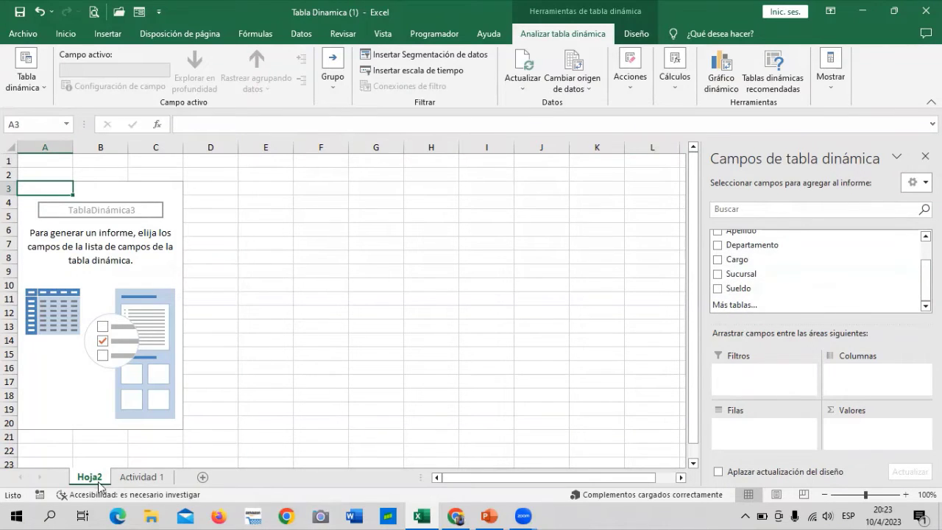
Glance at Actividad 1, then select TablaDinámica3 on Hoja2 and show Analizar tabla dinámica.
{"action": "left_click", "coordinate": [127, 477]}
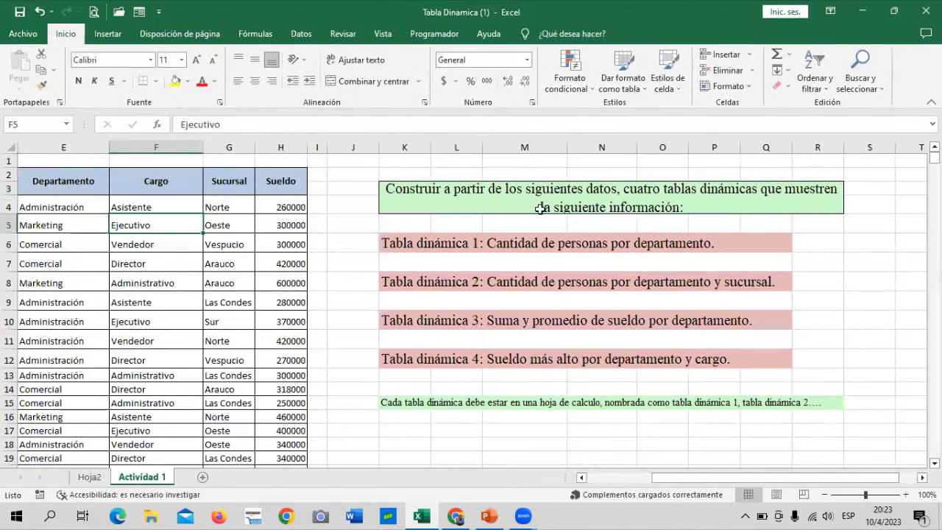
{"action": "left_click_drag", "start_coordinate": [889, 483], "coordinate": [856, 484]}
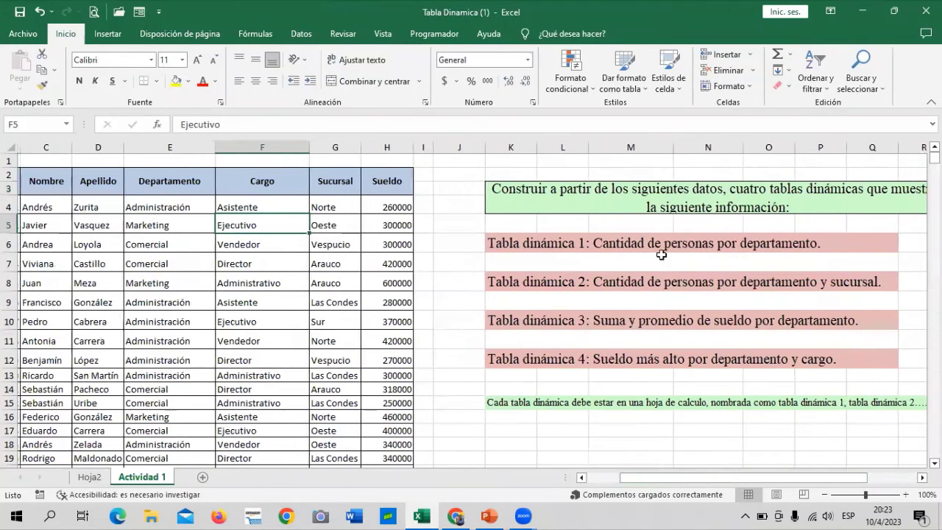
{"action": "left_click", "coordinate": [90, 478]}
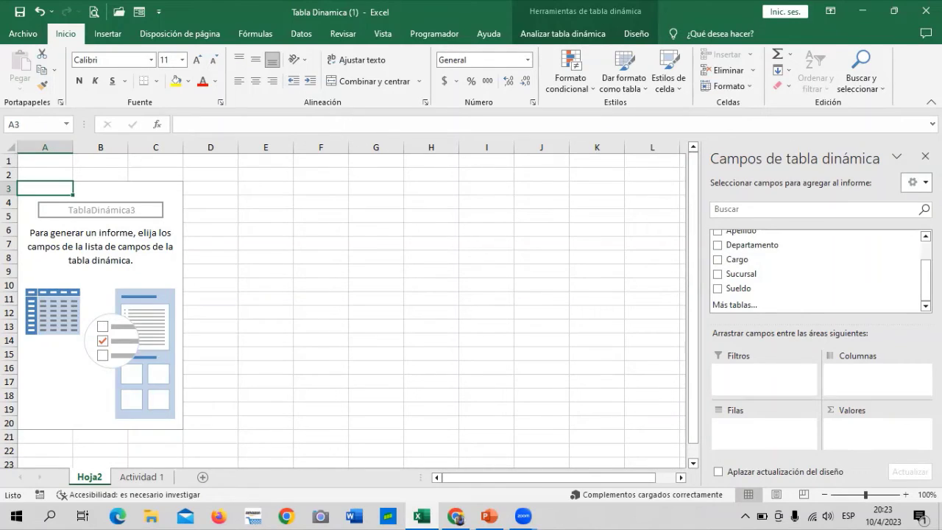
{"action": "left_click", "coordinate": [430, 223]}
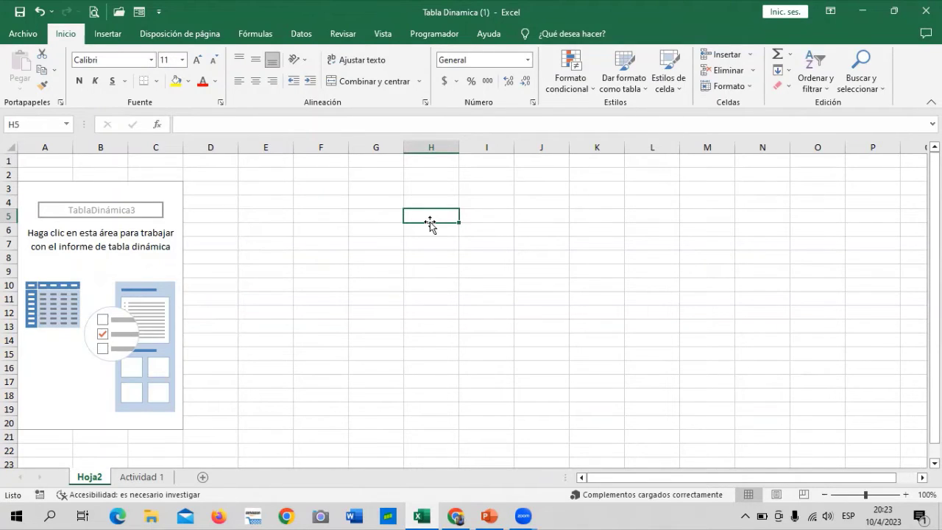
{"action": "left_click", "coordinate": [638, 317]}
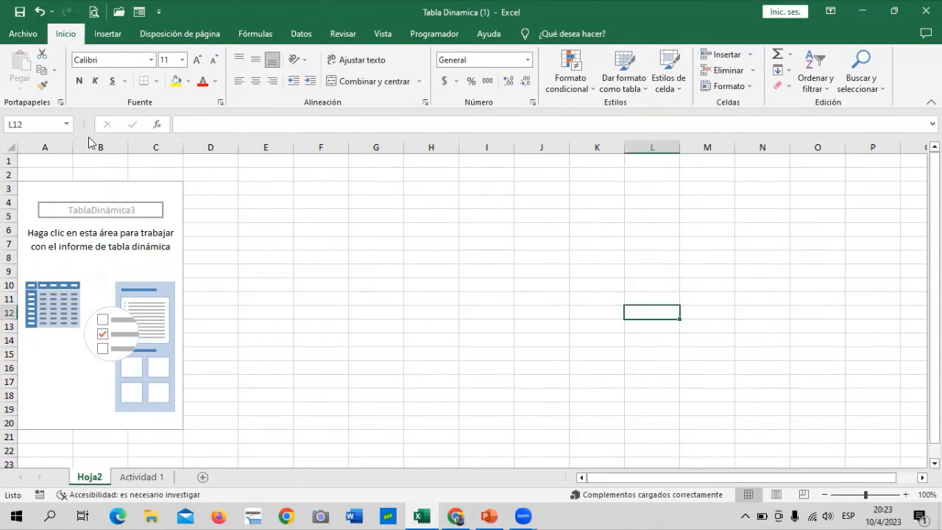
{"action": "left_click", "coordinate": [160, 191]}
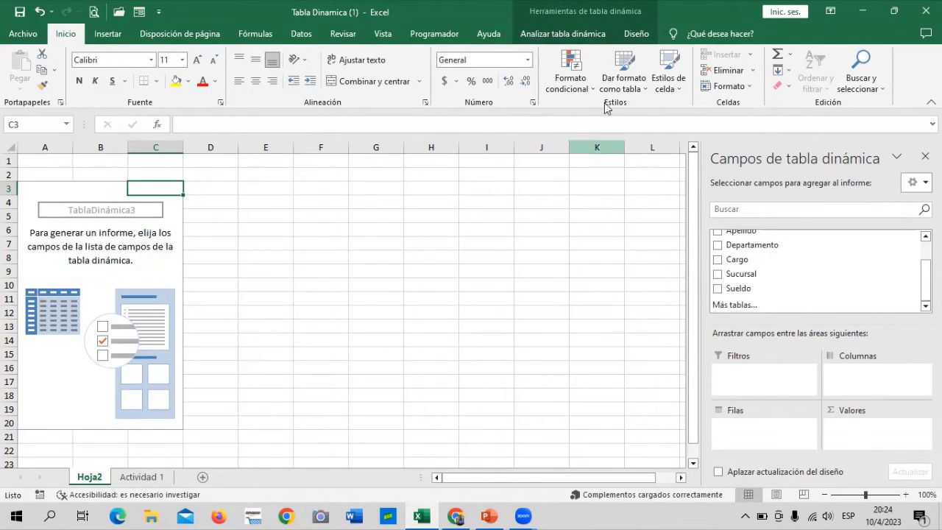
{"action": "left_click", "coordinate": [576, 39]}
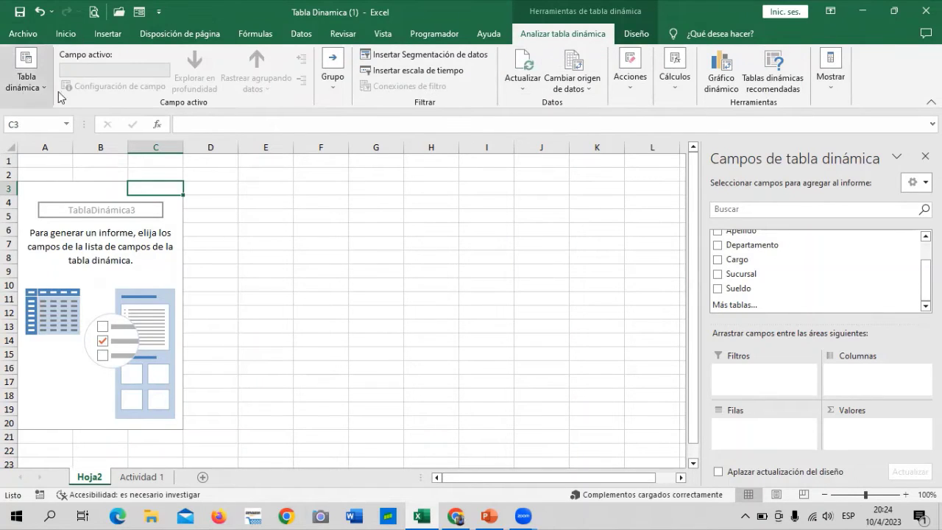
Browse the Estilos de tabla dinámica gallery under Diseño without applying a style.
{"action": "left_click", "coordinate": [637, 36]}
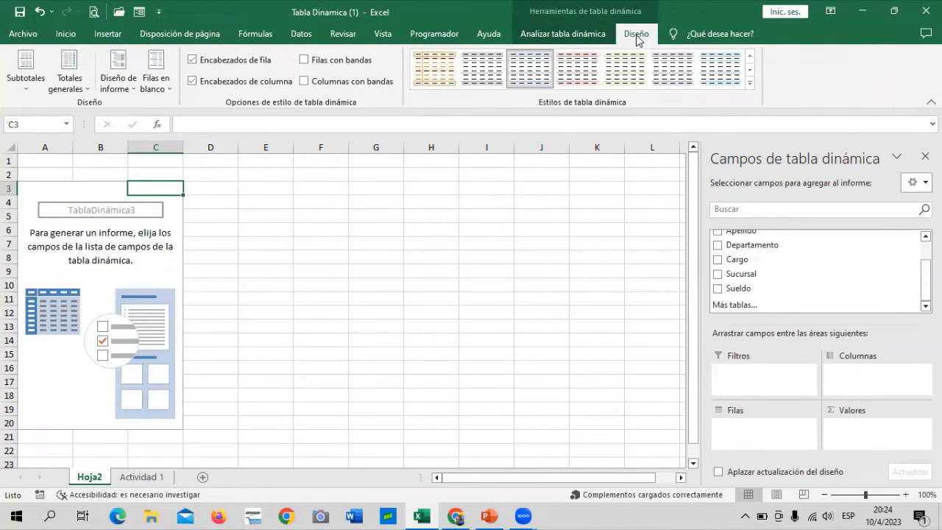
{"action": "left_click", "coordinate": [748, 82]}
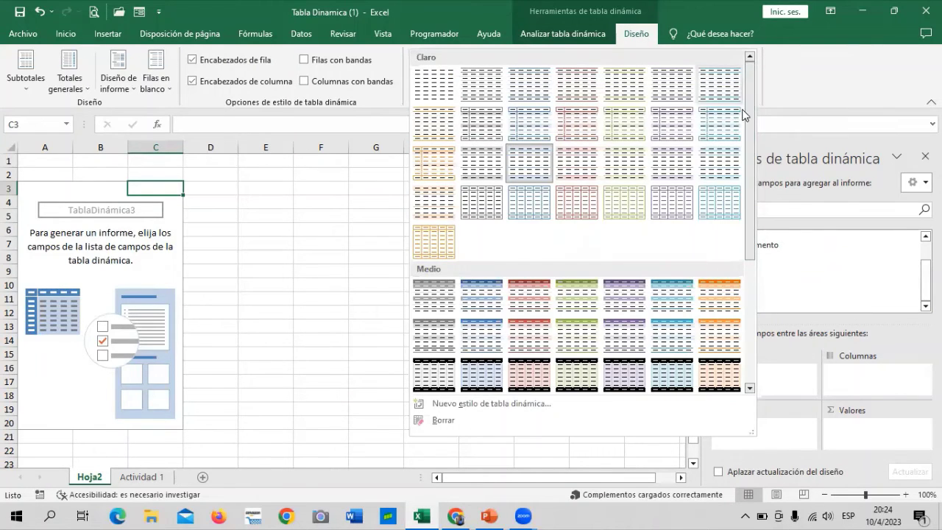
{"action": "left_click_drag", "start_coordinate": [748, 125], "coordinate": [750, 265]}
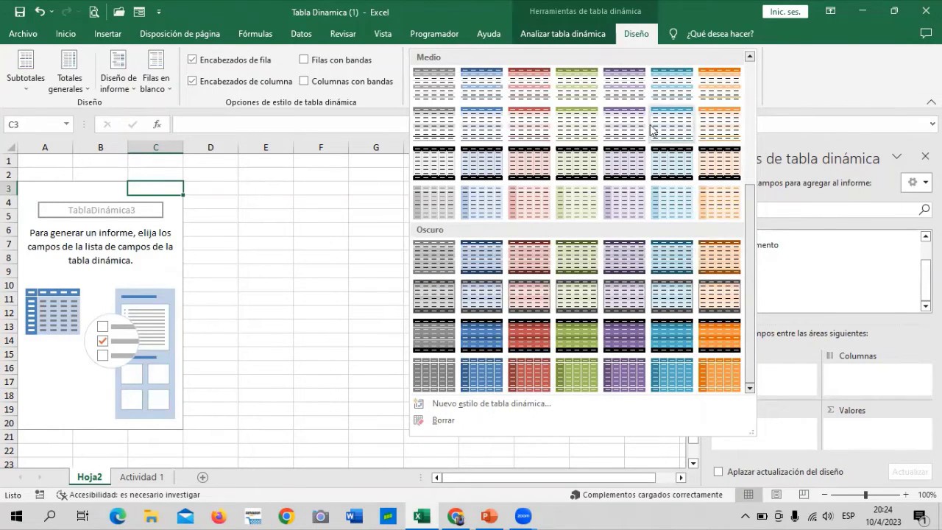
{"action": "scroll", "coordinate": [748, 251], "scroll_direction": "up", "scroll_amount": 3}
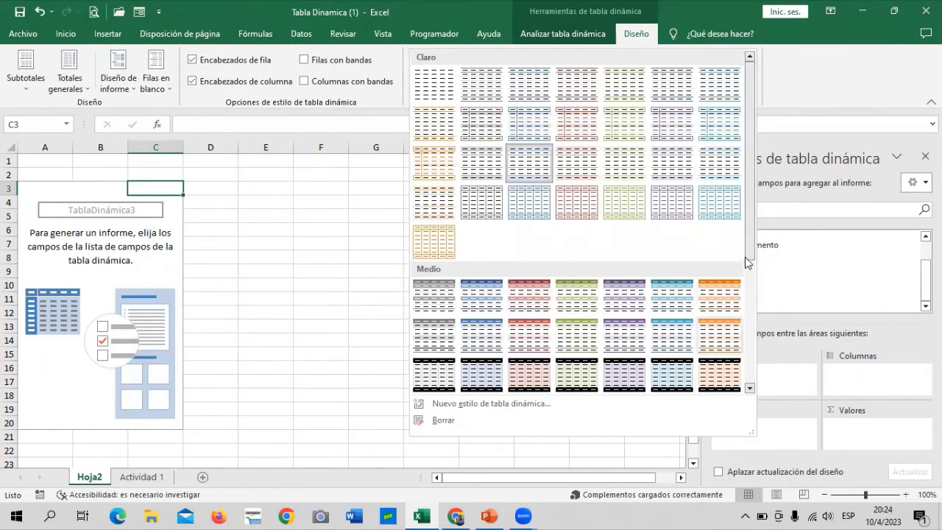
{"action": "left_click_drag", "start_coordinate": [748, 263], "coordinate": [746, 336]}
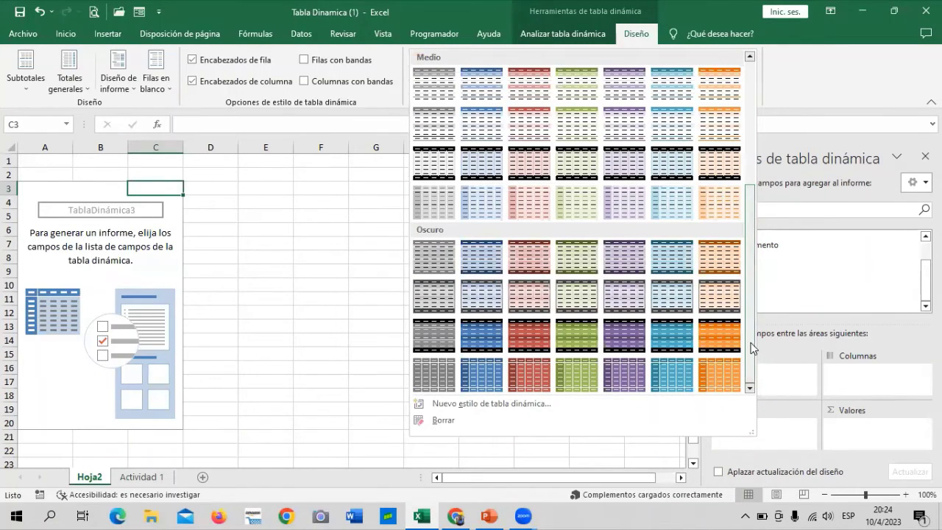
{"action": "scroll", "coordinate": [752, 347], "scroll_direction": "up", "scroll_amount": 3}
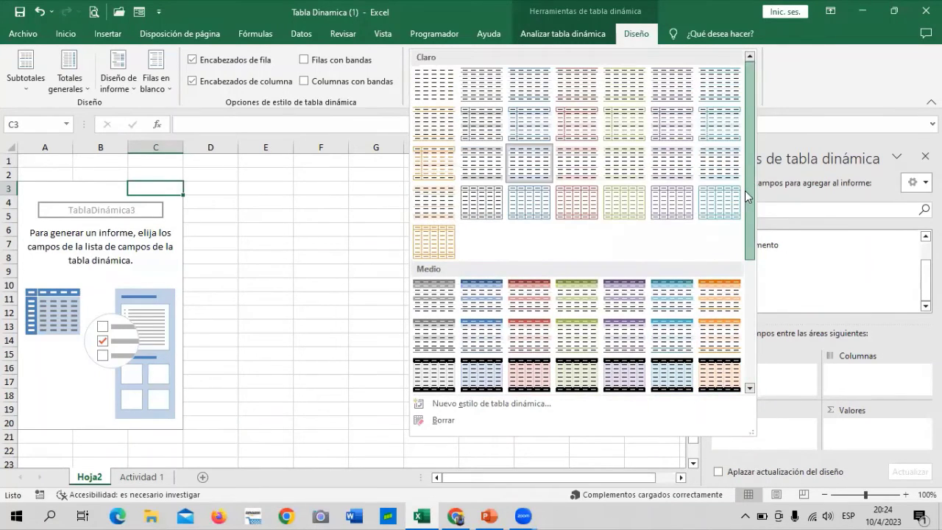
{"action": "left_click", "coordinate": [297, 210]}
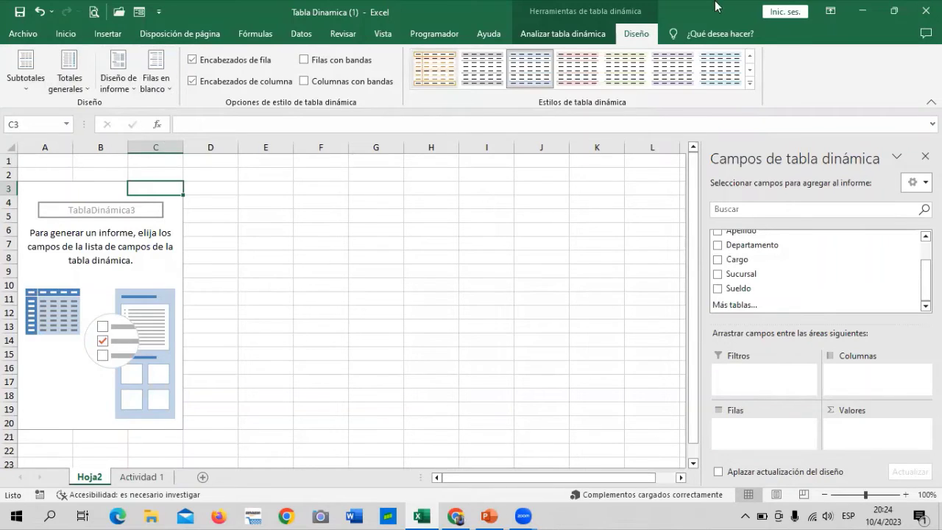
Return to Analizar tabla dinámica and expand the Mostrar and Cálculos options.
{"action": "left_click", "coordinate": [582, 34]}
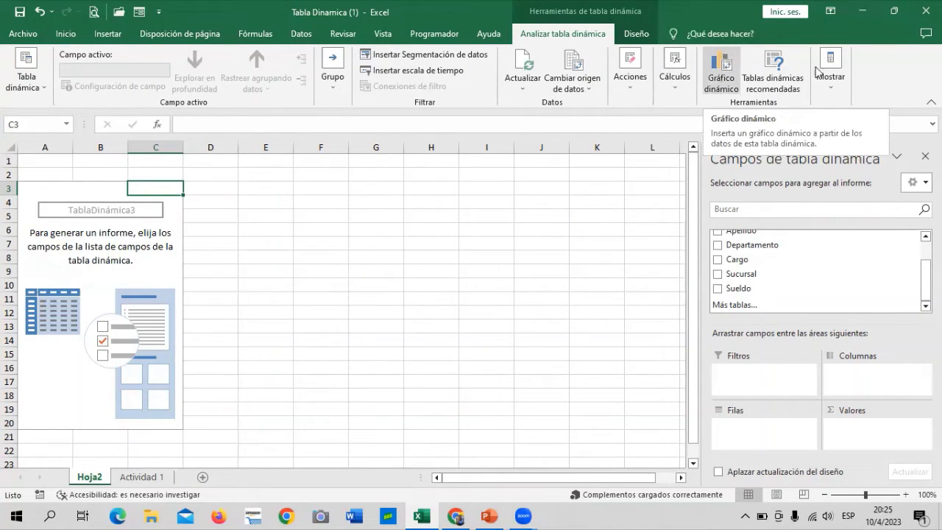
{"action": "left_click", "coordinate": [830, 90]}
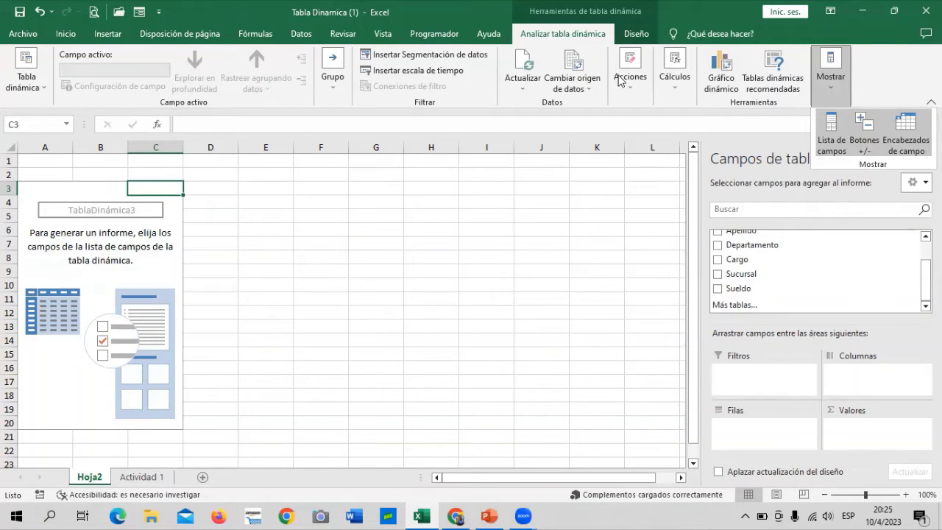
{"action": "left_click", "coordinate": [674, 90]}
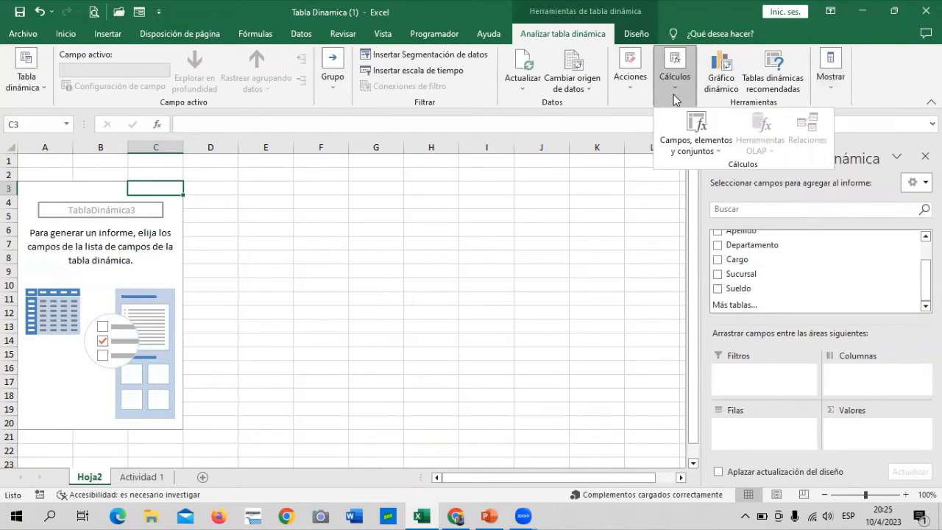
{"action": "left_click", "coordinate": [692, 141]}
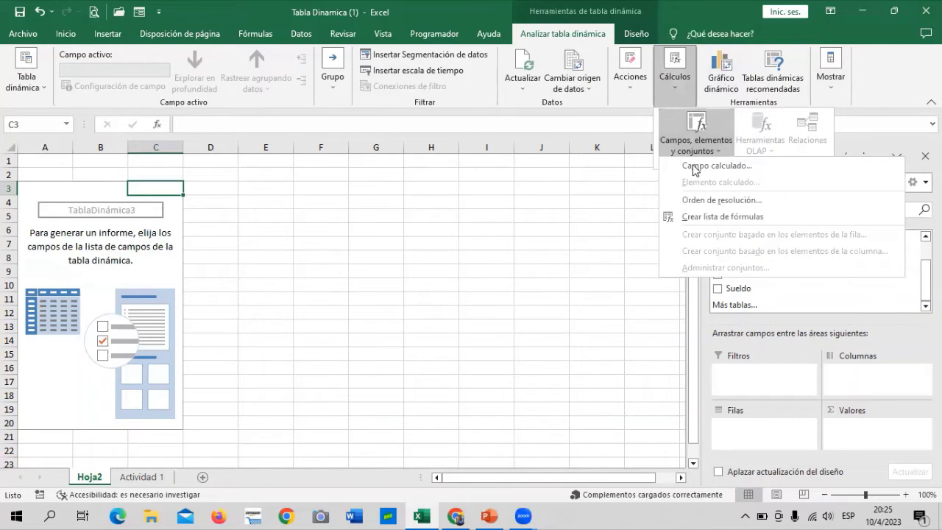
{"action": "left_click", "coordinate": [695, 168]}
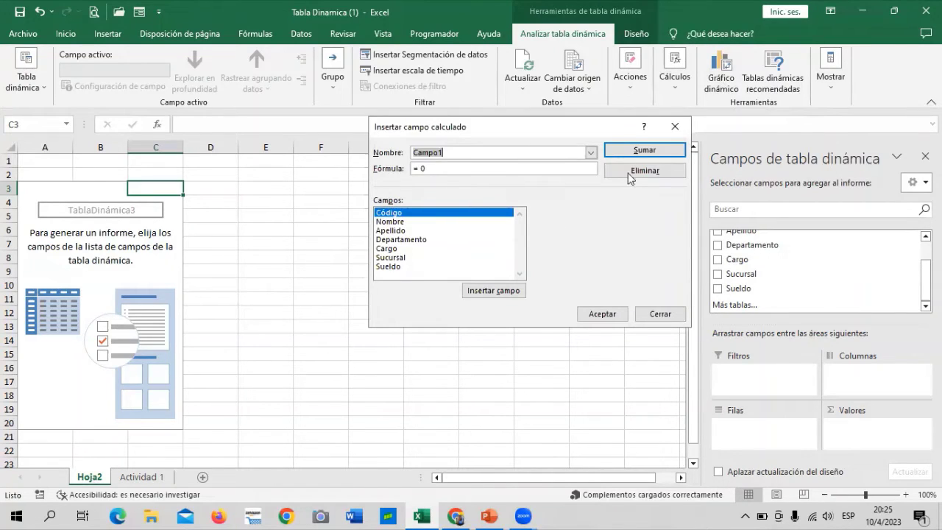
{"action": "left_click", "coordinate": [676, 128]}
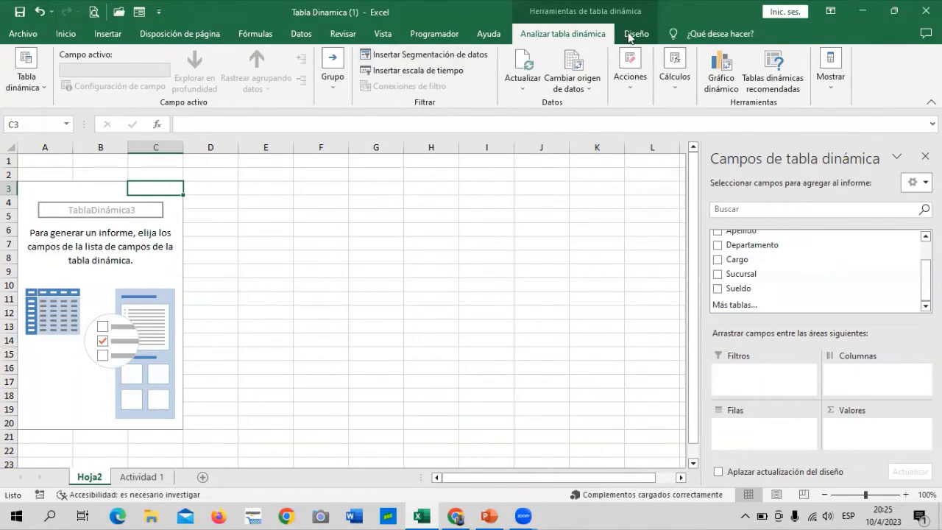
Select cells inside and outside TablaDinámica3 to toggle its field list.
{"action": "left_click", "coordinate": [454, 293]}
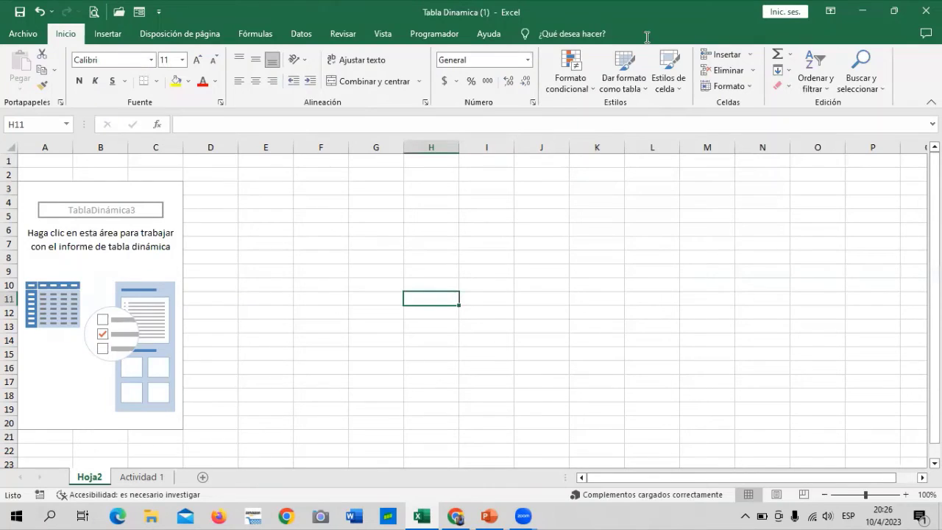
{"action": "left_click", "coordinate": [596, 286]}
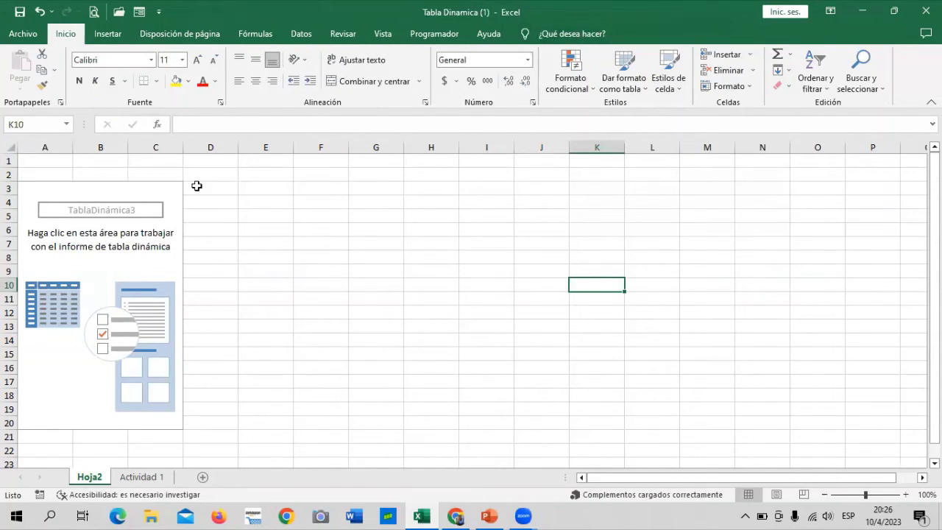
{"action": "left_click", "coordinate": [165, 195]}
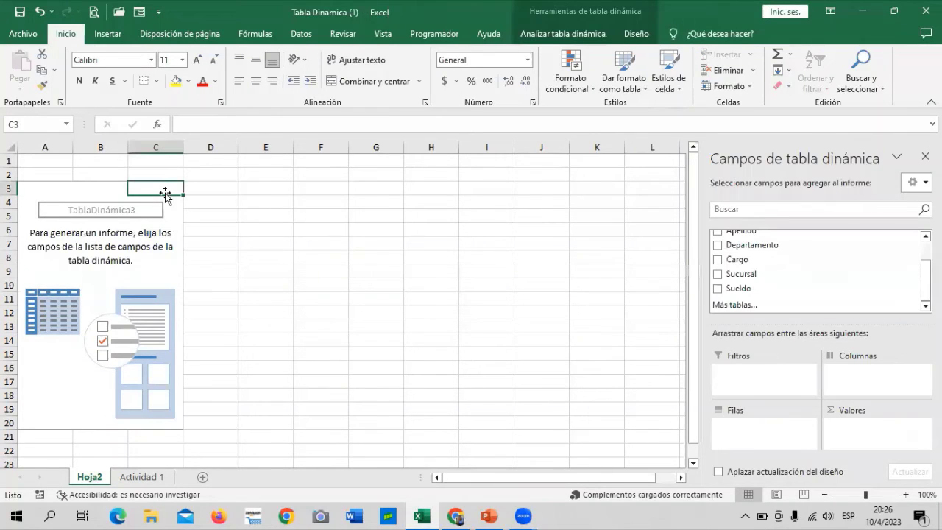
{"action": "left_click", "coordinate": [452, 257]}
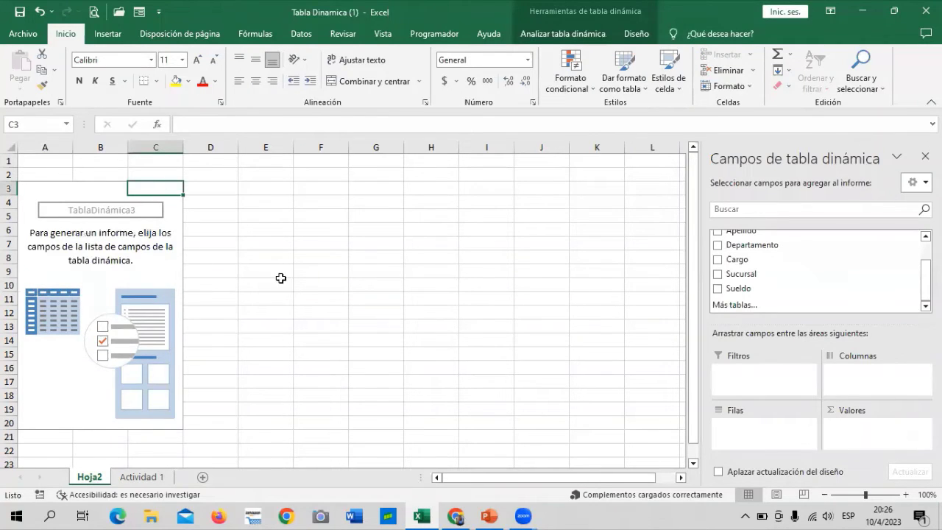
{"action": "left_click", "coordinate": [77, 416]}
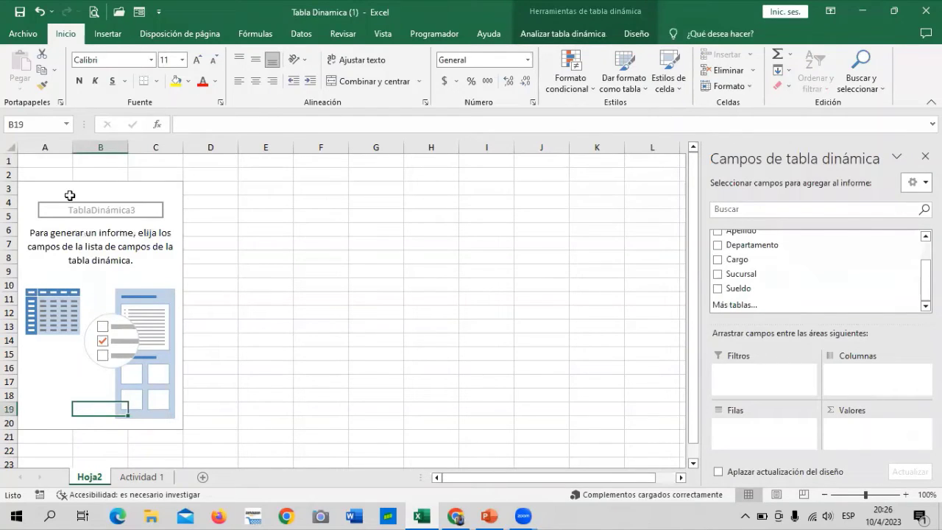
{"action": "left_click", "coordinate": [166, 192]}
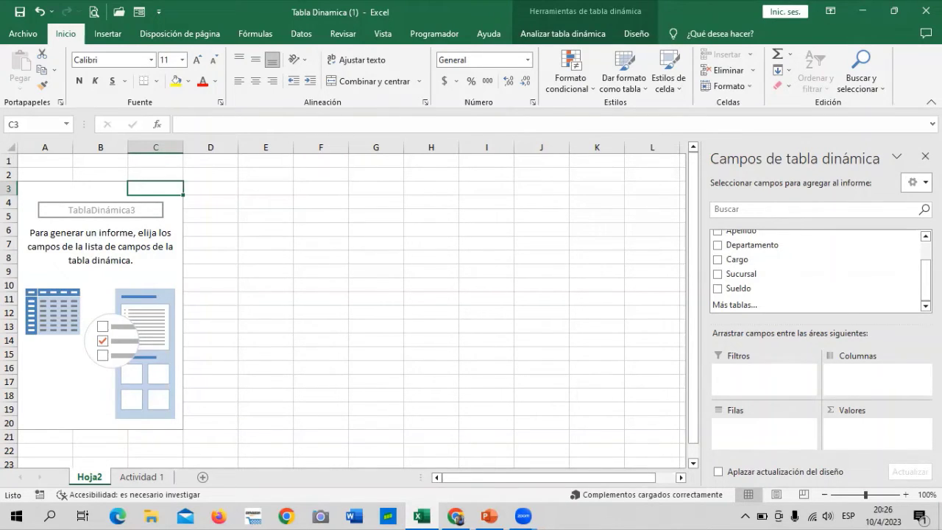
Reselect the pivot table and turn on Lista de campos from Mostrar.
{"action": "left_click", "coordinate": [677, 287]}
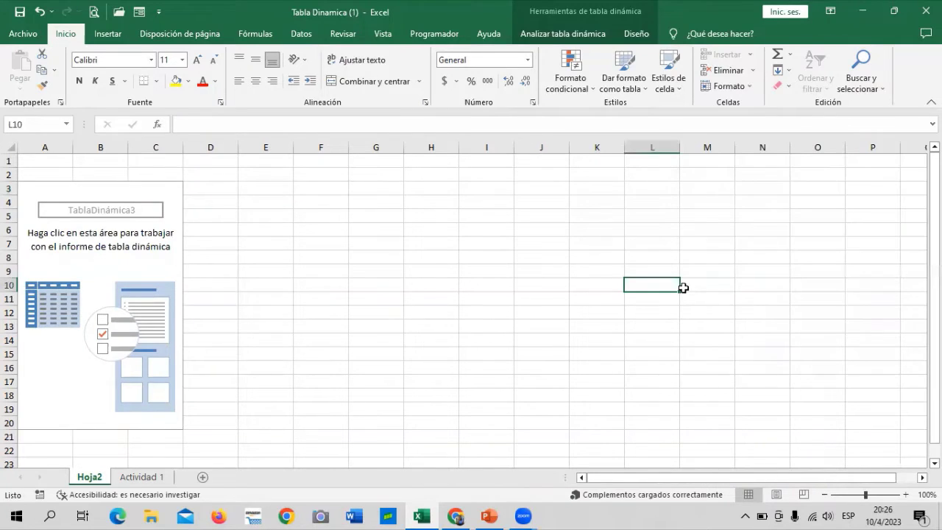
{"action": "left_click", "coordinate": [136, 188]}
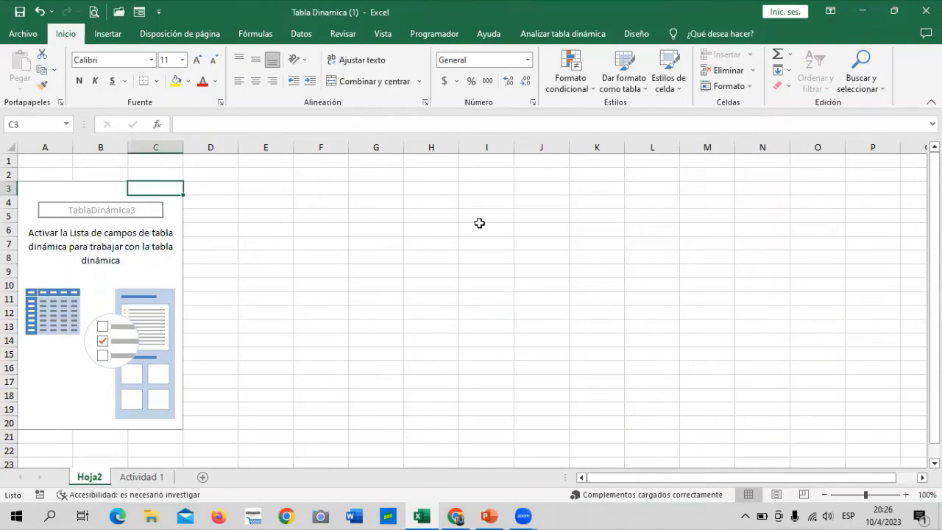
{"action": "left_click", "coordinate": [820, 255]}
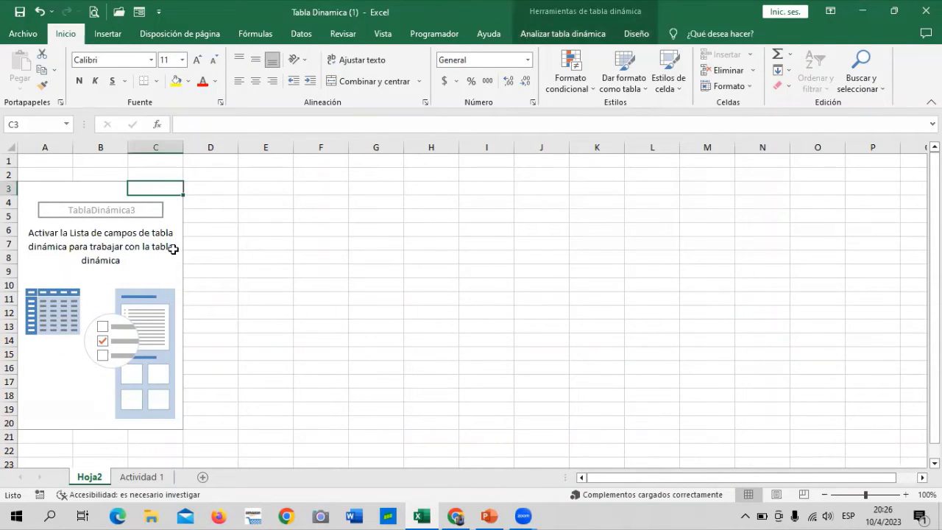
{"action": "left_click", "coordinate": [155, 192]}
{"action": "left_click", "coordinate": [413, 230]}
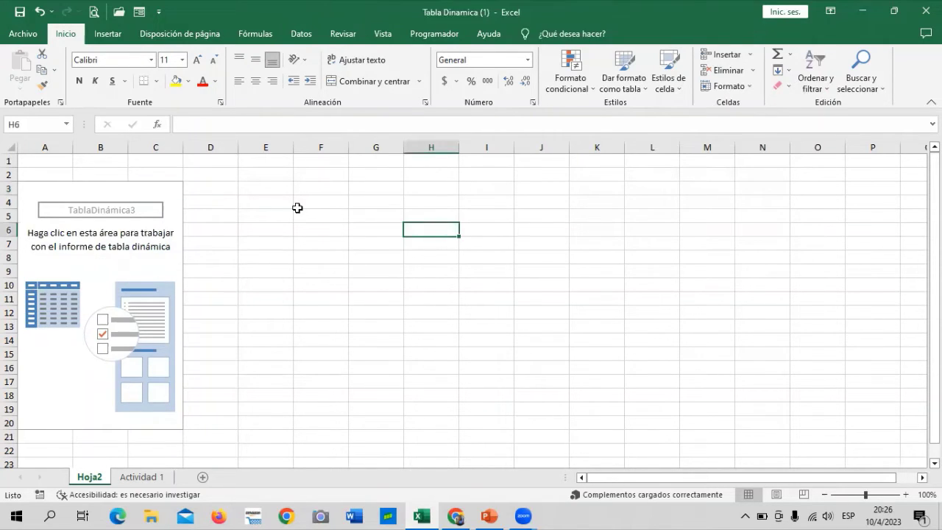
{"action": "left_click", "coordinate": [163, 193]}
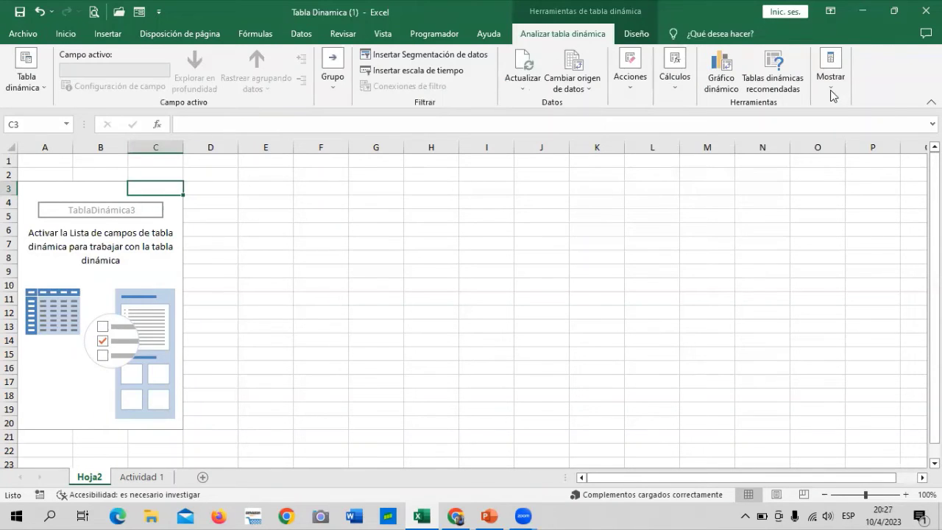
{"action": "left_click", "coordinate": [831, 90]}
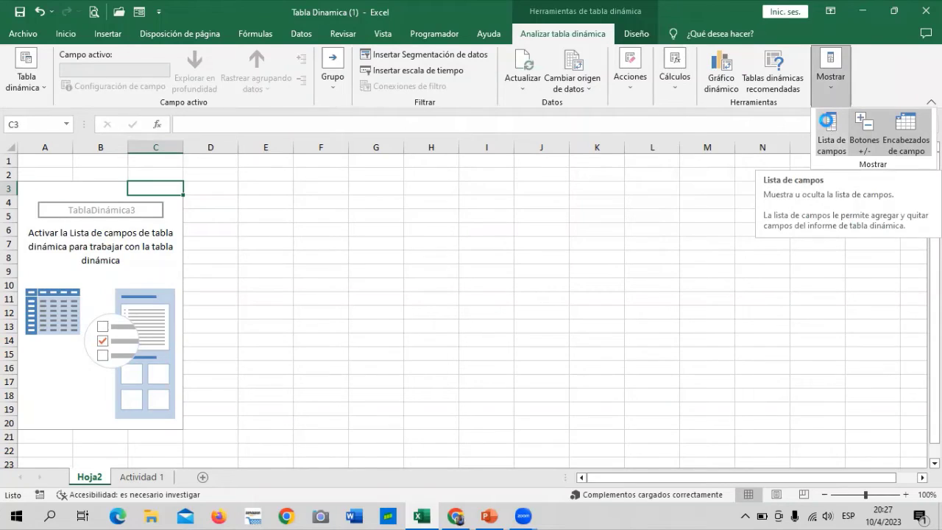
{"action": "left_click", "coordinate": [828, 125]}
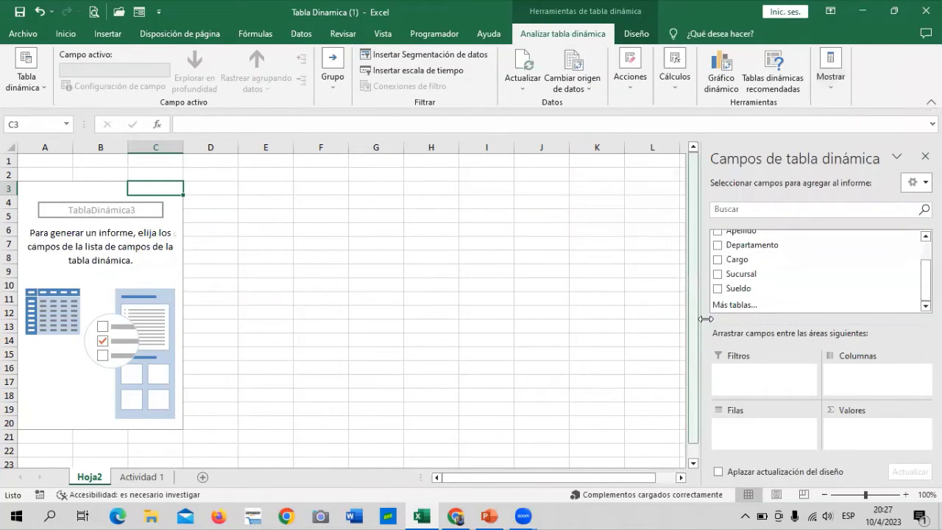
Narrow the Campos de tabla dinámica pane by dragging its left border rightward.
{"action": "left_click_drag", "start_coordinate": [701, 319], "coordinate": [764, 319]}
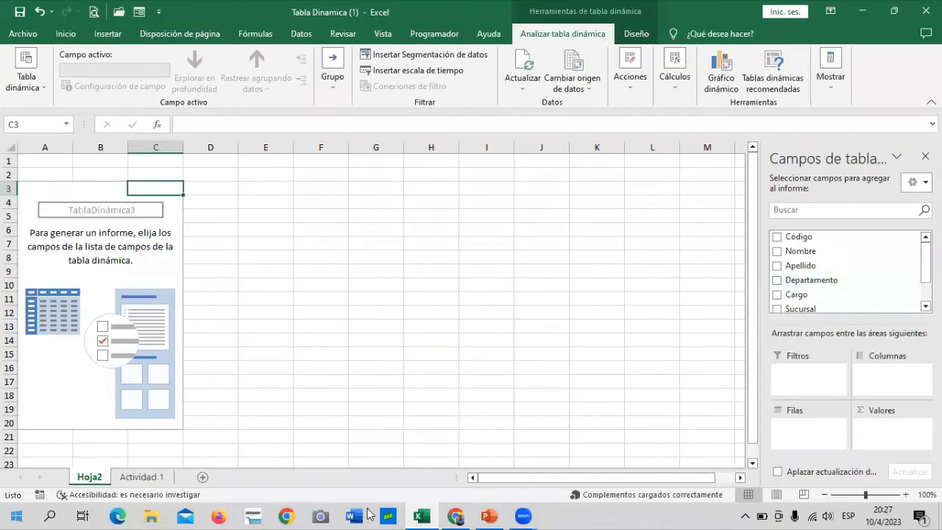
Add Departamento and move it to Columnas, giving headings Administración, Comercial, Marketing, (en blanco).
{"action": "left_click", "coordinate": [777, 280]}
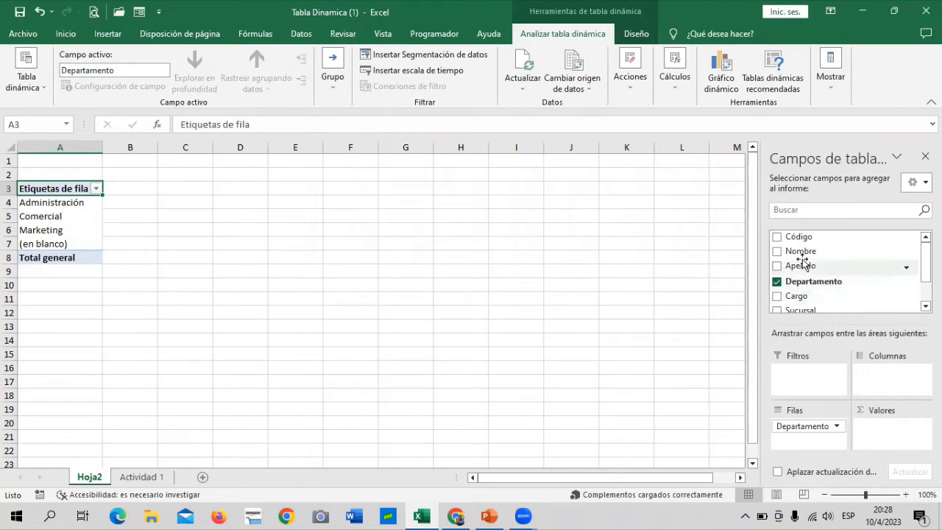
{"action": "left_click", "coordinate": [777, 281]}
{"action": "left_click", "coordinate": [776, 280]}
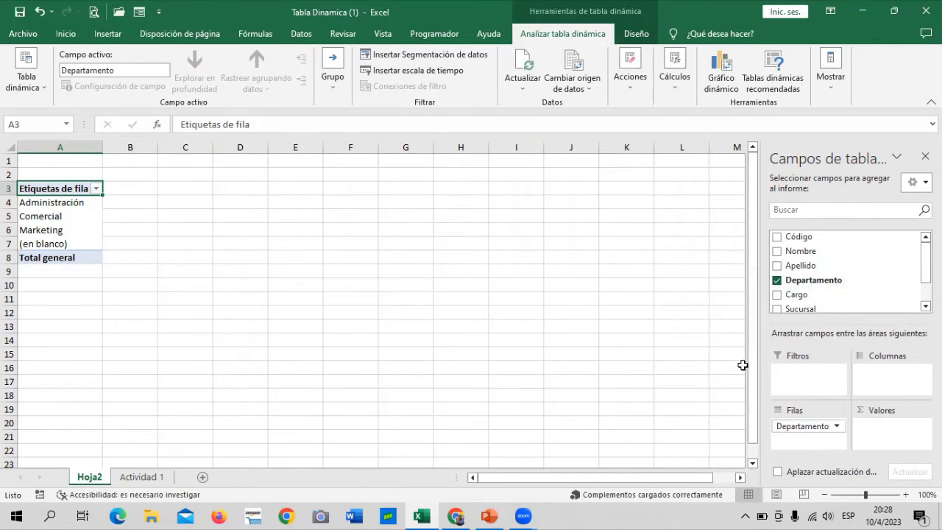
{"action": "left_click_drag", "start_coordinate": [760, 360], "coordinate": [718, 355]}
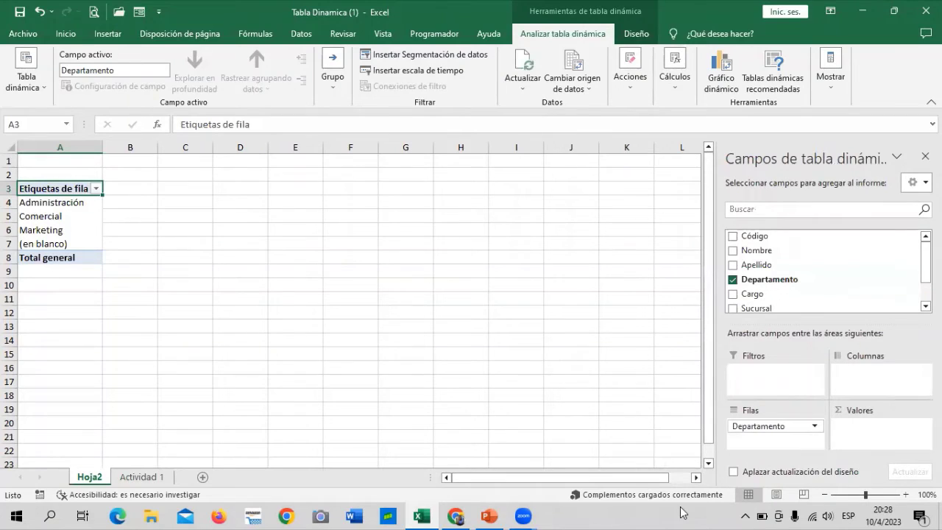
{"action": "key", "text": "XF86MonBrightnessDown"}
{"action": "key", "text": "XF86MonBrightnessDown"}
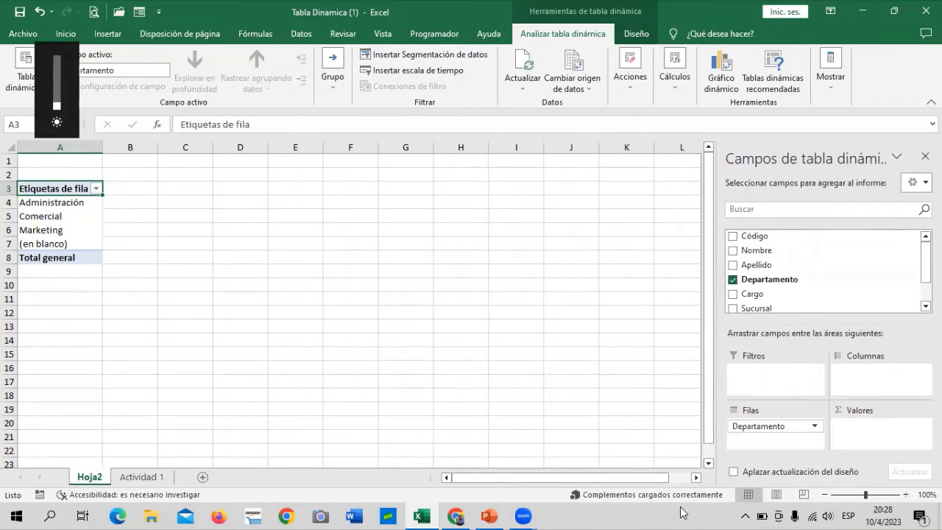
{"action": "key", "text": "XF86MonBrightnessUp"}
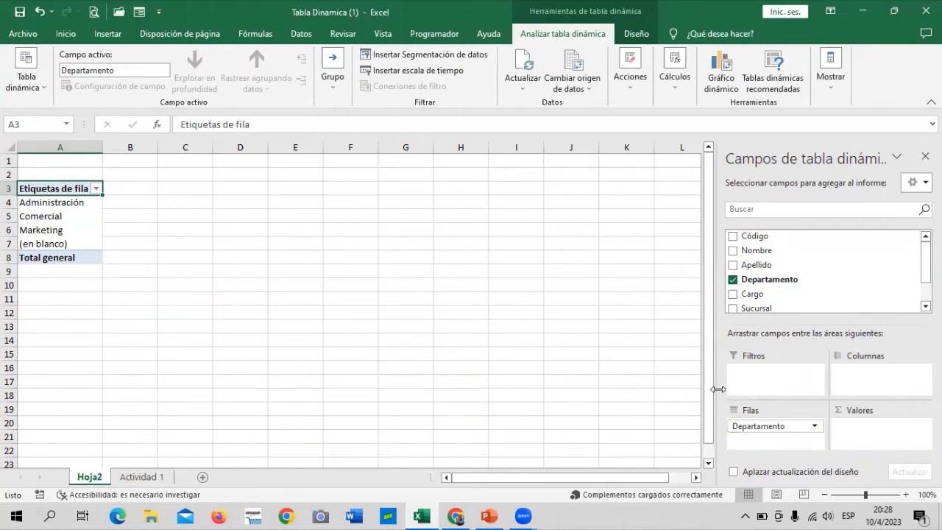
{"action": "left_click_drag", "start_coordinate": [783, 426], "coordinate": [865, 373]}
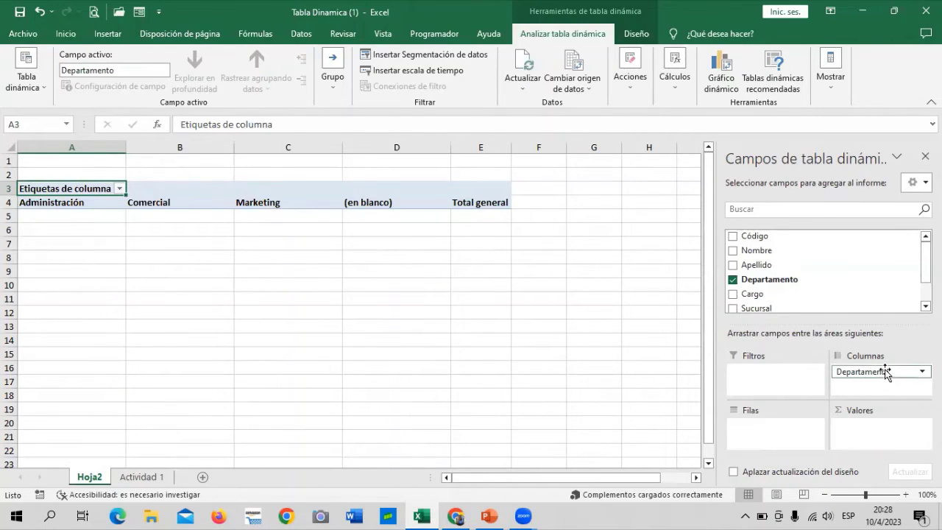
{"action": "mouse_move", "coordinate": [887, 374]}
{"action": "left_mouse_down"}
{"action": "mouse_move", "coordinate": [773, 427]}
{"action": "mouse_move", "coordinate": [866, 373]}
{"action": "left_mouse_up"}
Replace Departamento with Cargo as the pivot table's row labels.
{"action": "left_click", "coordinate": [733, 281]}
{"action": "left_click", "coordinate": [732, 295]}
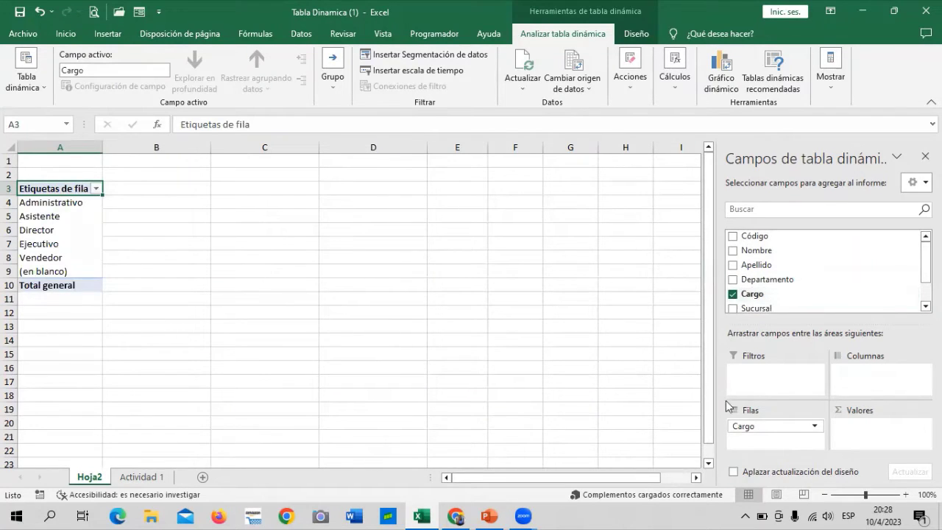
{"action": "mouse_move", "coordinate": [772, 427]}
{"action": "left_mouse_down"}
{"action": "mouse_move", "coordinate": [857, 374]}
{"action": "mouse_move", "coordinate": [745, 430]}
{"action": "left_mouse_up"}
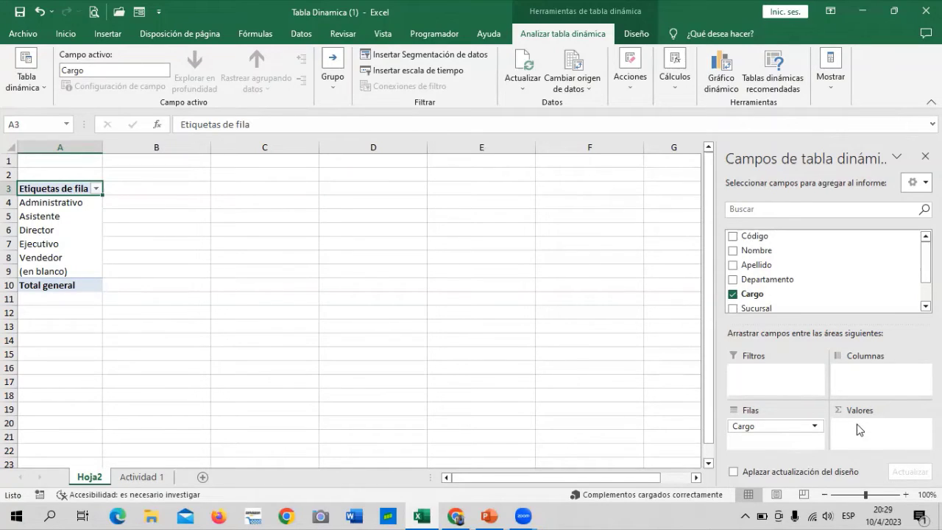
Add Nombre beneath each Cargo, review the list, then drop Cargo from the rows.
{"action": "left_click", "coordinate": [733, 251]}
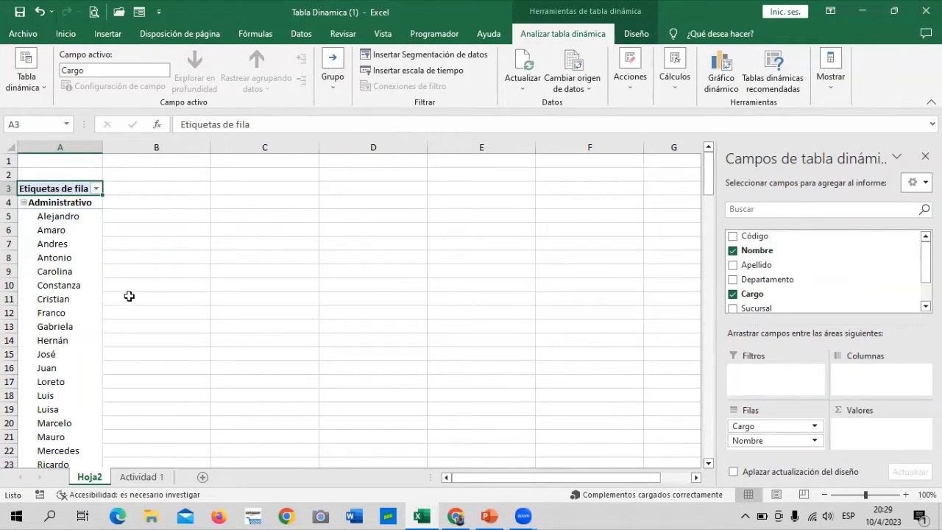
{"action": "scroll", "coordinate": [129, 298], "scroll_direction": "down", "scroll_amount": 3}
{"action": "scroll", "coordinate": [126, 299], "scroll_direction": "down", "scroll_amount": 4}
{"action": "scroll", "coordinate": [73, 339], "scroll_direction": "down", "scroll_amount": 6}
{"action": "scroll", "coordinate": [24, 381], "scroll_direction": "down", "scroll_amount": 8}
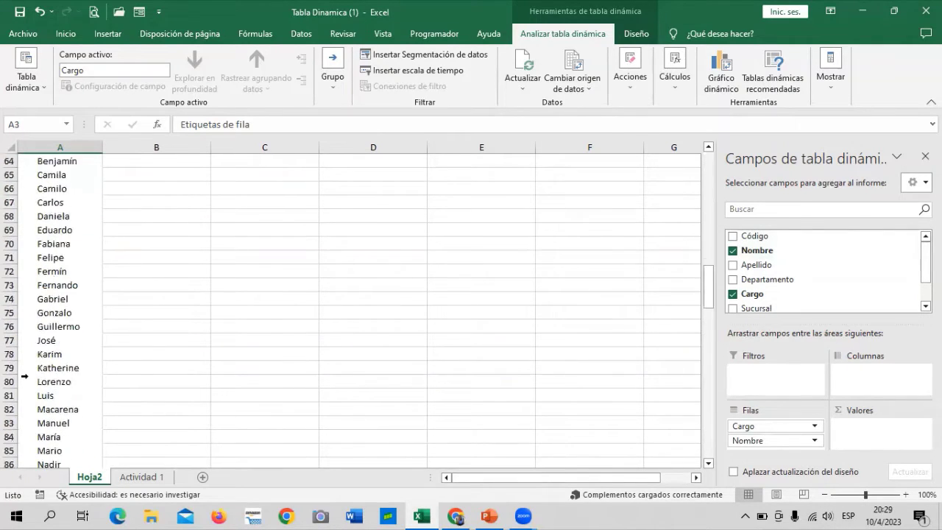
{"action": "scroll", "coordinate": [25, 376], "scroll_direction": "down", "scroll_amount": 2}
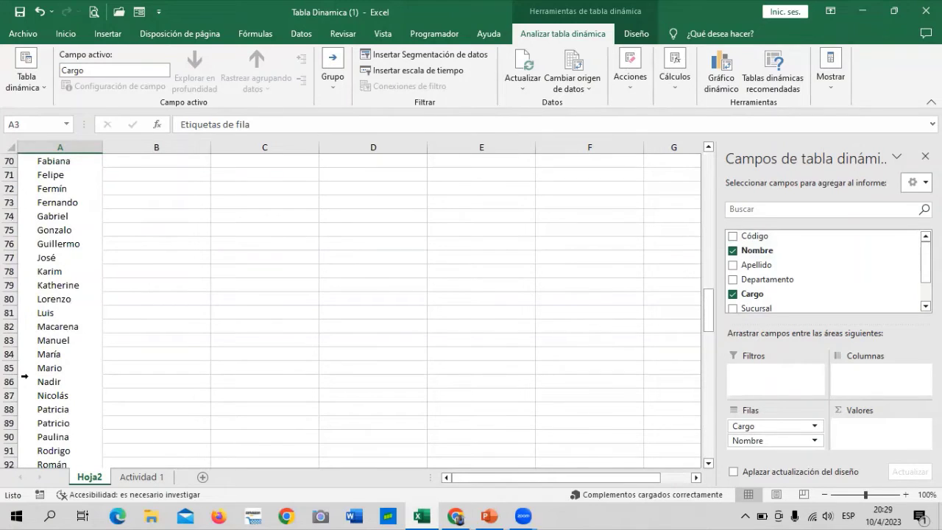
{"action": "scroll", "coordinate": [24, 373], "scroll_direction": "down", "scroll_amount": 4}
{"action": "scroll", "coordinate": [30, 364], "scroll_direction": "down", "scroll_amount": 6}
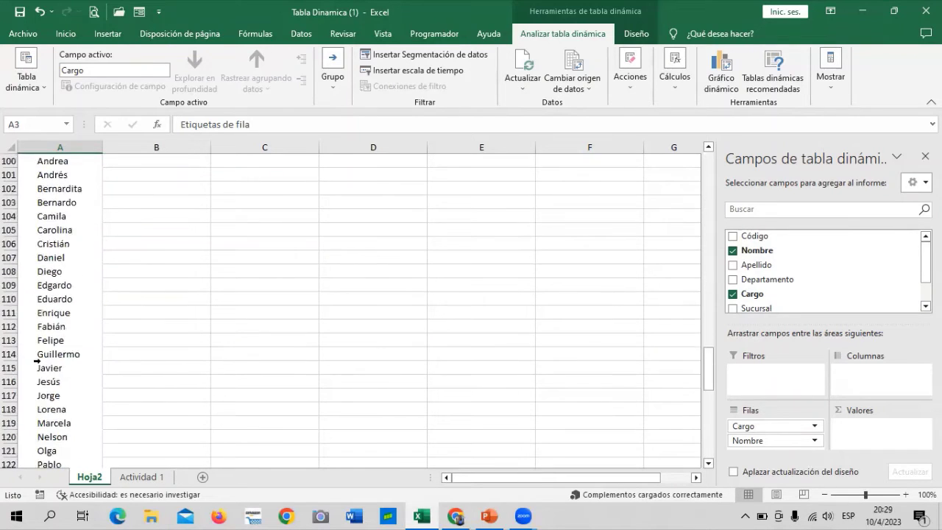
{"action": "scroll", "coordinate": [37, 359], "scroll_direction": "down", "scroll_amount": 8}
{"action": "scroll", "coordinate": [36, 360], "scroll_direction": "down", "scroll_amount": 9}
{"action": "scroll", "coordinate": [37, 361], "scroll_direction": "up", "scroll_amount": 4}
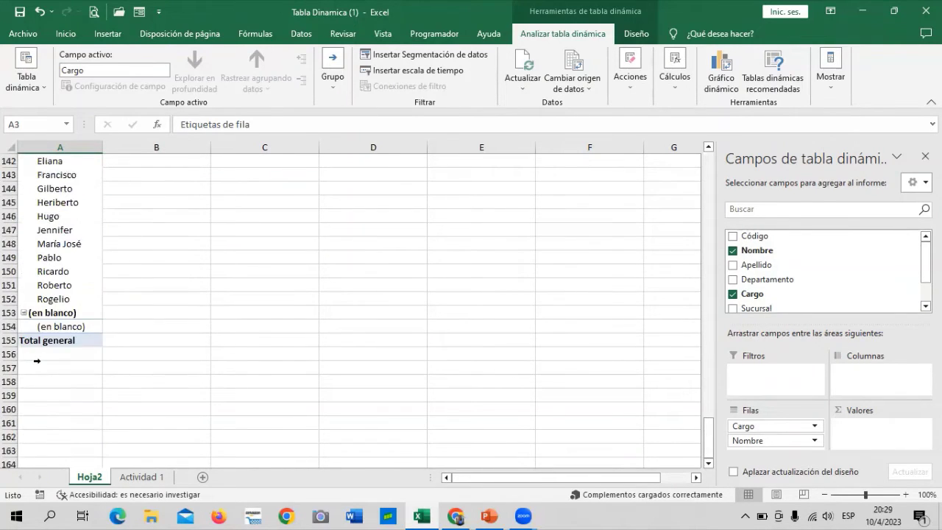
{"action": "scroll", "coordinate": [37, 361], "scroll_direction": "up", "scroll_amount": 4}
{"action": "scroll", "coordinate": [37, 361], "scroll_direction": "up", "scroll_amount": 4}
{"action": "scroll", "coordinate": [37, 361], "scroll_direction": "up", "scroll_amount": 5}
{"action": "scroll", "coordinate": [37, 361], "scroll_direction": "up", "scroll_amount": 6}
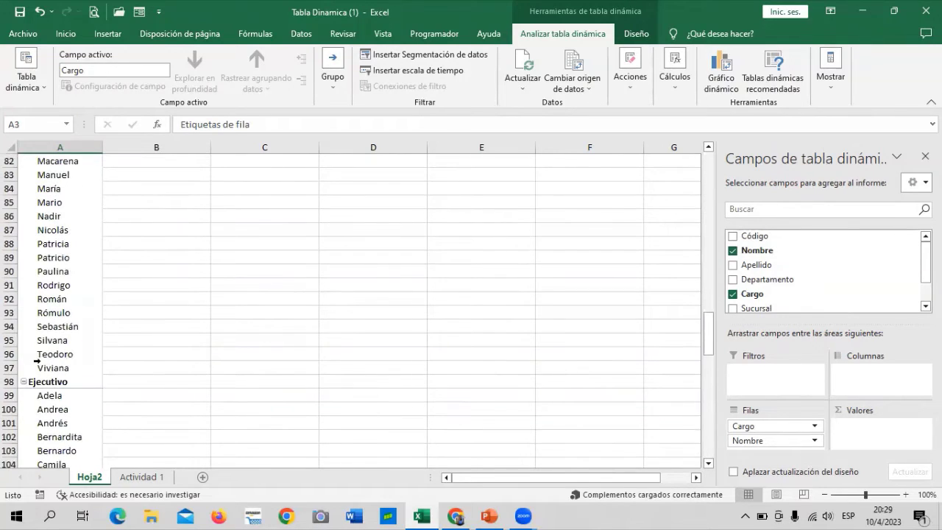
{"action": "scroll", "coordinate": [37, 360], "scroll_direction": "up", "scroll_amount": 5}
{"action": "scroll", "coordinate": [38, 359], "scroll_direction": "up", "scroll_amount": 6}
{"action": "scroll", "coordinate": [42, 357], "scroll_direction": "up", "scroll_amount": 5}
{"action": "scroll", "coordinate": [42, 357], "scroll_direction": "up", "scroll_amount": 11}
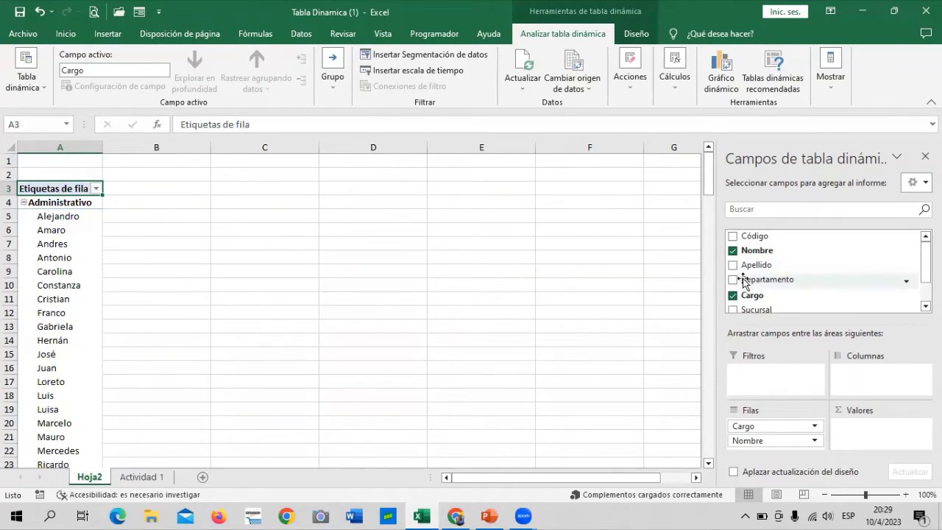
{"action": "left_click", "coordinate": [732, 296]}
{"action": "left_click", "coordinate": [733, 280]}
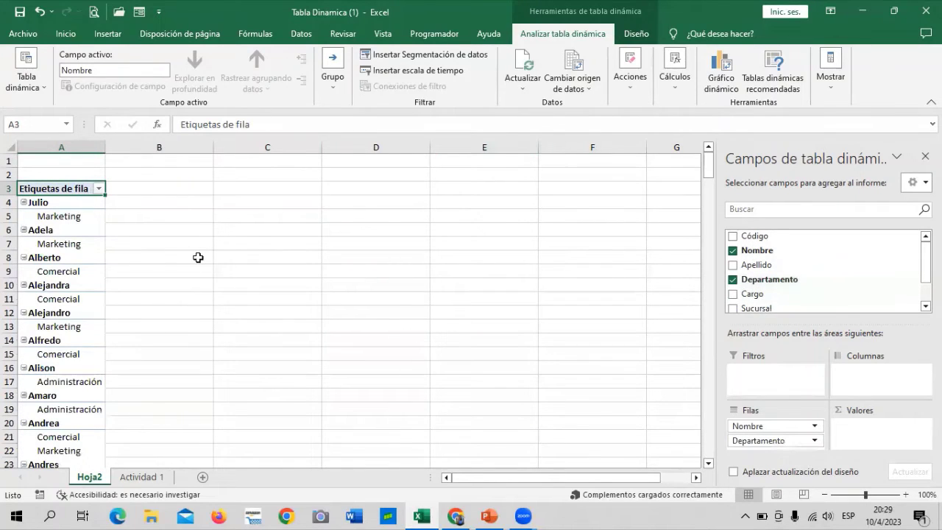
{"action": "scroll", "coordinate": [198, 257], "scroll_direction": "down", "scroll_amount": 2}
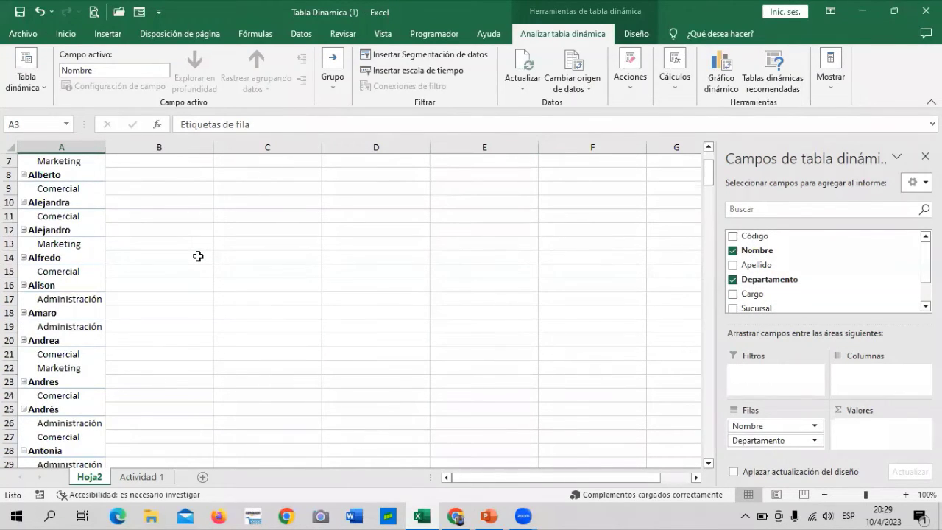
{"action": "scroll", "coordinate": [198, 256], "scroll_direction": "down", "scroll_amount": 2}
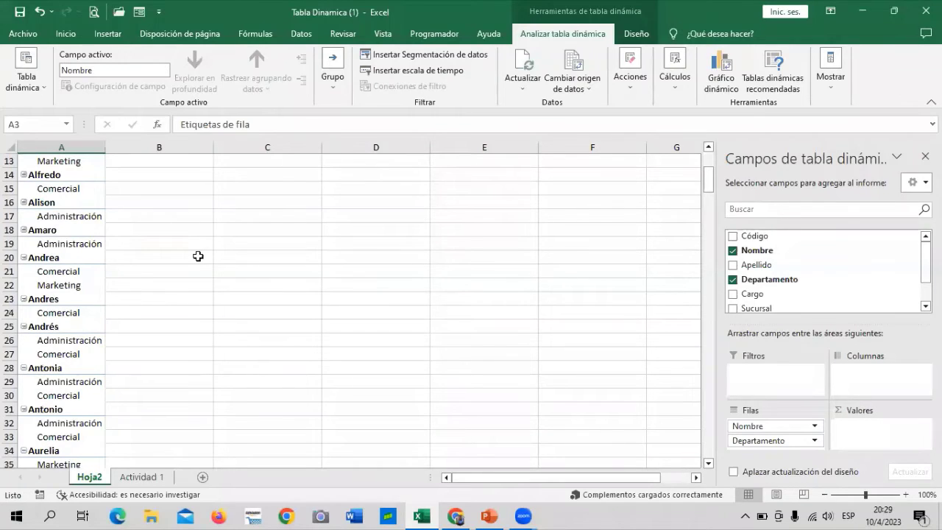
{"action": "scroll", "coordinate": [308, 325], "scroll_direction": "down", "scroll_amount": 4}
{"action": "scroll", "coordinate": [265, 291], "scroll_direction": "down", "scroll_amount": 15}
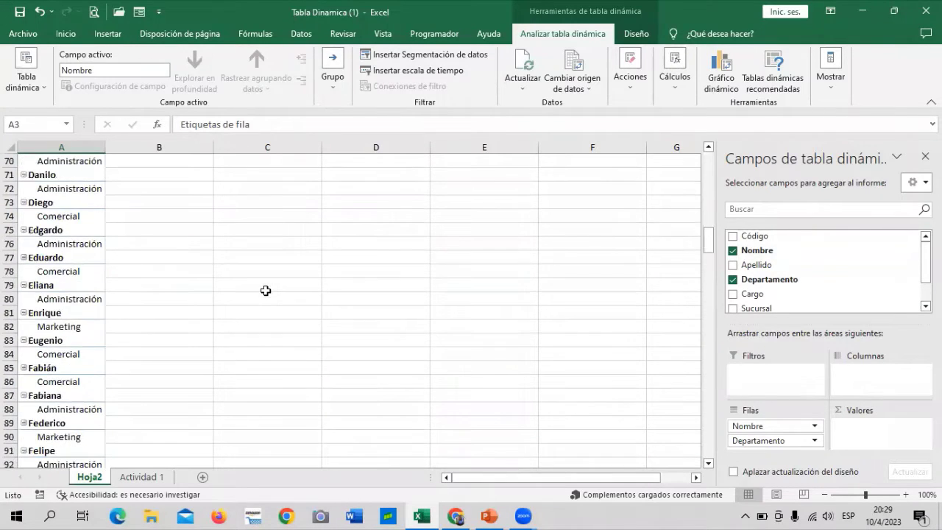
{"action": "scroll", "coordinate": [265, 290], "scroll_direction": "down", "scroll_amount": 8}
{"action": "scroll", "coordinate": [264, 291], "scroll_direction": "down", "scroll_amount": 2}
{"action": "scroll", "coordinate": [264, 291], "scroll_direction": "down", "scroll_amount": 7}
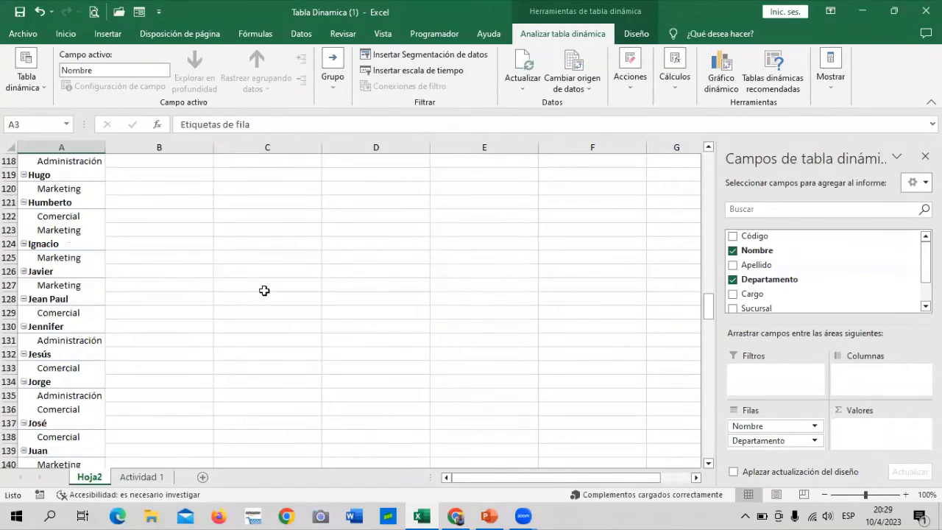
{"action": "scroll", "coordinate": [264, 291], "scroll_direction": "down", "scroll_amount": 7}
{"action": "scroll", "coordinate": [264, 291], "scroll_direction": "down", "scroll_amount": 10}
{"action": "scroll", "coordinate": [264, 291], "scroll_direction": "down", "scroll_amount": 1}
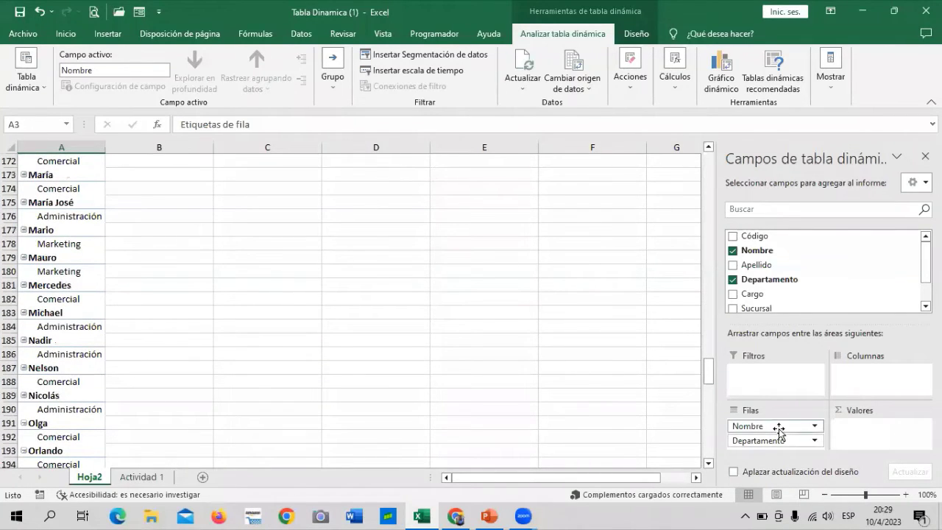
Move Nombre from Filas into Valores so names are counted per department.
{"action": "left_click_drag", "start_coordinate": [779, 426], "coordinate": [884, 431]}
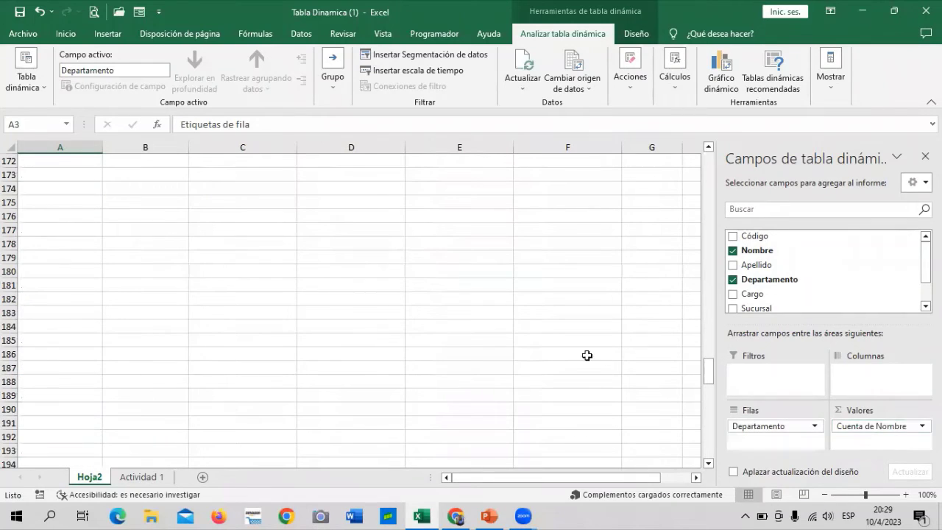
{"action": "scroll", "coordinate": [303, 380], "scroll_direction": "up", "scroll_amount": 20}
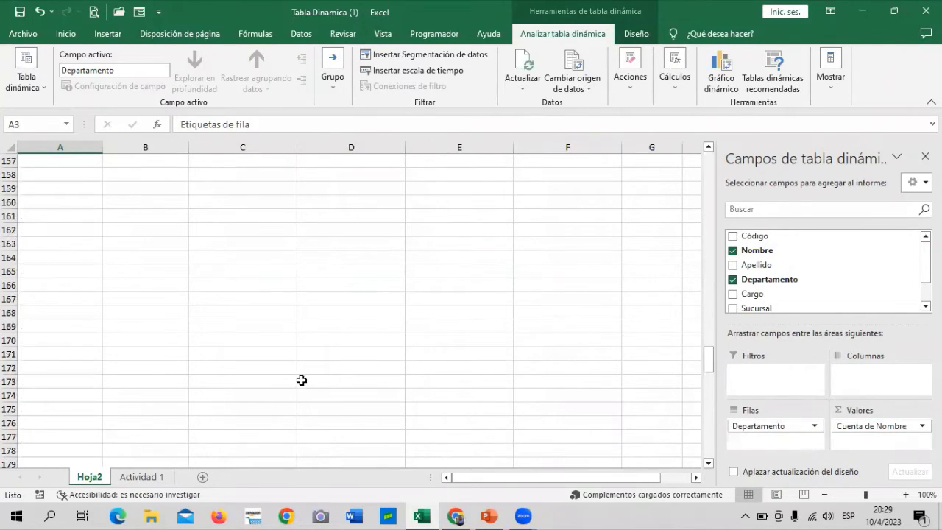
{"action": "scroll", "coordinate": [303, 380], "scroll_direction": "up", "scroll_amount": 8}
{"action": "scroll", "coordinate": [312, 372], "scroll_direction": "up", "scroll_amount": 16}
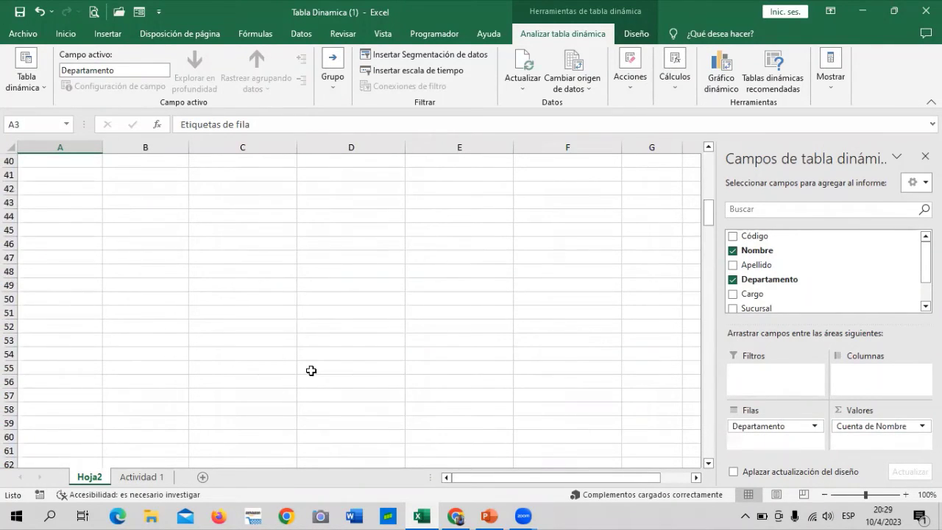
{"action": "scroll", "coordinate": [311, 373], "scroll_direction": "up", "scroll_amount": 3}
{"action": "scroll", "coordinate": [317, 371], "scroll_direction": "up", "scroll_amount": 10}
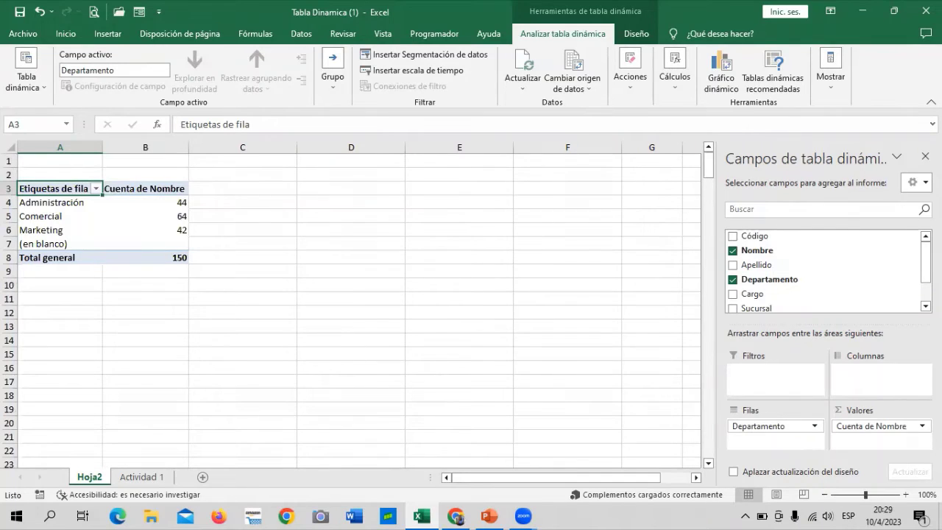
Try Nombre in Columnas, then return it to Valores as Cuenta de Nombre.
{"action": "left_click_drag", "start_coordinate": [870, 427], "coordinate": [869, 381]}
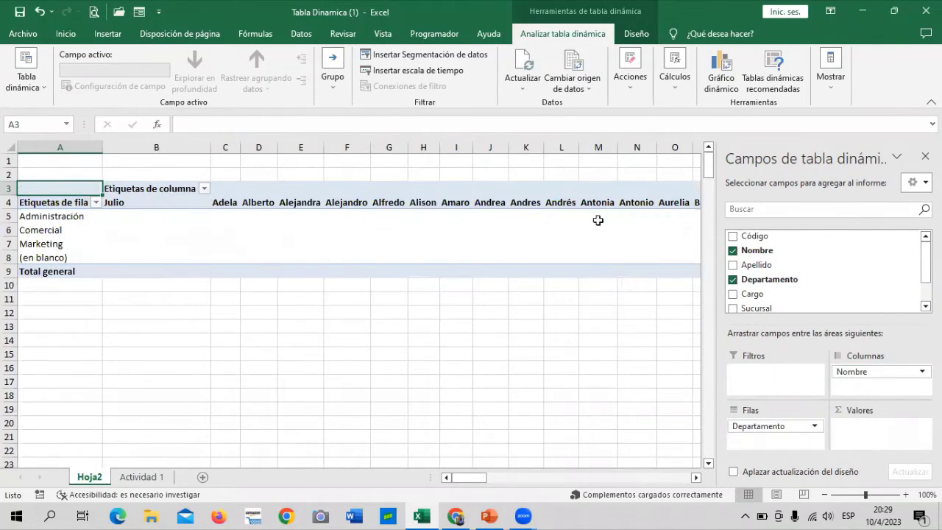
{"action": "left_click", "coordinate": [695, 477]}
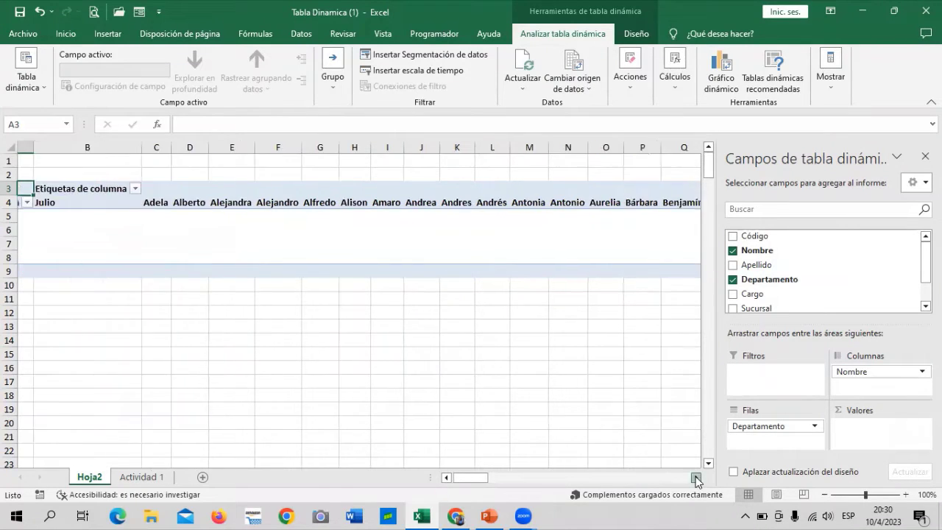
{"action": "left_click_drag", "start_coordinate": [696, 480], "coordinate": [697, 480]}
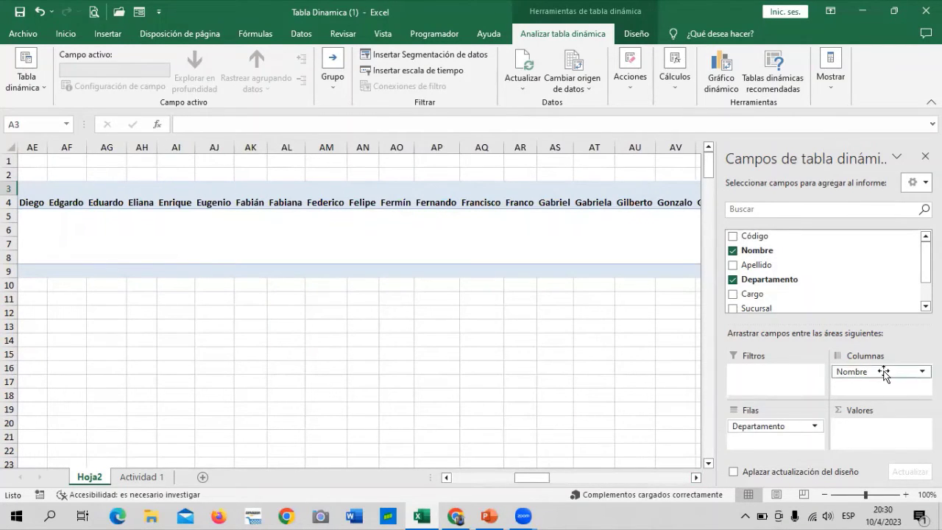
{"action": "left_click_drag", "start_coordinate": [883, 372], "coordinate": [877, 433]}
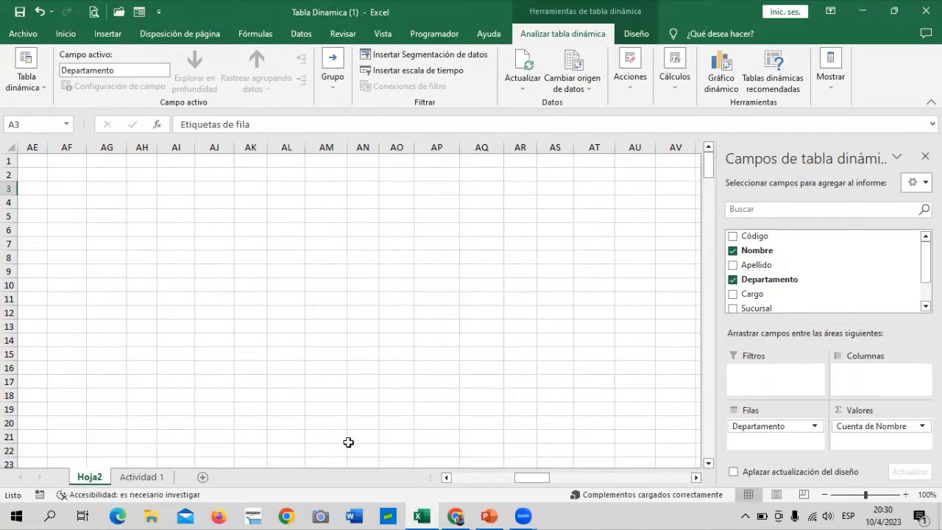
Jump to cell A3 using the Name Box to return to the pivot table.
{"action": "left_click", "coordinate": [34, 124]}
{"action": "type", "text": "a3"}
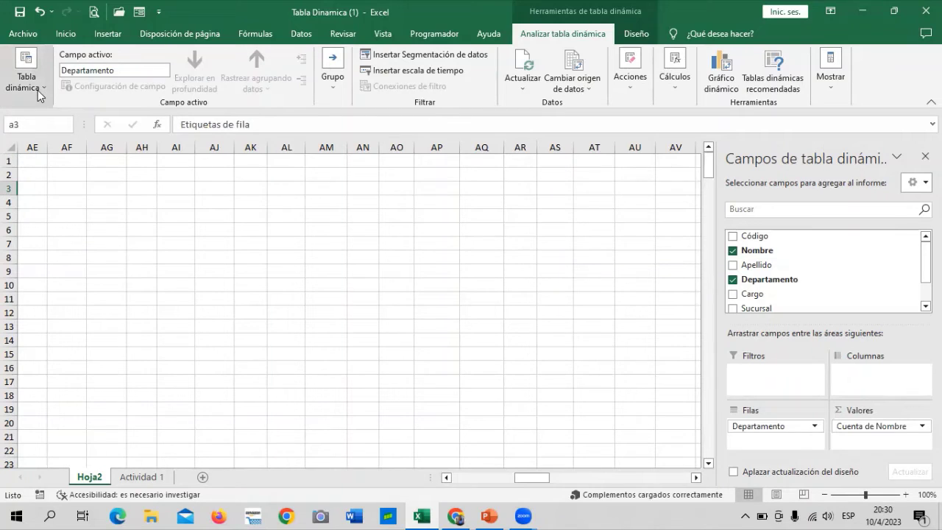
{"action": "key", "text": "Return"}
{"action": "left_click", "coordinate": [240, 244]}
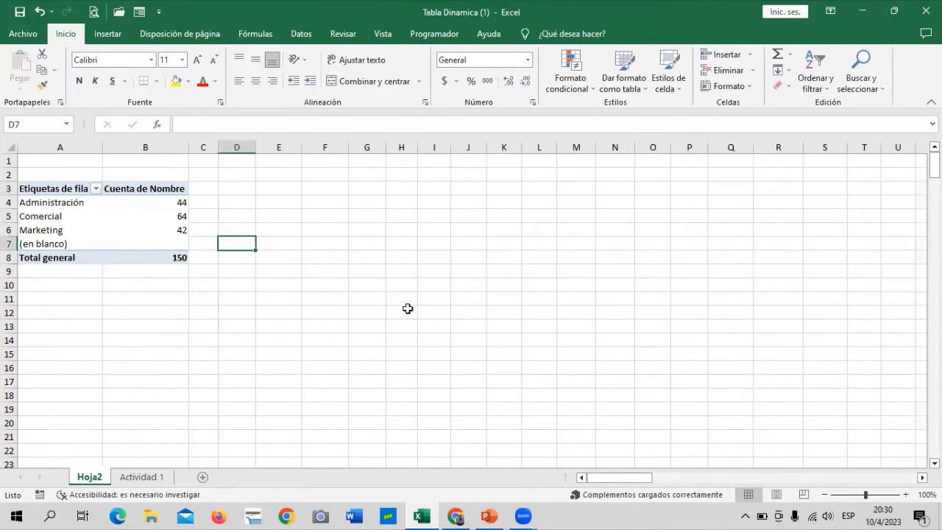
Select cell B6 to show the PivotTable Fields pane and check the count field's menu.
{"action": "left_click", "coordinate": [151, 228]}
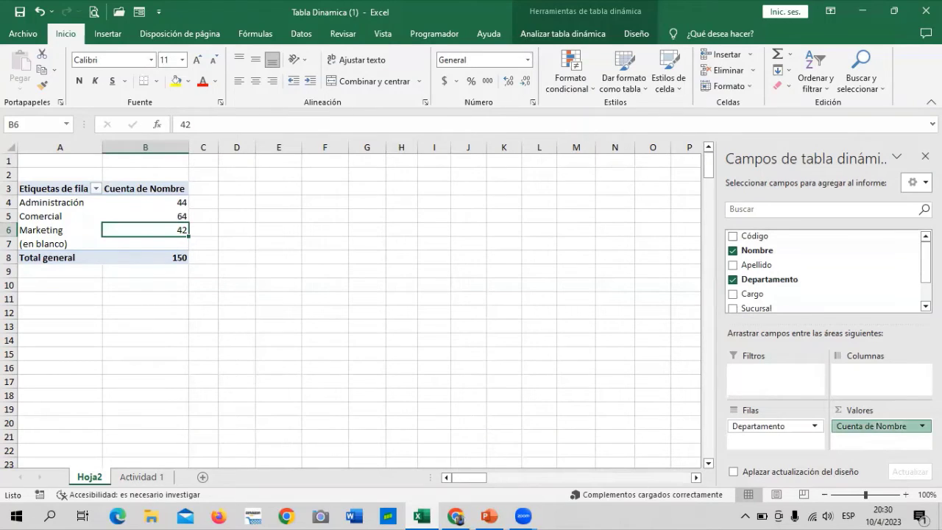
{"action": "left_click", "coordinate": [920, 426]}
{"action": "left_click", "coordinate": [854, 446]}
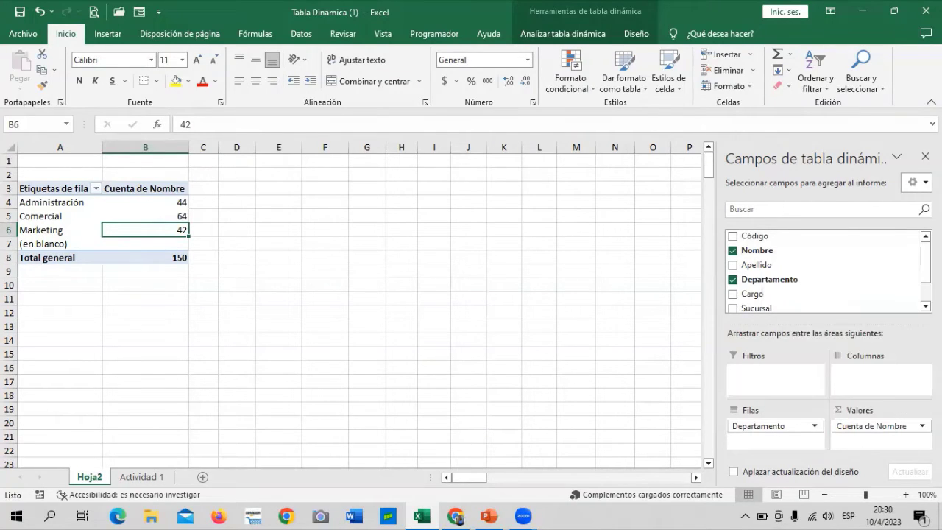
Check the Departamento and Cuenta de Nombre field menus, leaving the Cuenta de Nombre menu open.
{"action": "left_click", "coordinate": [808, 428]}
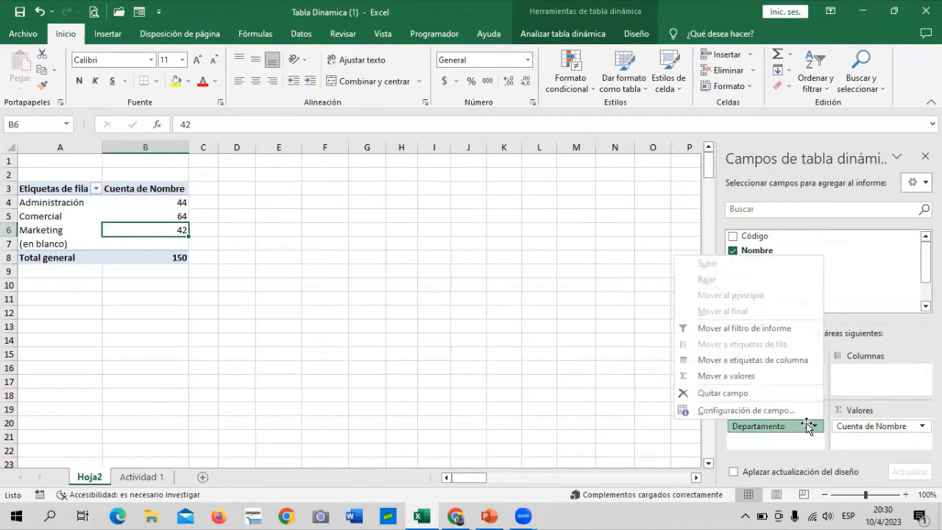
{"action": "left_click", "coordinate": [887, 446]}
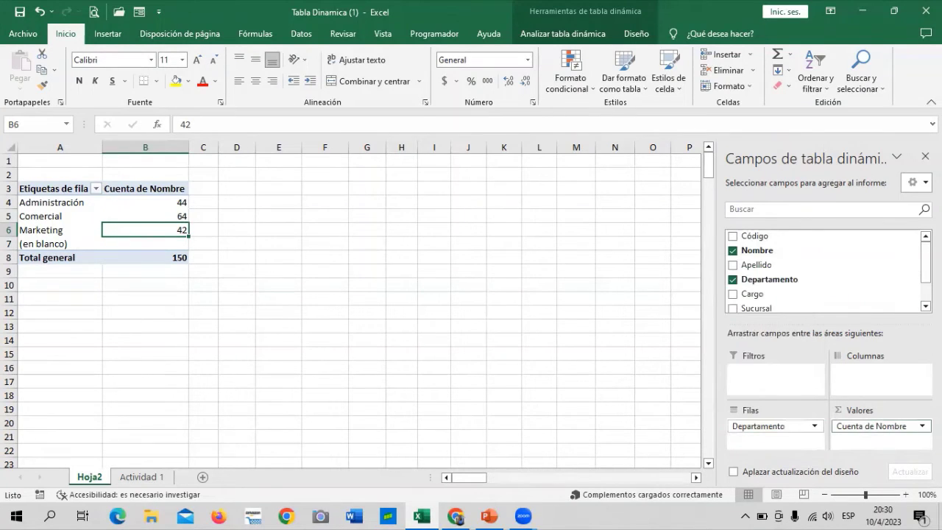
{"action": "left_click", "coordinate": [919, 427]}
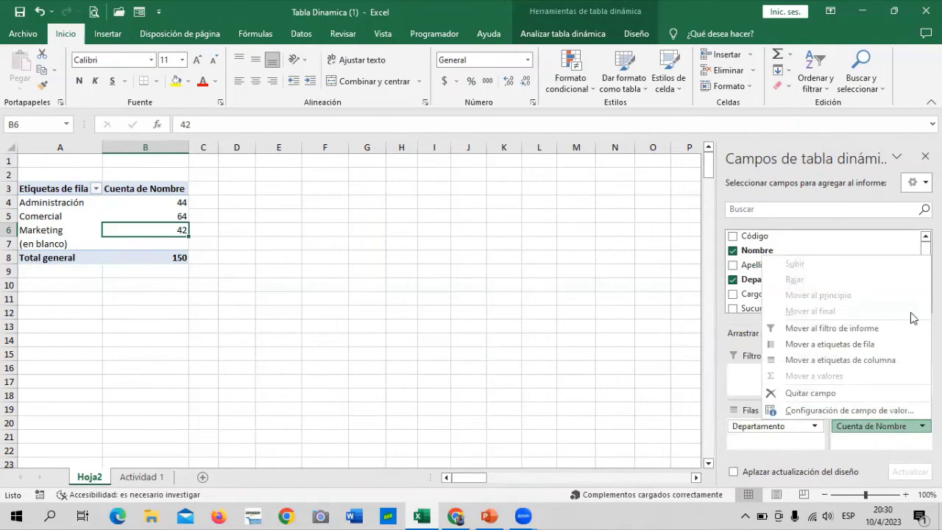
{"action": "left_click", "coordinate": [908, 444]}
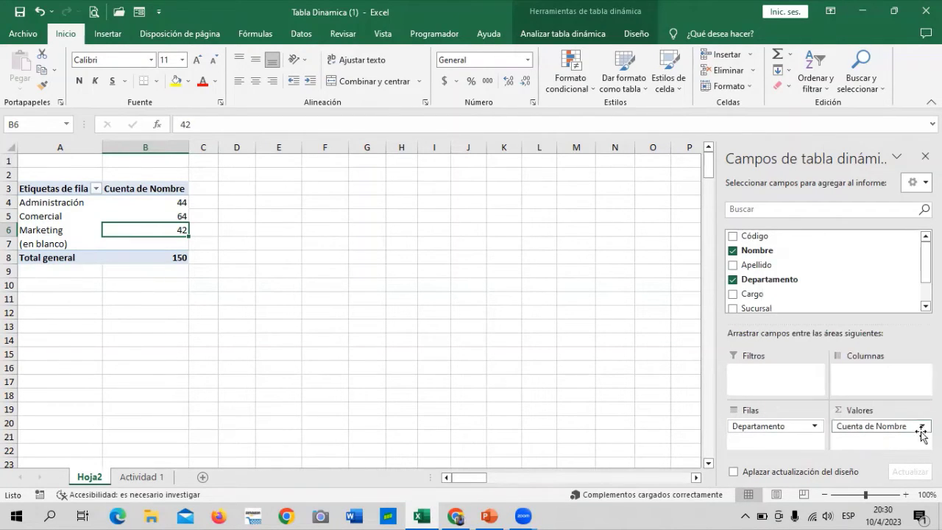
{"action": "left_click", "coordinate": [881, 426]}
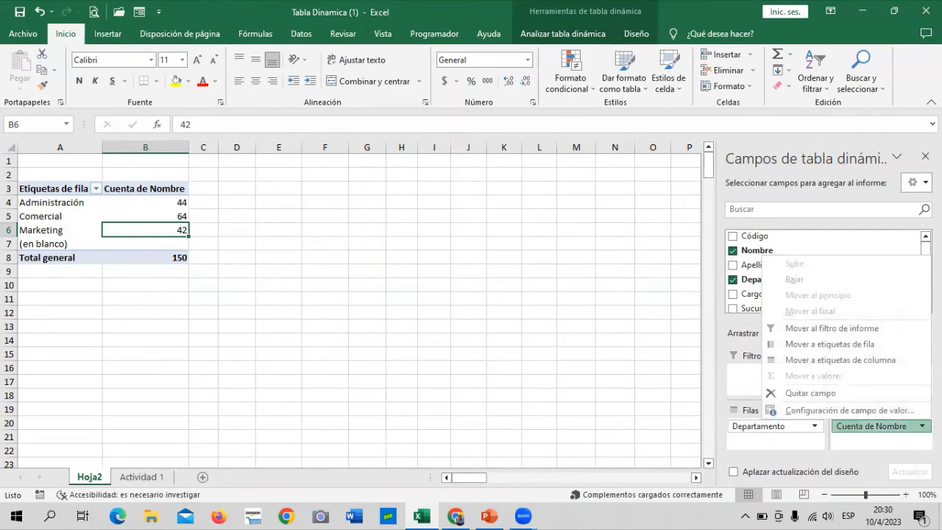
{"action": "left_click", "coordinate": [921, 442]}
{"action": "left_click", "coordinate": [922, 426]}
Open Configuración de campo de valor and change the custom name to 'Cantidad de empleados'.
{"action": "left_click", "coordinate": [825, 414]}
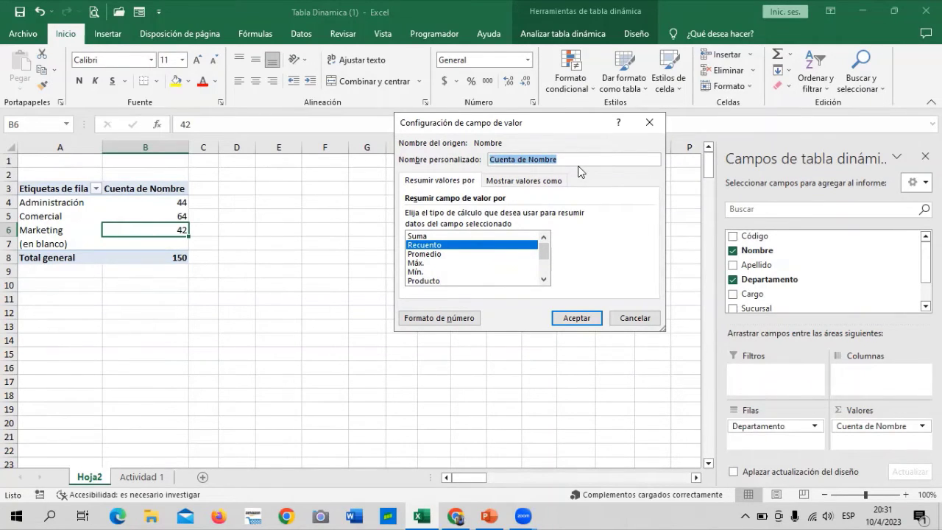
{"action": "left_click", "coordinate": [528, 159]}
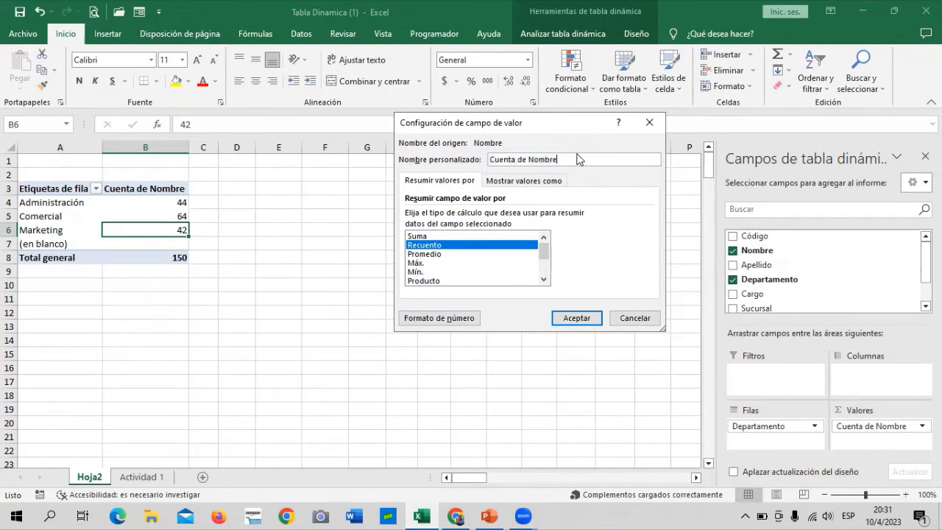
{"action": "left_click", "coordinate": [579, 159]}
{"action": "key", "text": "BackSpace"}
{"action": "key", "text": "BackSpace"}
{"action": "key", "text": "BackSpace"}
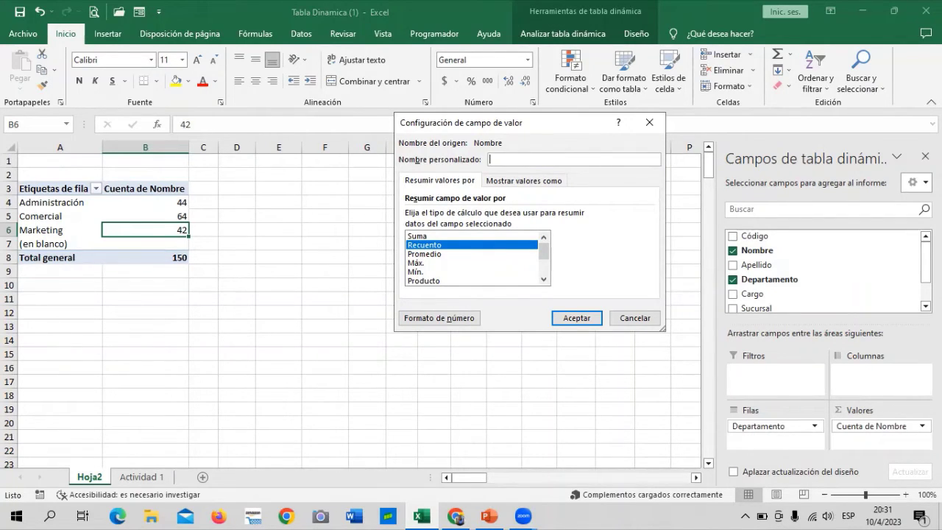
{"action": "type", "text": "Cantidad de empleados"}
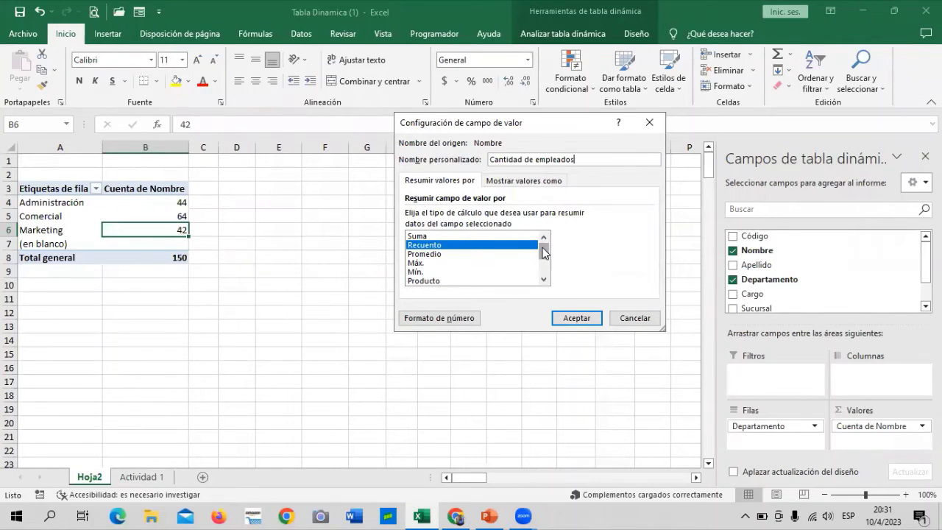
Change the summary calculation to Máx., then to Suma.
{"action": "mouse_move", "coordinate": [544, 254]}
{"action": "left_mouse_down"}
{"action": "mouse_move", "coordinate": [545, 276]}
{"action": "mouse_move", "coordinate": [545, 243]}
{"action": "left_mouse_up"}
{"action": "left_click", "coordinate": [415, 263]}
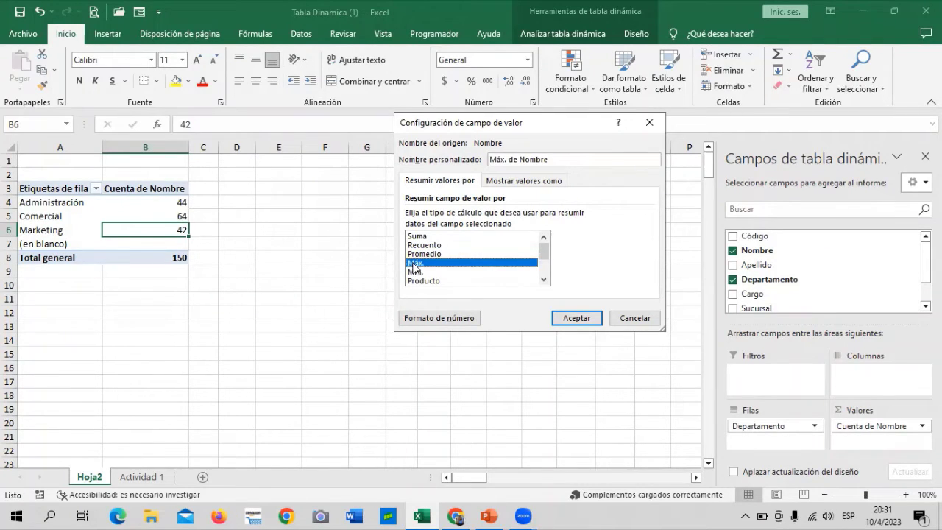
{"action": "left_click", "coordinate": [417, 236]}
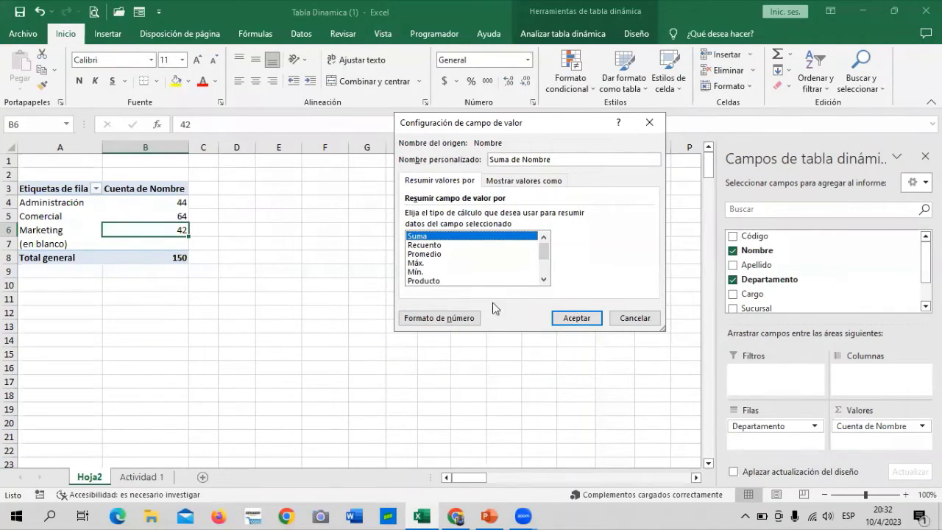
Change the Nombre value field to Suma in Value Field Settings, so each department shows 0.
{"action": "left_click", "coordinate": [455, 318]}
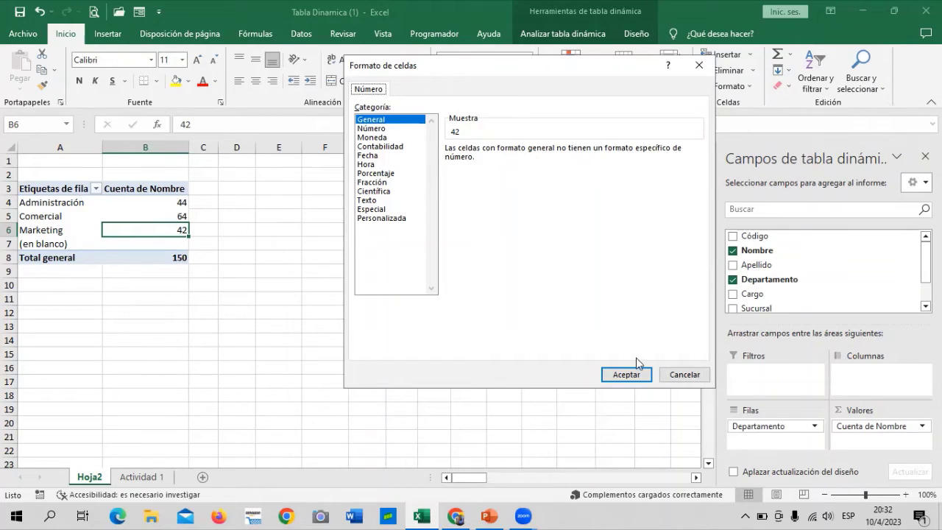
{"action": "left_click", "coordinate": [625, 375]}
{"action": "left_click", "coordinate": [589, 322]}
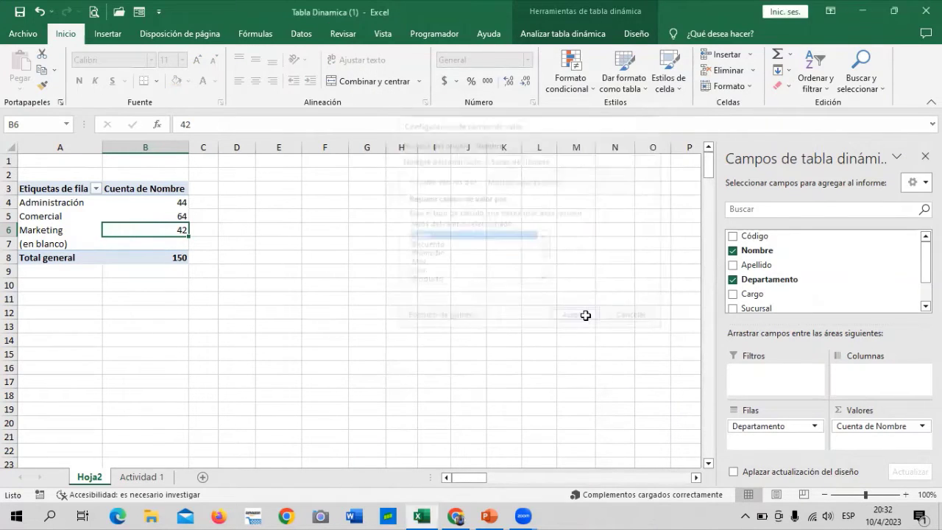
{"action": "left_click", "coordinate": [523, 286]}
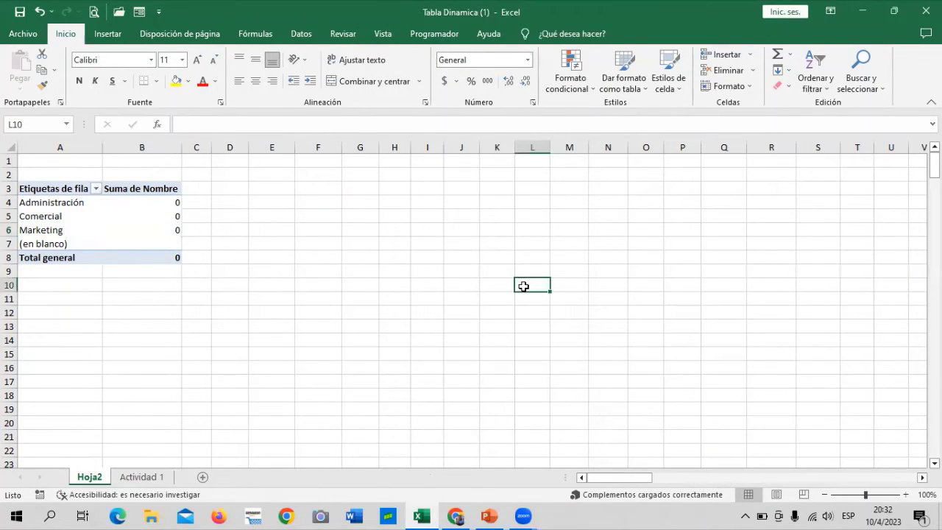
{"action": "left_click", "coordinate": [84, 205]}
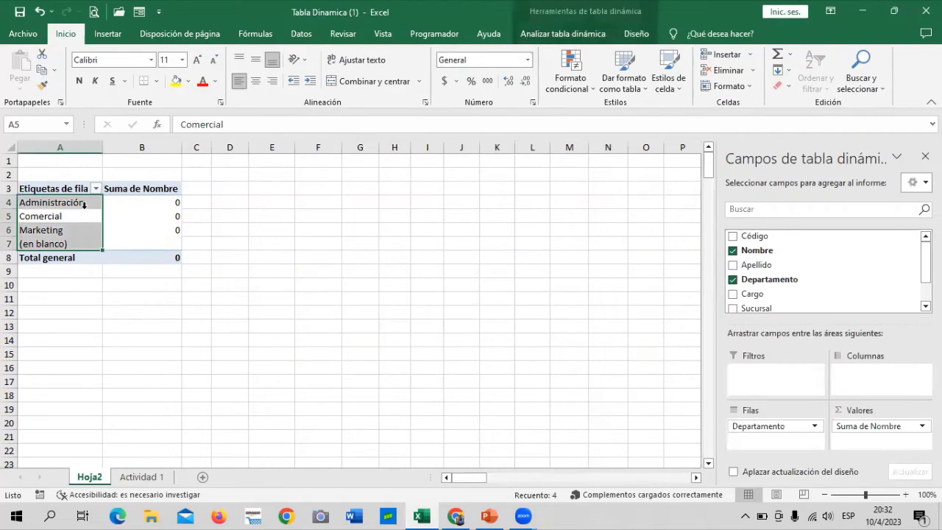
{"action": "left_click", "coordinate": [866, 430]}
{"action": "left_click", "coordinate": [854, 411]}
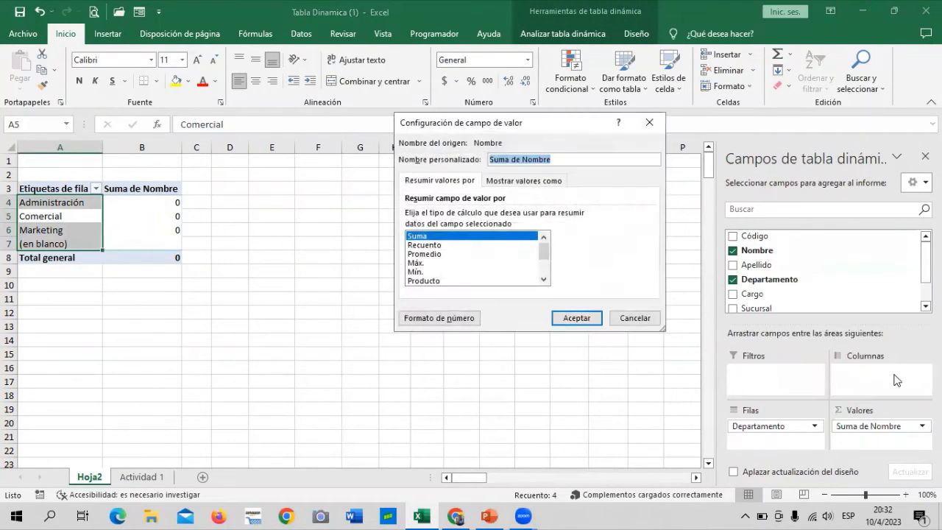
{"action": "left_click", "coordinate": [439, 319]}
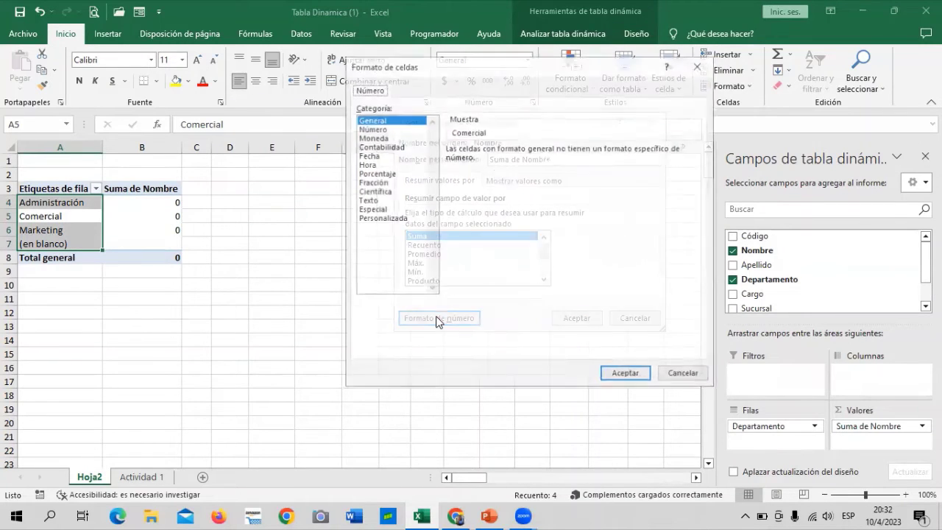
{"action": "left_click", "coordinate": [383, 123]}
{"action": "left_click", "coordinate": [375, 129]}
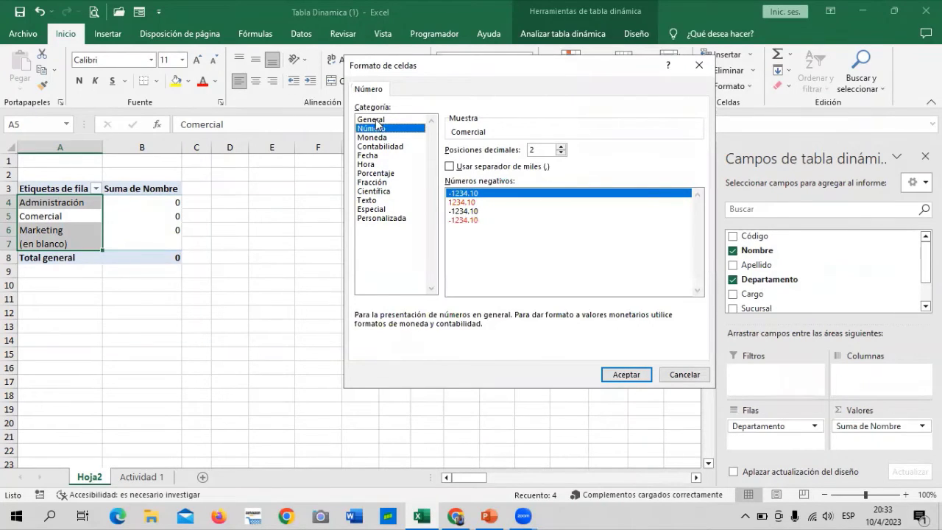
{"action": "left_click", "coordinate": [377, 121]}
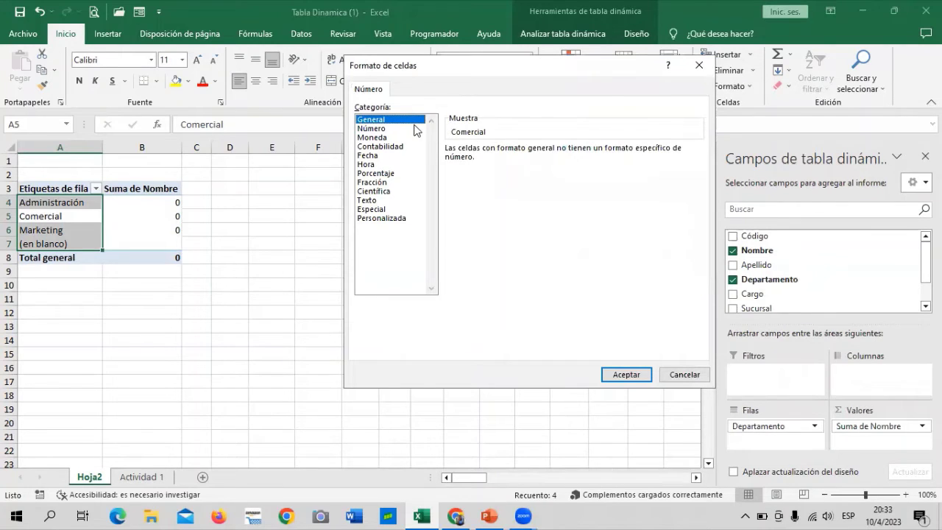
{"action": "left_click", "coordinate": [627, 375]}
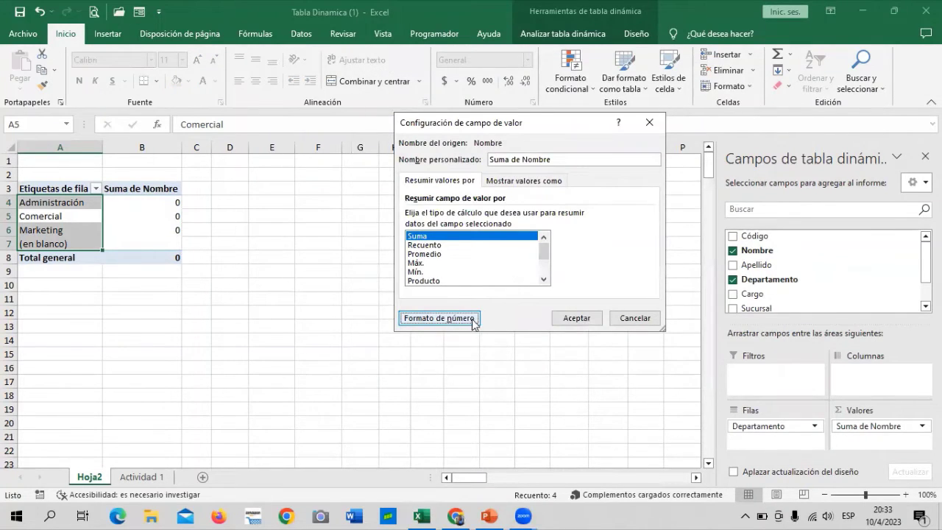
{"action": "left_click", "coordinate": [422, 245]}
{"action": "left_click", "coordinate": [417, 237]}
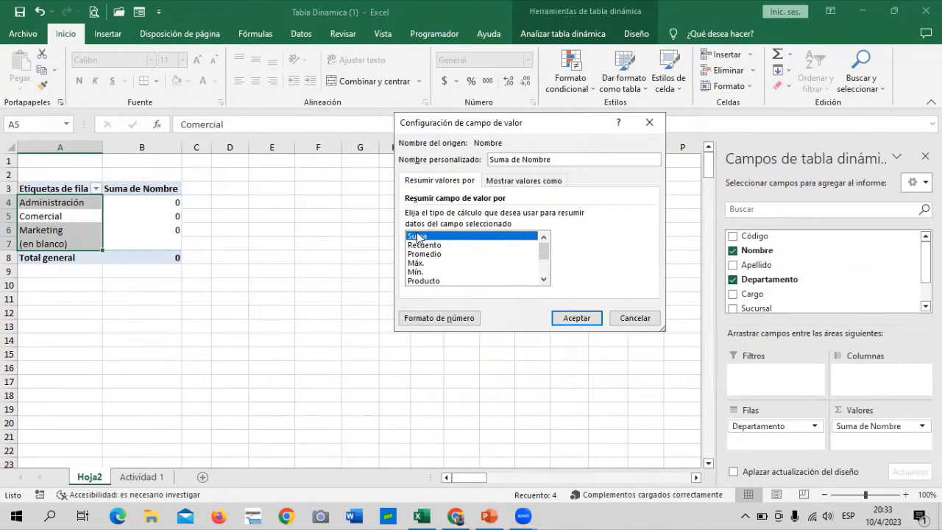
{"action": "left_click", "coordinate": [580, 317]}
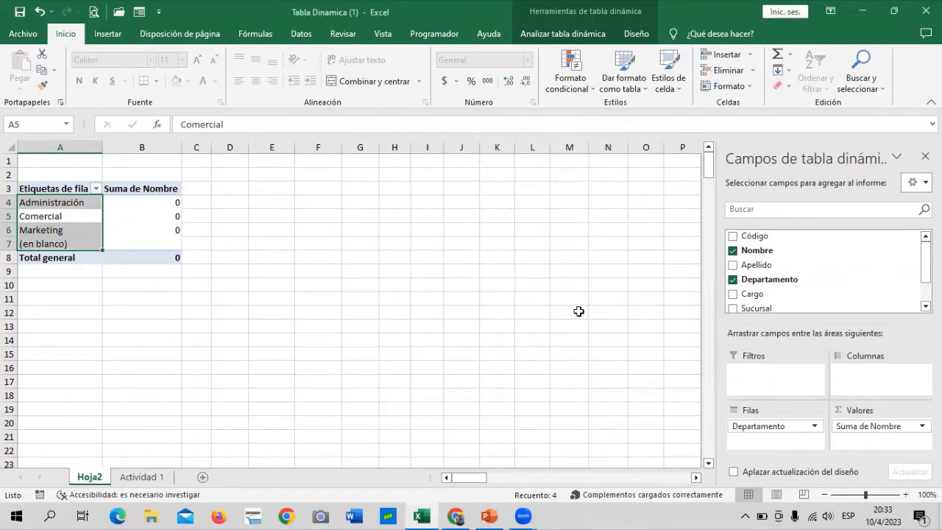
{"action": "left_click", "coordinate": [461, 298]}
Inspect the Etiquetas de fila filter and the (en blanco) row without changing anything.
{"action": "left_click", "coordinate": [95, 189]}
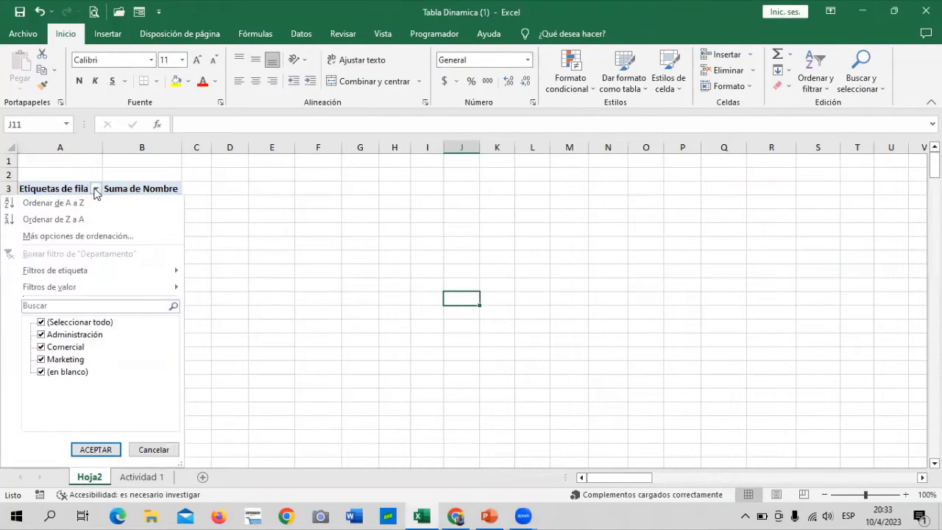
{"action": "left_click", "coordinate": [95, 189]}
{"action": "left_click", "coordinate": [278, 225]}
{"action": "left_click", "coordinate": [153, 230]}
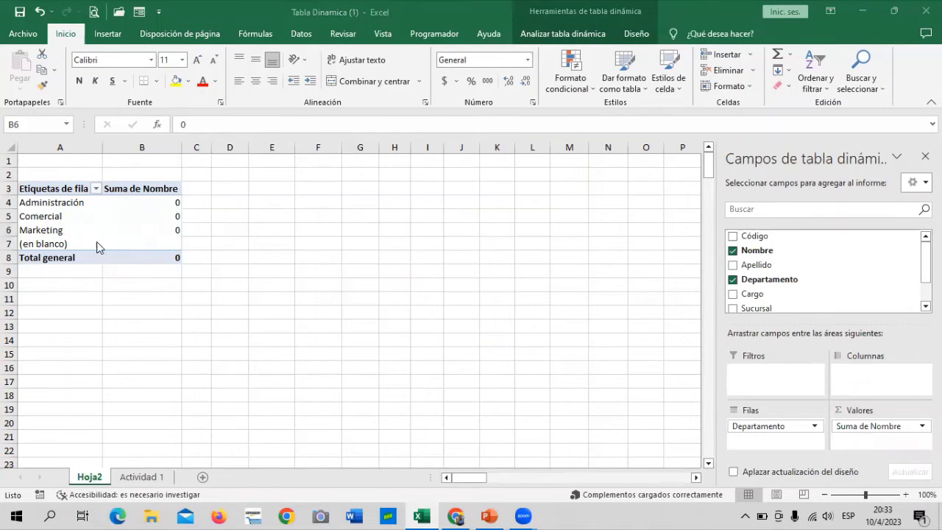
{"action": "left_click", "coordinate": [47, 244]}
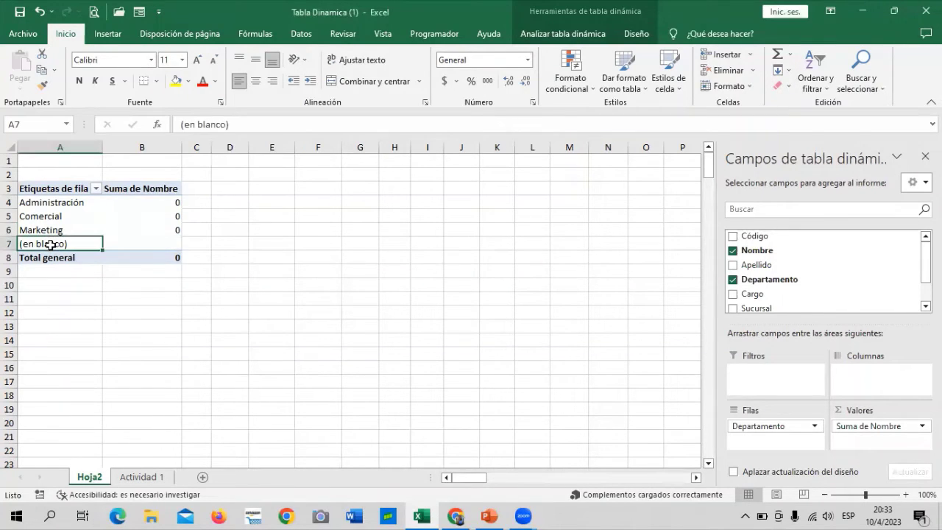
{"action": "left_click", "coordinate": [95, 189]}
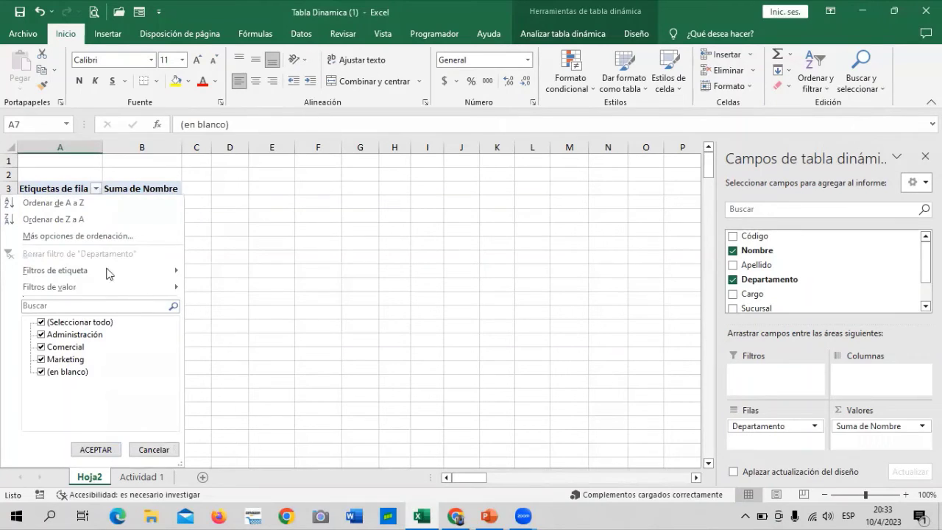
{"action": "key", "text": "Return"}
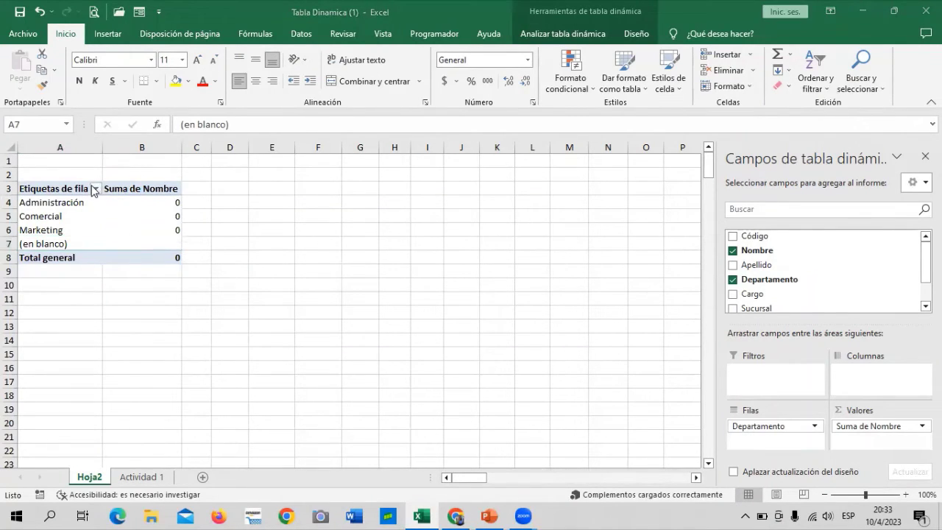
Uncheck (en blanco) in the Etiquetas de fila filter and apply it.
{"action": "left_click", "coordinate": [95, 189]}
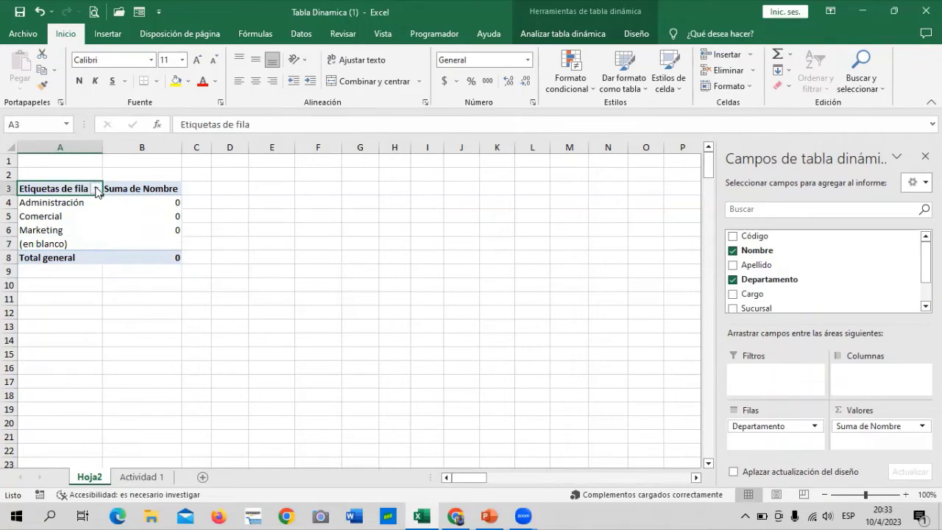
{"action": "left_click", "coordinate": [96, 190]}
{"action": "left_click", "coordinate": [42, 372]}
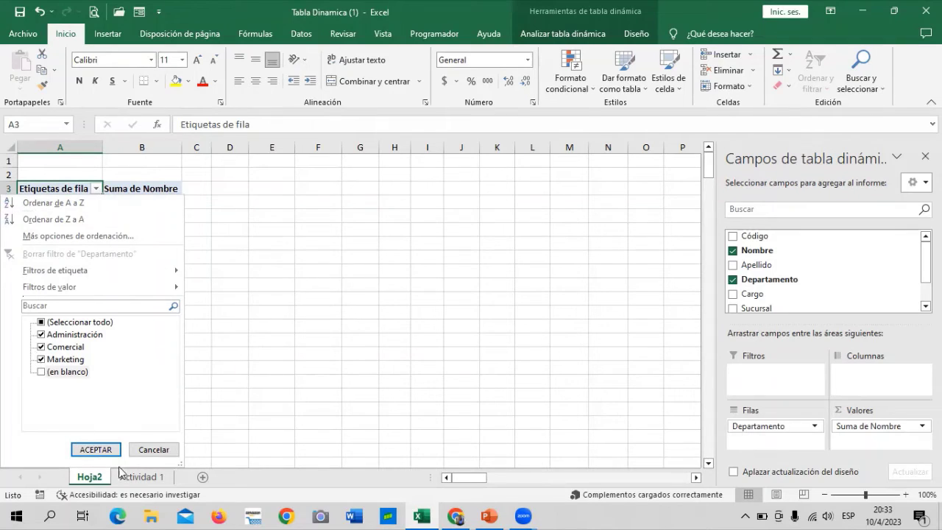
{"action": "left_click", "coordinate": [102, 453]}
{"action": "left_click", "coordinate": [307, 305]}
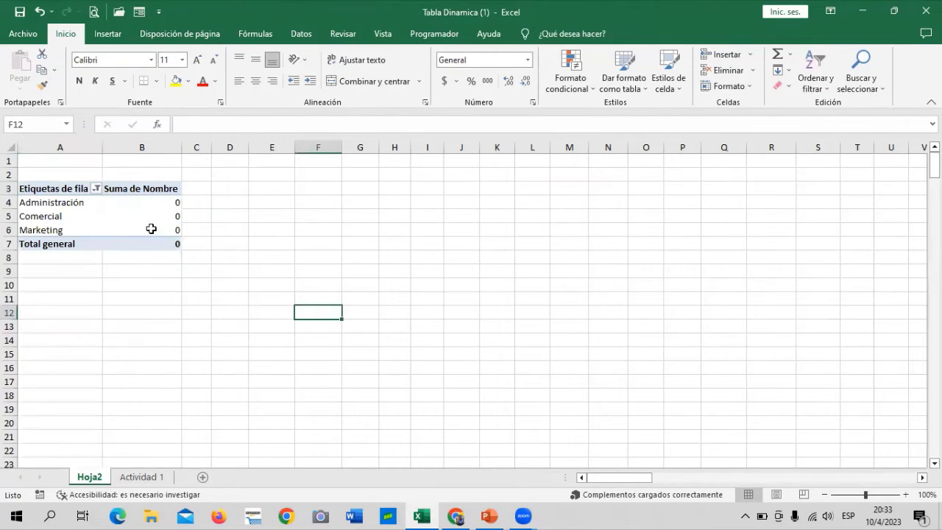
{"action": "left_click", "coordinate": [160, 231]}
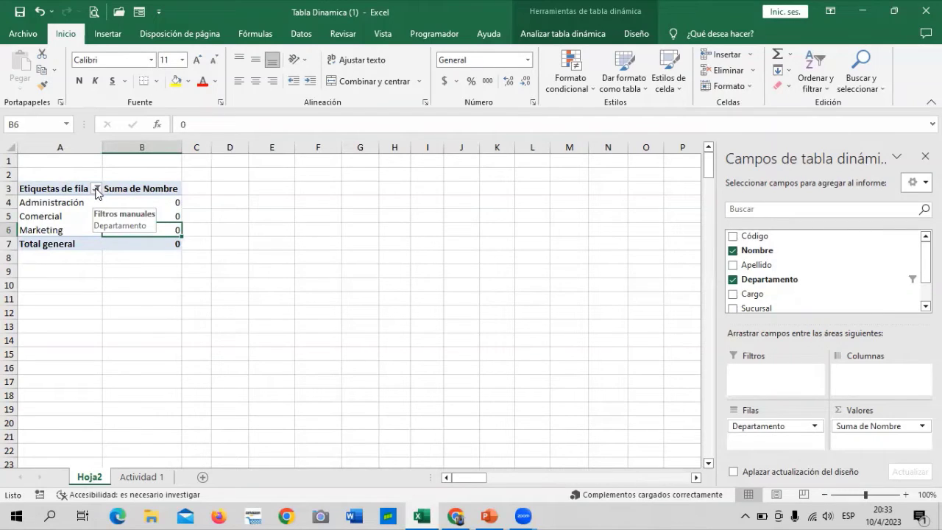
Move Nombre out of Valores into Columnas, then remove it from the pivot.
{"action": "left_click", "coordinate": [162, 204]}
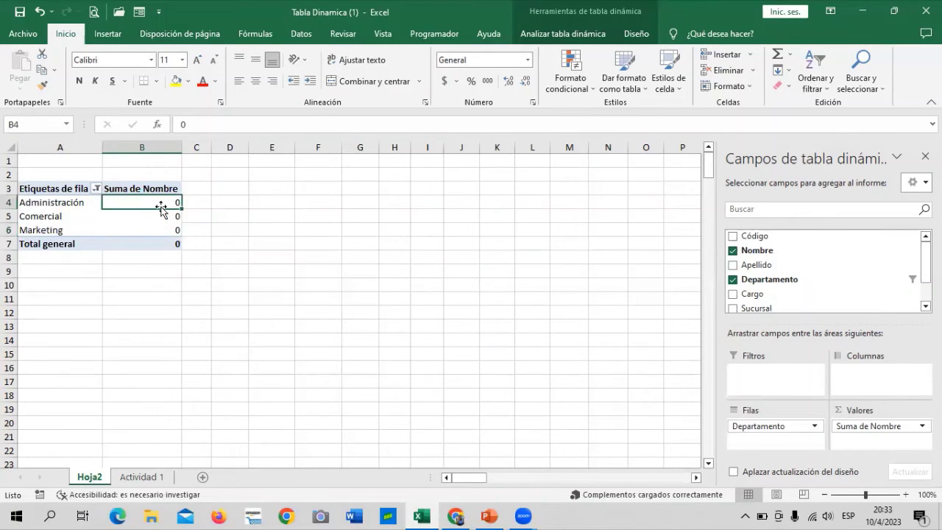
{"action": "left_click_drag", "start_coordinate": [843, 426], "coordinate": [846, 374]}
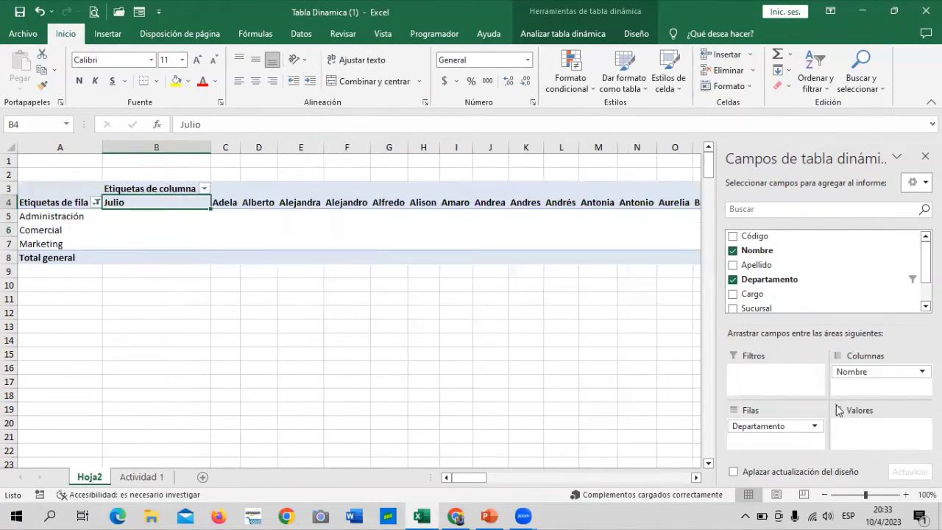
{"action": "left_click", "coordinate": [862, 373]}
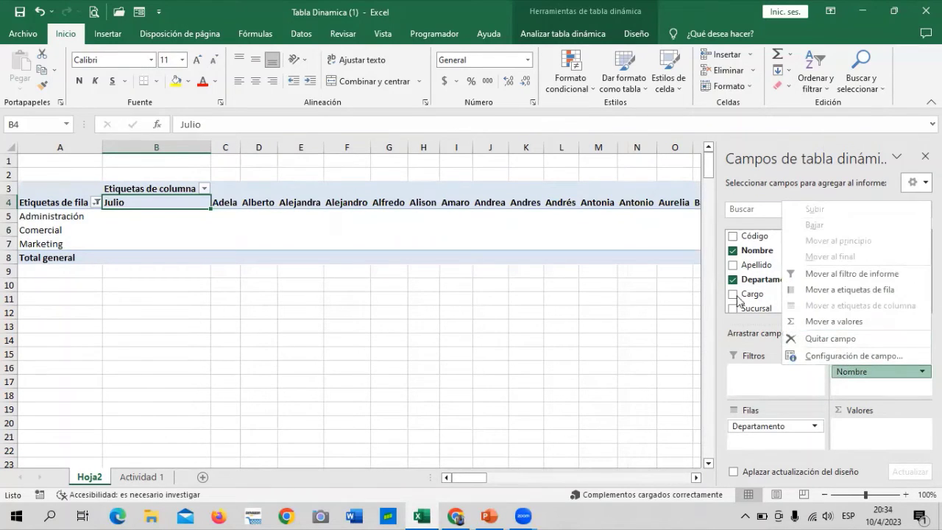
{"action": "left_click", "coordinate": [733, 250]}
Re-add Nombre and drag it into Valores to count 44, 64, 42, total 150.
{"action": "left_click", "coordinate": [64, 215]}
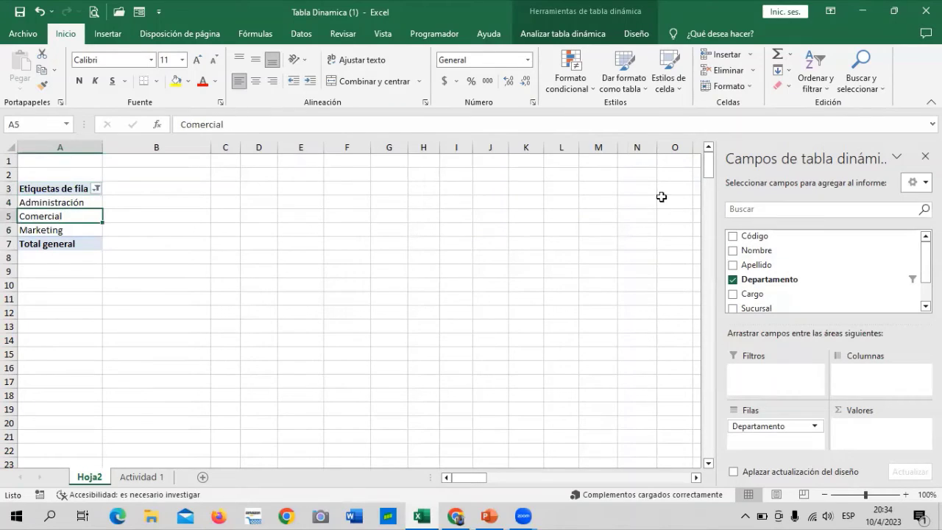
{"action": "left_click", "coordinate": [733, 251]}
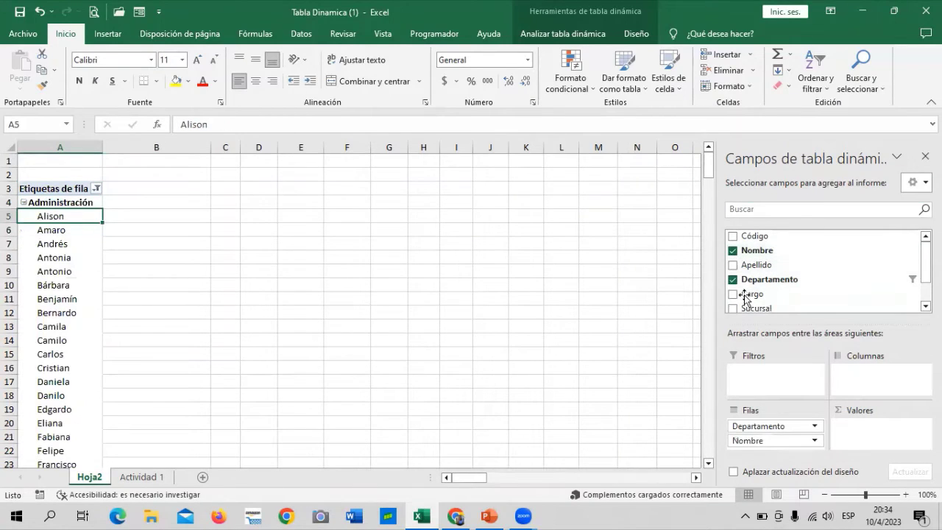
{"action": "left_click_drag", "start_coordinate": [750, 250], "coordinate": [884, 349]}
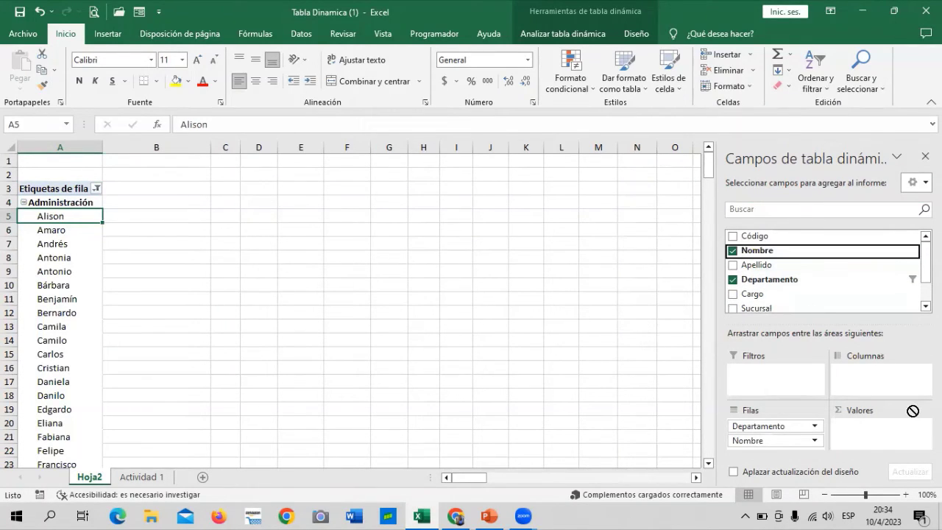
{"action": "left_click_drag", "start_coordinate": [883, 349], "coordinate": [827, 250]}
{"action": "left_click_drag", "start_coordinate": [766, 441], "coordinate": [885, 434]}
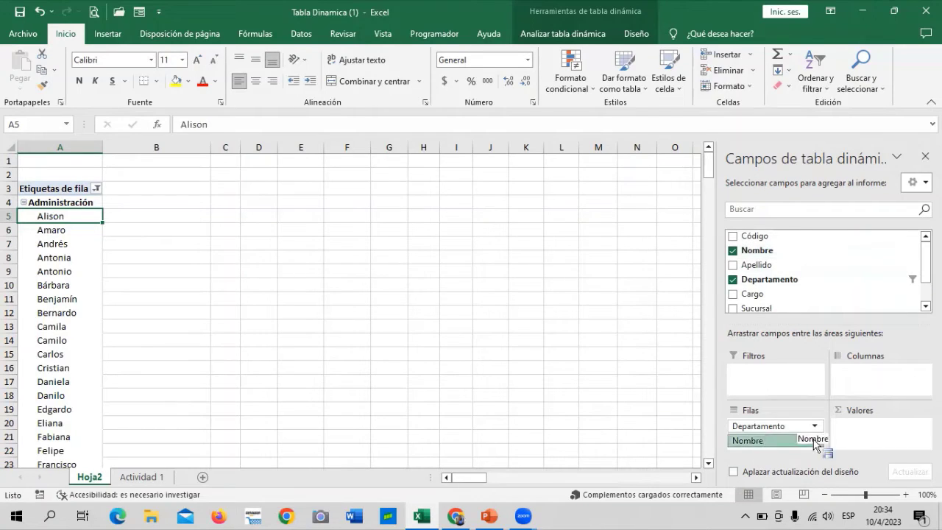
{"action": "left_click", "coordinate": [445, 287]}
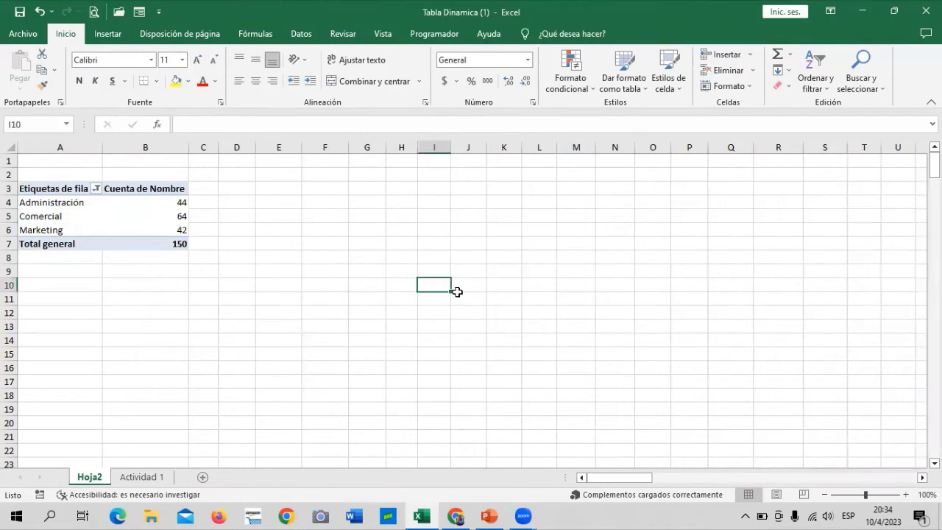
{"action": "left_click", "coordinate": [160, 213]}
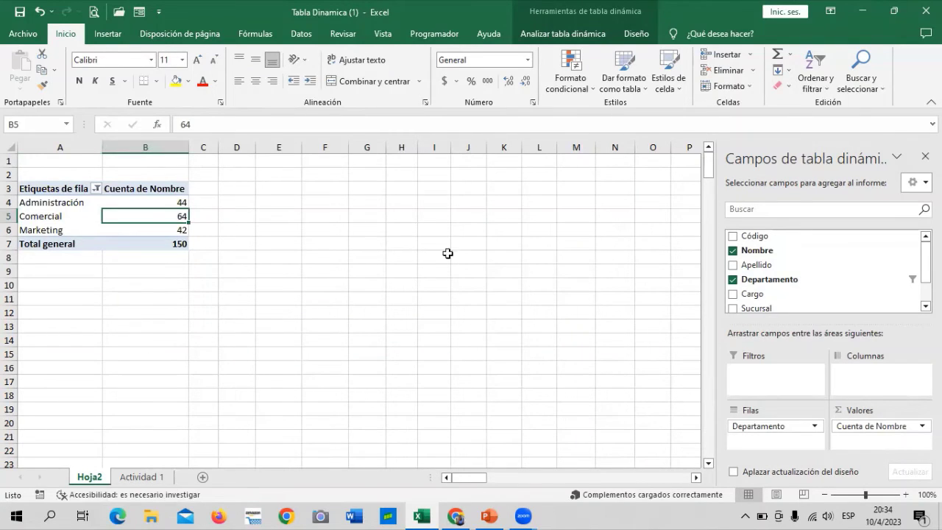
{"action": "left_click", "coordinate": [162, 321]}
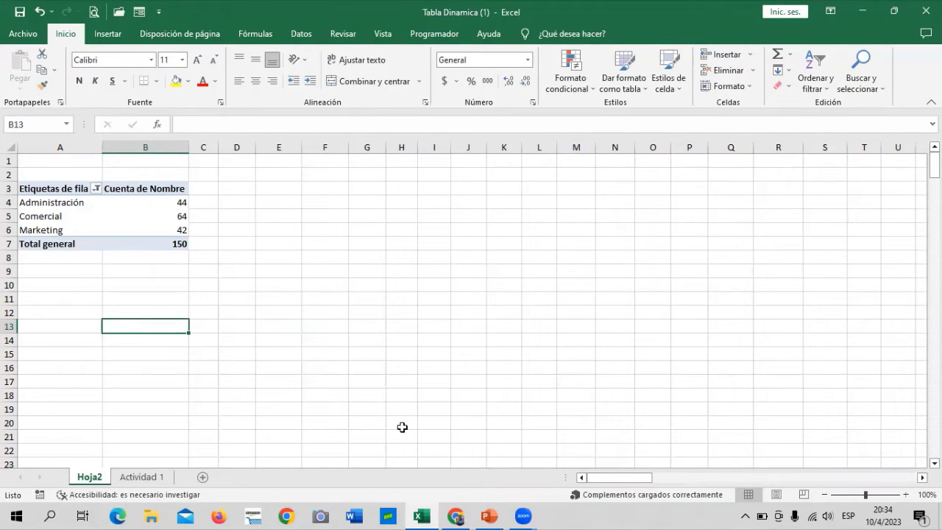
{"action": "left_click", "coordinate": [151, 478]}
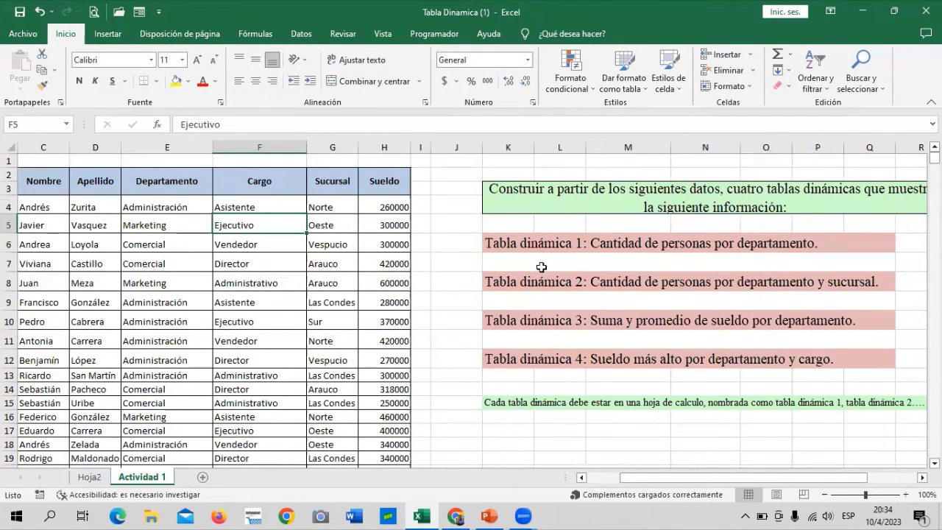
{"action": "left_click", "coordinate": [712, 245]}
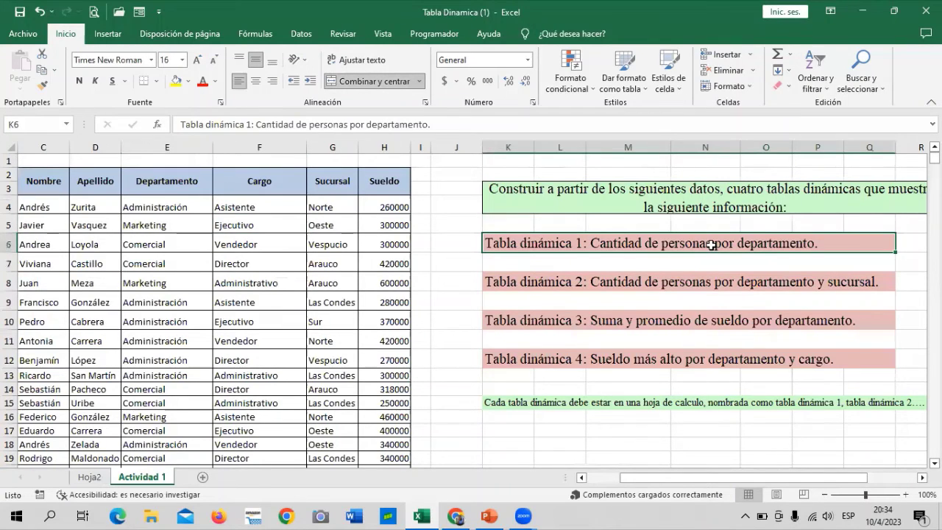
{"action": "left_click", "coordinate": [103, 479]}
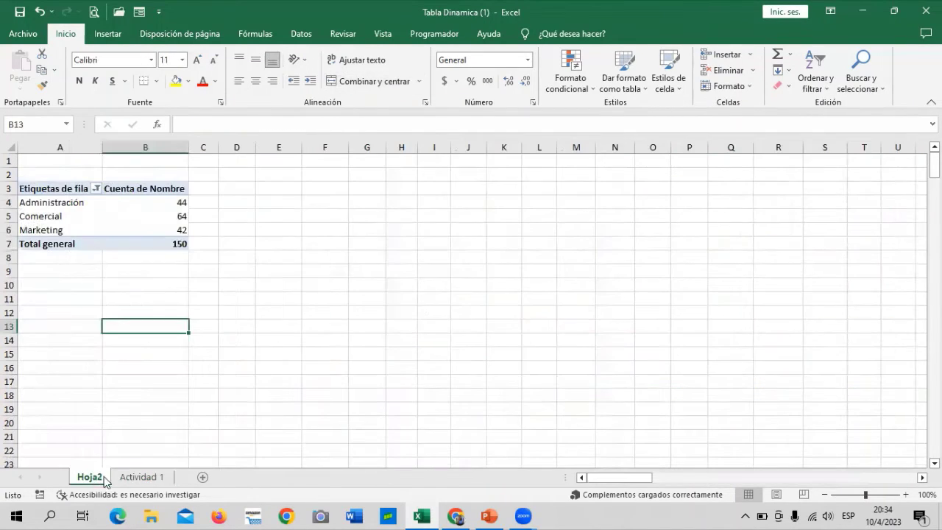
{"action": "left_click", "coordinate": [41, 205]}
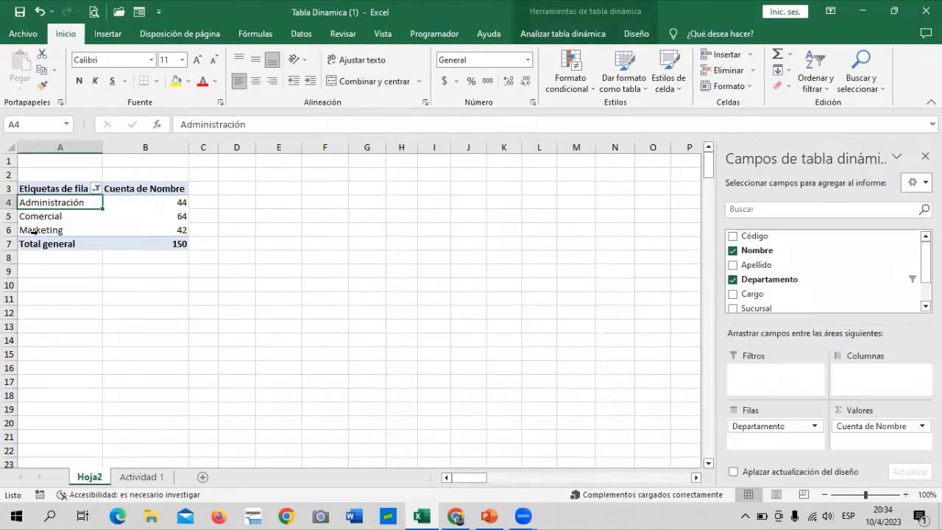
{"action": "left_click", "coordinate": [33, 217]}
{"action": "left_click", "coordinate": [32, 230]}
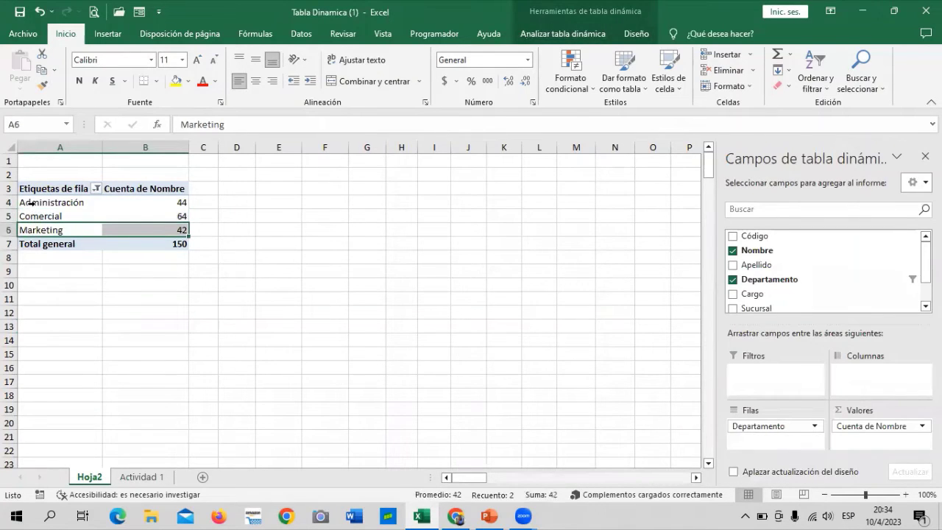
{"action": "left_click", "coordinate": [32, 203]}
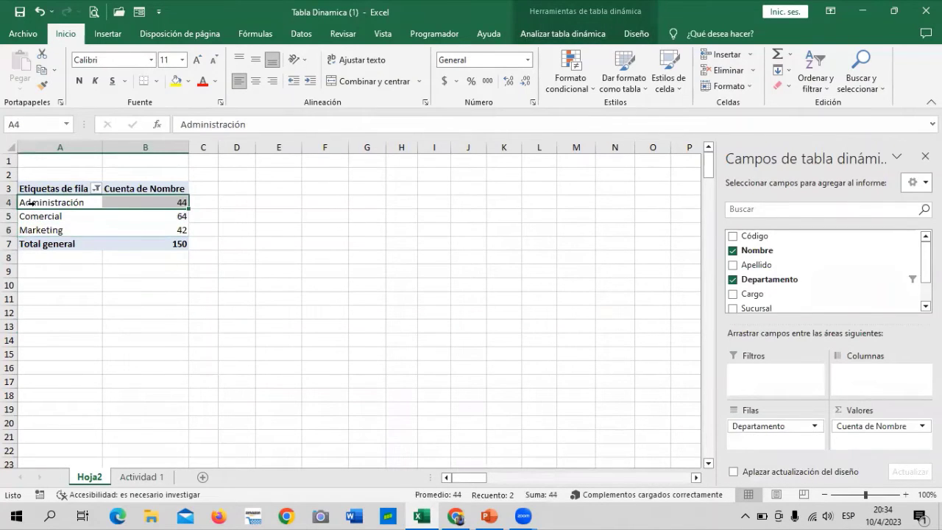
{"action": "left_click", "coordinate": [310, 259]}
{"action": "left_click", "coordinate": [177, 243]}
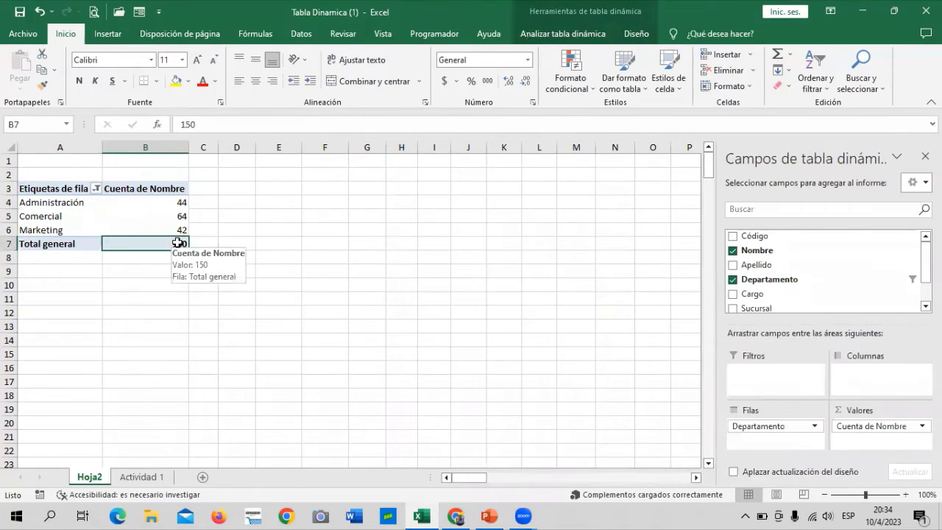
{"action": "left_click", "coordinate": [147, 477]}
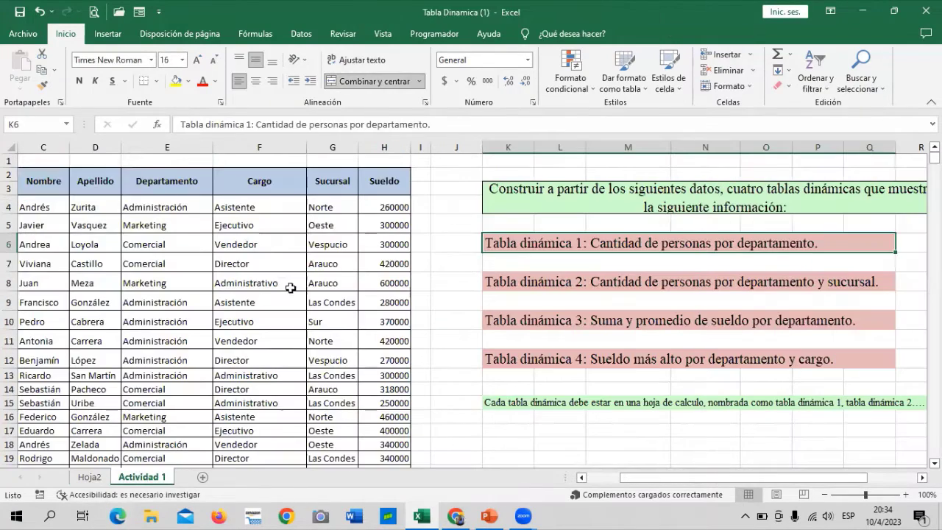
{"action": "scroll", "coordinate": [228, 309], "scroll_direction": "down", "scroll_amount": 6}
{"action": "scroll", "coordinate": [206, 339], "scroll_direction": "down", "scroll_amount": 20}
{"action": "scroll", "coordinate": [169, 339], "scroll_direction": "down", "scroll_amount": 4}
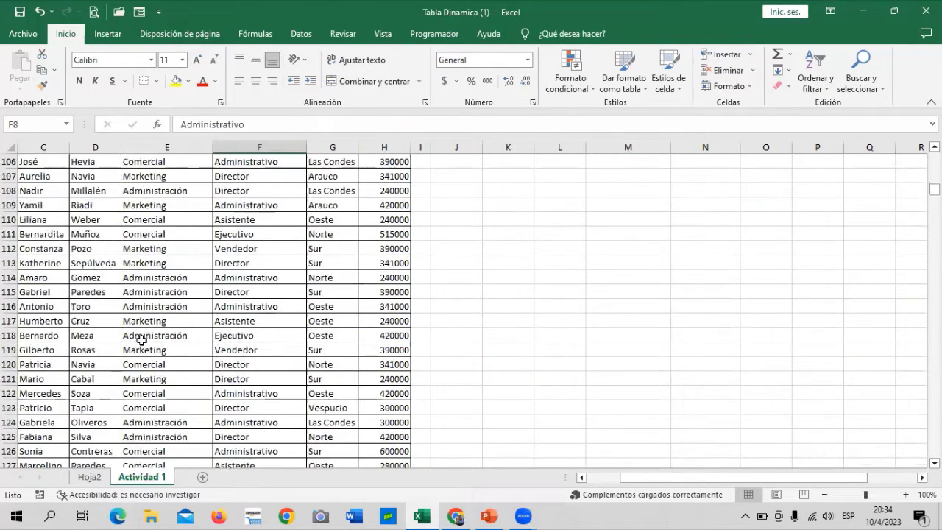
{"action": "scroll", "coordinate": [141, 339], "scroll_direction": "down", "scroll_amount": 14}
{"action": "scroll", "coordinate": [142, 338], "scroll_direction": "down", "scroll_amount": 10}
{"action": "scroll", "coordinate": [141, 339], "scroll_direction": "up", "scroll_amount": 7}
{"action": "scroll", "coordinate": [143, 337], "scroll_direction": "up", "scroll_amount": 5}
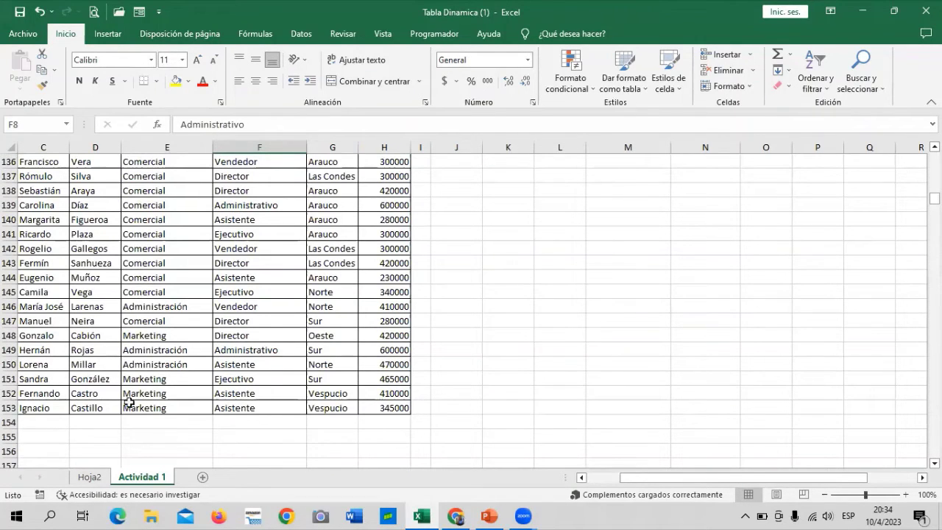
{"action": "left_click_drag", "start_coordinate": [620, 477], "coordinate": [564, 489]}
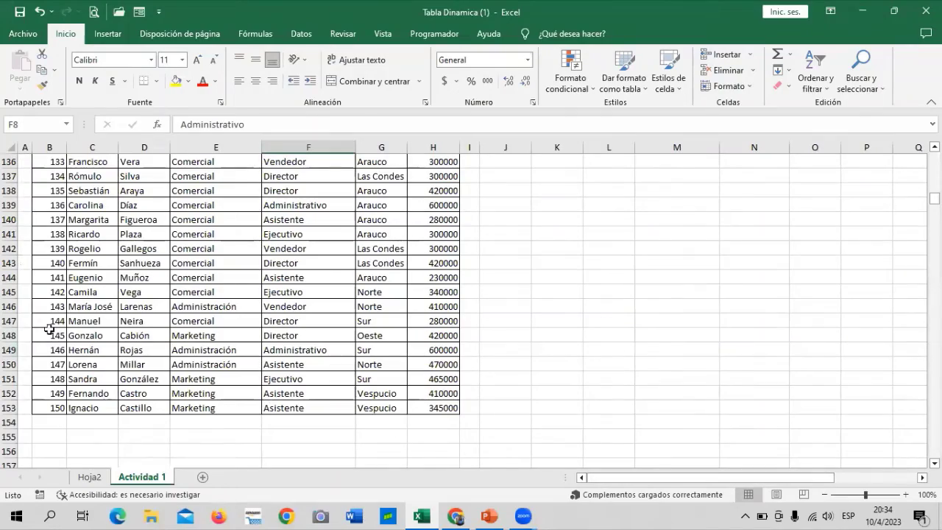
{"action": "left_click", "coordinate": [47, 408]}
{"action": "scroll", "coordinate": [51, 398], "scroll_direction": "up", "scroll_amount": 5}
{"action": "scroll", "coordinate": [59, 390], "scroll_direction": "up", "scroll_amount": 7}
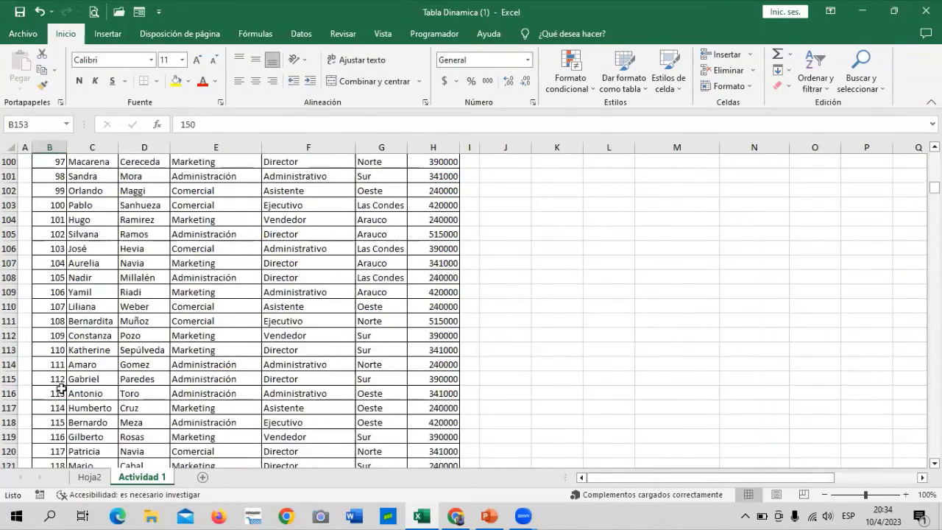
{"action": "scroll", "coordinate": [60, 388], "scroll_direction": "up", "scroll_amount": 14}
{"action": "scroll", "coordinate": [60, 388], "scroll_direction": "up", "scroll_amount": 6}
{"action": "scroll", "coordinate": [59, 381], "scroll_direction": "up", "scroll_amount": 12}
{"action": "scroll", "coordinate": [59, 331], "scroll_direction": "up", "scroll_amount": 1}
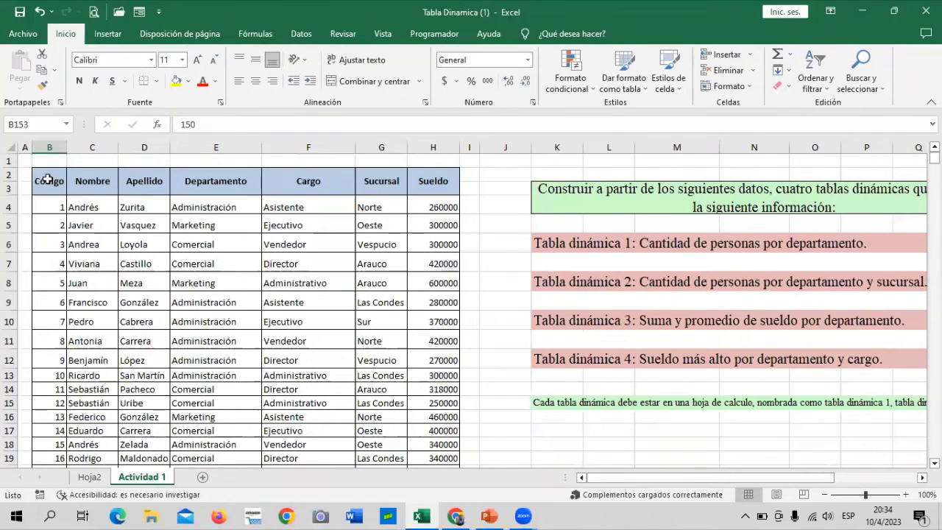
On Hoja2, replace Nombre with Apellido so surnames nest under each Departamento.
{"action": "left_click", "coordinate": [91, 478]}
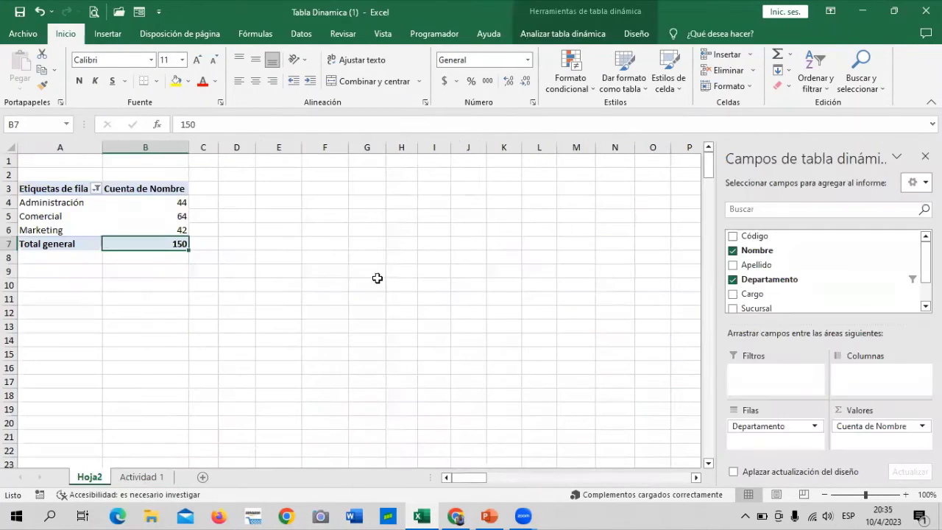
{"action": "left_click", "coordinate": [873, 427]}
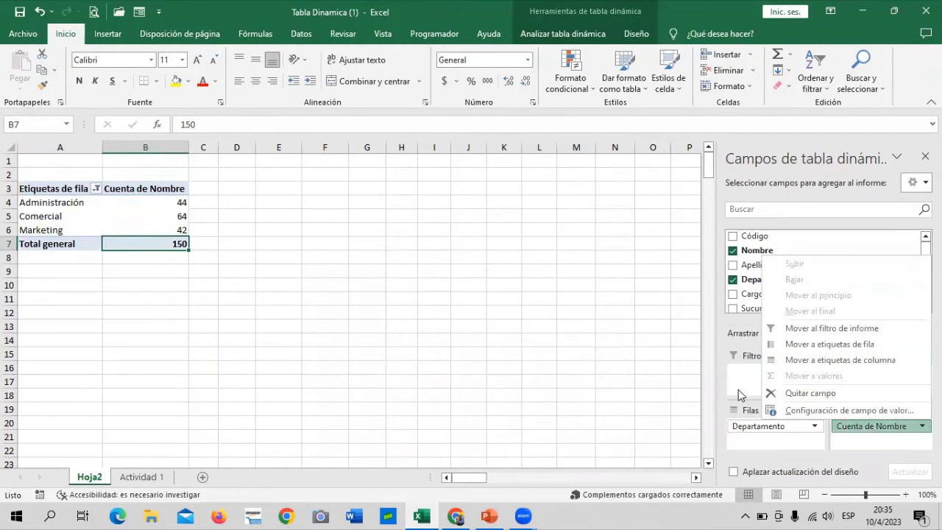
{"action": "left_click", "coordinate": [615, 313]}
{"action": "left_click", "coordinate": [140, 210]}
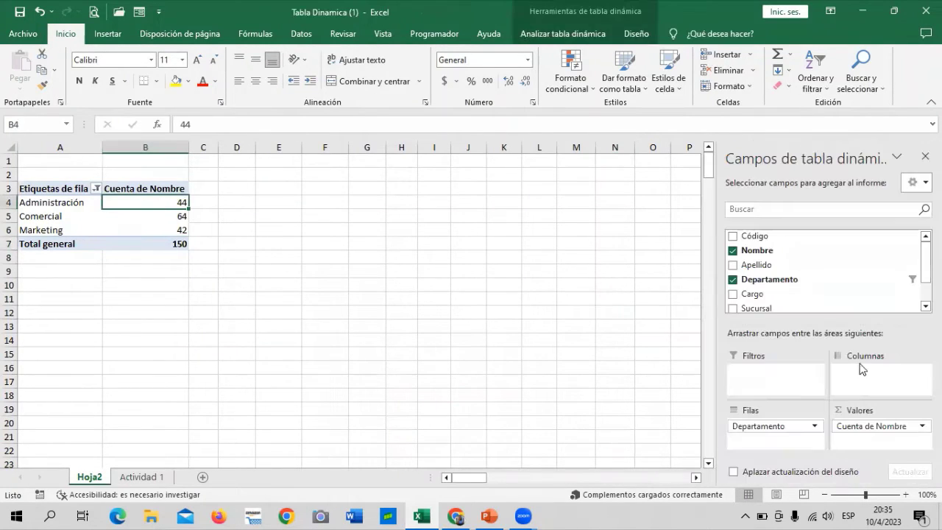
{"action": "left_click", "coordinate": [732, 250]}
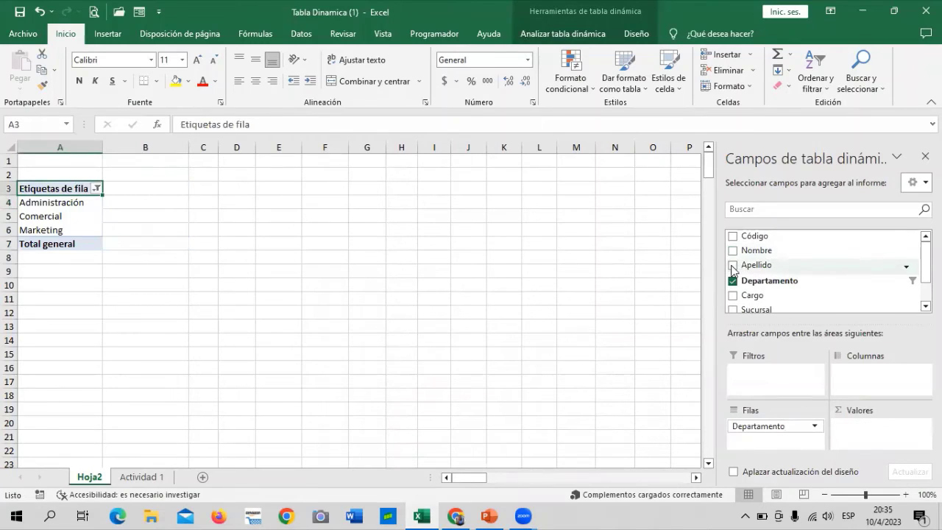
{"action": "left_click", "coordinate": [732, 266]}
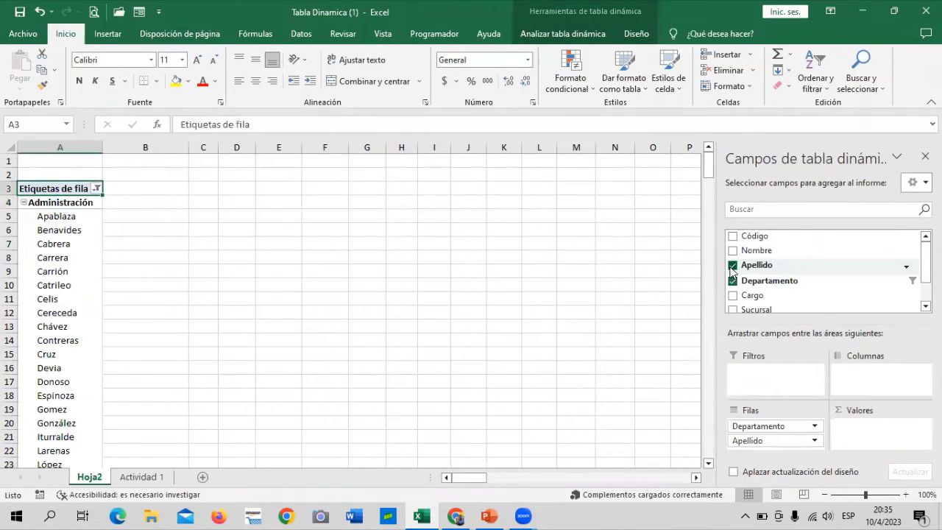
Drag Apellido into Valores, giving counts 44, 64, 42 and total 150.
{"action": "mouse_move", "coordinate": [769, 440]}
{"action": "left_mouse_down"}
{"action": "mouse_move", "coordinate": [898, 435]}
{"action": "mouse_move", "coordinate": [884, 435]}
{"action": "left_mouse_up"}
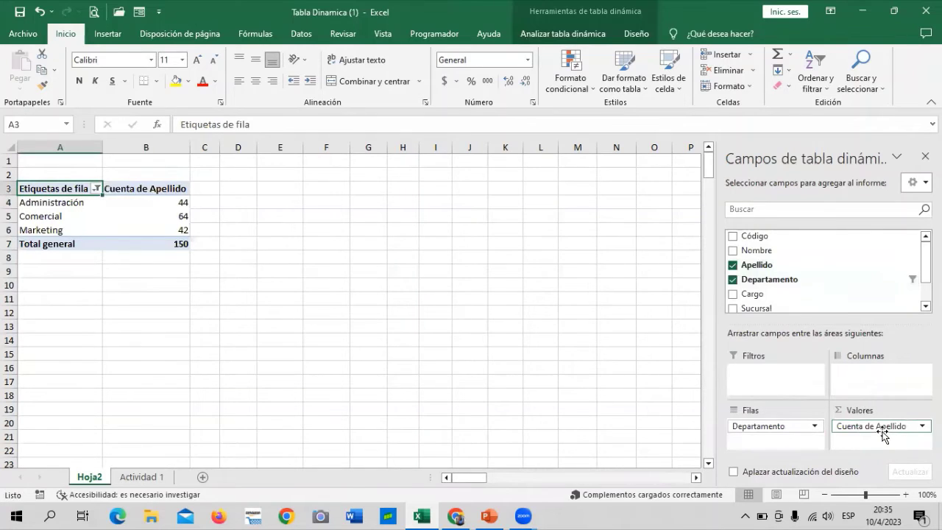
{"action": "mouse_move", "coordinate": [146, 206]}
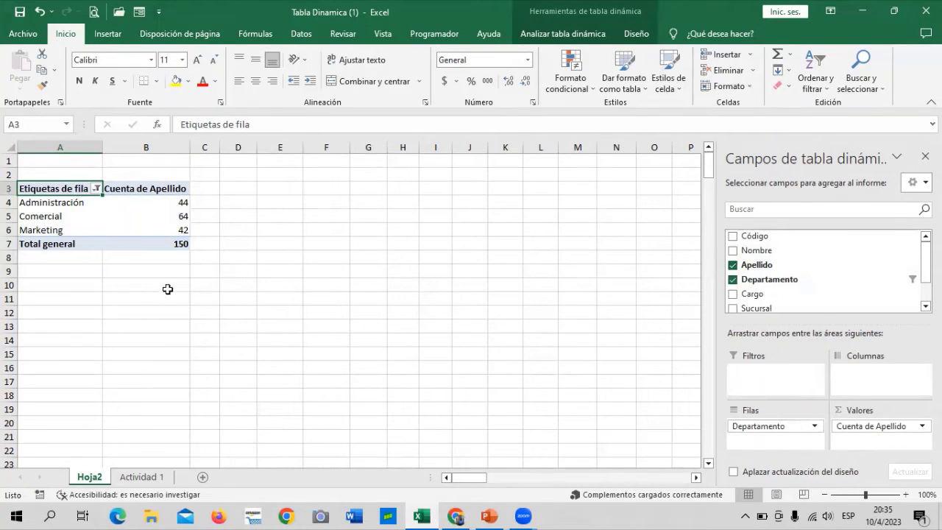
{"action": "left_click", "coordinate": [132, 231]}
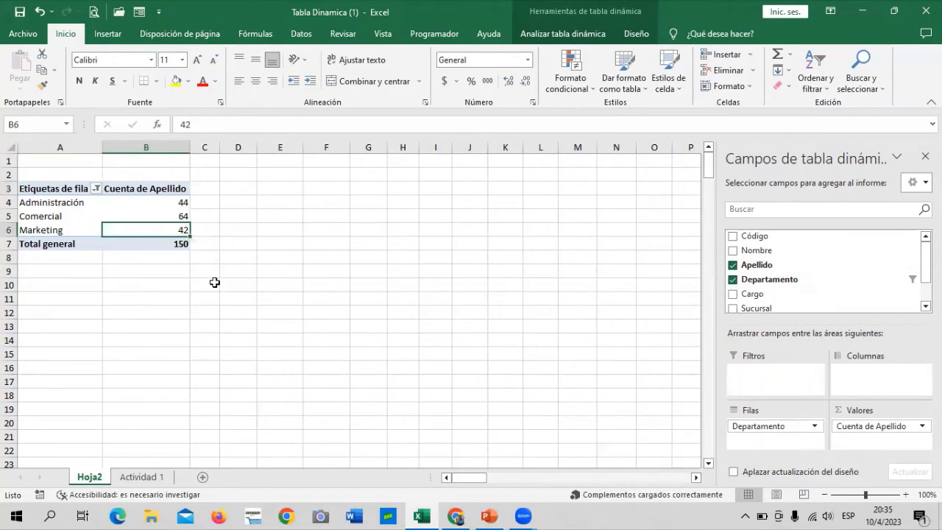
{"action": "left_click", "coordinate": [254, 302]}
{"action": "left_click", "coordinate": [154, 214]}
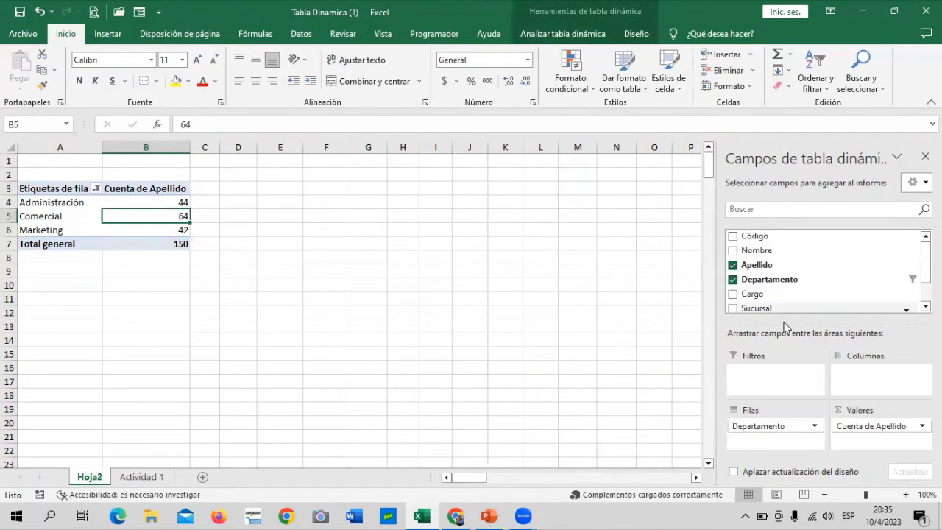
{"action": "left_click_drag", "start_coordinate": [778, 427], "coordinate": [864, 383]}
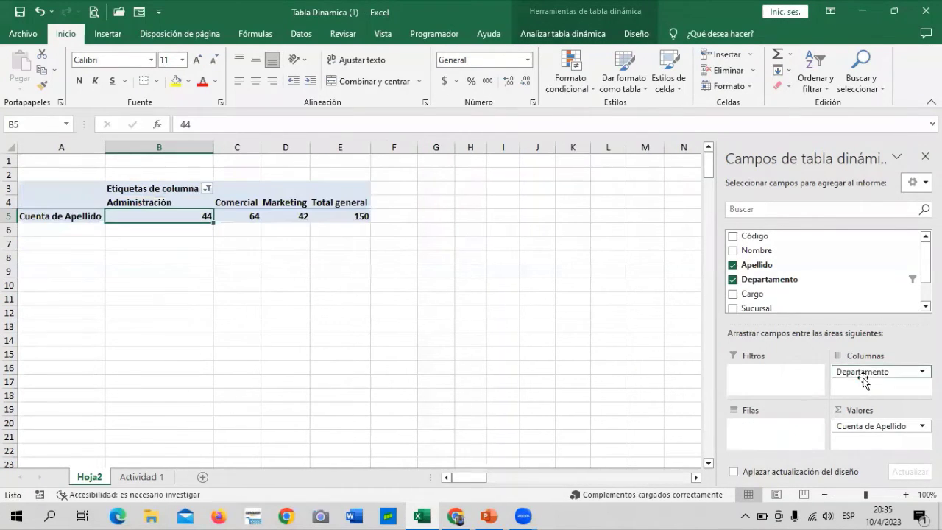
{"action": "left_click", "coordinate": [438, 300]}
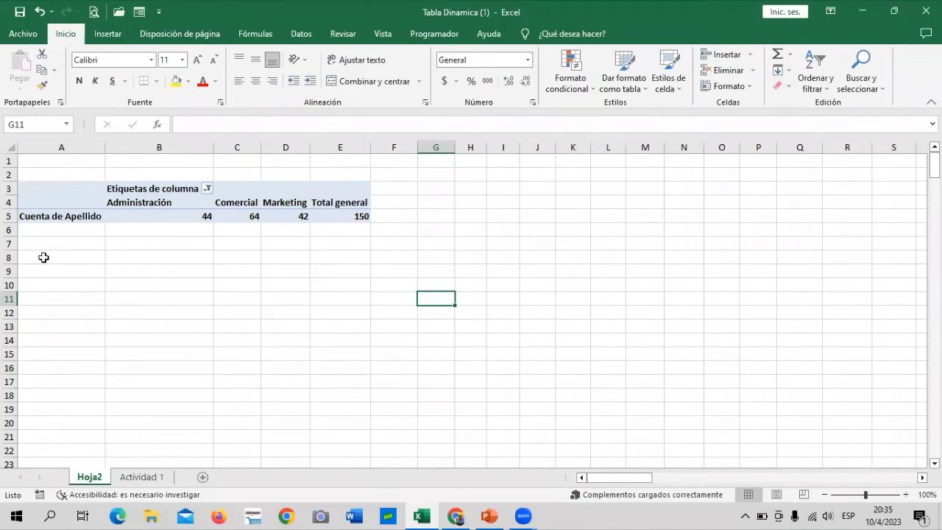
{"action": "left_click", "coordinate": [74, 218]}
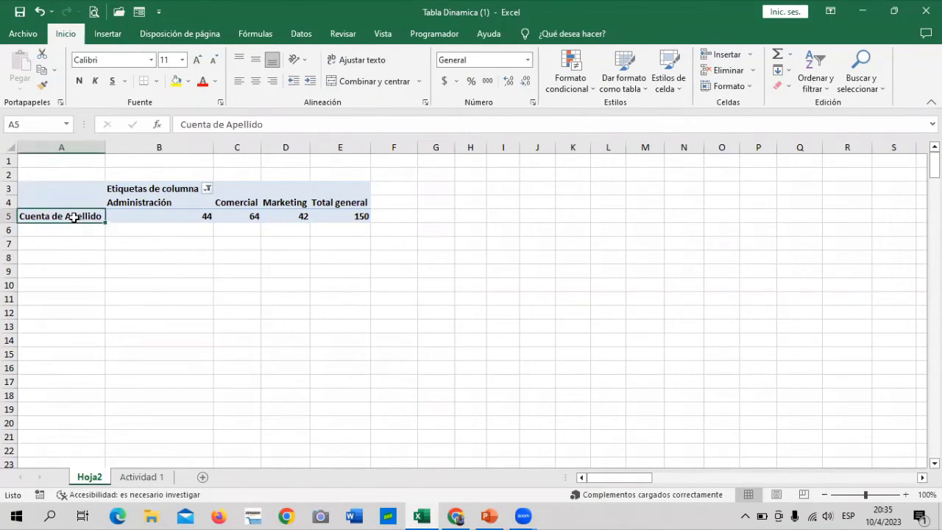
{"action": "left_click", "coordinate": [200, 217]}
{"action": "left_click", "coordinate": [235, 213]}
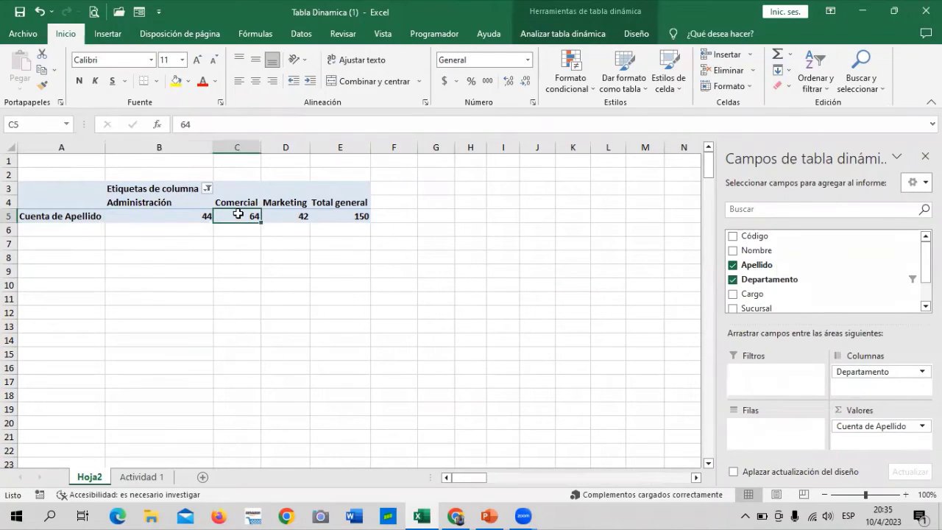
{"action": "left_click", "coordinate": [273, 214]}
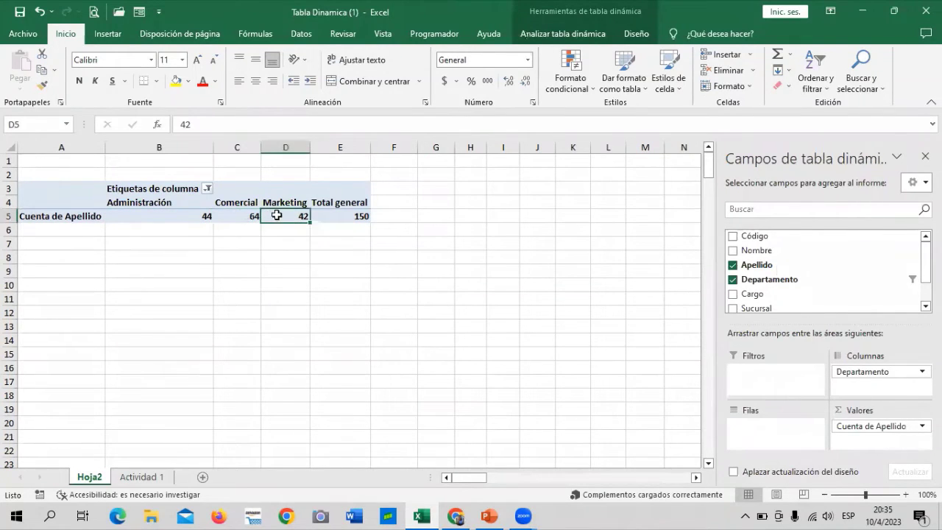
{"action": "left_click", "coordinate": [348, 215]}
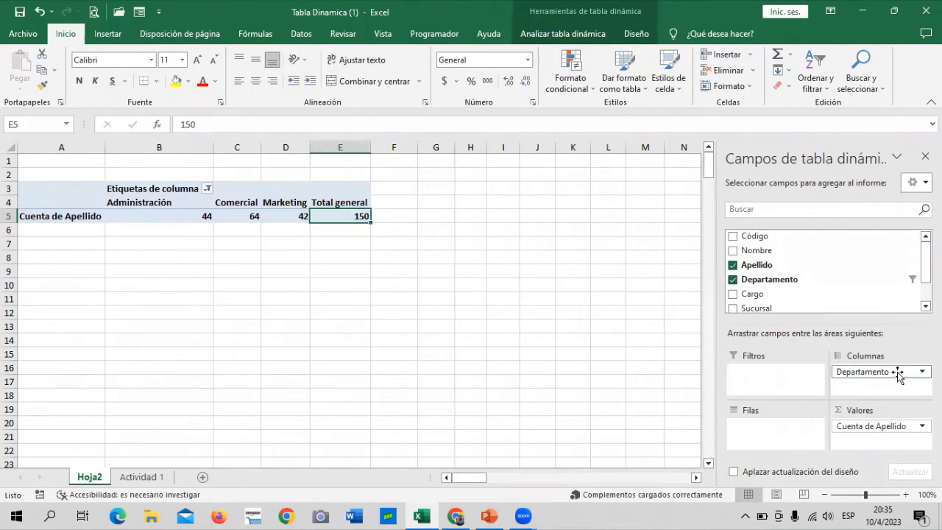
{"action": "left_click_drag", "start_coordinate": [898, 371], "coordinate": [782, 440]}
{"action": "left_click", "coordinate": [104, 217]}
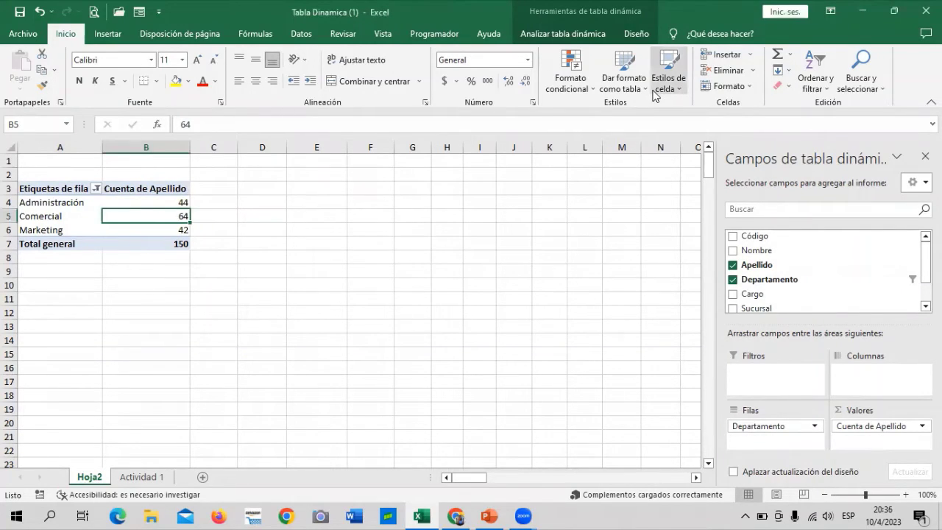
Browse the full PivotTable styles gallery on the Diseño tab.
{"action": "left_click", "coordinate": [581, 30]}
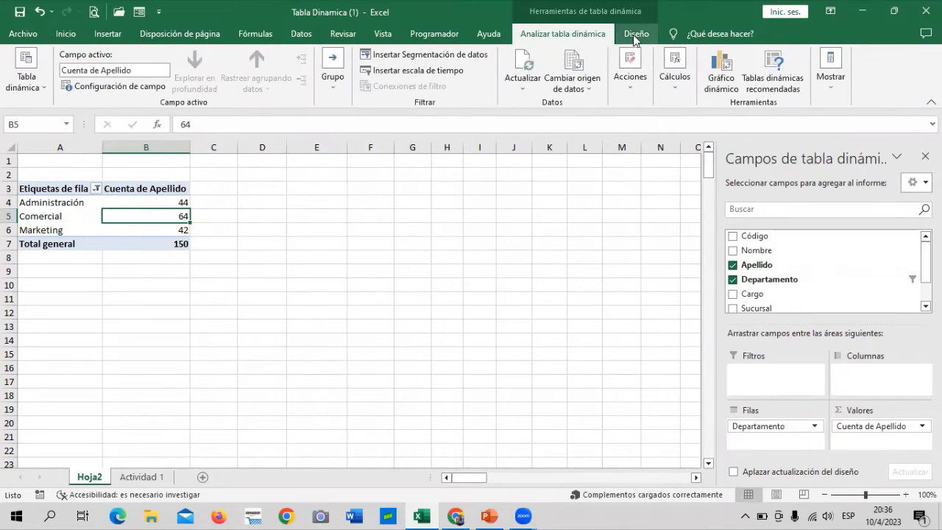
{"action": "left_click", "coordinate": [636, 36]}
{"action": "left_click", "coordinate": [751, 86]}
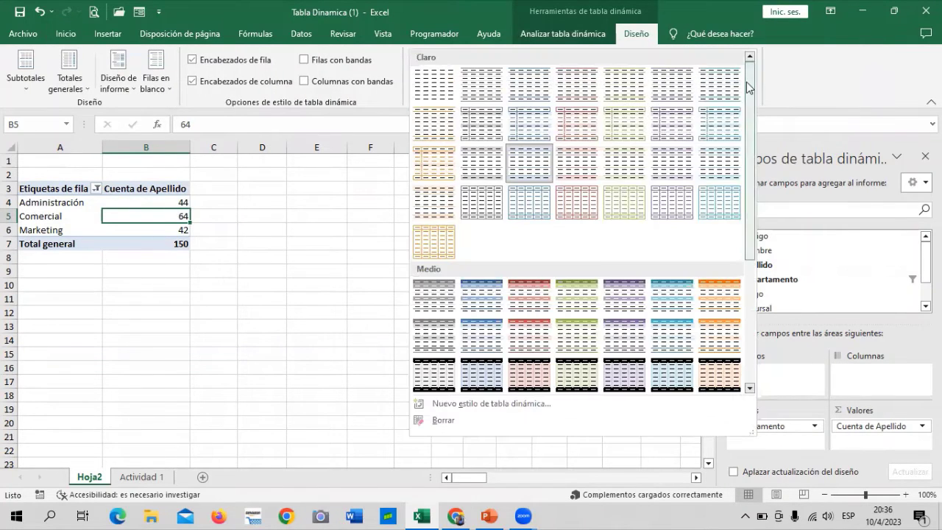
{"action": "left_click_drag", "start_coordinate": [749, 118], "coordinate": [752, 248]}
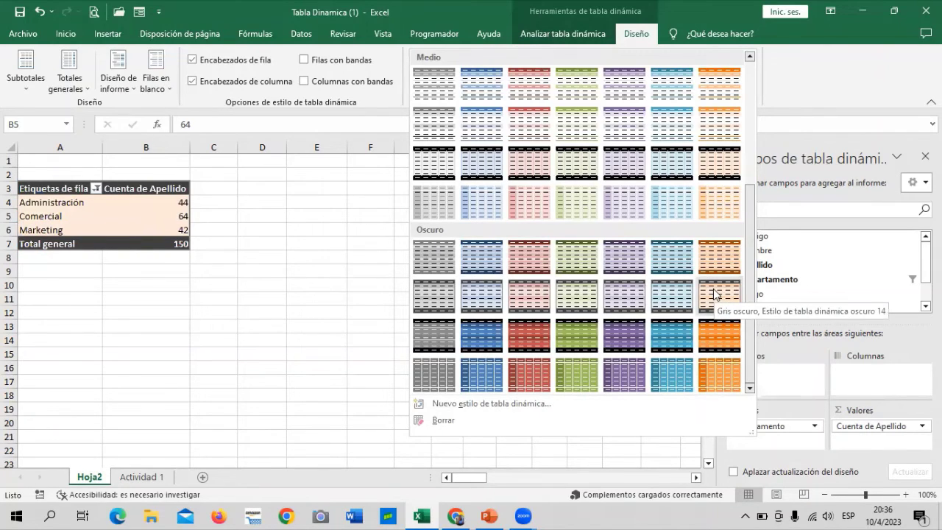
Turn on Columnas con bandas while keeping Filas con bandas enabled.
{"action": "left_click", "coordinate": [304, 62]}
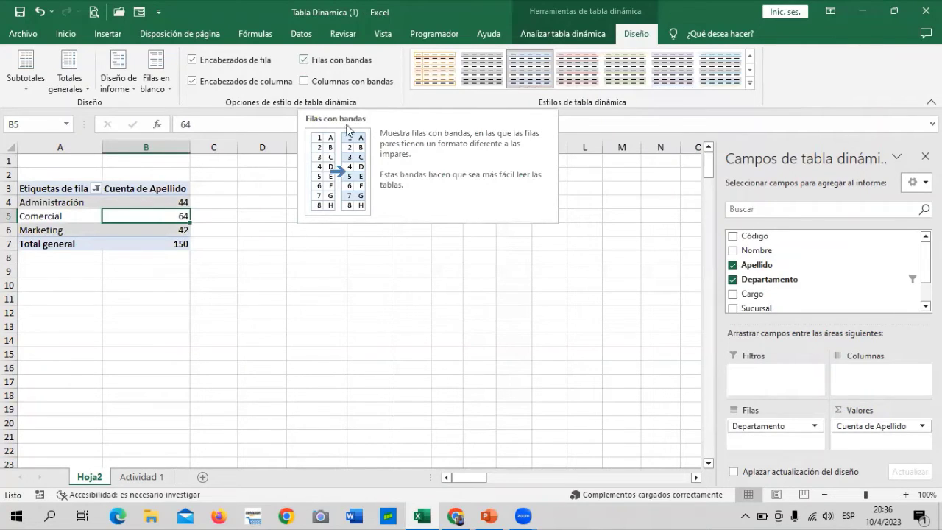
{"action": "left_click", "coordinate": [304, 81]}
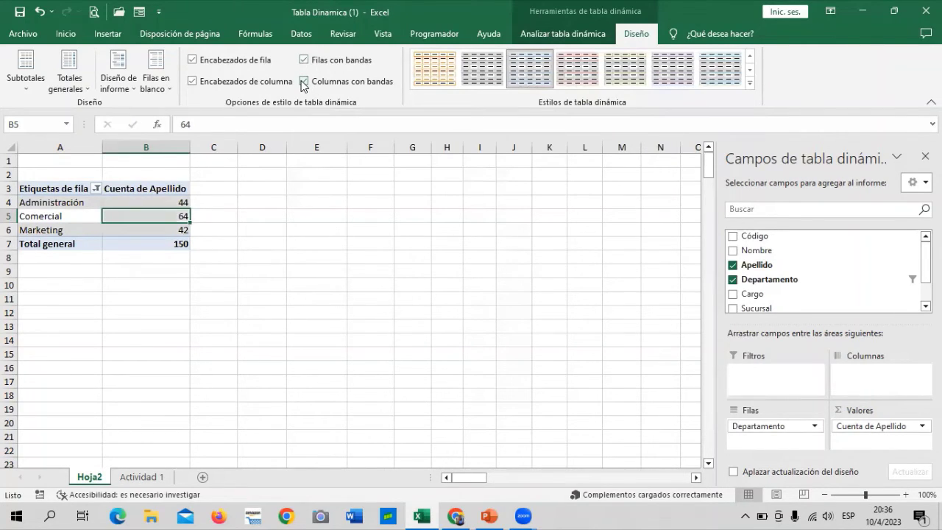
{"action": "left_click", "coordinate": [306, 63]}
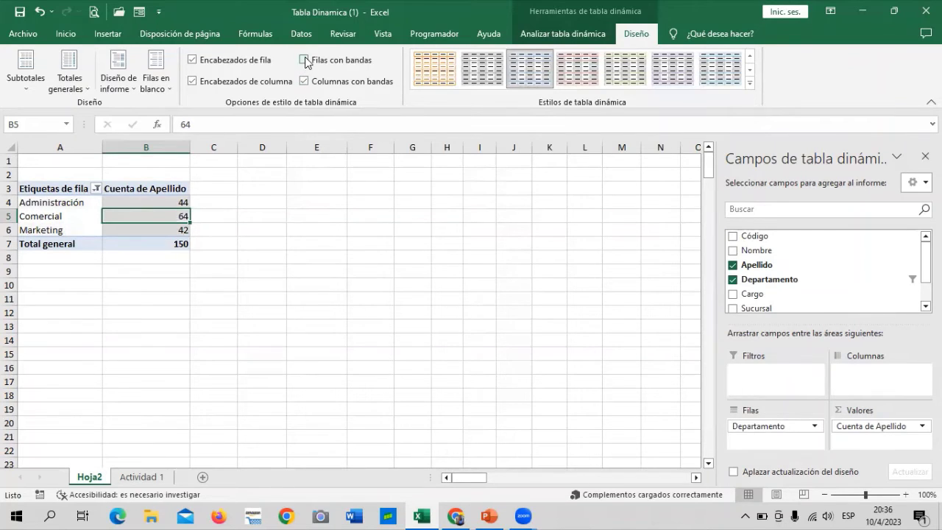
{"action": "left_click", "coordinate": [370, 256]}
{"action": "left_click", "coordinate": [131, 215]}
{"action": "left_click", "coordinate": [306, 63]}
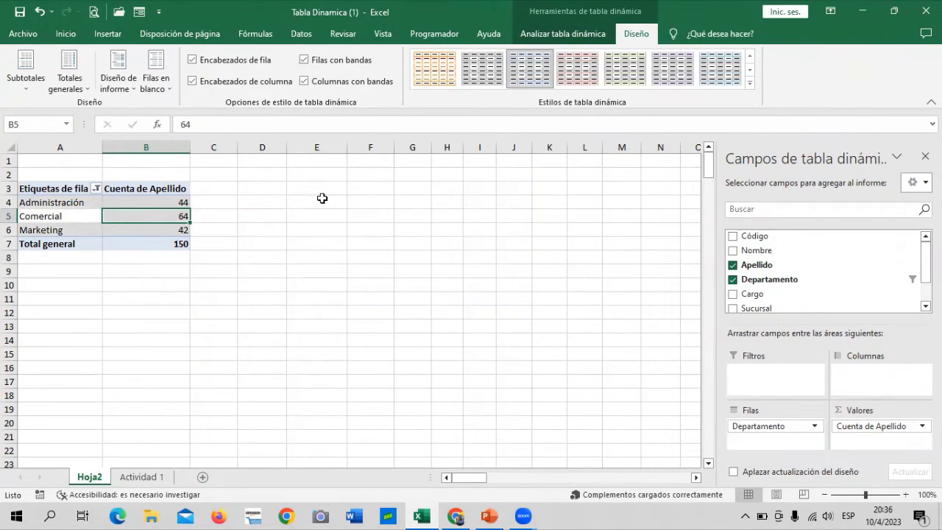
Try the dark orange pivot style with a black header.
{"action": "left_click", "coordinate": [750, 84]}
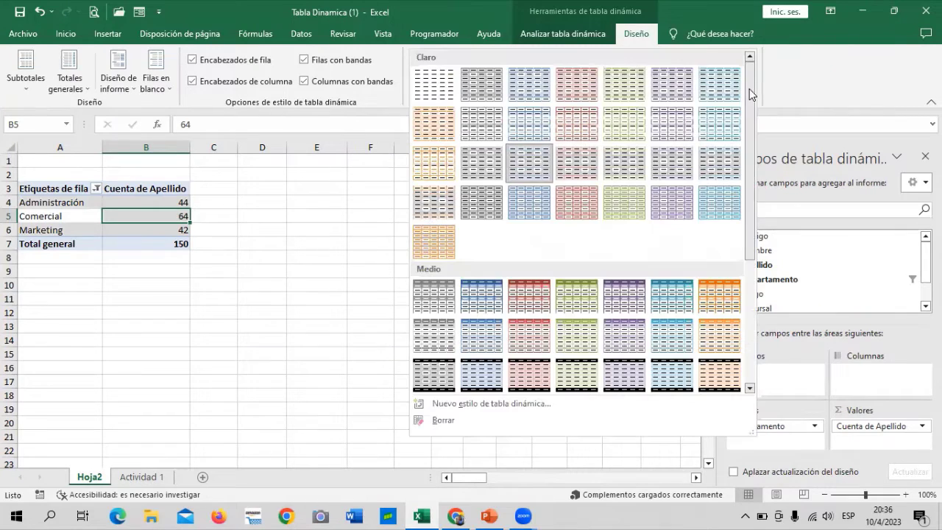
{"action": "left_click_drag", "start_coordinate": [750, 156], "coordinate": [750, 278]}
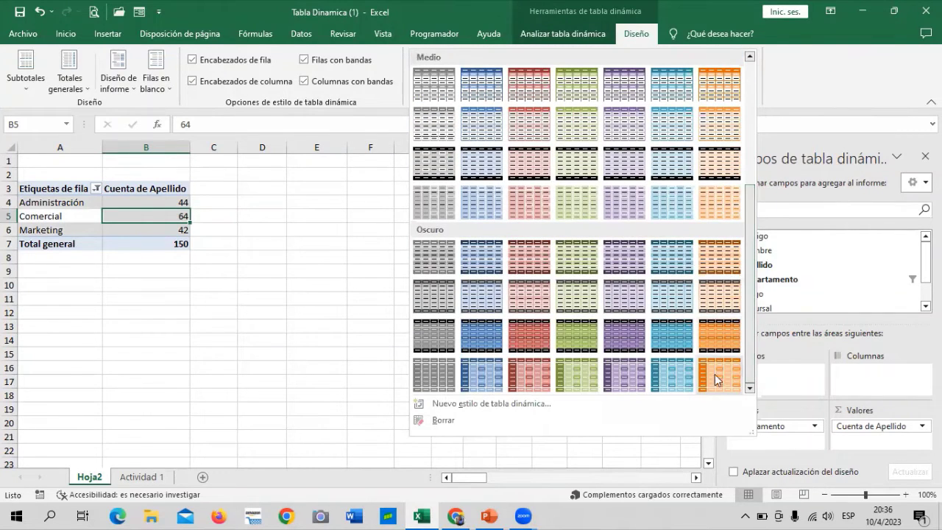
{"action": "left_click", "coordinate": [726, 333]}
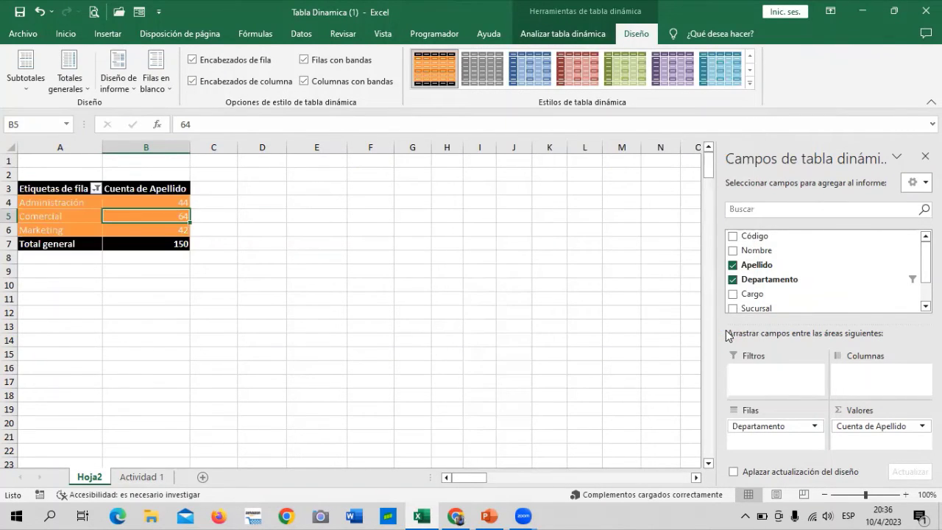
{"action": "left_click", "coordinate": [404, 213]}
{"action": "left_click", "coordinate": [114, 217]}
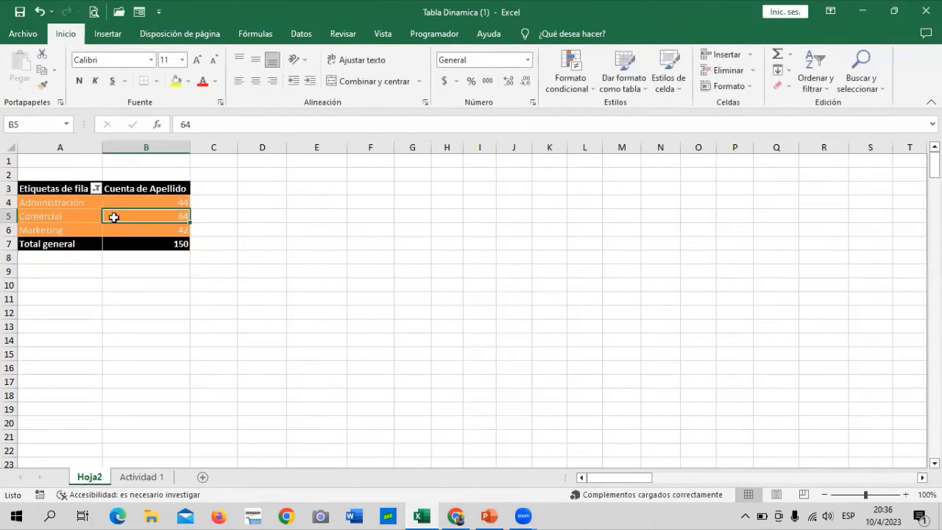
Apply the blue pivot style with black header, keeping Filas con bandas on.
{"action": "left_click", "coordinate": [756, 88]}
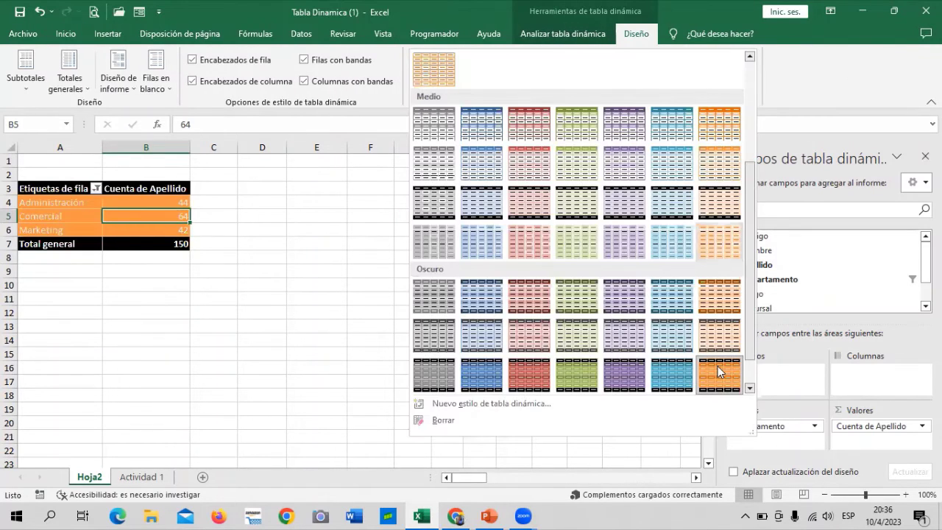
{"action": "left_click", "coordinate": [677, 386]}
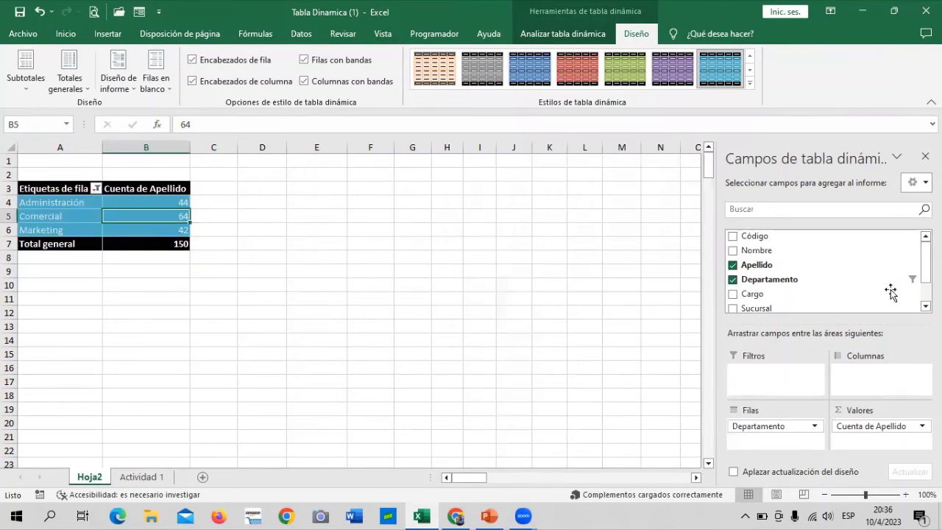
{"action": "left_click", "coordinate": [304, 60]}
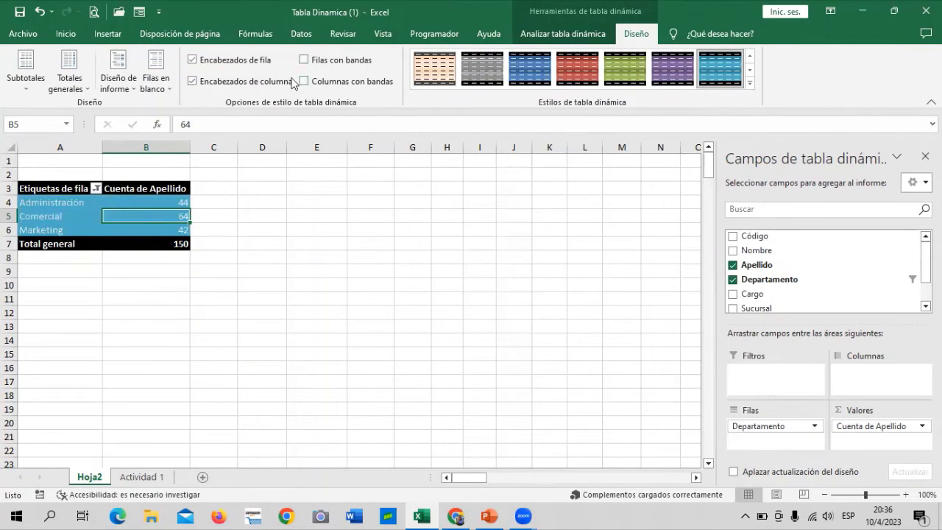
{"action": "left_click", "coordinate": [306, 62]}
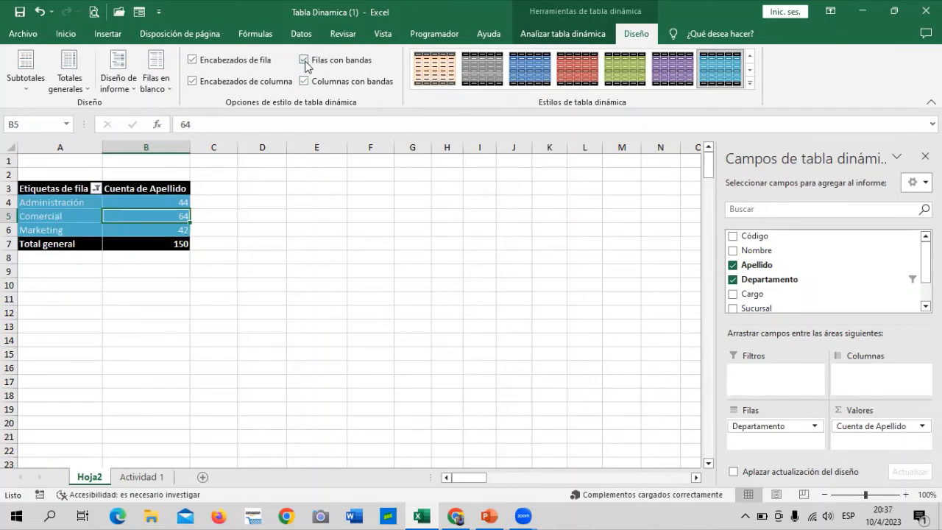
{"action": "left_click", "coordinate": [318, 285]}
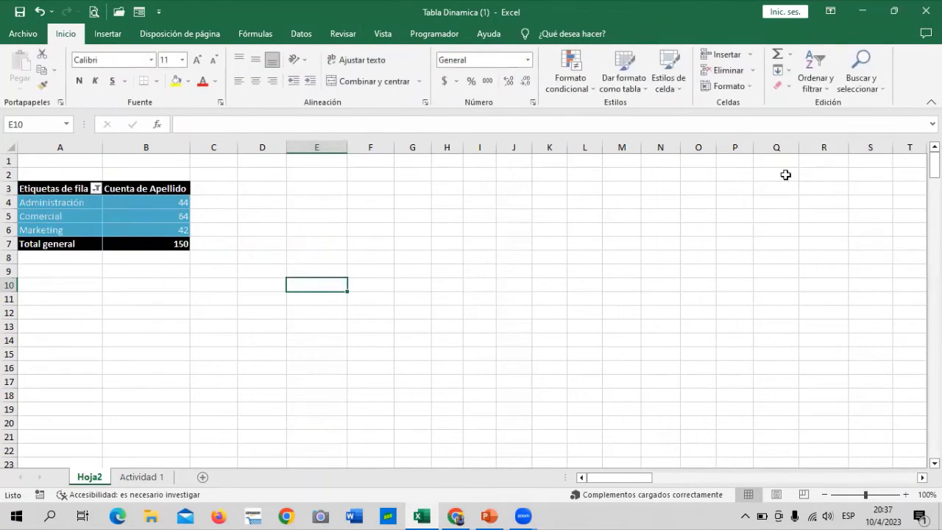
{"action": "left_click", "coordinate": [280, 215]}
{"action": "left_click", "coordinate": [226, 287]}
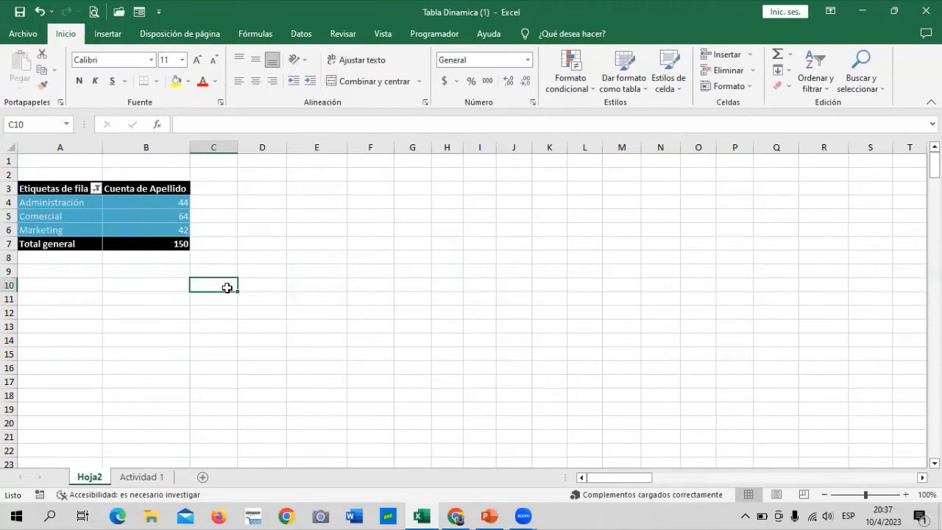
{"action": "left_click", "coordinate": [570, 511]}
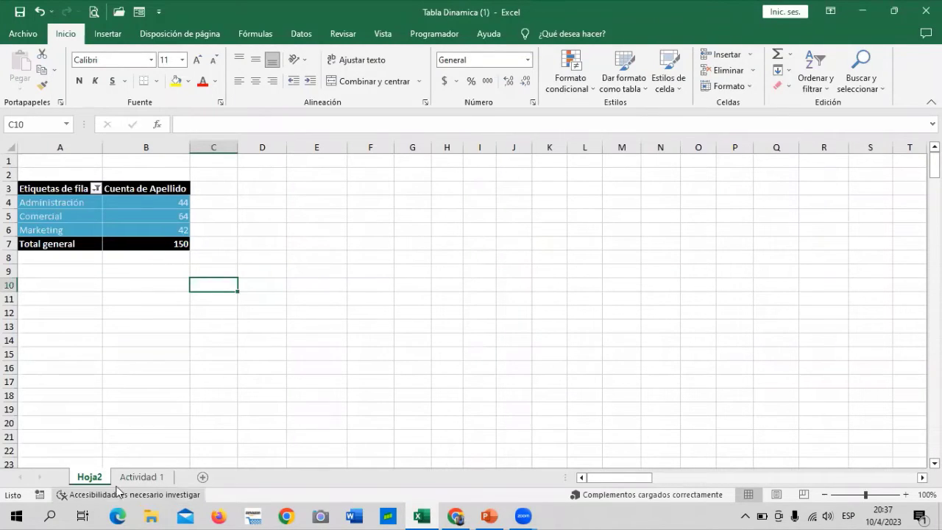
Switch to Actividad 1 and select cell D8 inside the employee data table.
{"action": "left_click", "coordinate": [141, 478]}
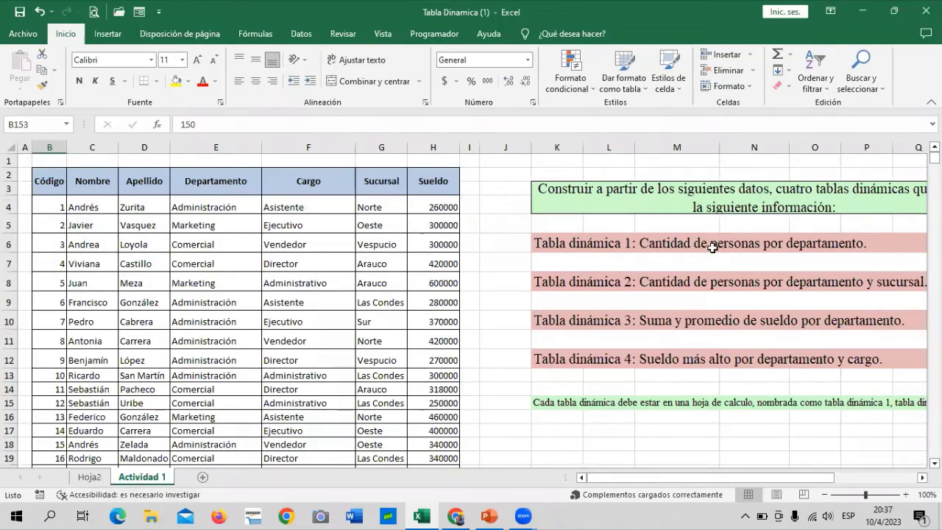
{"action": "mouse_move", "coordinate": [721, 477]}
{"action": "left_mouse_down"}
{"action": "mouse_move", "coordinate": [748, 475]}
{"action": "mouse_move", "coordinate": [759, 463]}
{"action": "left_mouse_up"}
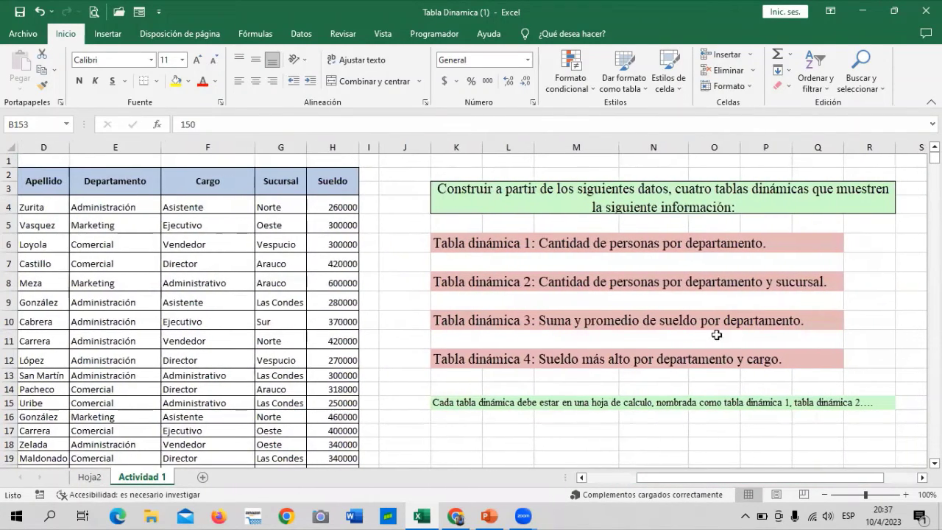
{"action": "left_click", "coordinate": [617, 284]}
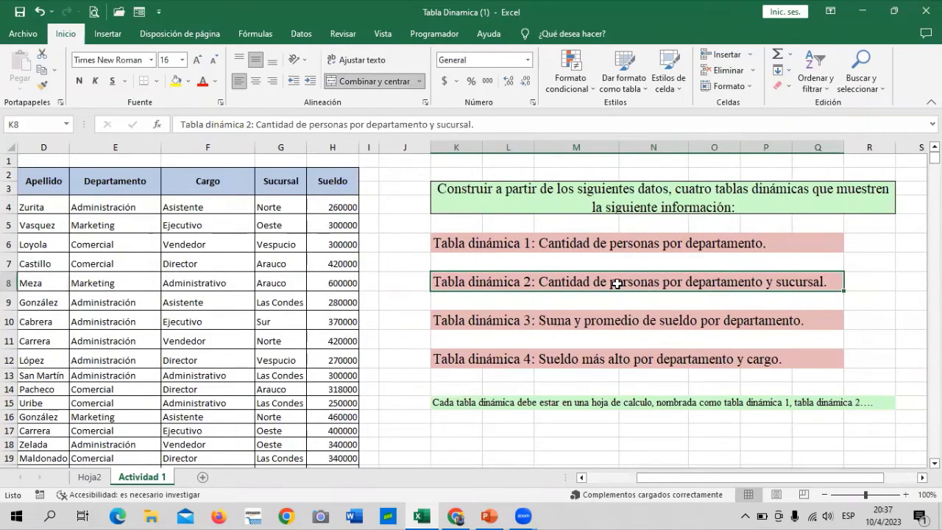
{"action": "left_click_drag", "start_coordinate": [656, 478], "coordinate": [606, 478]}
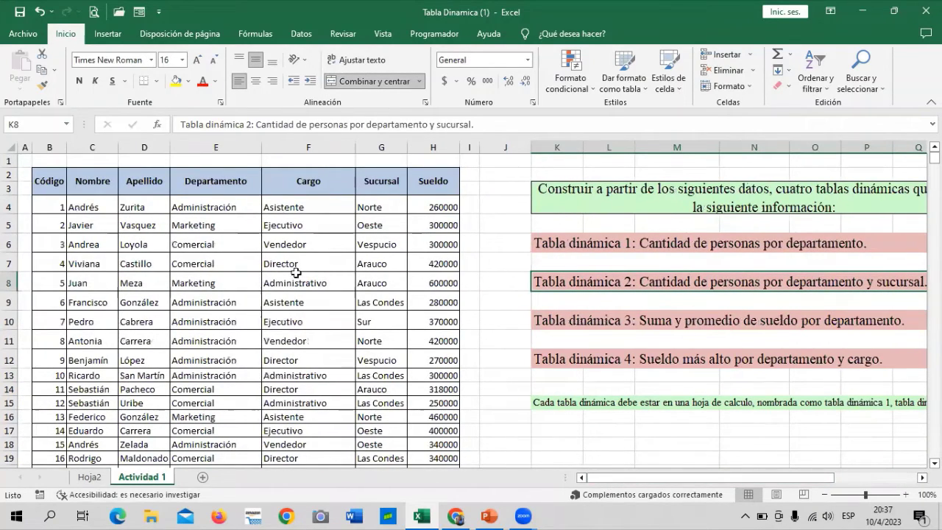
{"action": "left_click", "coordinate": [90, 479]}
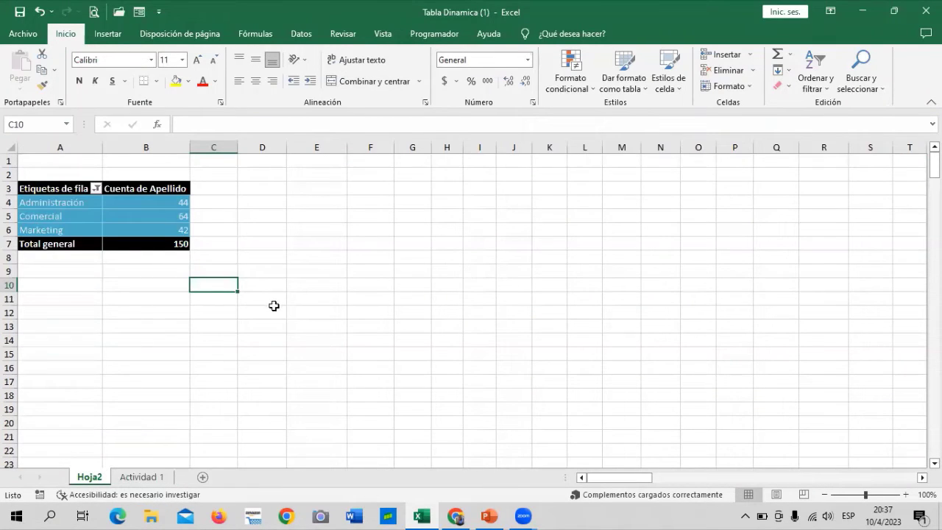
{"action": "left_click", "coordinate": [142, 479]}
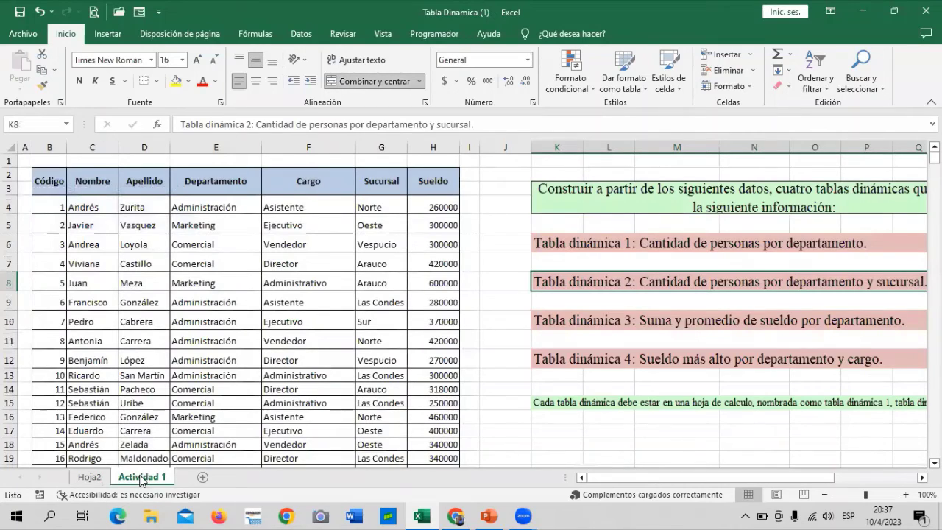
{"action": "left_click", "coordinate": [201, 263]}
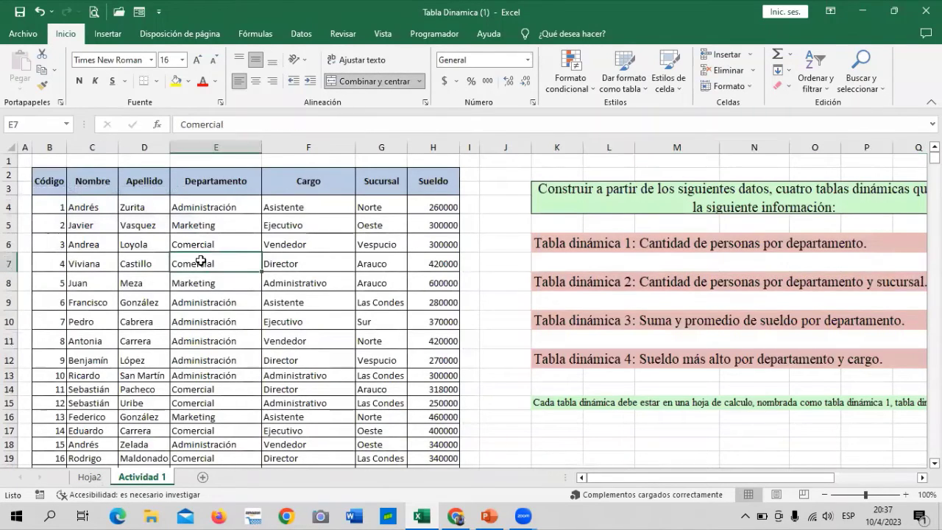
{"action": "left_click", "coordinate": [544, 433]}
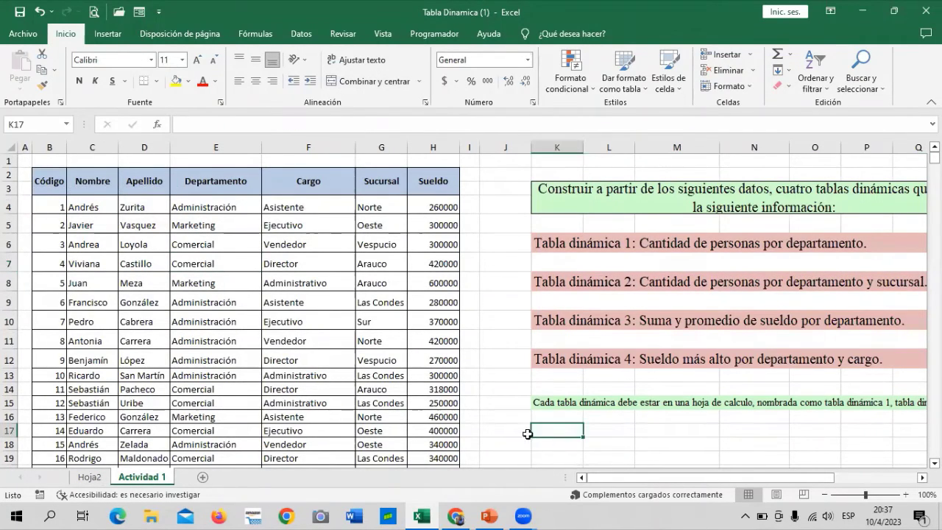
{"action": "left_click", "coordinate": [145, 280]}
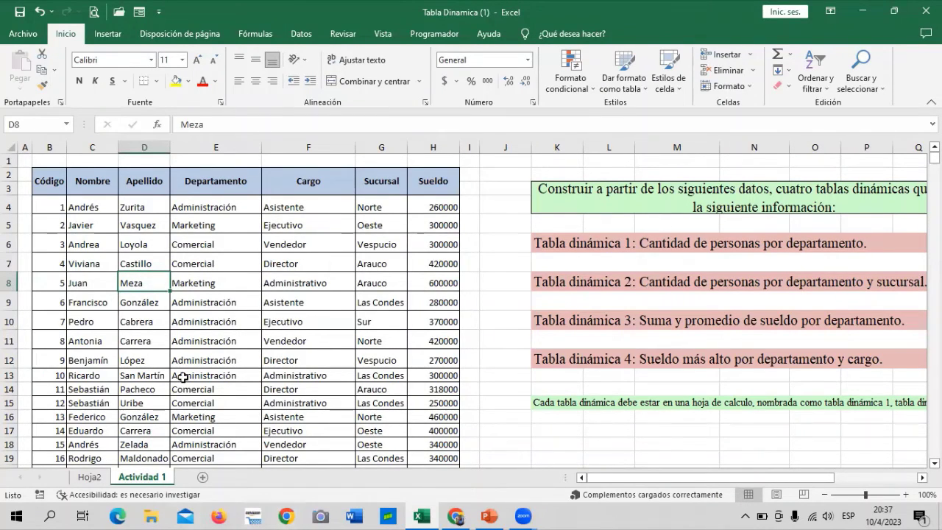
Open Recommended PivotTables and preview the Código by department options.
{"action": "left_click", "coordinate": [107, 34]}
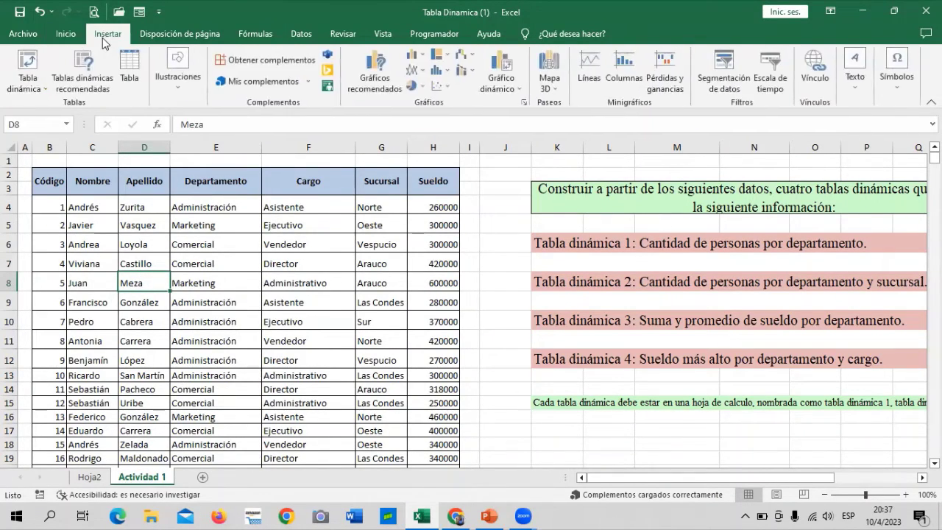
{"action": "left_click", "coordinate": [84, 84]}
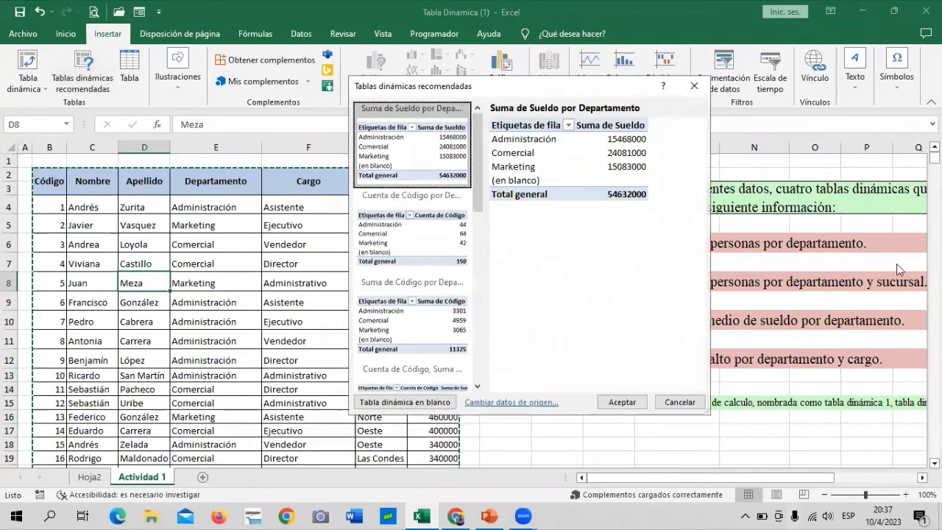
{"action": "left_click_drag", "start_coordinate": [530, 89], "coordinate": [420, 105]}
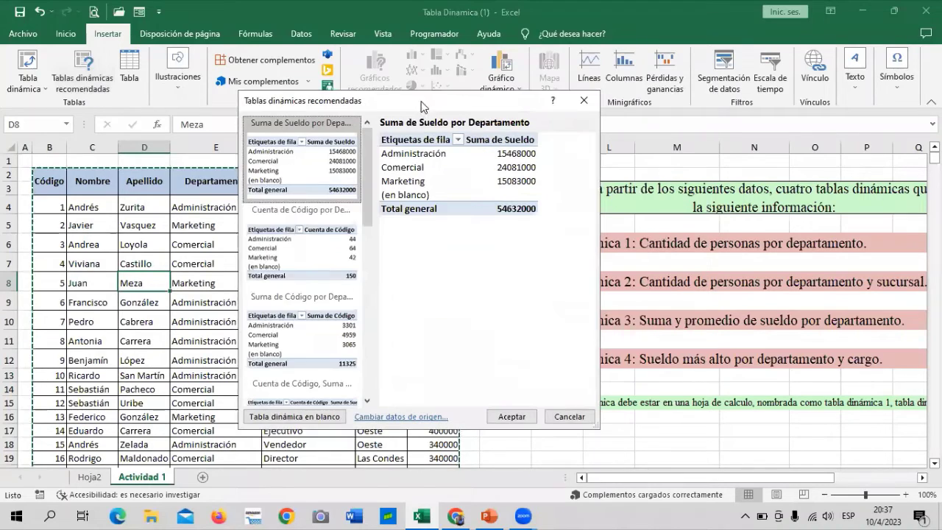
{"action": "left_click", "coordinate": [311, 247]}
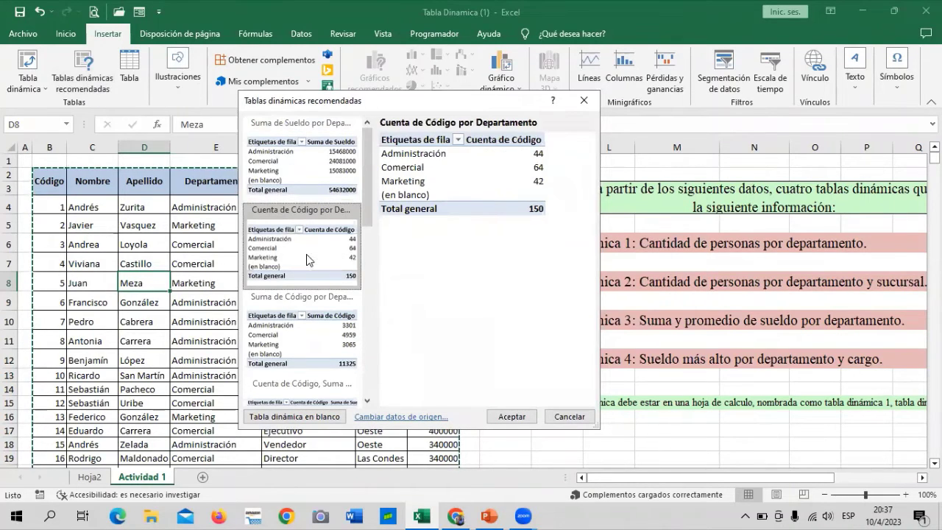
{"action": "left_click", "coordinate": [331, 302]}
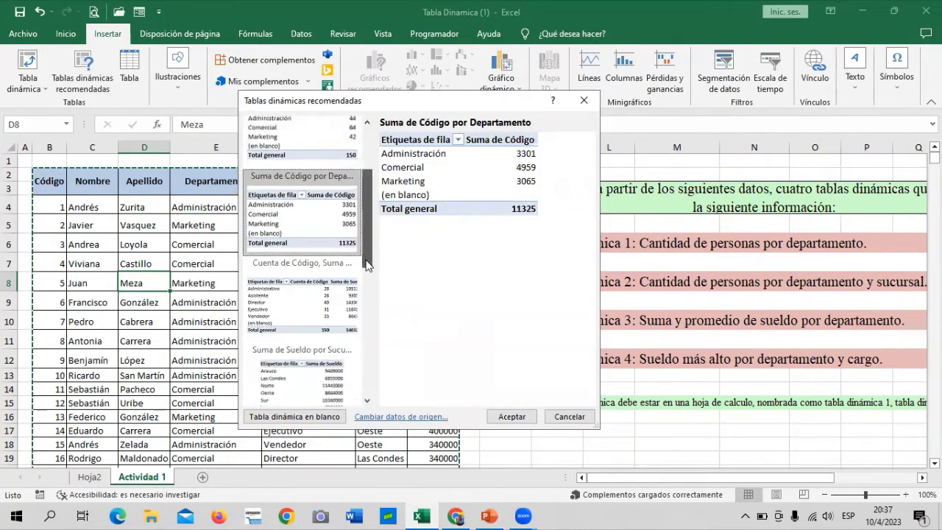
{"action": "left_click_drag", "start_coordinate": [365, 212], "coordinate": [366, 314]}
Choose 'Suma de Código por Cargo' and insert it on new sheet Hoja3.
{"action": "left_click", "coordinate": [324, 298]}
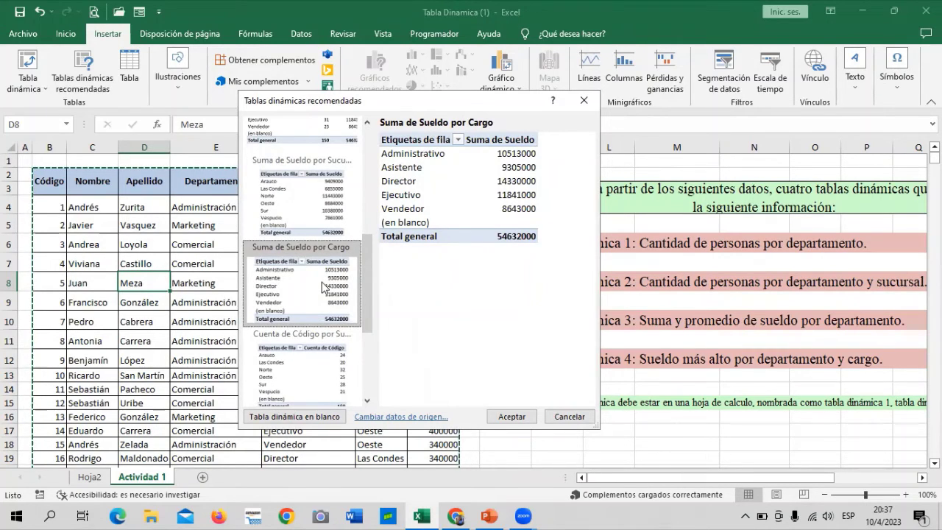
{"action": "left_click", "coordinate": [326, 191]}
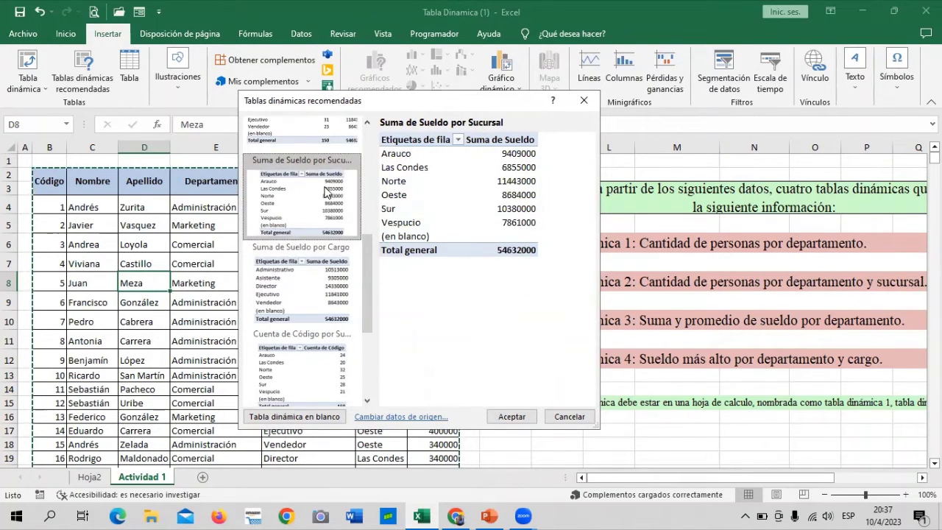
{"action": "left_click", "coordinate": [306, 384]}
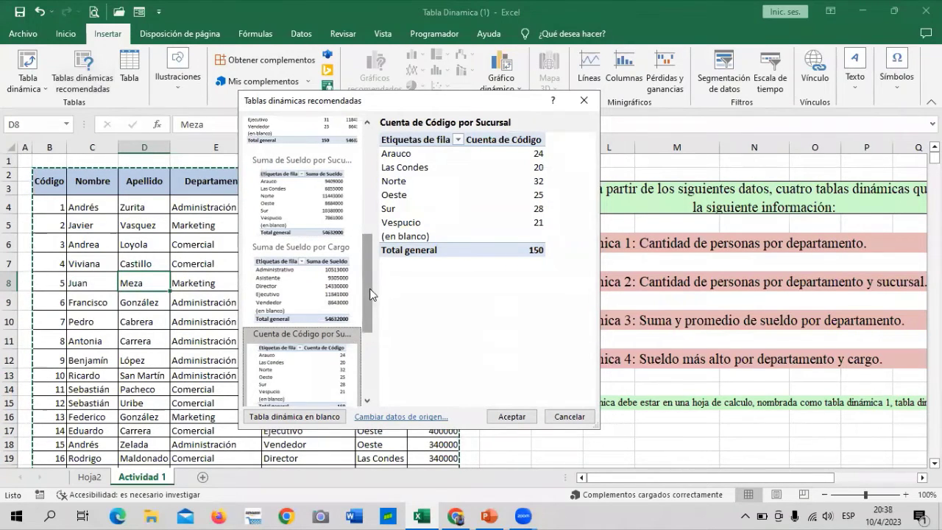
{"action": "scroll", "coordinate": [370, 294], "scroll_direction": "down", "scroll_amount": 3}
{"action": "left_click", "coordinate": [318, 287]}
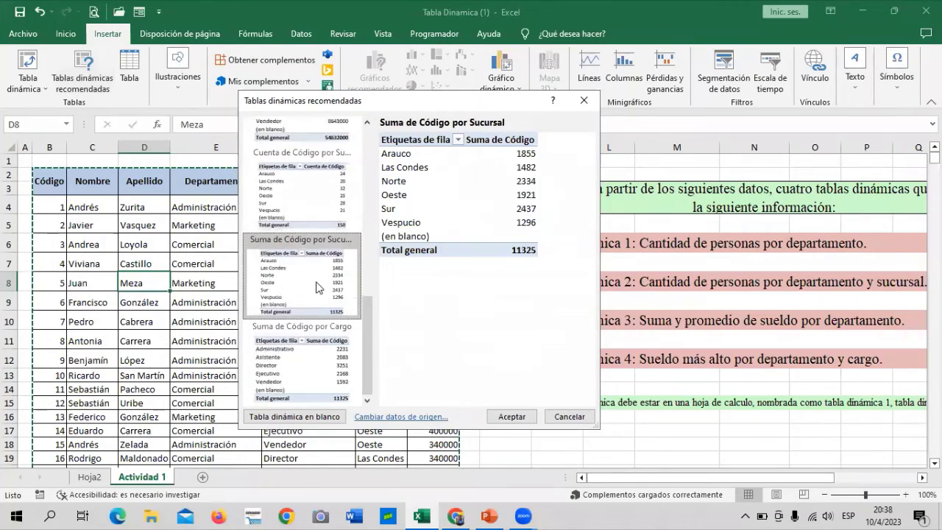
{"action": "left_click", "coordinate": [318, 378]}
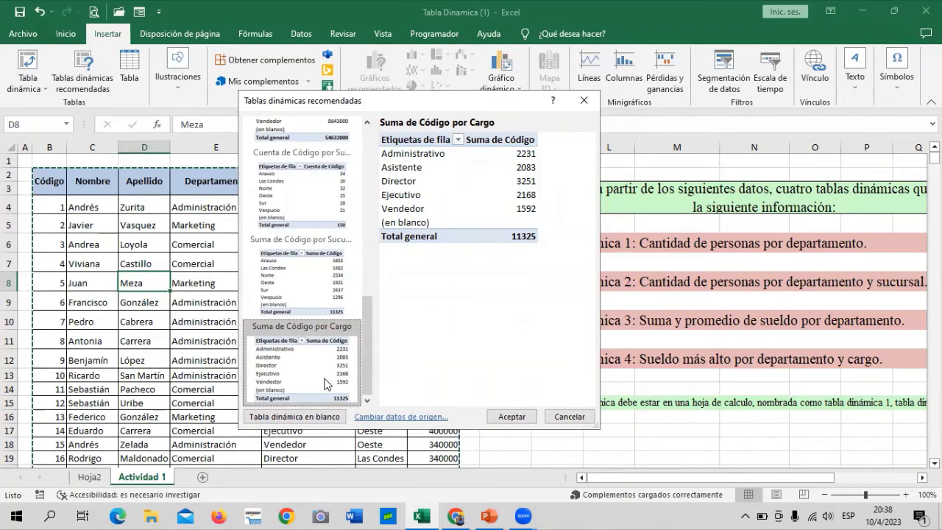
{"action": "left_click", "coordinate": [522, 419]}
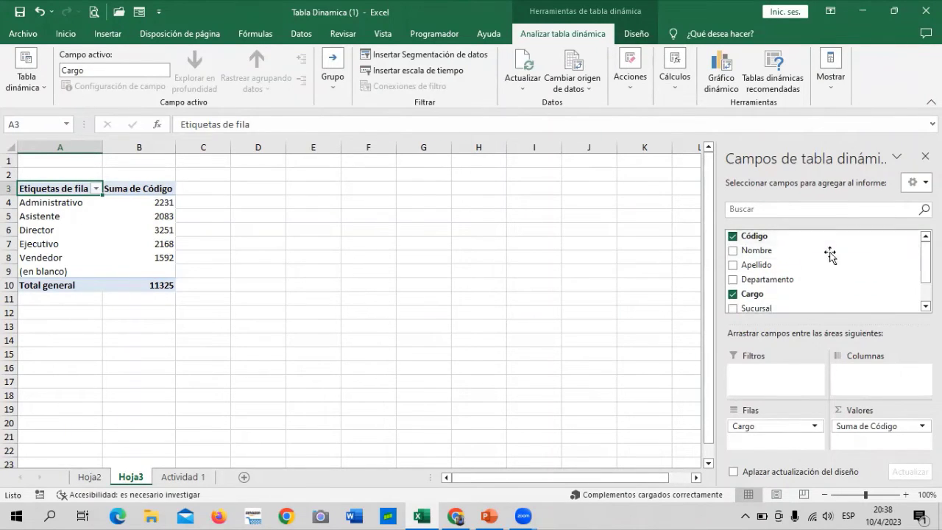
Remove Código and Cargo from the pivot and add Departamento to Filas.
{"action": "left_click", "coordinate": [733, 237]}
{"action": "left_click", "coordinate": [734, 295]}
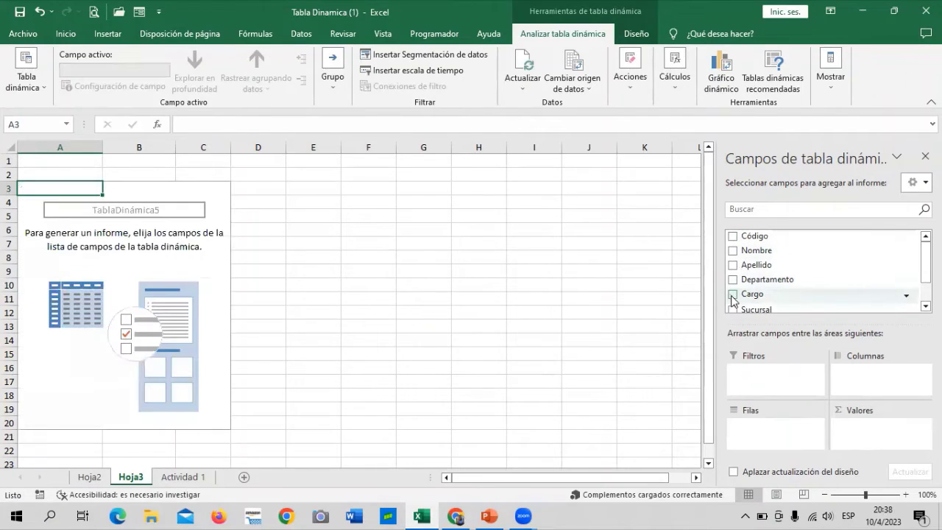
{"action": "scroll", "coordinate": [825, 280], "scroll_direction": "down", "scroll_amount": 2}
{"action": "scroll", "coordinate": [825, 280], "scroll_direction": "up", "scroll_amount": 2}
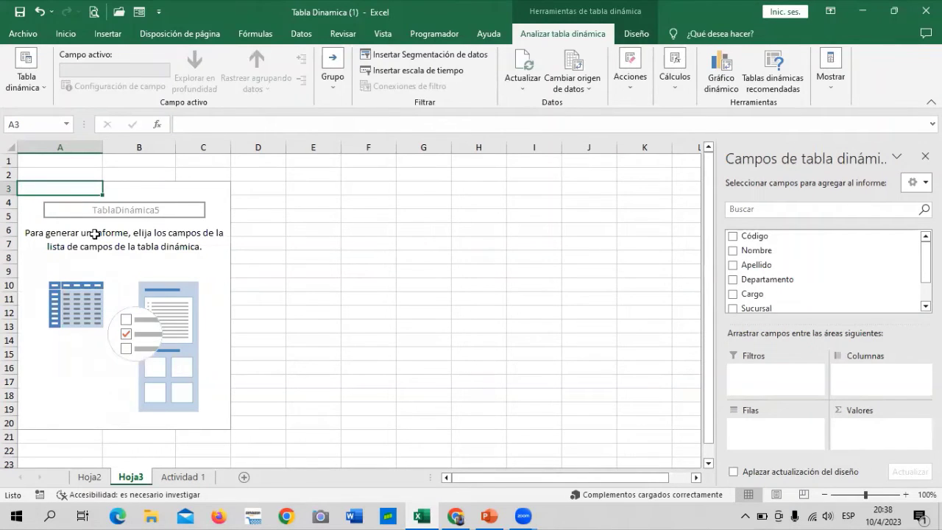
{"action": "left_click", "coordinate": [732, 280]}
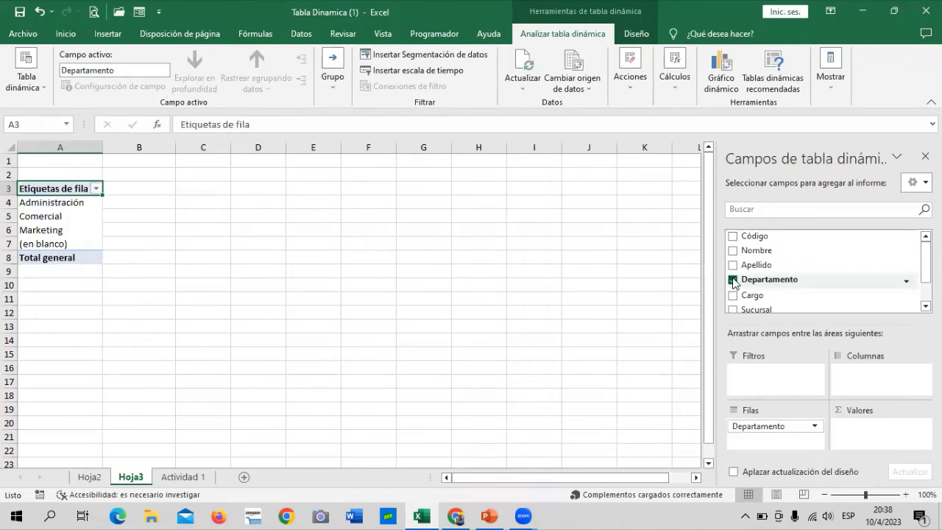
After checking the Tabla dinámica 2 instruction, nest Sucursal under Departamento in Filas.
{"action": "left_click", "coordinate": [182, 478]}
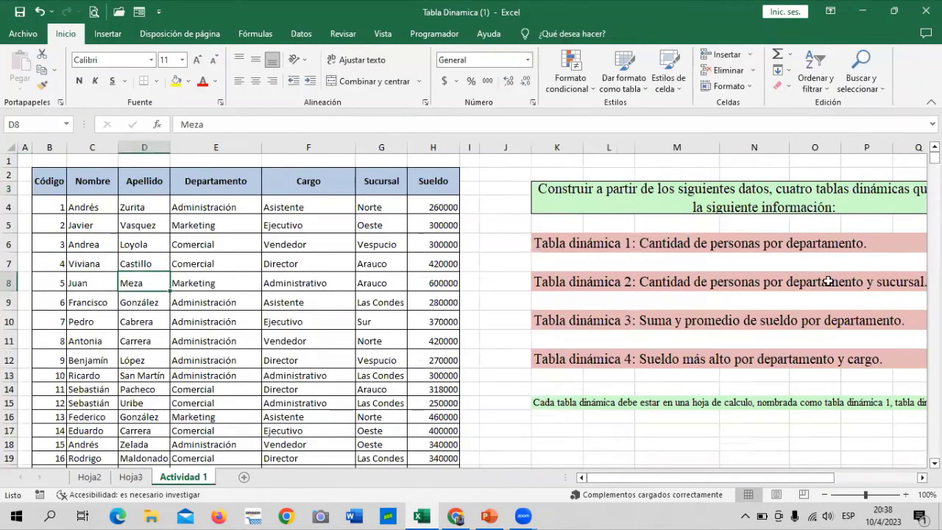
{"action": "left_click", "coordinate": [886, 282]}
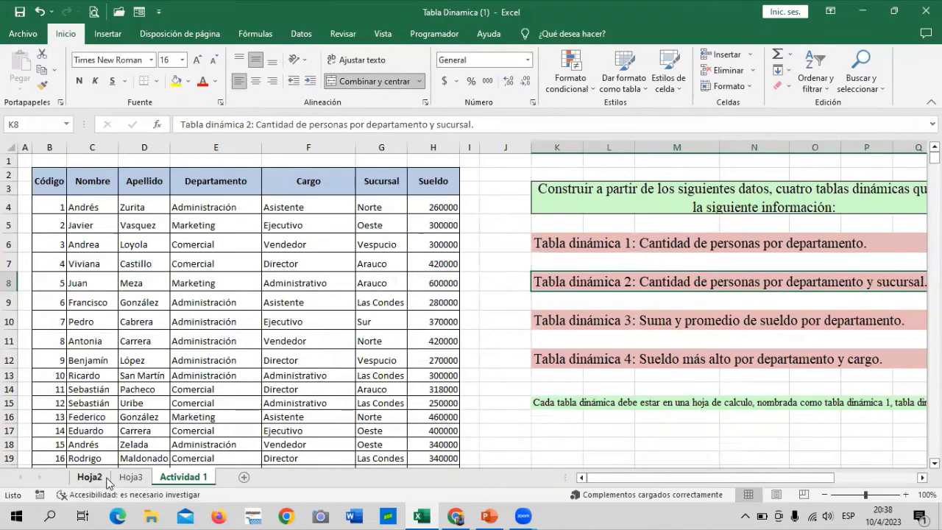
{"action": "left_click", "coordinate": [133, 479]}
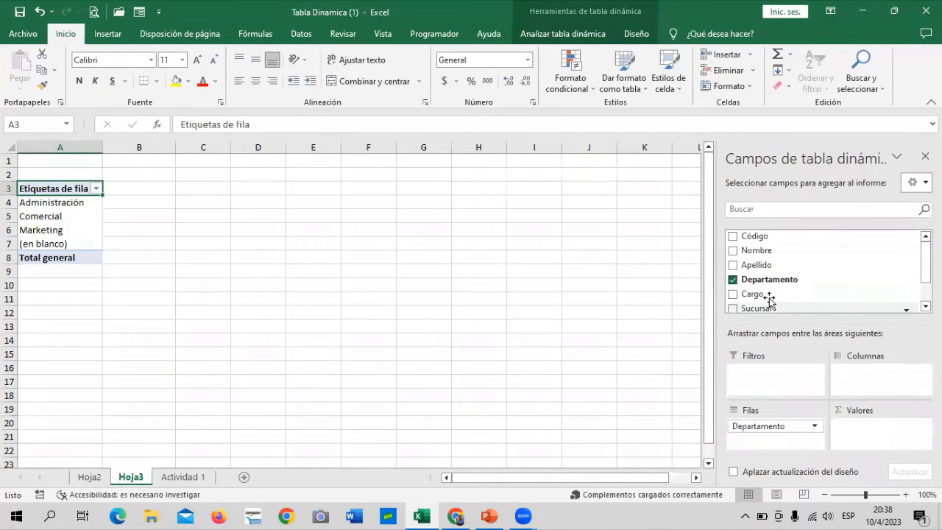
{"action": "scroll", "coordinate": [745, 297], "scroll_direction": "down", "scroll_amount": 2}
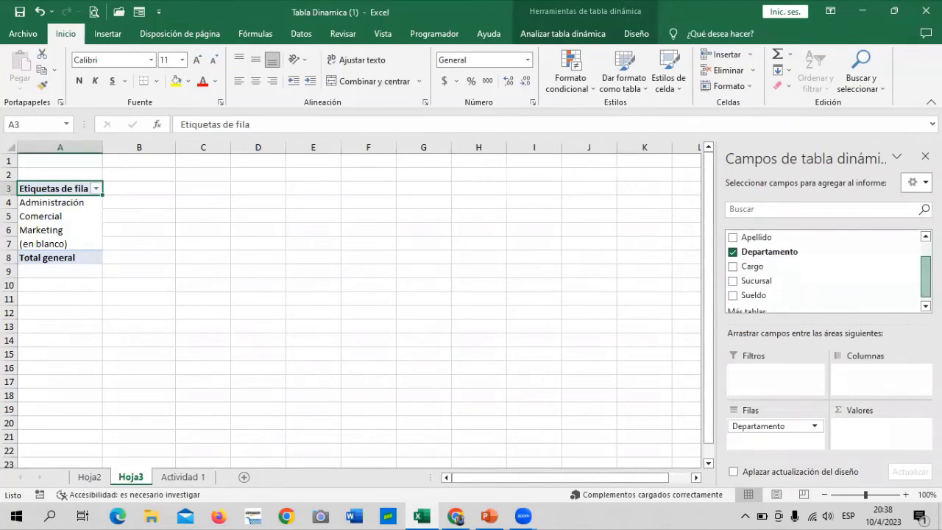
{"action": "left_click", "coordinate": [734, 281]}
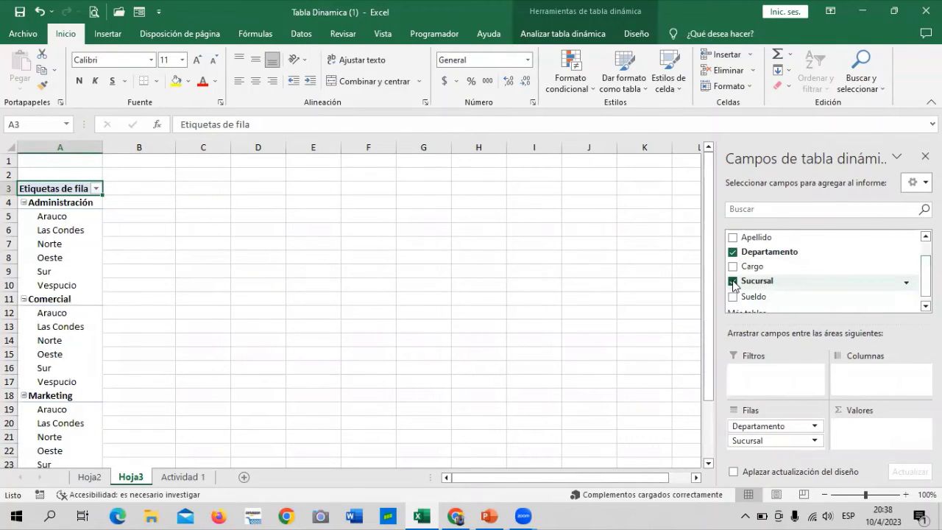
{"action": "scroll", "coordinate": [309, 306], "scroll_direction": "down", "scroll_amount": 3}
{"action": "scroll", "coordinate": [309, 306], "scroll_direction": "down", "scroll_amount": 1}
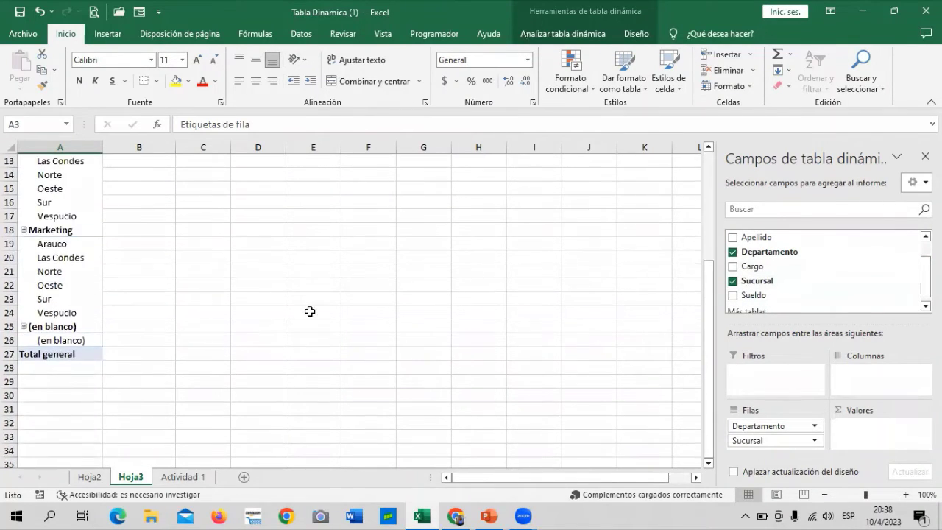
{"action": "scroll", "coordinate": [310, 312], "scroll_direction": "up", "scroll_amount": 4}
{"action": "scroll", "coordinate": [311, 315], "scroll_direction": "down", "scroll_amount": 2}
{"action": "scroll", "coordinate": [311, 315], "scroll_direction": "down", "scroll_amount": 1}
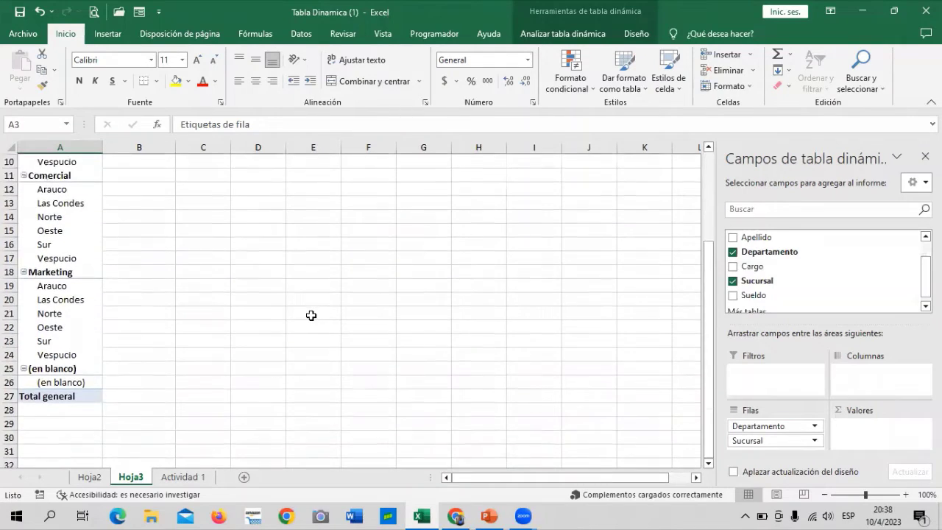
{"action": "scroll", "coordinate": [311, 315], "scroll_direction": "down", "scroll_amount": 1}
{"action": "scroll", "coordinate": [311, 315], "scroll_direction": "up", "scroll_amount": 1}
{"action": "scroll", "coordinate": [311, 315], "scroll_direction": "up", "scroll_amount": 2}
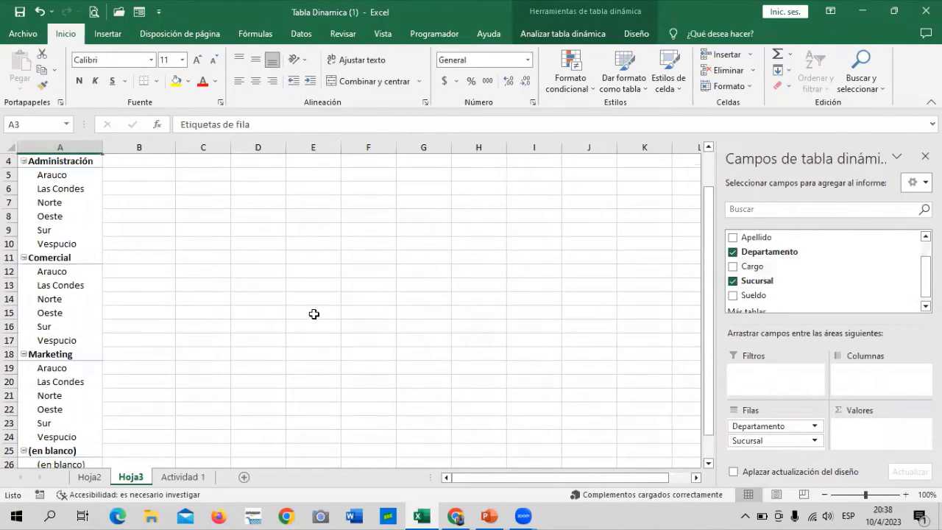
Move Departamento into the Hoja3 pivot's columns.
{"action": "left_click_drag", "start_coordinate": [792, 429], "coordinate": [887, 388]}
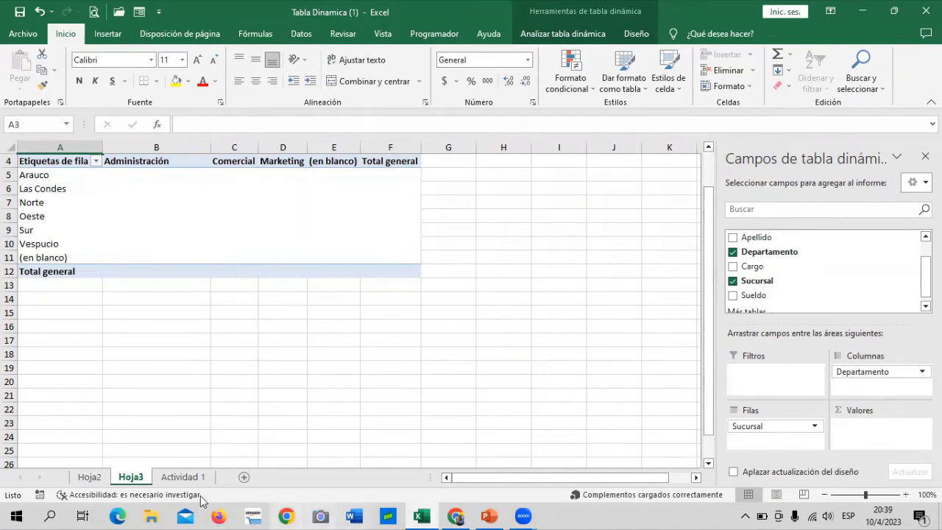
{"action": "left_click", "coordinate": [183, 478]}
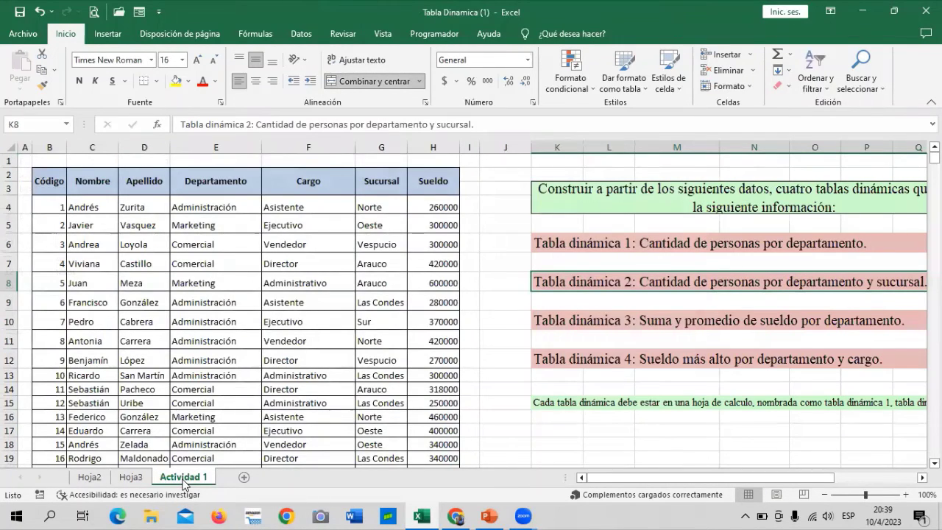
{"action": "left_click", "coordinate": [131, 479]}
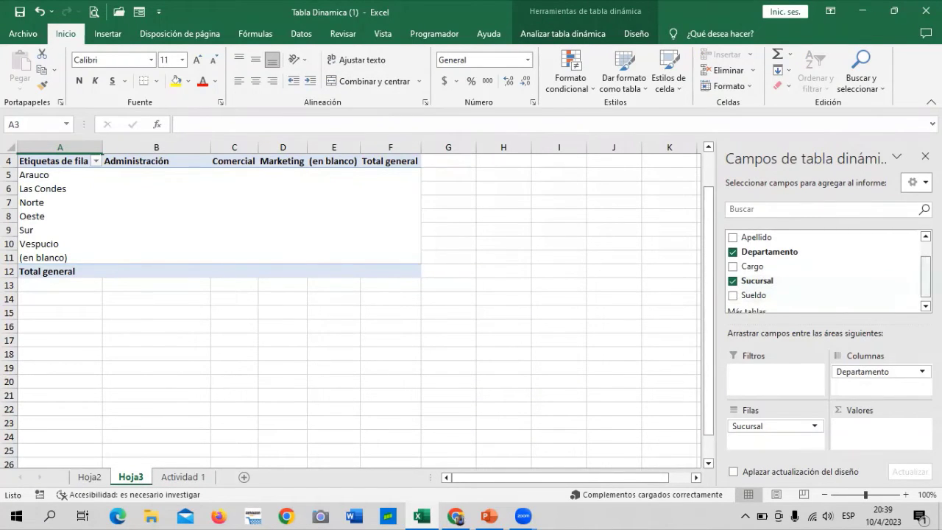
{"action": "scroll", "coordinate": [824, 272], "scroll_direction": "up", "scroll_amount": 2}
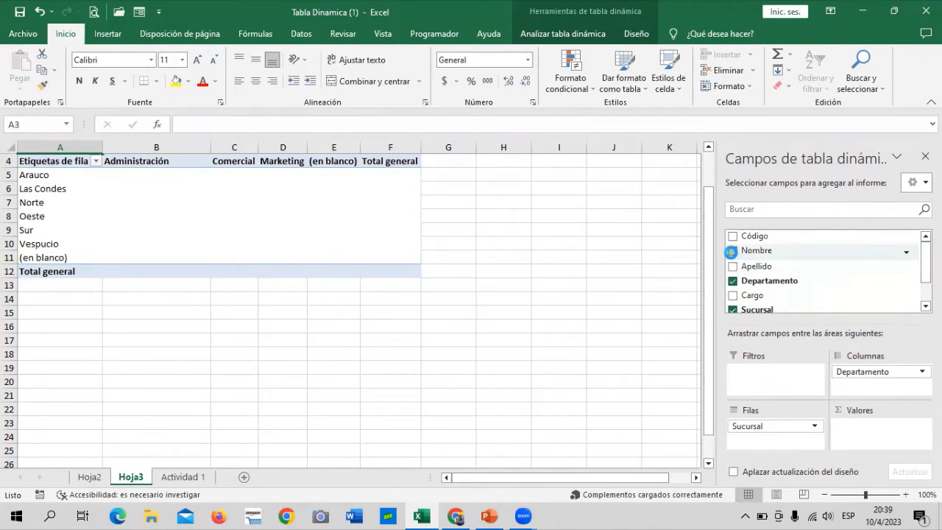
Count Nombre in the values and remove Nombre from the rows, leaving Sucursal rows.
{"action": "left_click", "coordinate": [732, 251]}
{"action": "left_click_drag", "start_coordinate": [795, 255], "coordinate": [880, 436]}
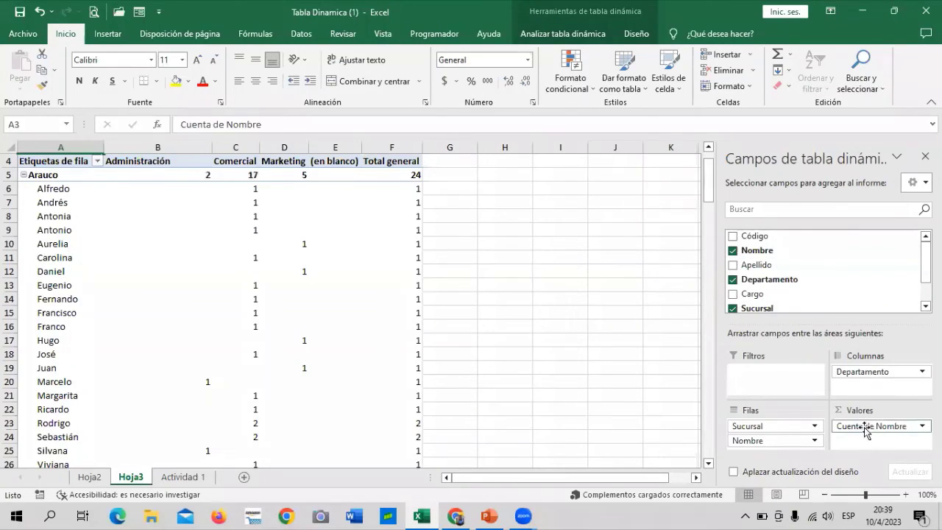
{"action": "left_click", "coordinate": [793, 441]}
{"action": "left_click", "coordinate": [736, 408]}
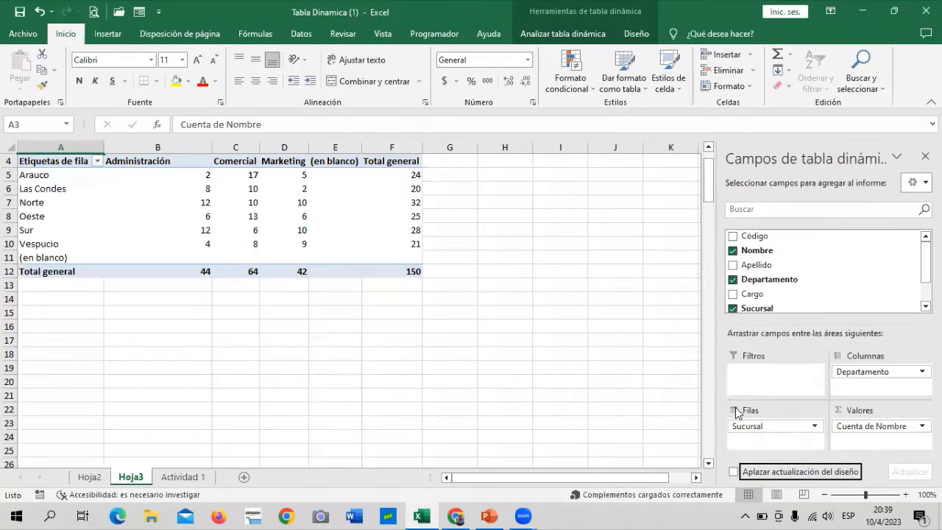
{"action": "left_click", "coordinate": [630, 382]}
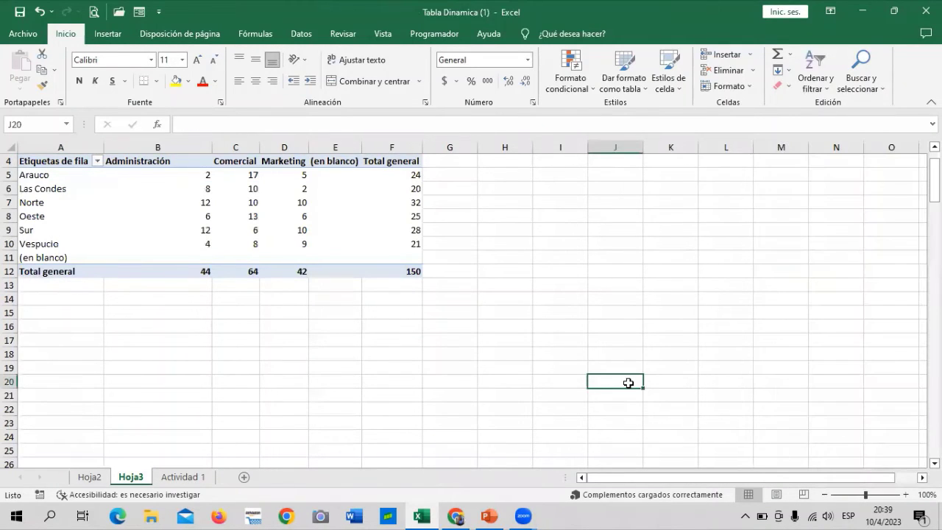
{"action": "scroll", "coordinate": [540, 348], "scroll_direction": "up", "scroll_amount": 1}
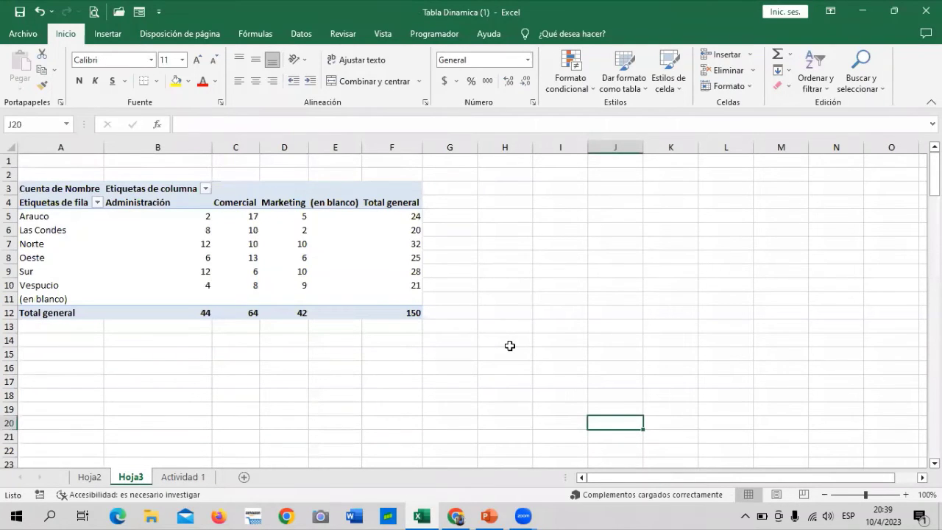
Swap the pivot so Departamento forms the rows and Sucursal the columns, total still 150.
{"action": "left_click", "coordinate": [373, 249]}
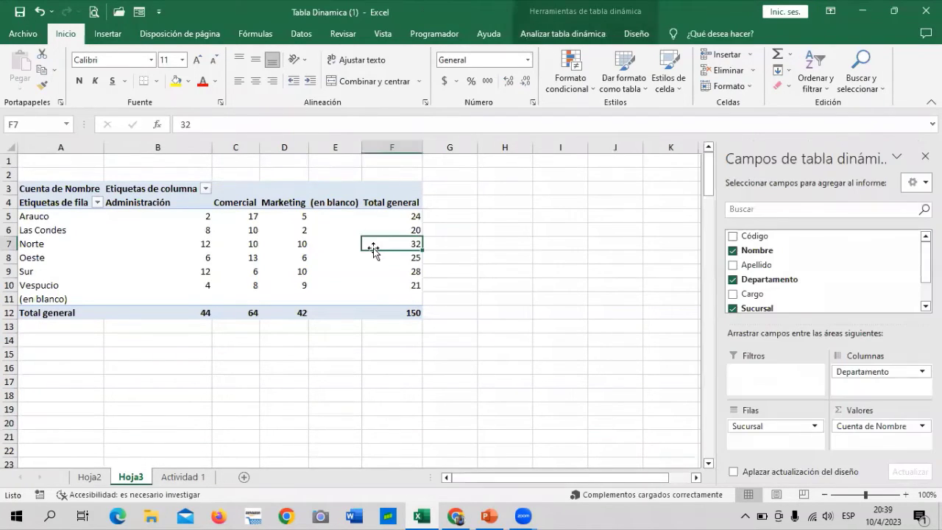
{"action": "mouse_move", "coordinate": [375, 246]}
{"action": "left_click", "coordinate": [406, 312]}
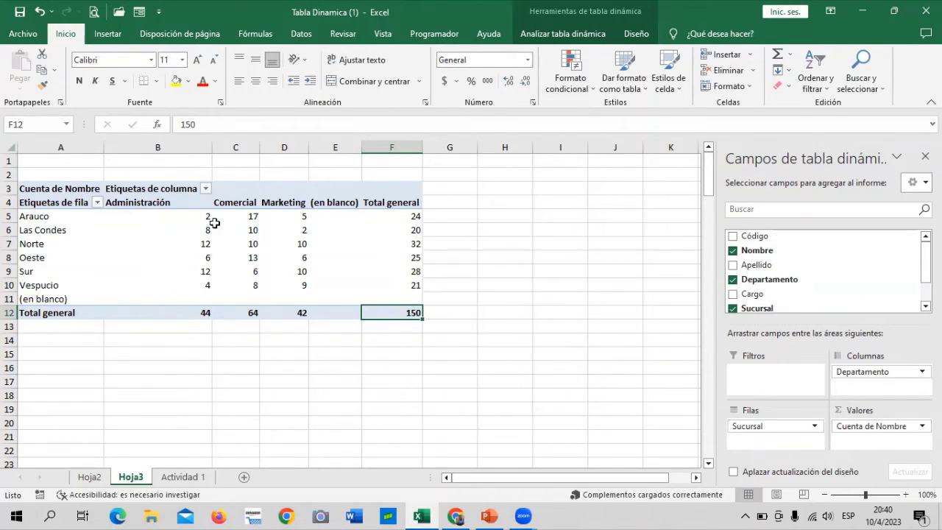
{"action": "left_click", "coordinate": [356, 203]}
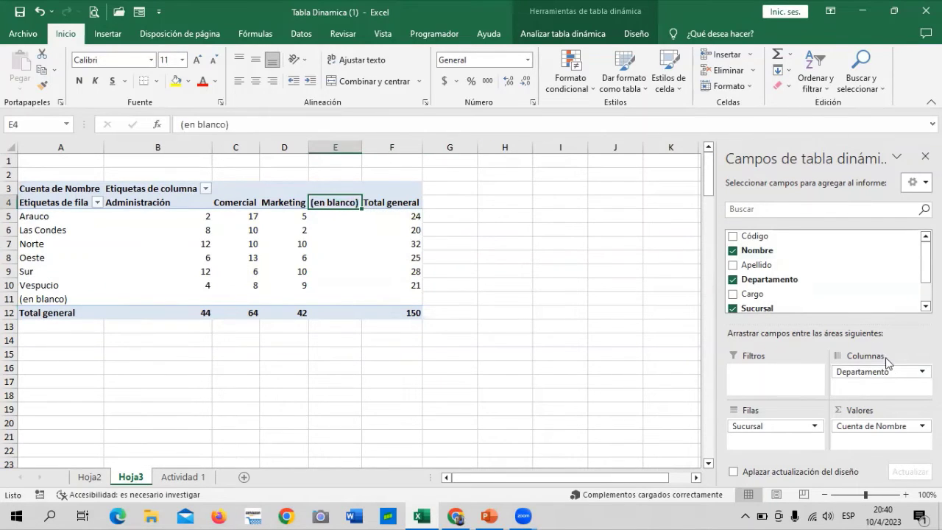
{"action": "mouse_move", "coordinate": [883, 372]}
{"action": "left_mouse_down"}
{"action": "mouse_move", "coordinate": [762, 441]}
{"action": "mouse_move", "coordinate": [875, 373]}
{"action": "left_mouse_up"}
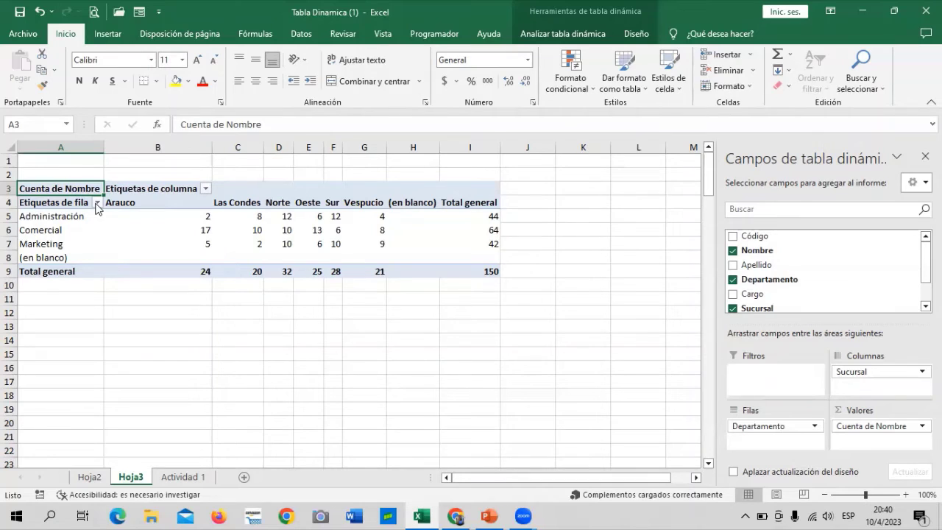
Look through the branch and department filter lists without changing anything.
{"action": "left_click", "coordinate": [206, 190]}
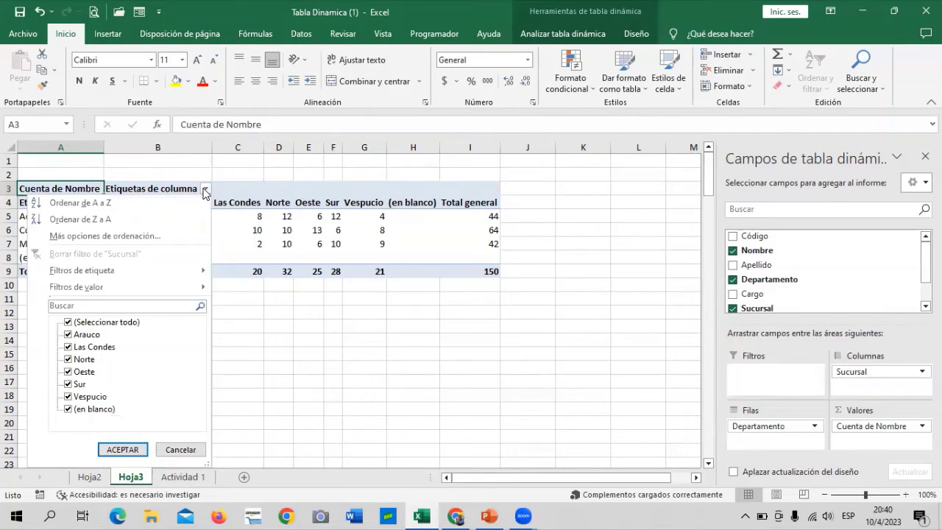
{"action": "left_click", "coordinate": [386, 361]}
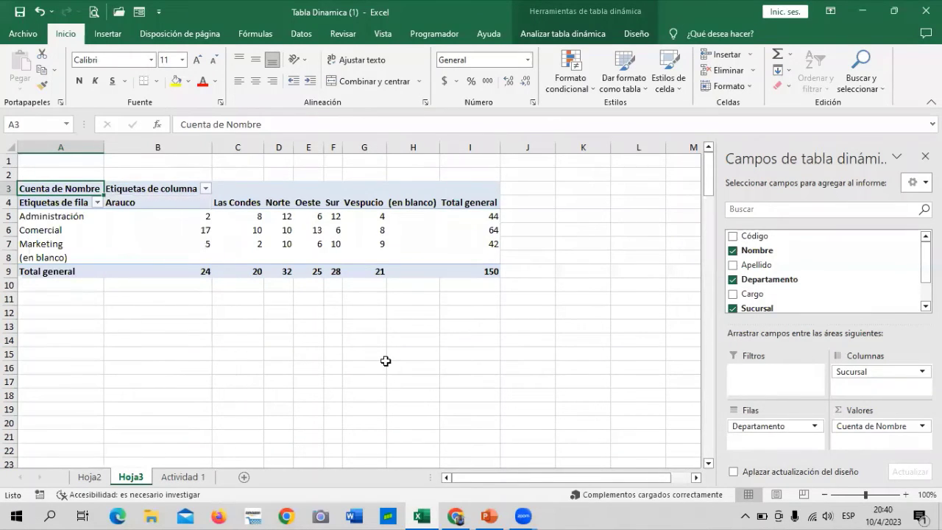
{"action": "mouse_move", "coordinate": [370, 252]}
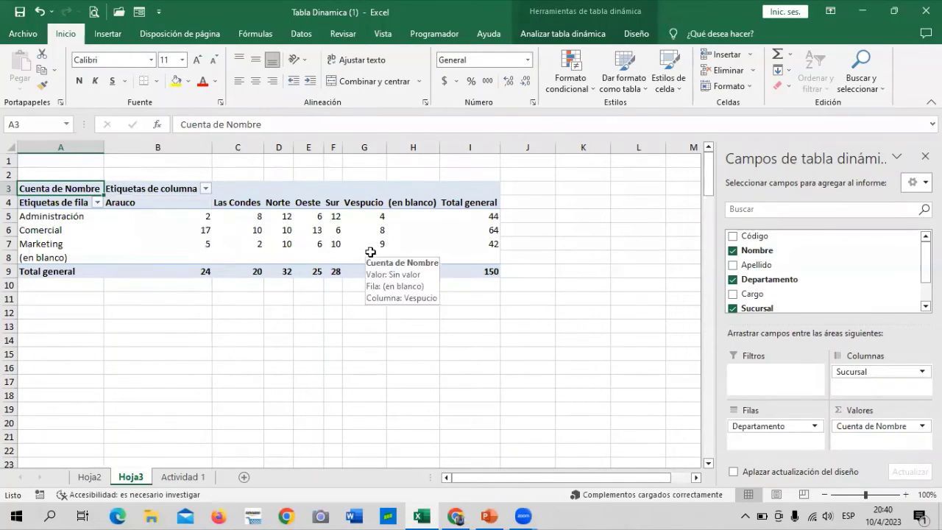
{"action": "left_click", "coordinate": [95, 201]}
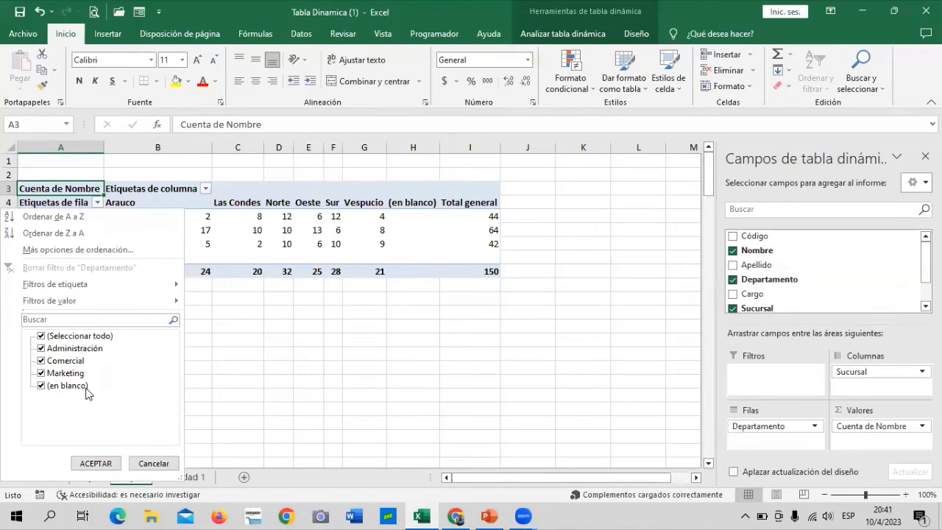
{"action": "left_click", "coordinate": [204, 189]}
Filter the branch columns to only Norte and Oeste, giving a total of 57.
{"action": "left_click", "coordinate": [205, 190]}
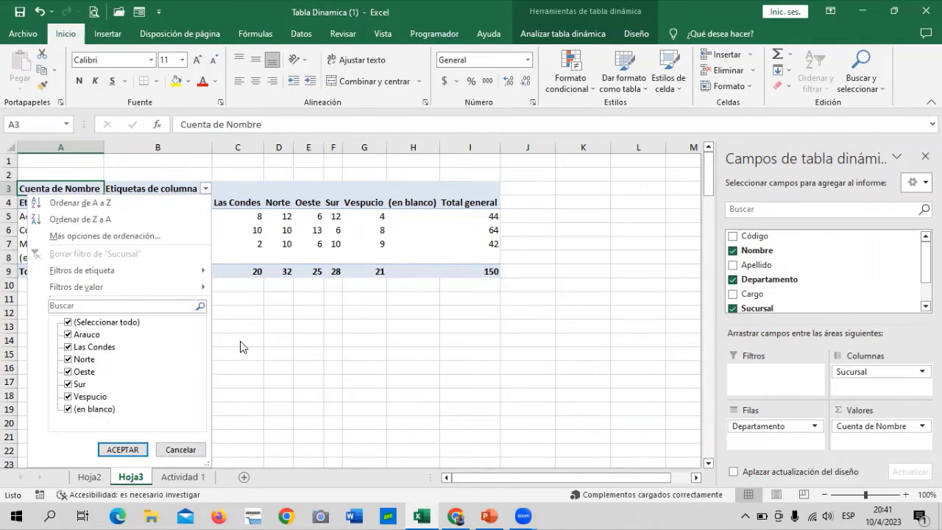
{"action": "left_click", "coordinate": [68, 409]}
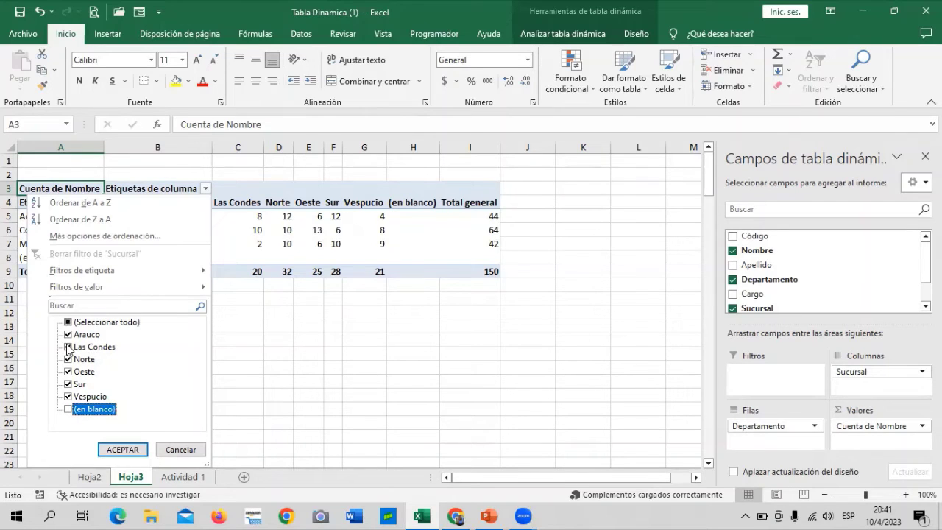
{"action": "left_click", "coordinate": [68, 324]}
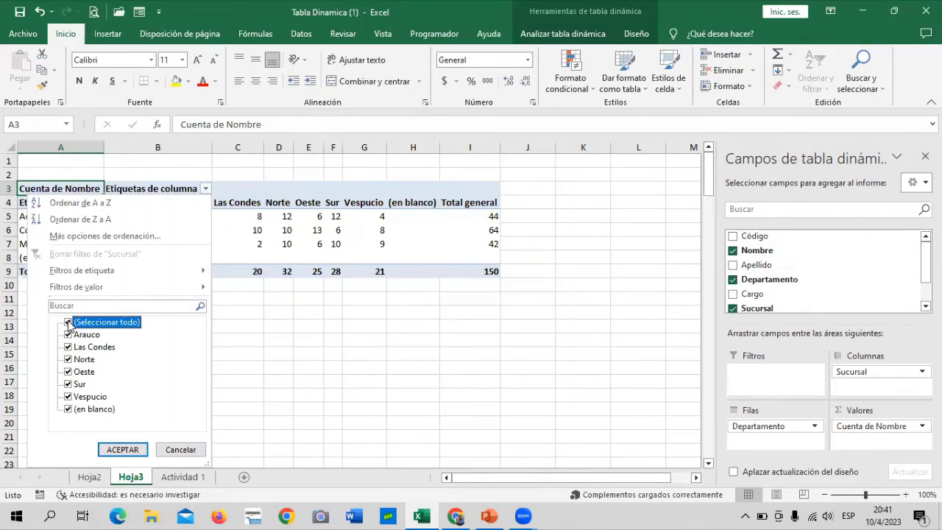
{"action": "left_click", "coordinate": [68, 323]}
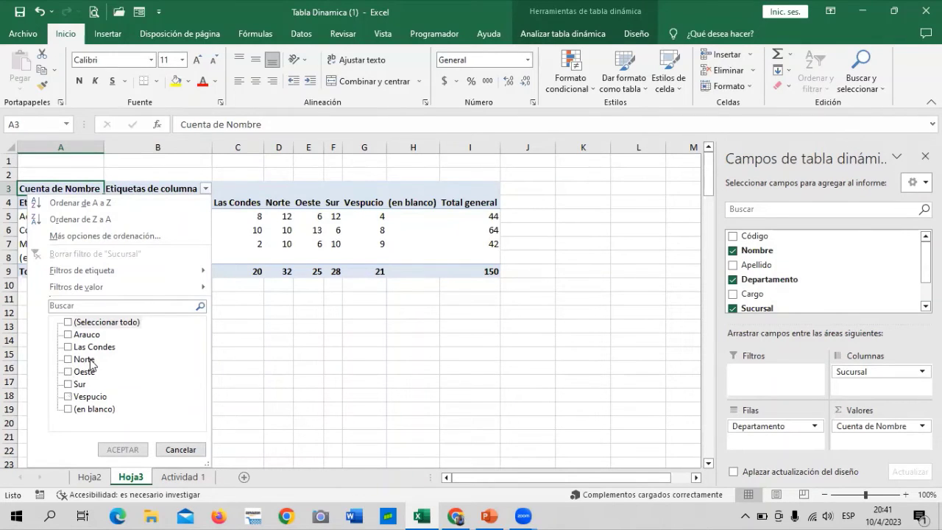
{"action": "left_click", "coordinate": [68, 359]}
{"action": "left_click", "coordinate": [69, 372]}
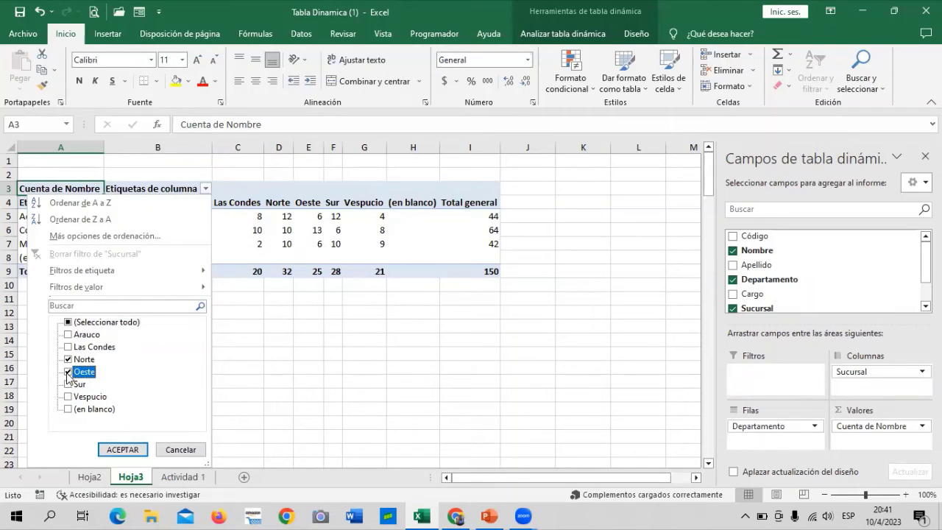
{"action": "left_click", "coordinate": [123, 449]}
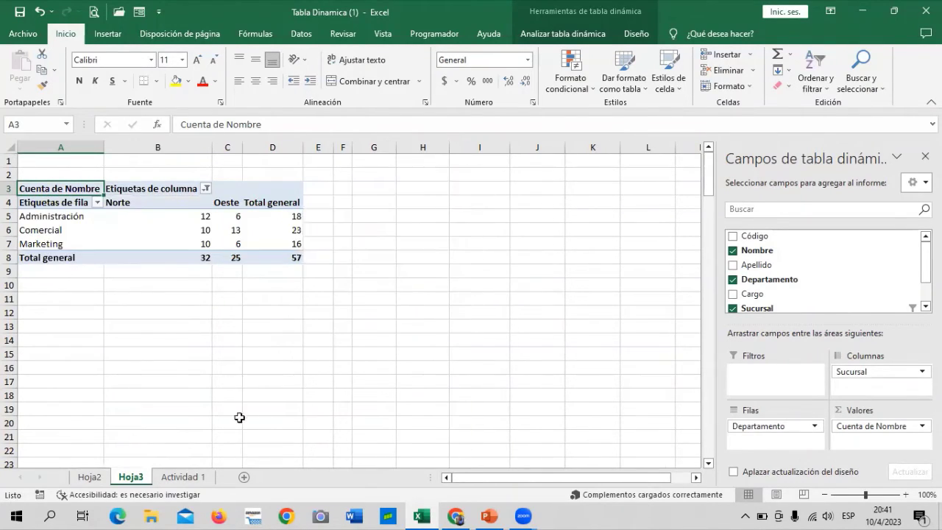
{"action": "left_click", "coordinate": [322, 381]}
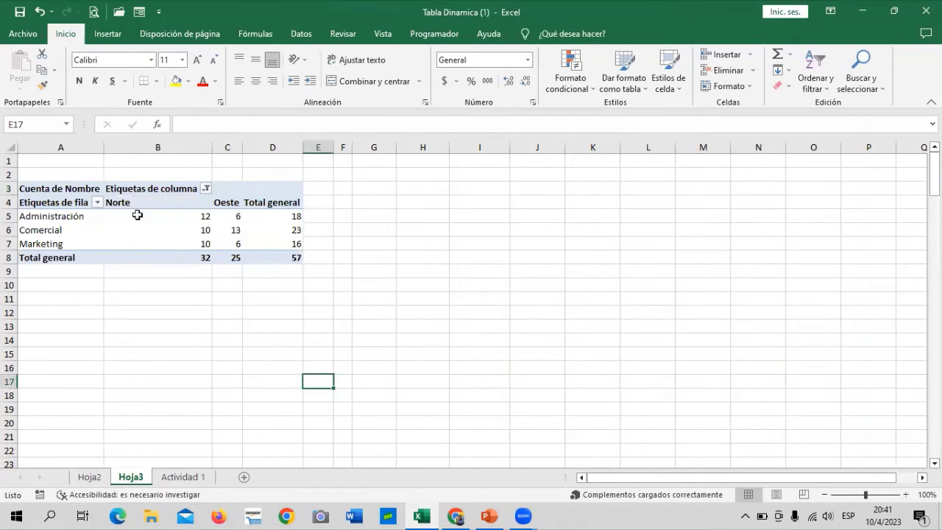
Re-select all branches in the column filter so Arauco through Vespucio return, total 150.
{"action": "left_click", "coordinate": [125, 195]}
{"action": "left_click", "coordinate": [226, 195]}
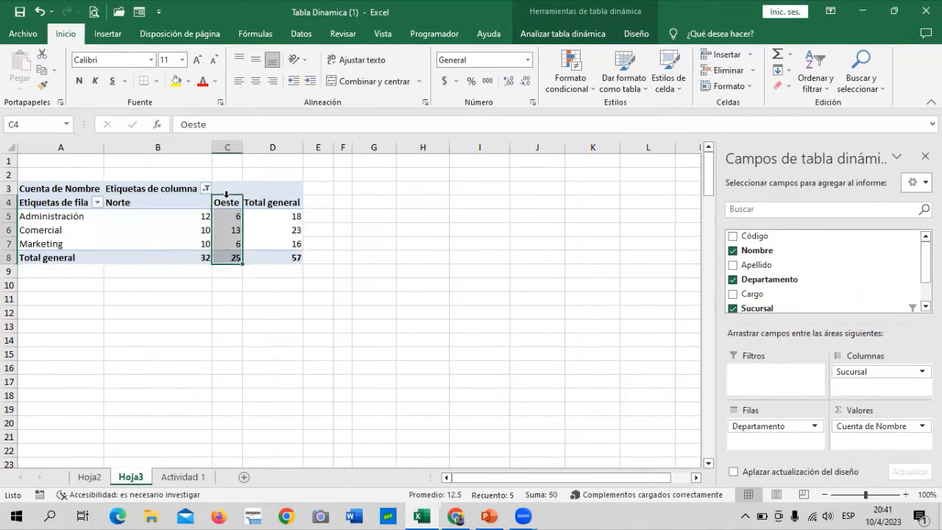
{"action": "left_click", "coordinate": [282, 193]}
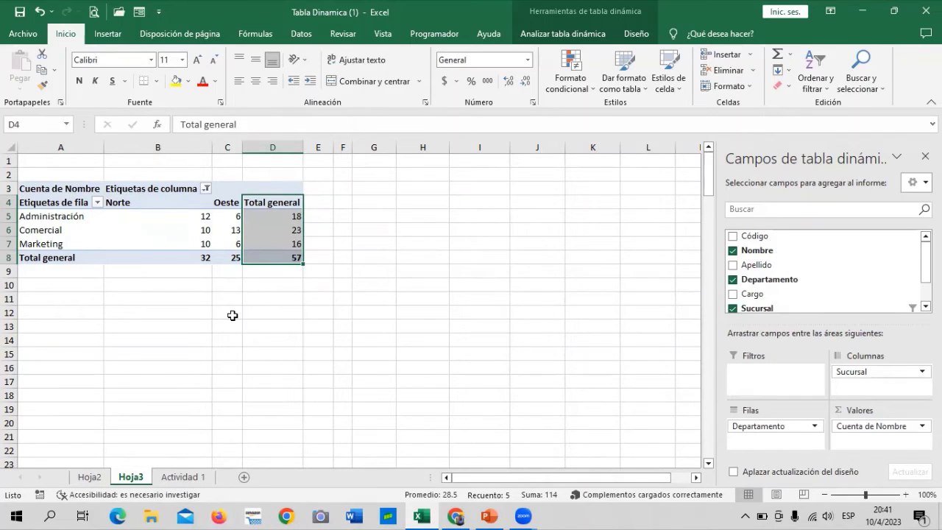
{"action": "left_click", "coordinate": [206, 189]}
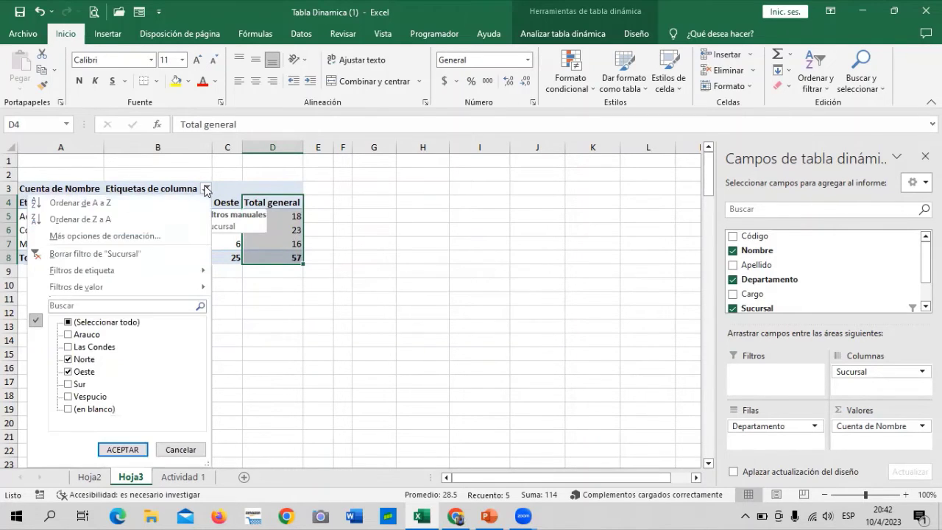
{"action": "left_click", "coordinate": [69, 323]}
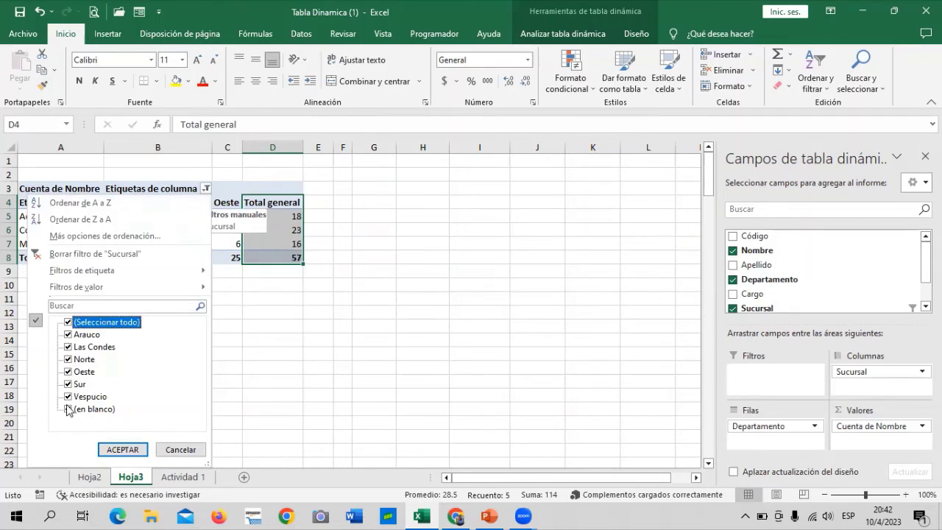
{"action": "left_click", "coordinate": [70, 409]}
{"action": "left_click", "coordinate": [118, 448]}
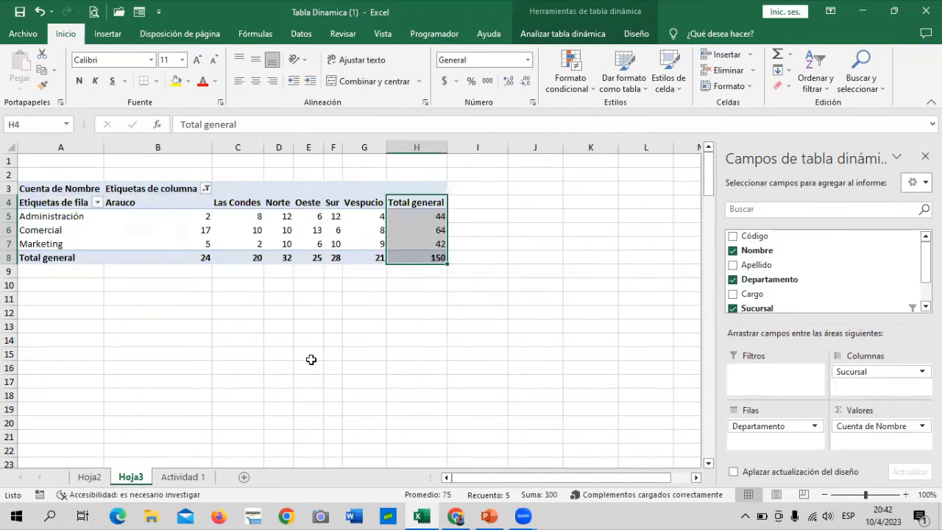
{"action": "left_click_drag", "start_coordinate": [312, 358], "coordinate": [319, 368]}
{"action": "left_click", "coordinate": [127, 240]}
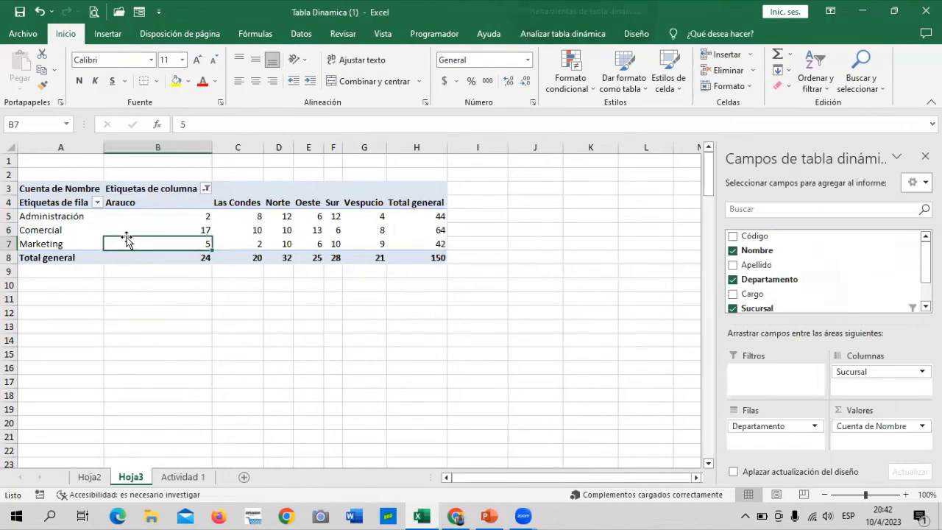
{"action": "left_click", "coordinate": [97, 202]}
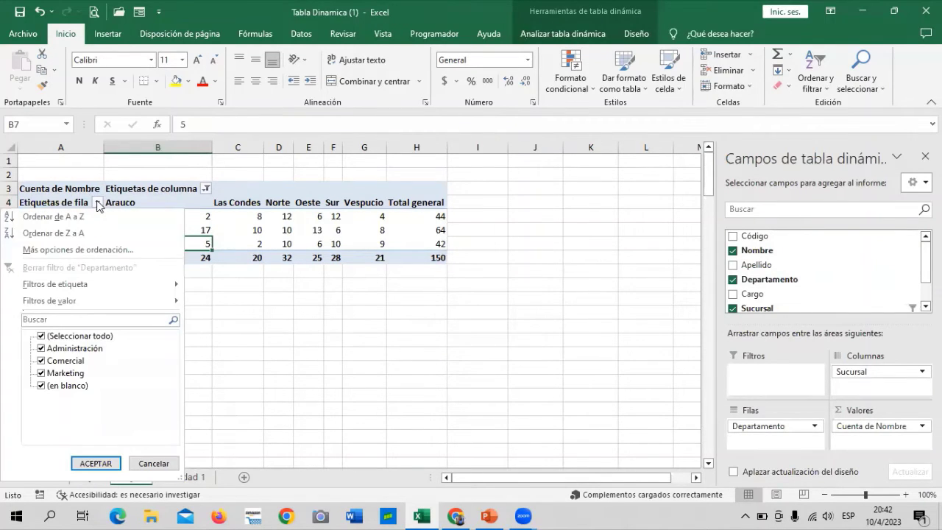
{"action": "left_click", "coordinate": [41, 335]}
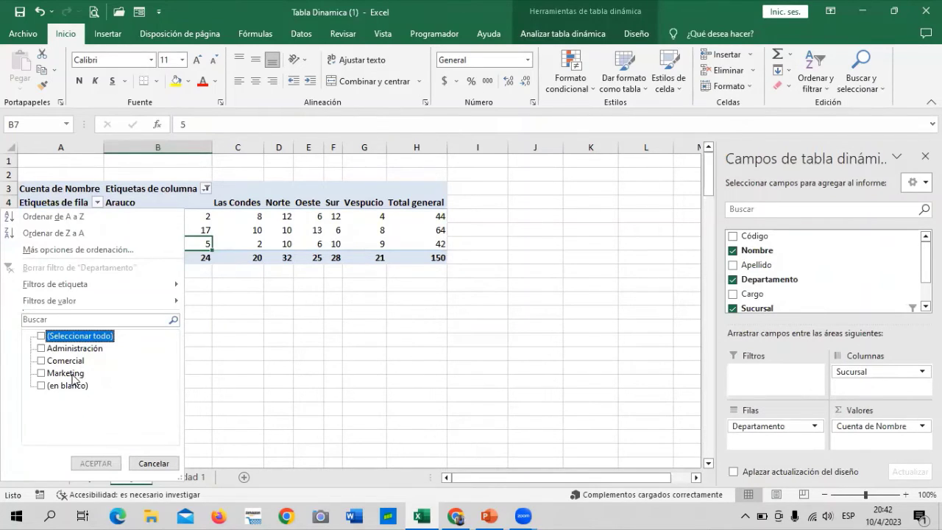
{"action": "left_click", "coordinate": [41, 373]}
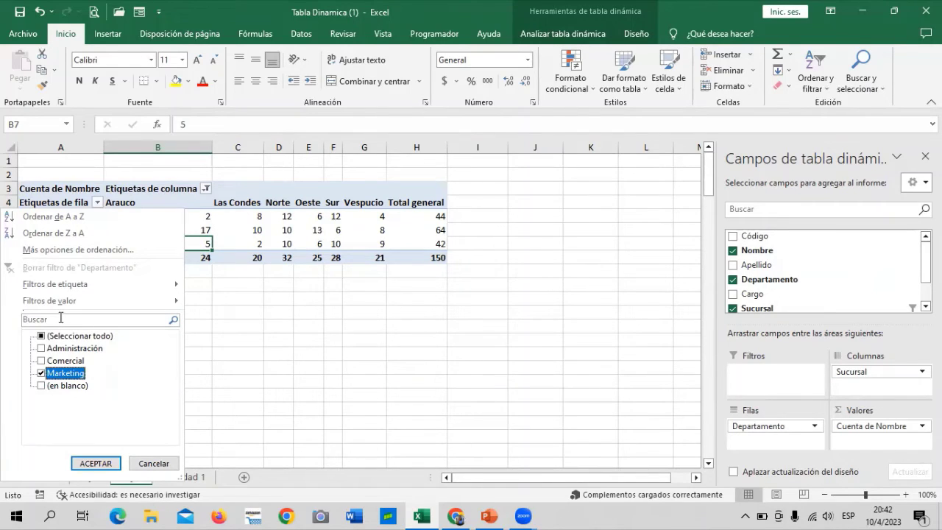
{"action": "left_click", "coordinate": [100, 461]}
{"action": "left_click", "coordinate": [274, 381]}
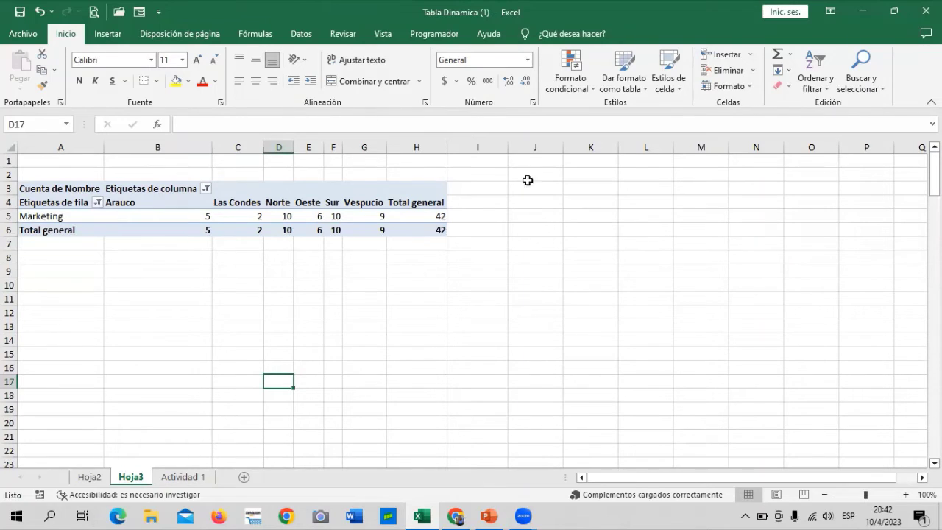
{"action": "left_click", "coordinate": [430, 228]}
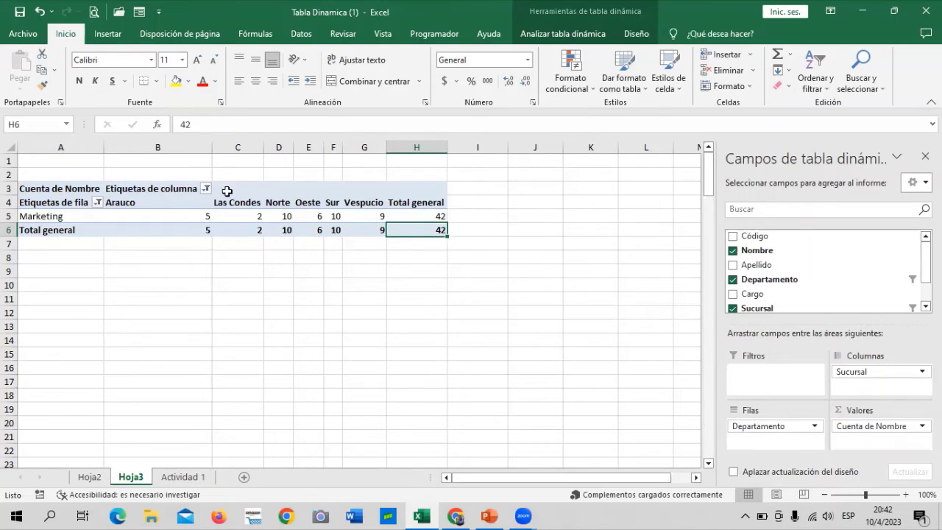
{"action": "left_click", "coordinate": [98, 202]}
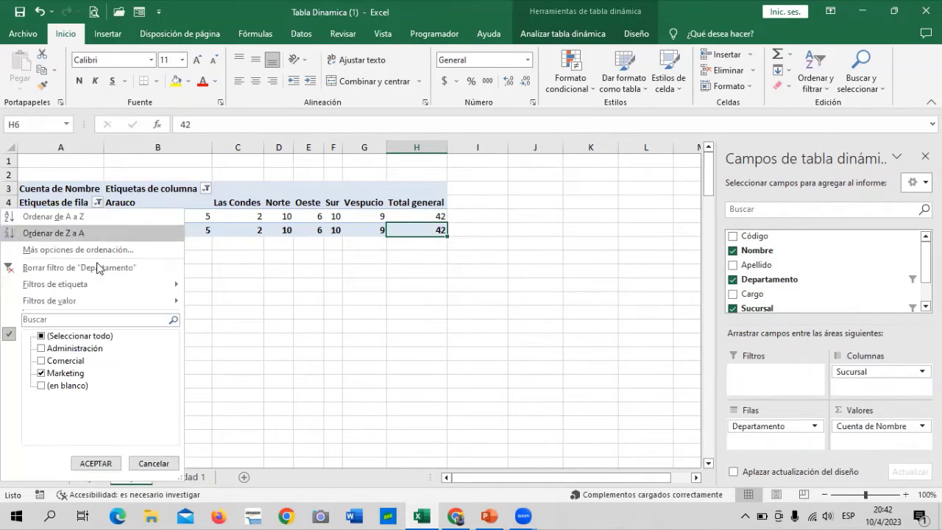
{"action": "left_click", "coordinate": [41, 348]}
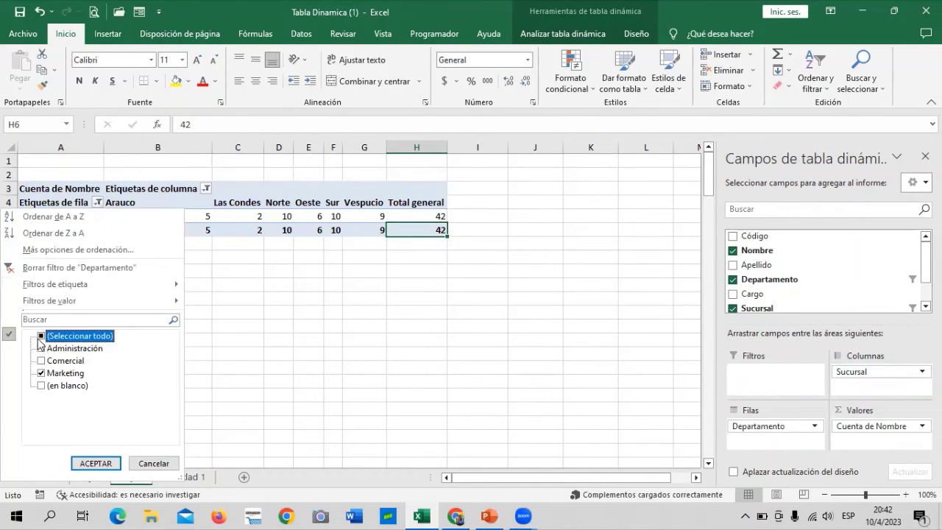
{"action": "left_click", "coordinate": [41, 360]}
{"action": "left_click", "coordinate": [41, 386]}
{"action": "left_click", "coordinate": [41, 386]}
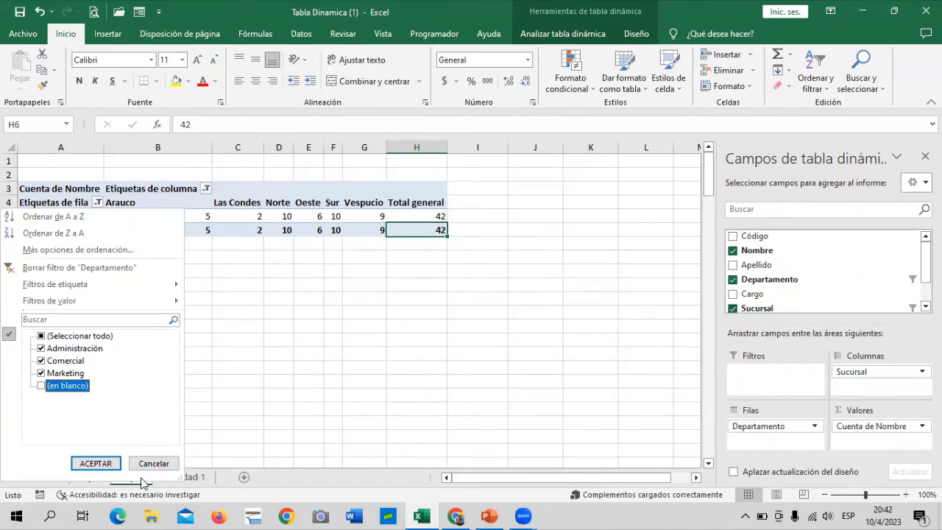
{"action": "left_click", "coordinate": [95, 464]}
{"action": "left_click", "coordinate": [371, 372]}
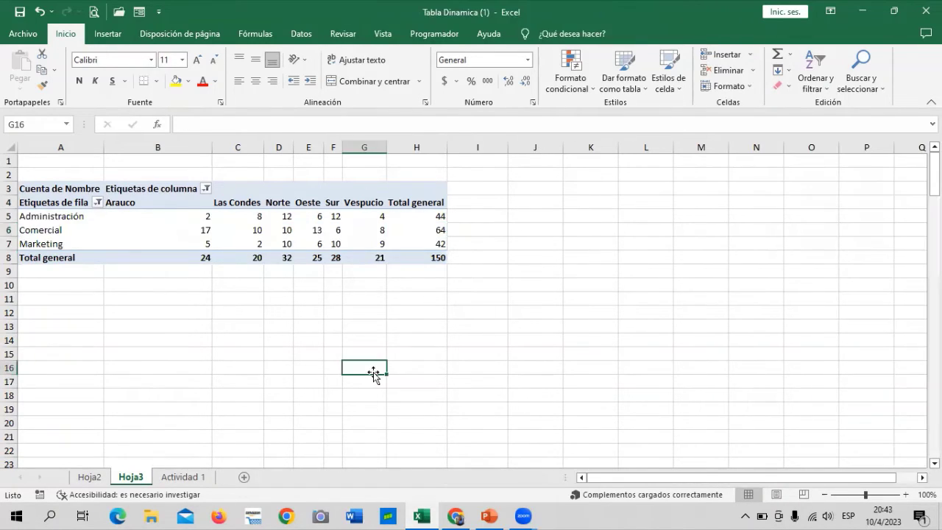
{"action": "left_click", "coordinate": [282, 193]}
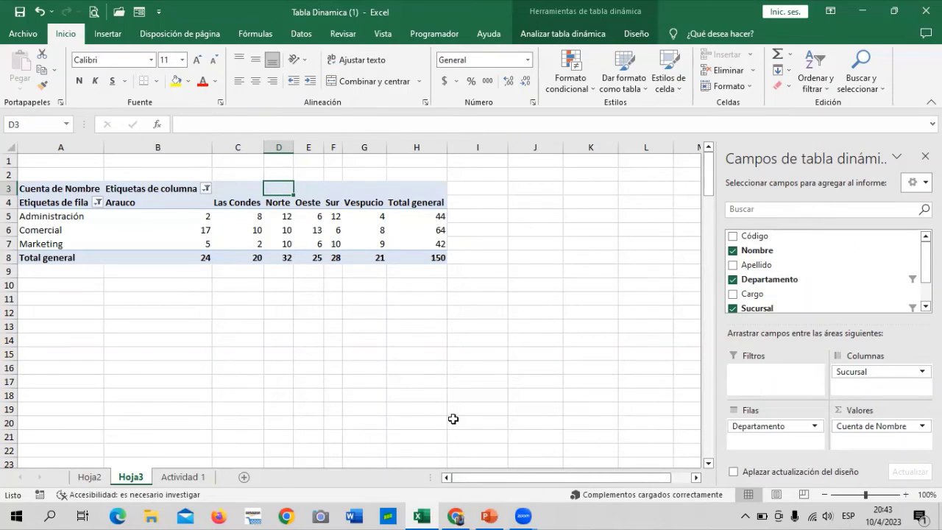
{"action": "left_click", "coordinate": [433, 189]}
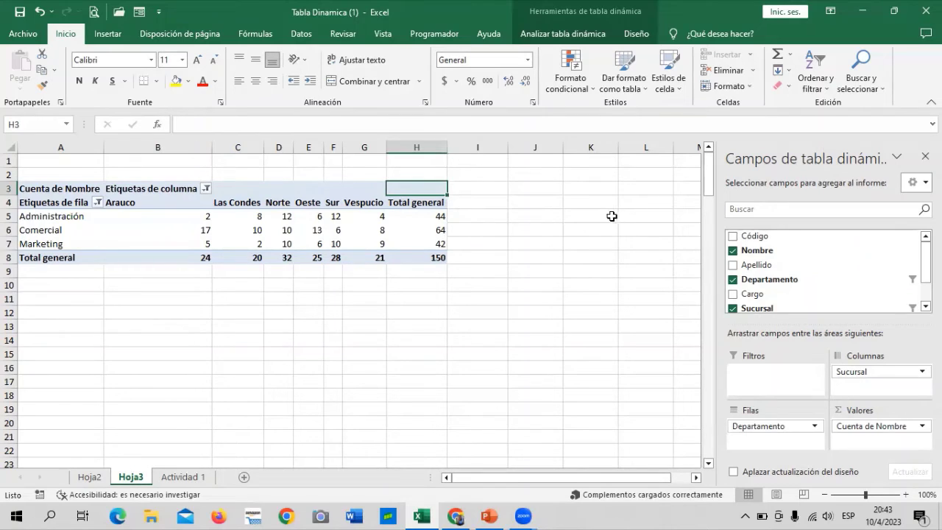
{"action": "left_click", "coordinate": [585, 203]}
{"action": "left_click", "coordinate": [236, 233]}
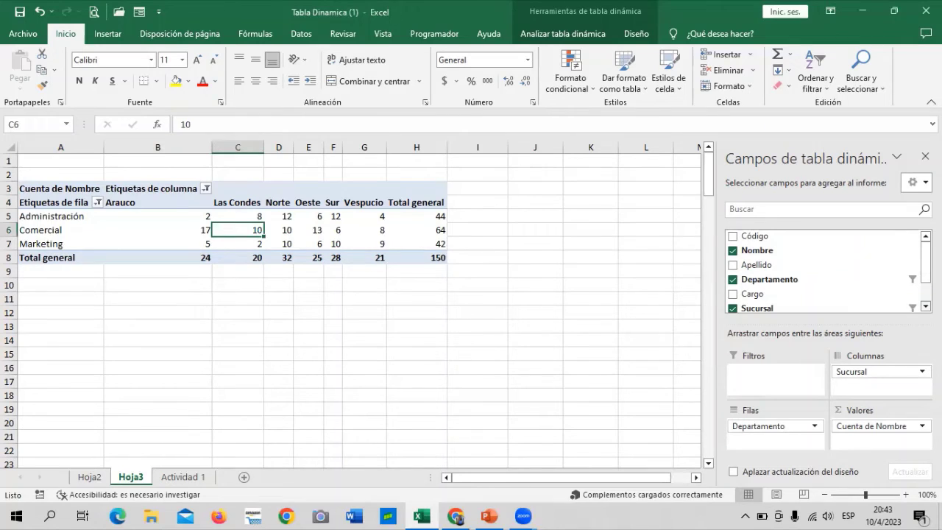
Inspect the Hoja3 pivot, selecting the Marketing value under Arauco.
{"action": "left_click", "coordinate": [539, 355]}
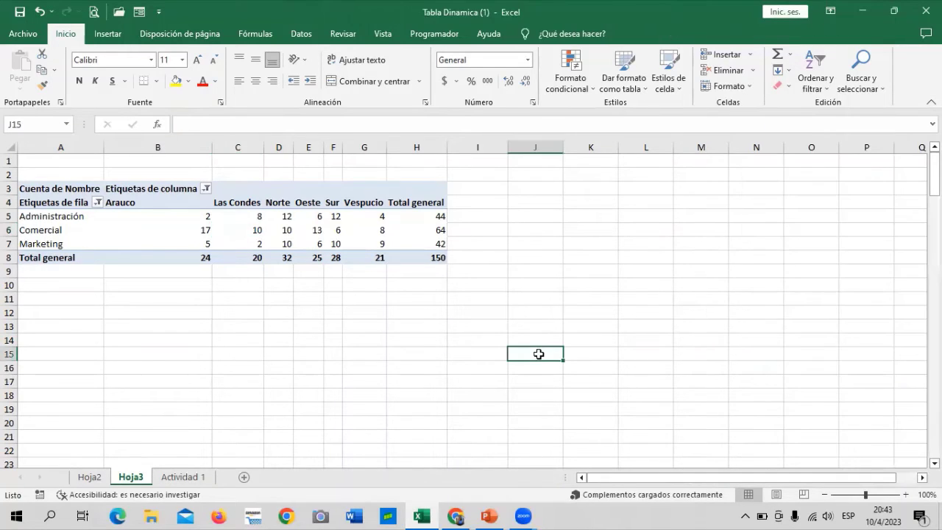
{"action": "left_click", "coordinate": [179, 243]}
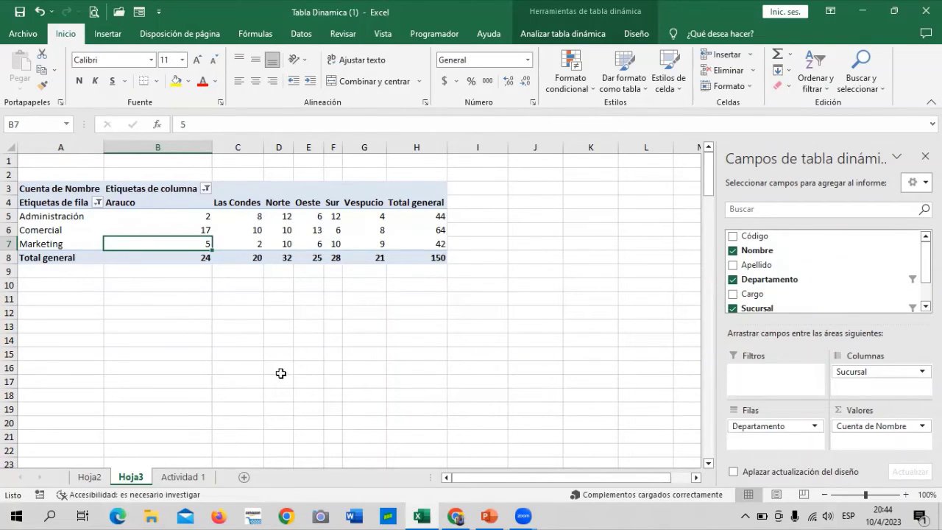
{"action": "left_click", "coordinate": [249, 341]}
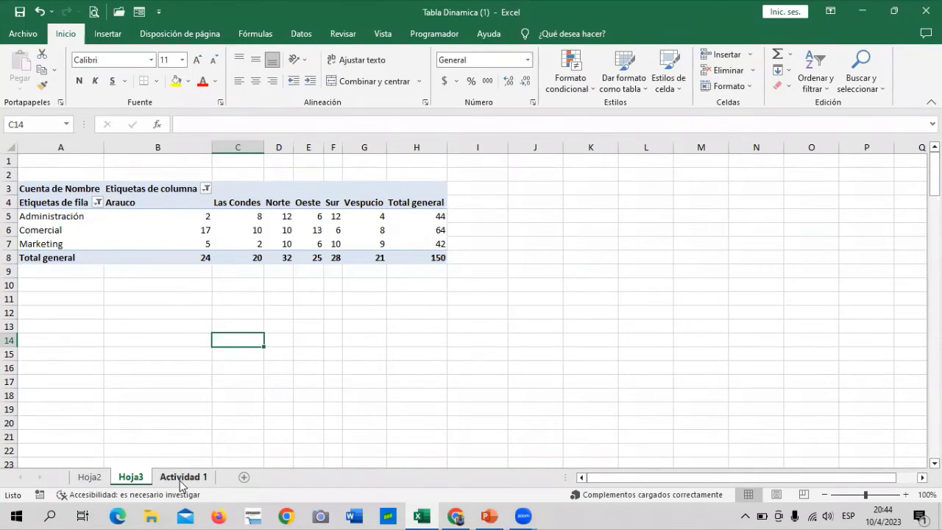
Rename the Hoja2 sheet to 'Tabla 1'.
{"action": "left_click", "coordinate": [86, 478]}
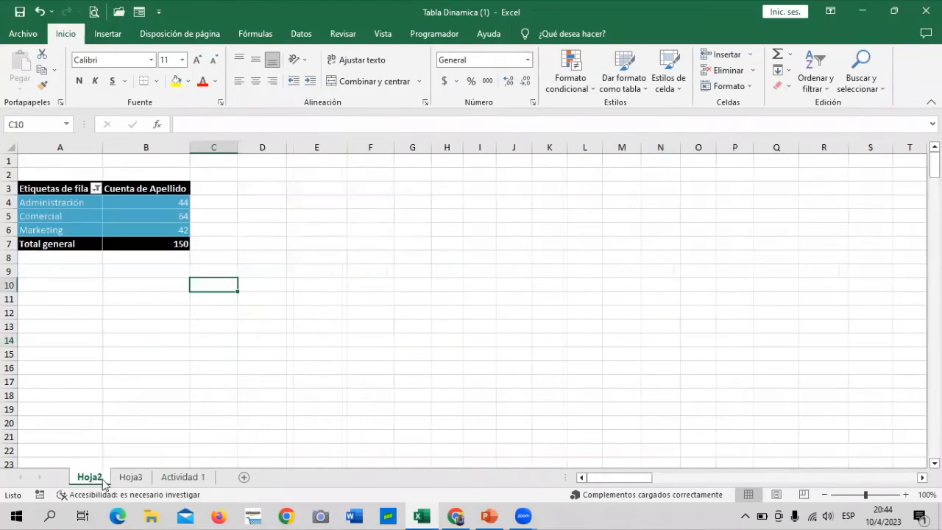
{"action": "left_click", "coordinate": [132, 478]}
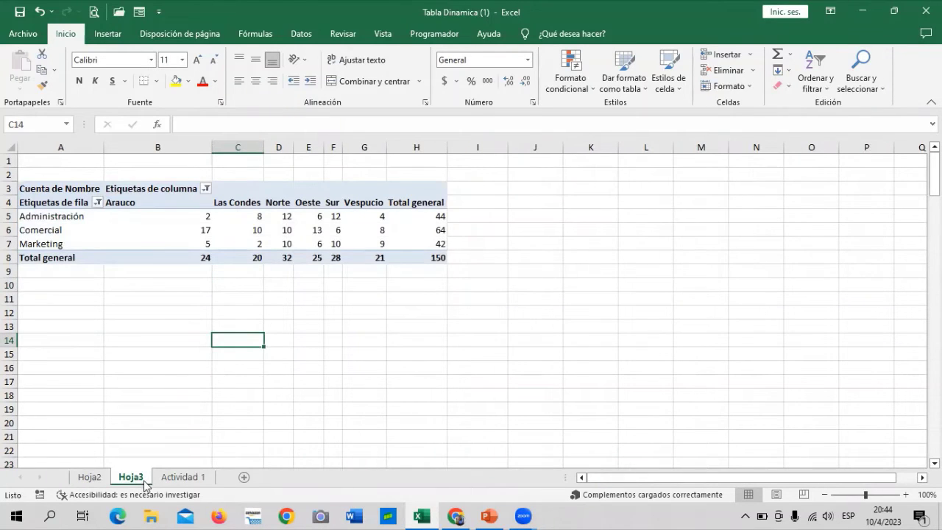
{"action": "right_click", "coordinate": [95, 480]}
{"action": "left_click", "coordinate": [151, 351]}
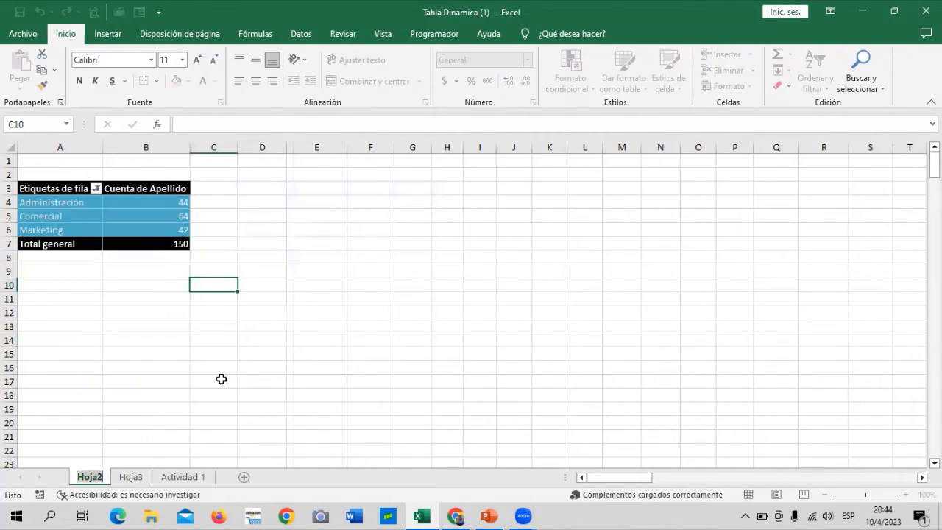
{"action": "type", "text": "t"}
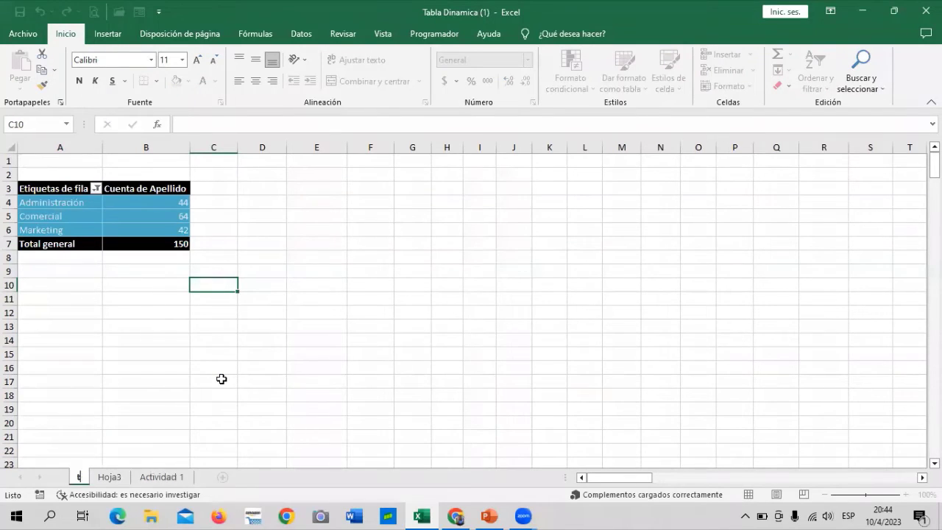
{"action": "type", "text": "t"}
{"action": "key", "text": "BackSpace"}
{"action": "key", "text": "BackSpace"}
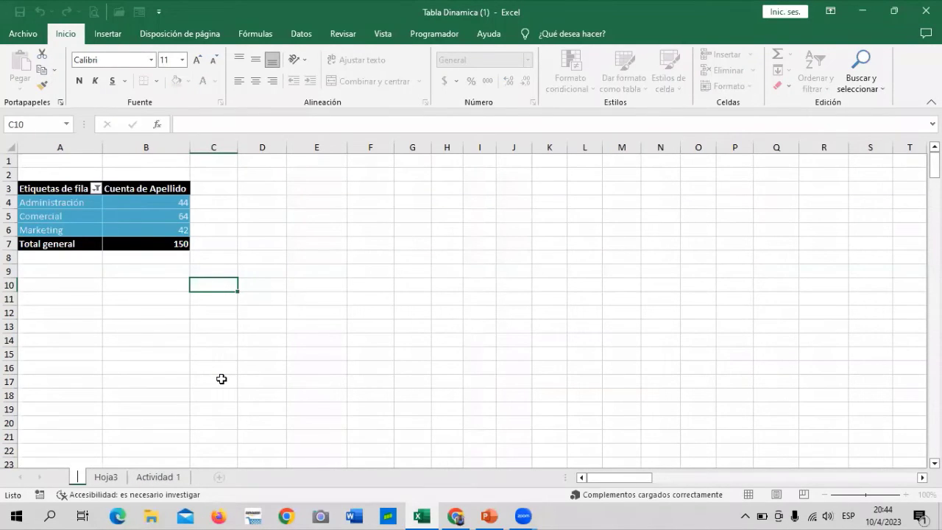
{"action": "type", "text": "t"}
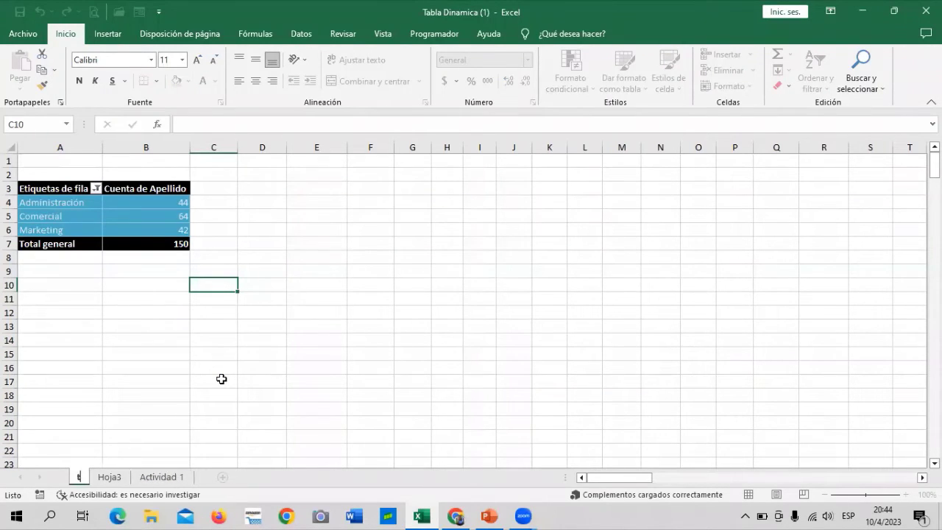
{"action": "key", "text": "BackSpace"}
{"action": "type", "text": "Tabl"}
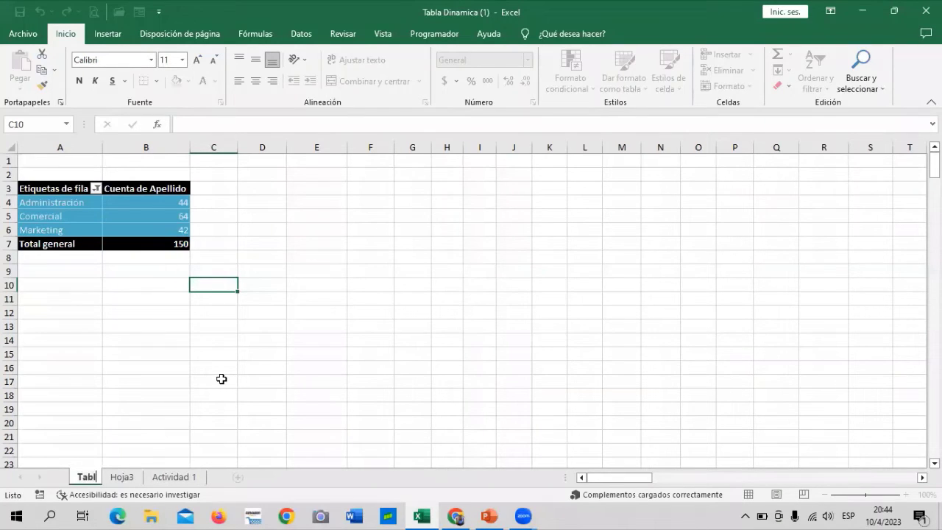
{"action": "type", "text": "a 1"}
{"action": "key", "text": "Return"}
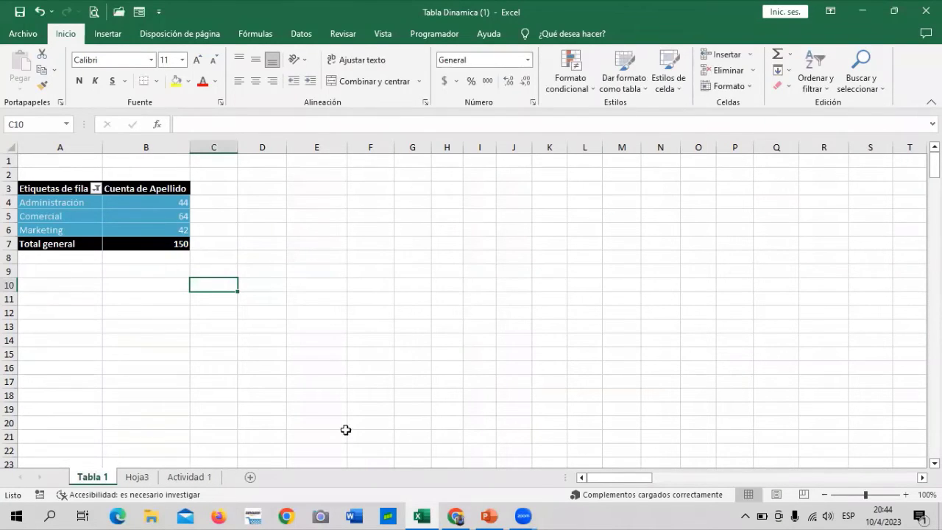
Rename the Hoja3 sheet to 'Tabla 2 y 3'.
{"action": "left_click", "coordinate": [140, 477]}
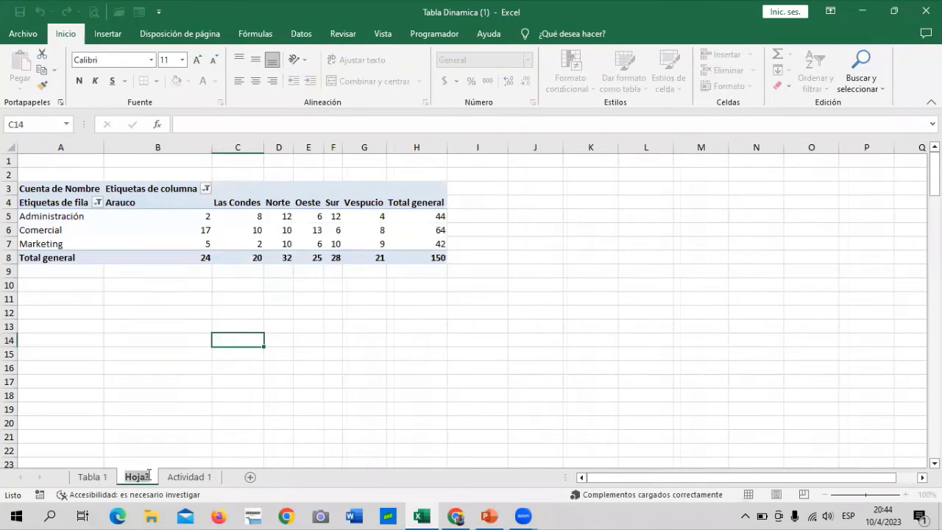
{"action": "double_click", "coordinate": [149, 474]}
{"action": "type", "text": "Tab"}
{"action": "type", "text": "la 2"}
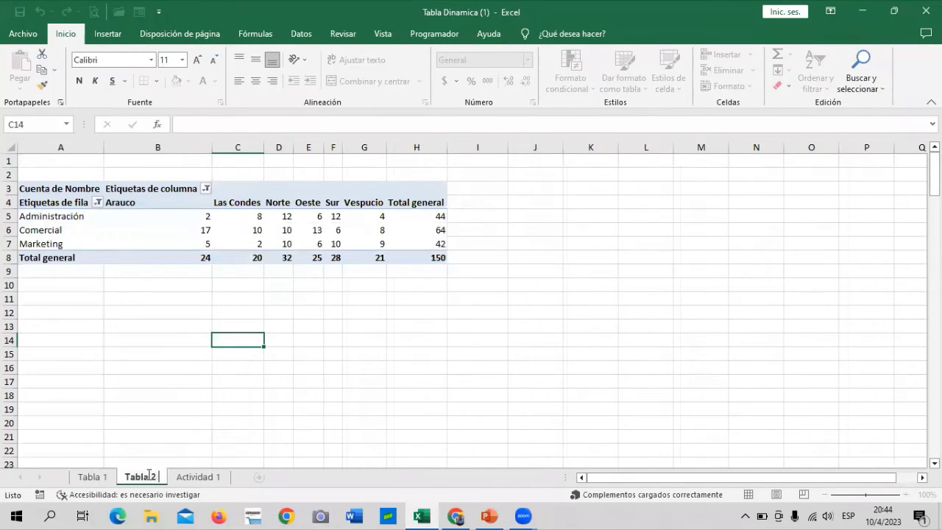
{"action": "type", "text": " y 3"}
{"action": "key", "text": "Return"}
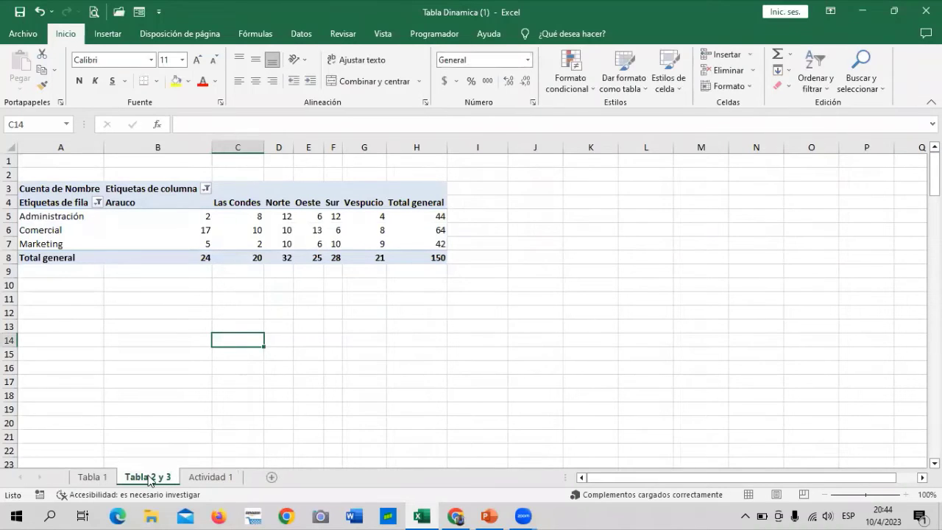
{"action": "left_click_drag", "start_coordinate": [449, 367], "coordinate": [443, 367]}
Go to the Actividad 1 sheet and select a cell in the employee data.
{"action": "left_click", "coordinate": [157, 381]}
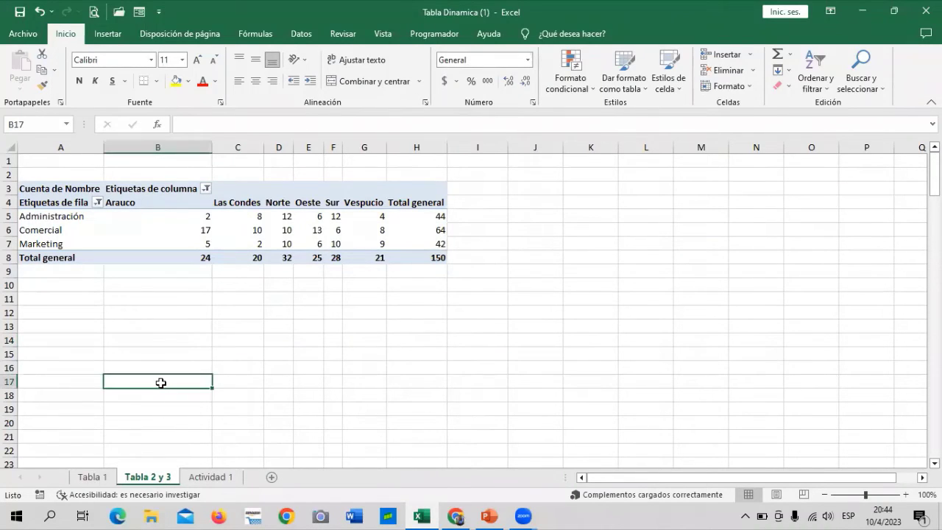
{"action": "left_click", "coordinate": [193, 480]}
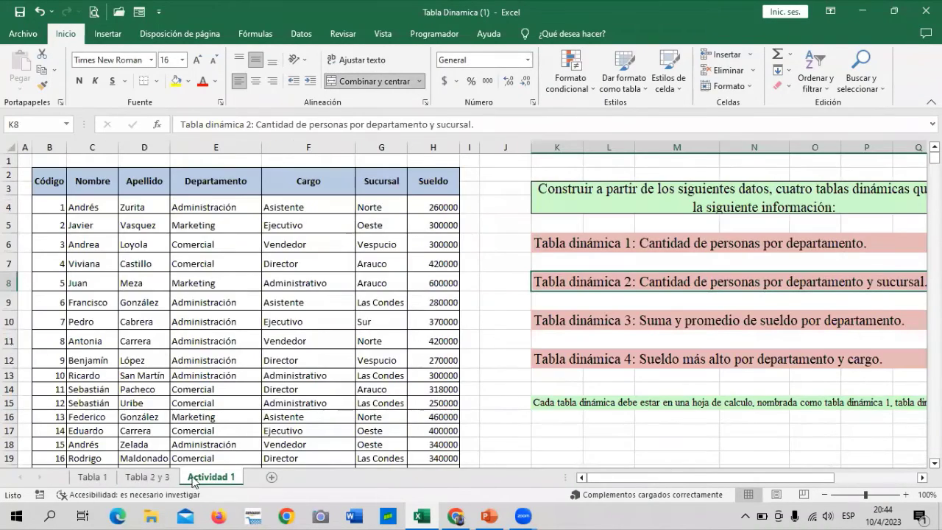
{"action": "left_click_drag", "start_coordinate": [207, 245], "coordinate": [210, 255]}
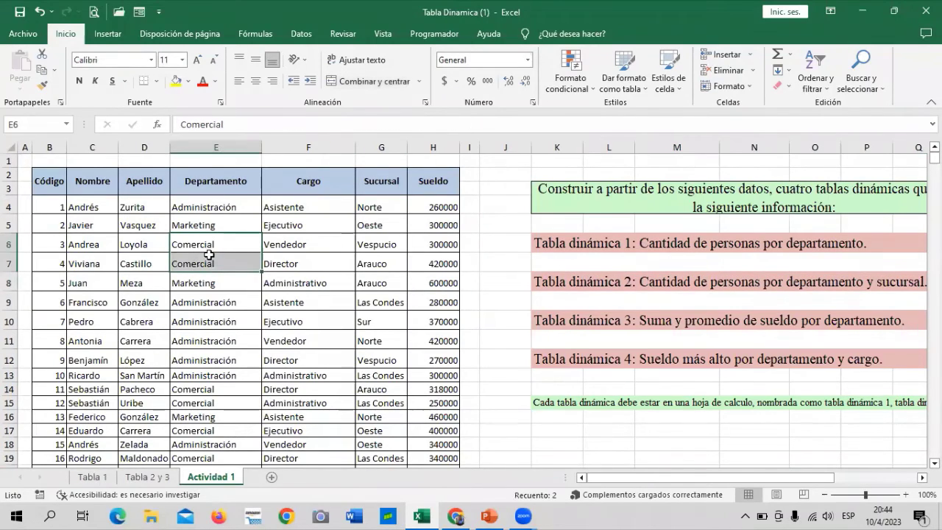
{"action": "left_click", "coordinate": [132, 243]}
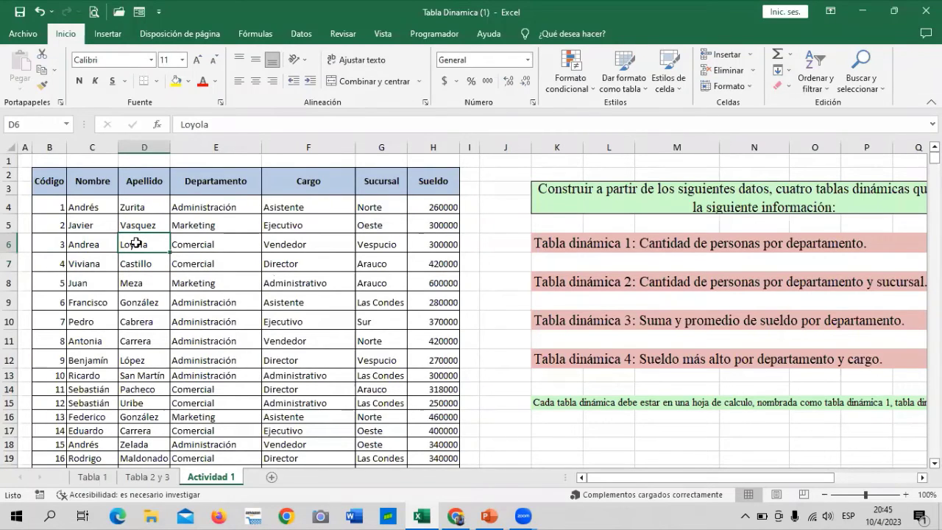
Preview the recommended pivot tables, then close them and the help pane without choosing.
{"action": "left_click", "coordinate": [108, 39]}
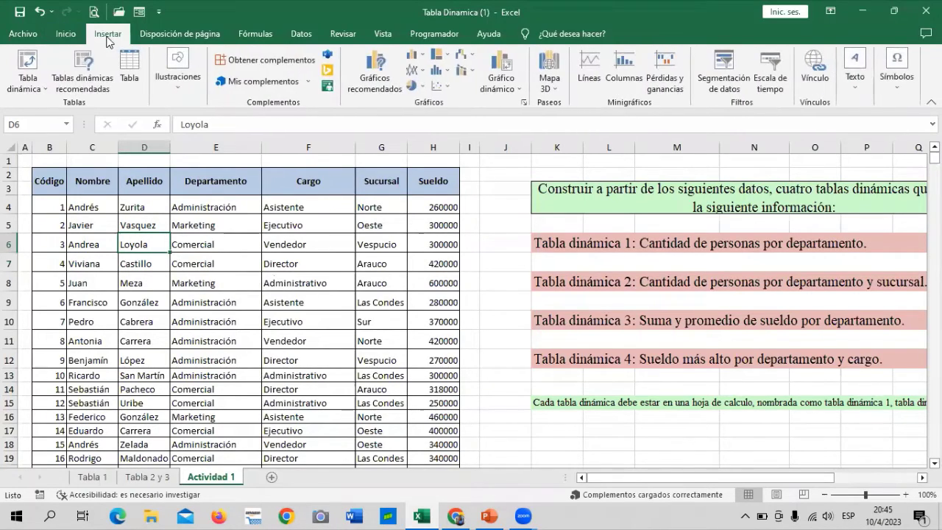
{"action": "left_click", "coordinate": [83, 70]}
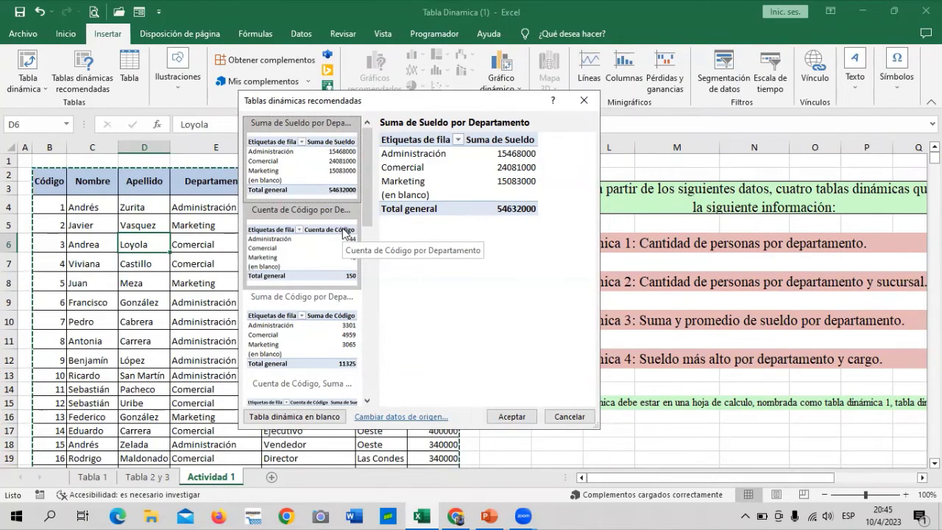
{"action": "left_click", "coordinate": [584, 101]}
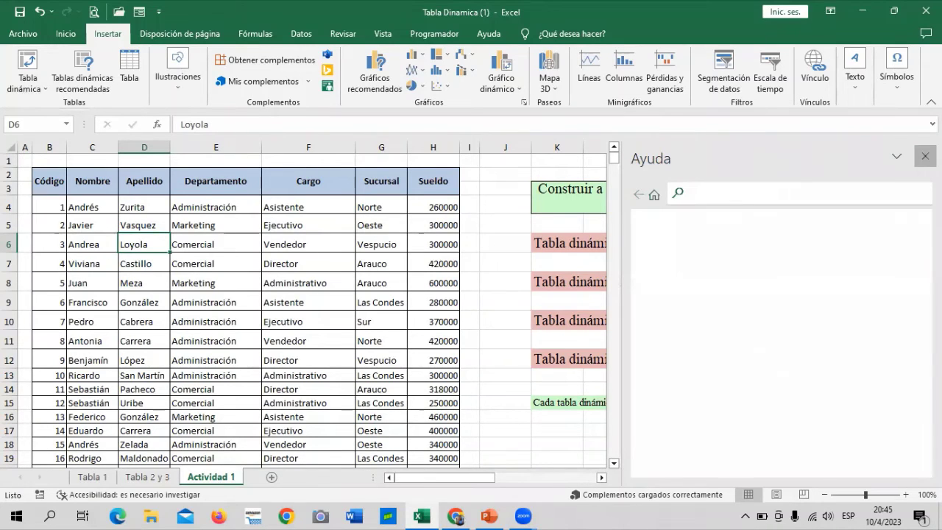
{"action": "left_click", "coordinate": [925, 157]}
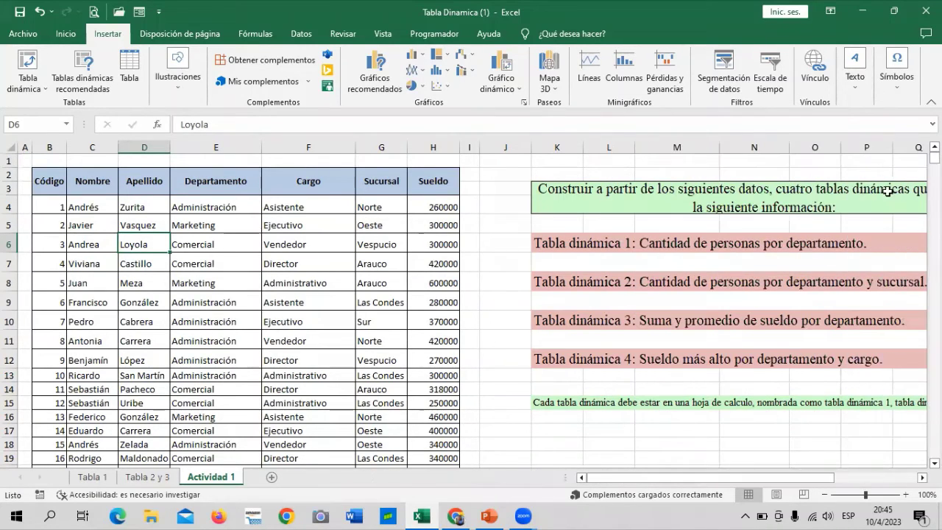
{"action": "left_click", "coordinate": [61, 263]}
{"action": "left_click", "coordinate": [211, 243]}
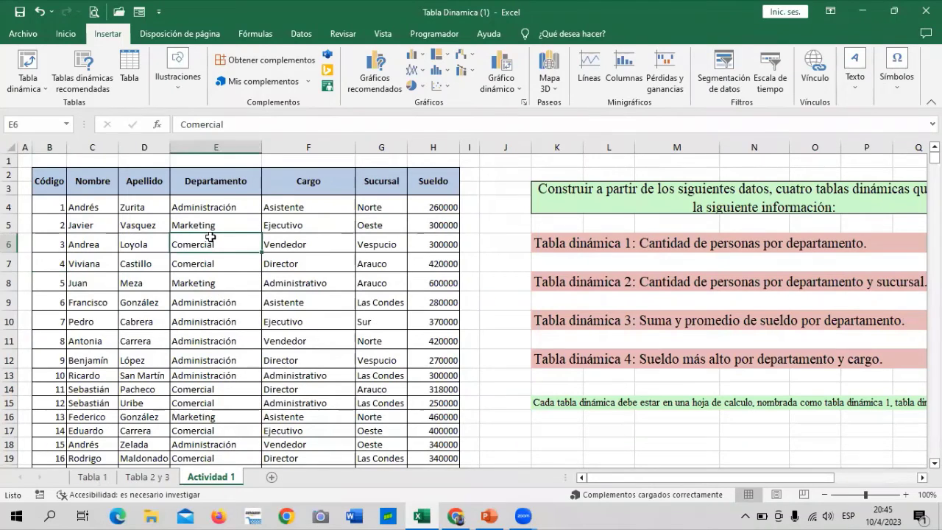
Start a new pivot table from the data, set to go on an existing worksheet.
{"action": "left_click", "coordinate": [28, 63]}
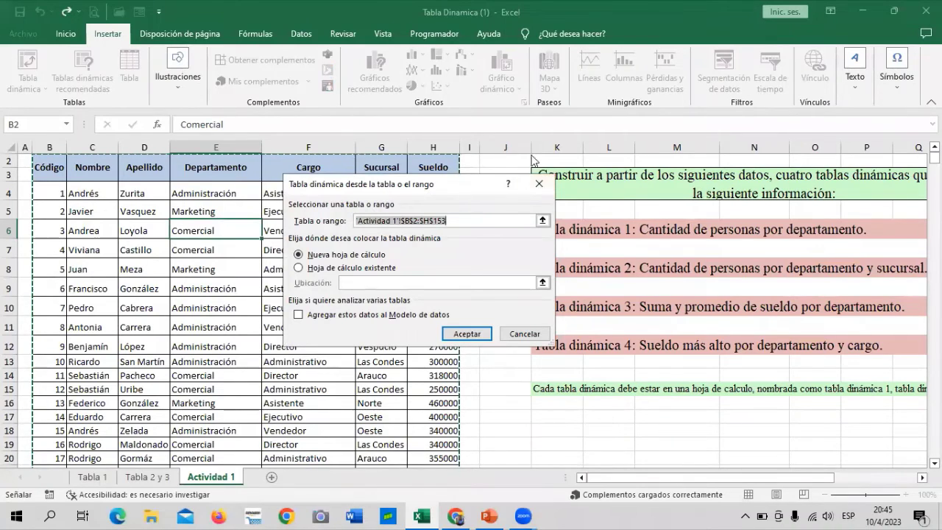
{"action": "left_click_drag", "start_coordinate": [467, 186], "coordinate": [528, 159]}
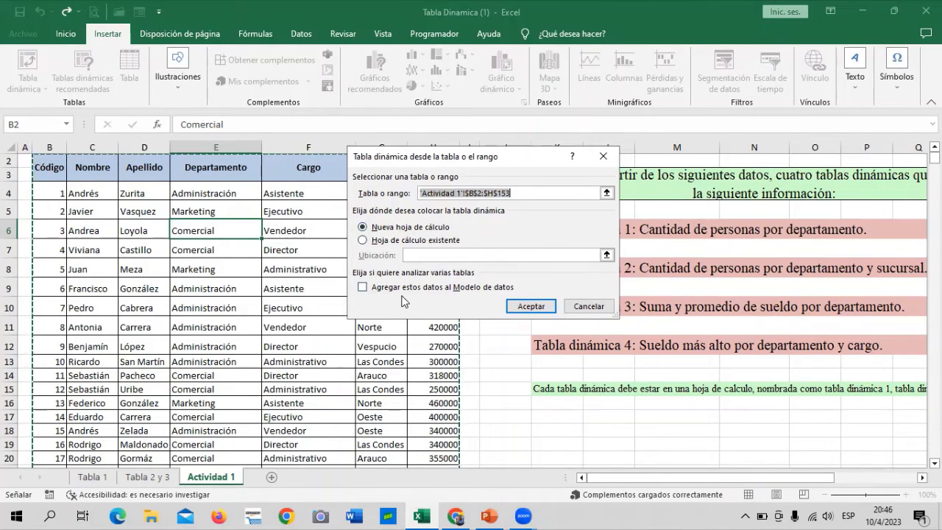
{"action": "left_click", "coordinate": [363, 242]}
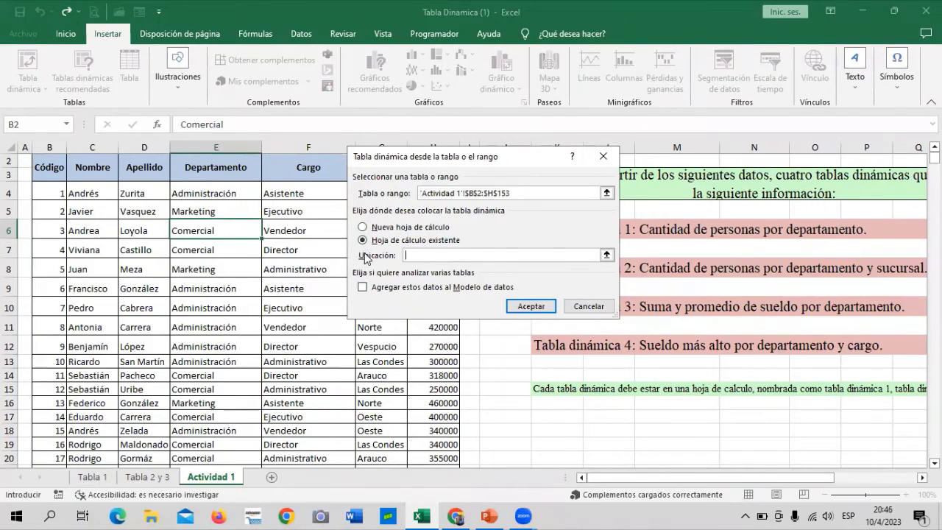
{"action": "left_click", "coordinate": [606, 255]}
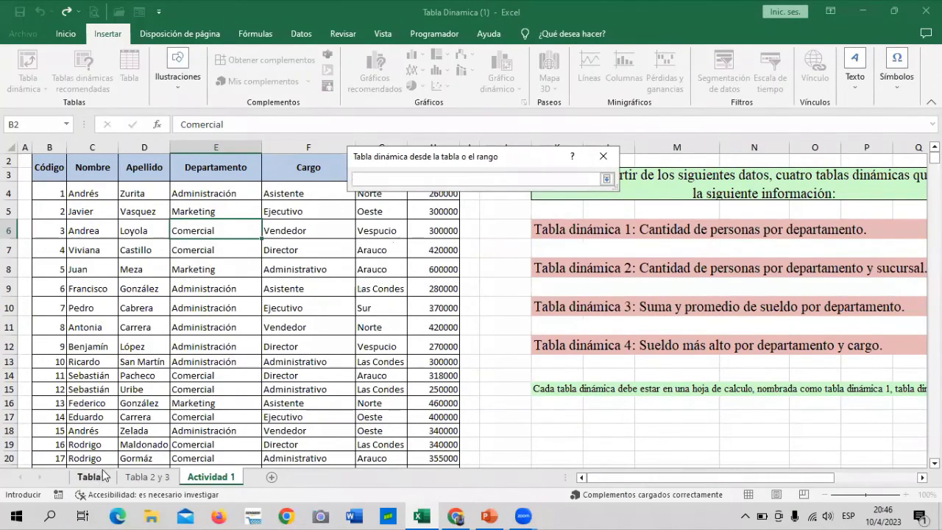
Place the pivot at A19:C30 on Tabla 2 y 3 and create it.
{"action": "left_click", "coordinate": [144, 478]}
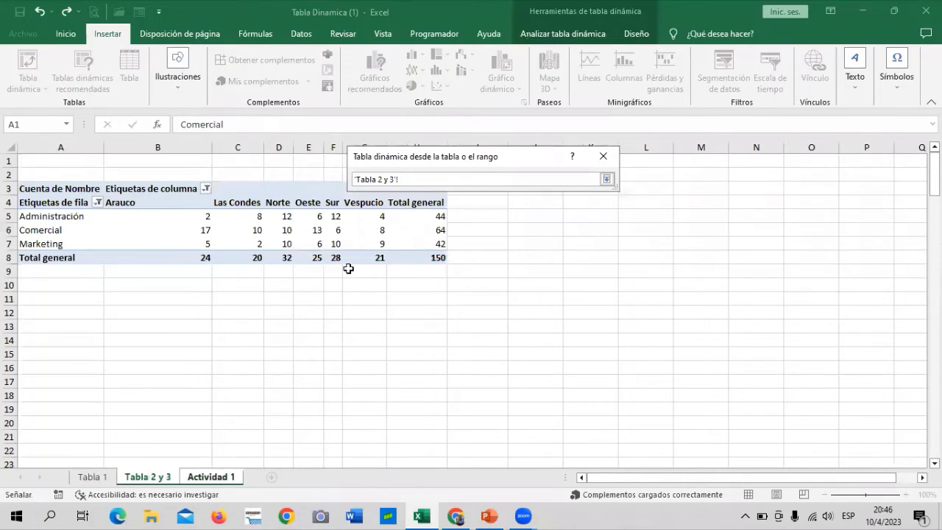
{"action": "scroll", "coordinate": [332, 360], "scroll_direction": "down", "scroll_amount": 3}
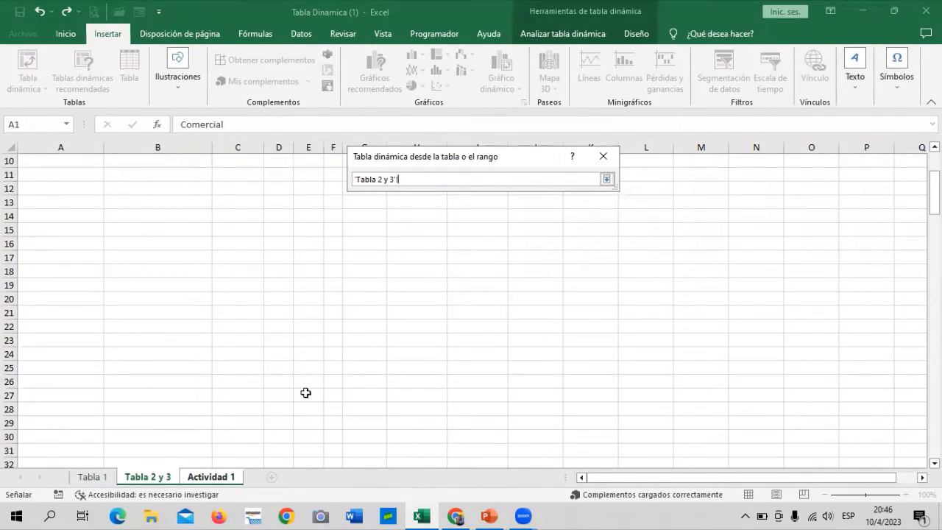
{"action": "scroll", "coordinate": [300, 392], "scroll_direction": "up", "scroll_amount": 3}
{"action": "scroll", "coordinate": [263, 402], "scroll_direction": "down", "scroll_amount": 2}
{"action": "scroll", "coordinate": [258, 400], "scroll_direction": "down", "scroll_amount": 2}
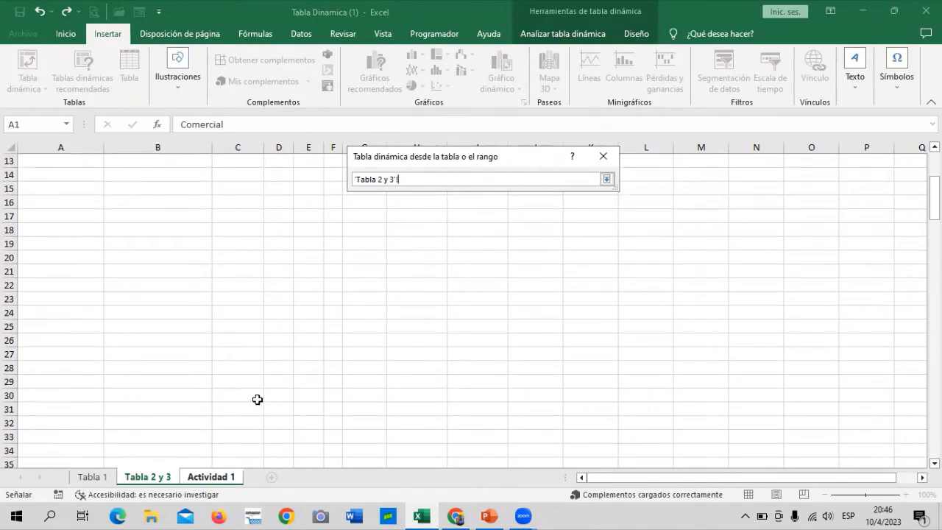
{"action": "left_click_drag", "start_coordinate": [76, 242], "coordinate": [243, 391]}
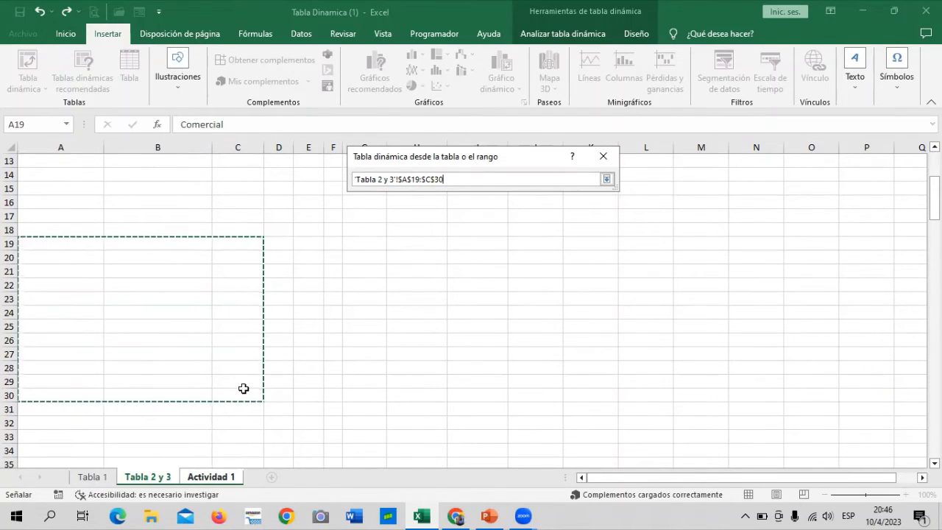
{"action": "scroll", "coordinate": [245, 387], "scroll_direction": "up", "scroll_amount": 3}
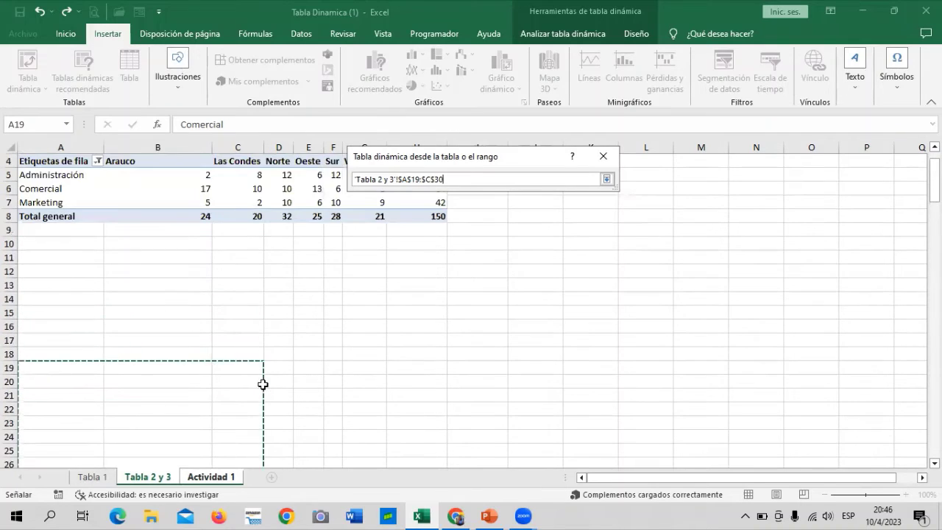
{"action": "left_click", "coordinate": [606, 181]}
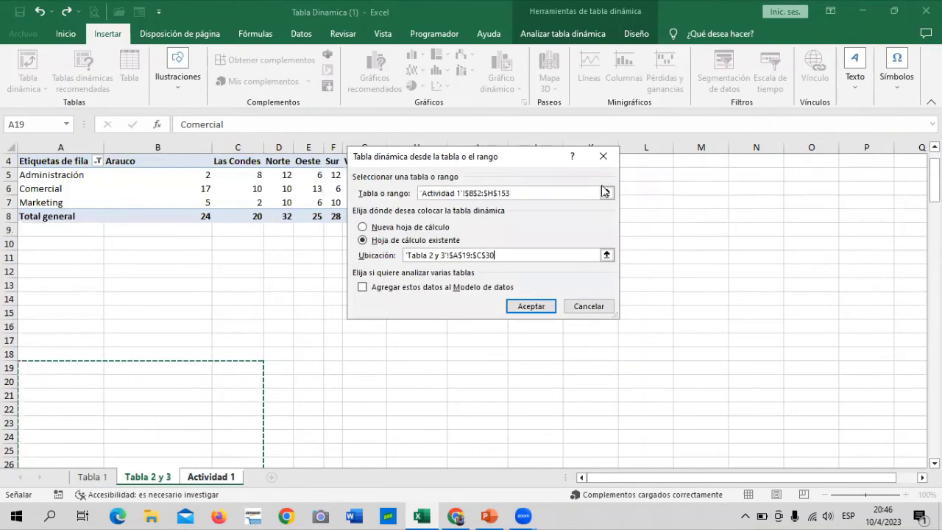
{"action": "left_click", "coordinate": [523, 306]}
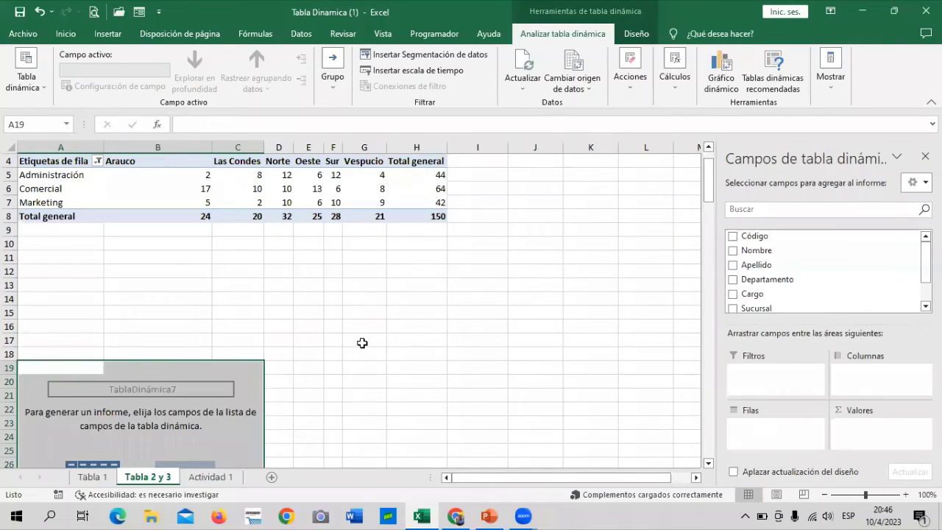
{"action": "scroll", "coordinate": [368, 324], "scroll_direction": "down", "scroll_amount": 2}
{"action": "left_click", "coordinate": [376, 312]}
{"action": "scroll", "coordinate": [383, 346], "scroll_direction": "up", "scroll_amount": 3}
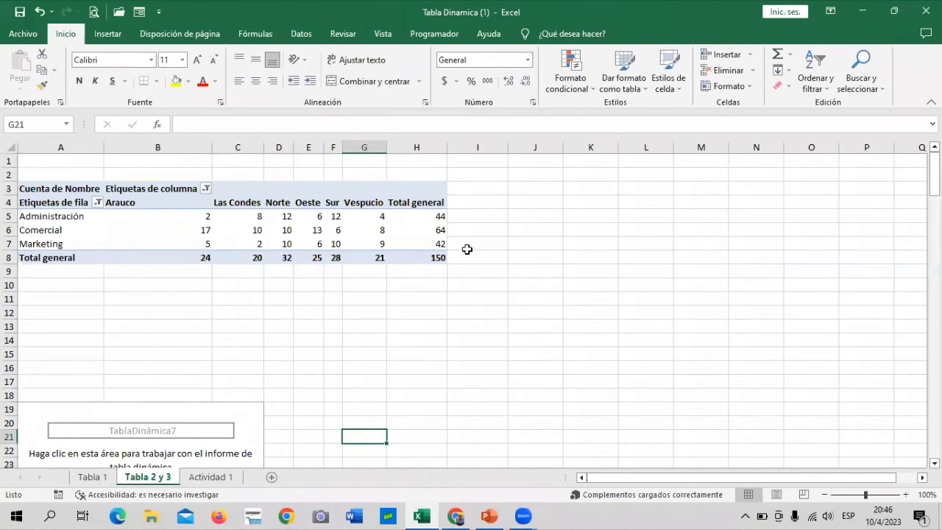
Inspect the region pivot on the Tabla 2 y 3 sheet.
{"action": "left_click", "coordinate": [441, 191]}
{"action": "left_click", "coordinate": [483, 206]}
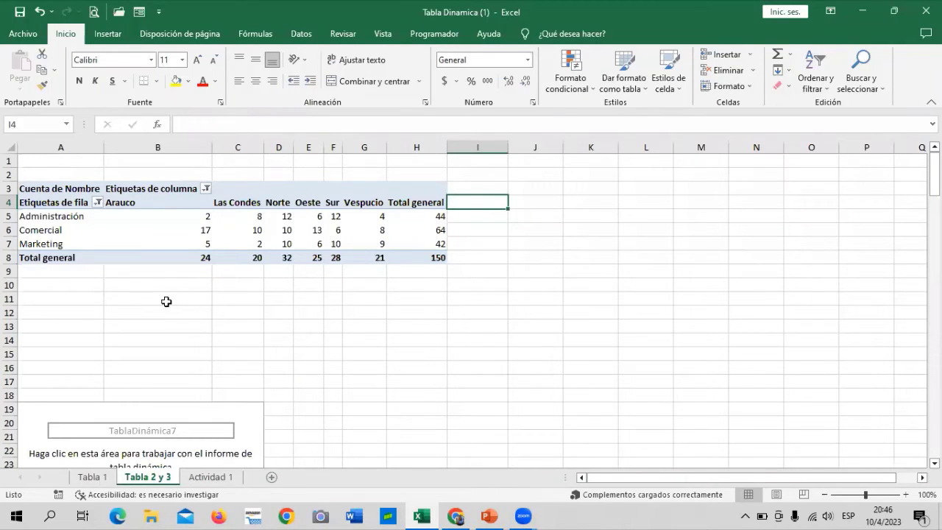
{"action": "scroll", "coordinate": [200, 372], "scroll_direction": "down", "scroll_amount": 2}
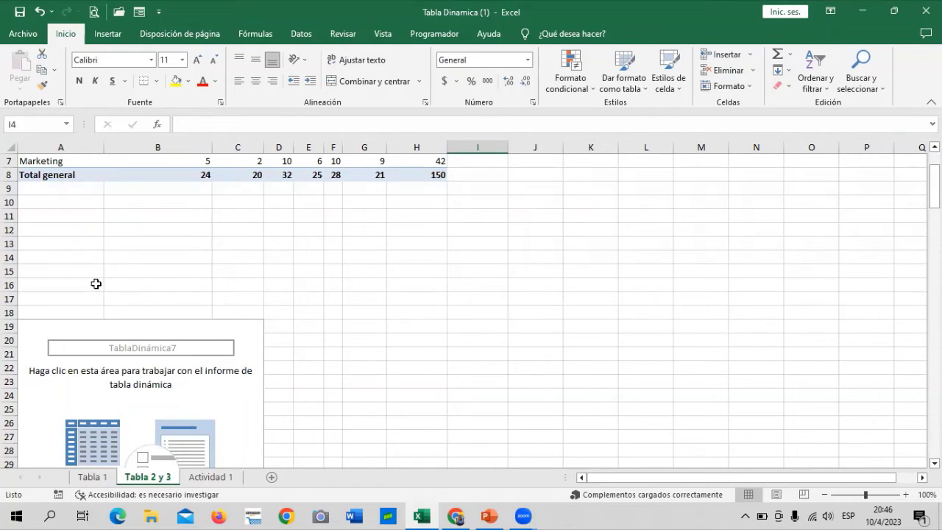
{"action": "scroll", "coordinate": [294, 350], "scroll_direction": "down", "scroll_amount": 3}
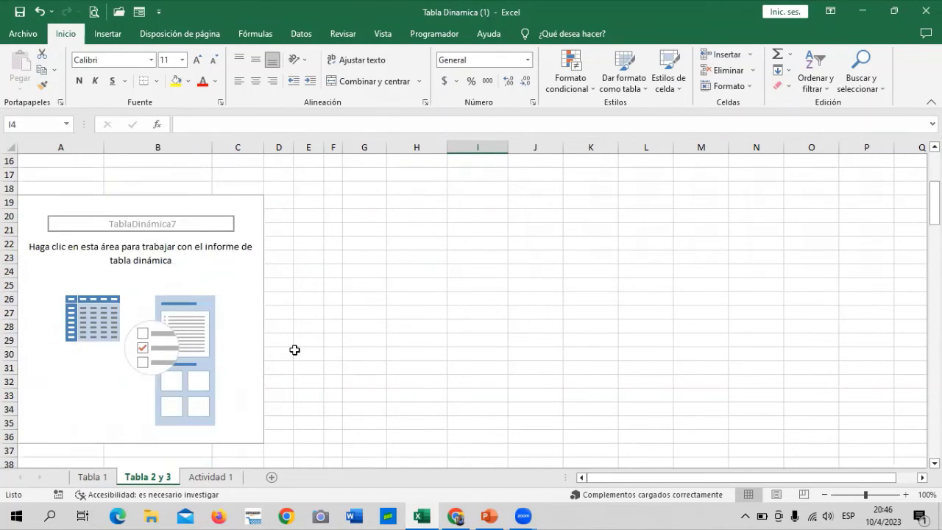
{"action": "scroll", "coordinate": [295, 349], "scroll_direction": "up", "scroll_amount": 5}
{"action": "scroll", "coordinate": [296, 344], "scroll_direction": "down", "scroll_amount": 3}
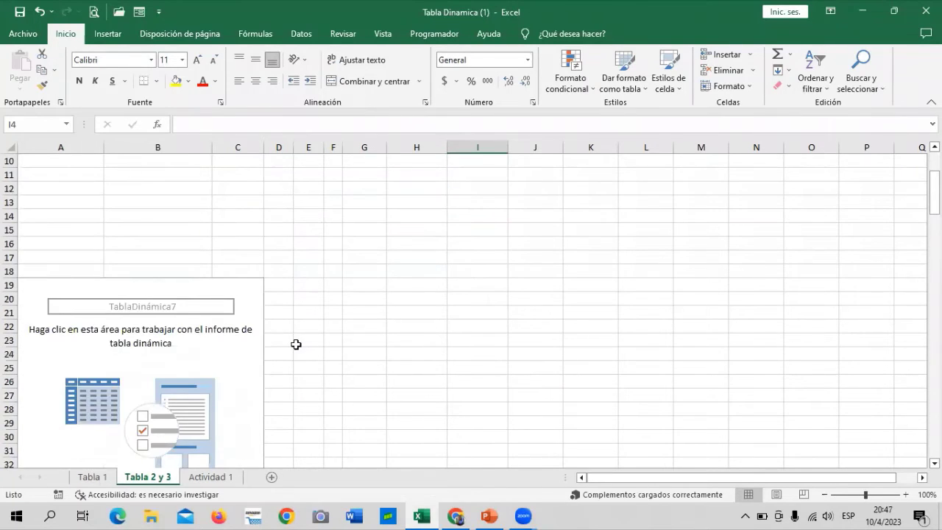
{"action": "scroll", "coordinate": [296, 345], "scroll_direction": "down", "scroll_amount": 1}
Check the new empty pivot at A19, then return to the Actividad 1 sheet.
{"action": "left_click", "coordinate": [230, 317]}
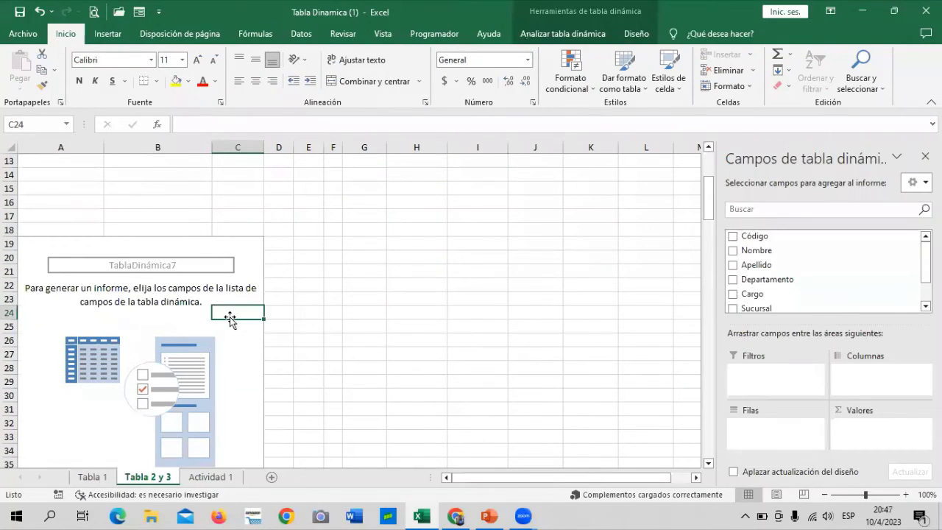
{"action": "scroll", "coordinate": [229, 317], "scroll_direction": "down", "scroll_amount": 2}
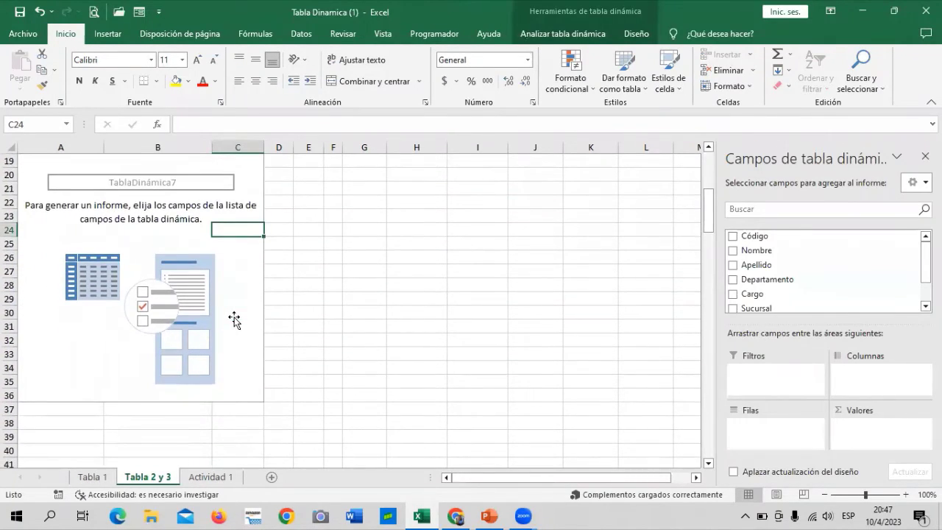
{"action": "scroll", "coordinate": [234, 318], "scroll_direction": "up", "scroll_amount": 1}
{"action": "scroll", "coordinate": [235, 315], "scroll_direction": "up", "scroll_amount": 3}
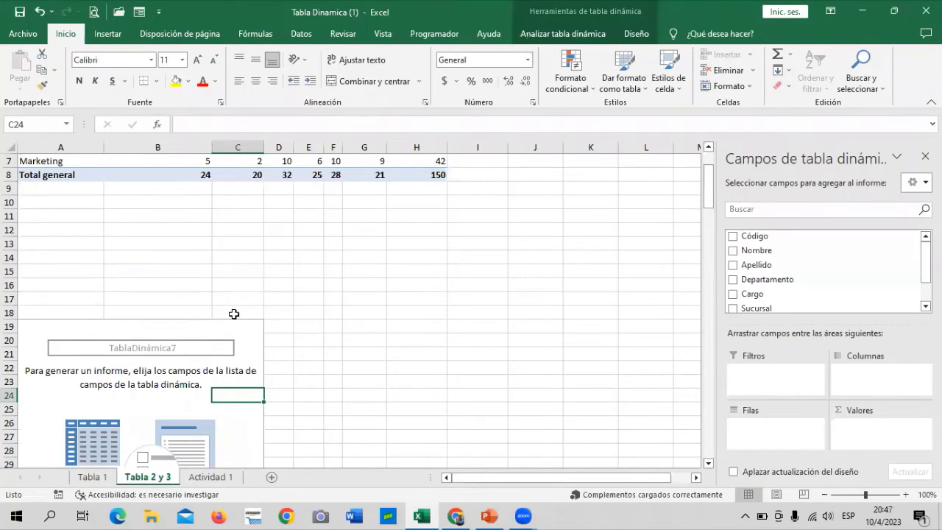
{"action": "scroll", "coordinate": [236, 313], "scroll_direction": "down", "scroll_amount": 2}
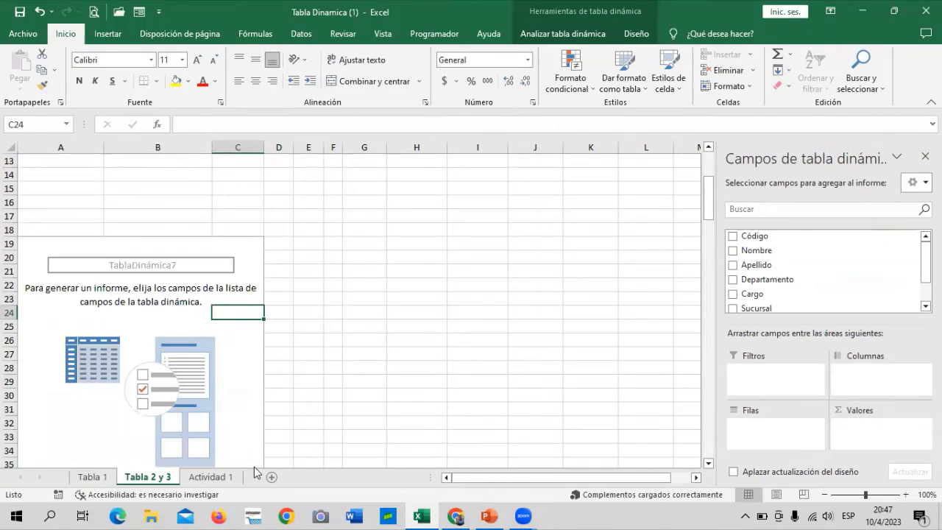
{"action": "left_click", "coordinate": [228, 479]}
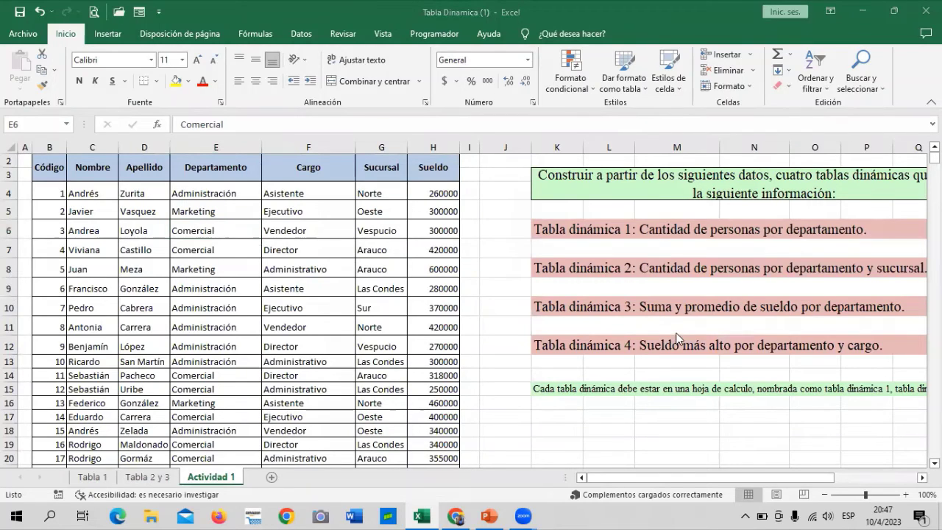
{"action": "left_click", "coordinate": [705, 479]}
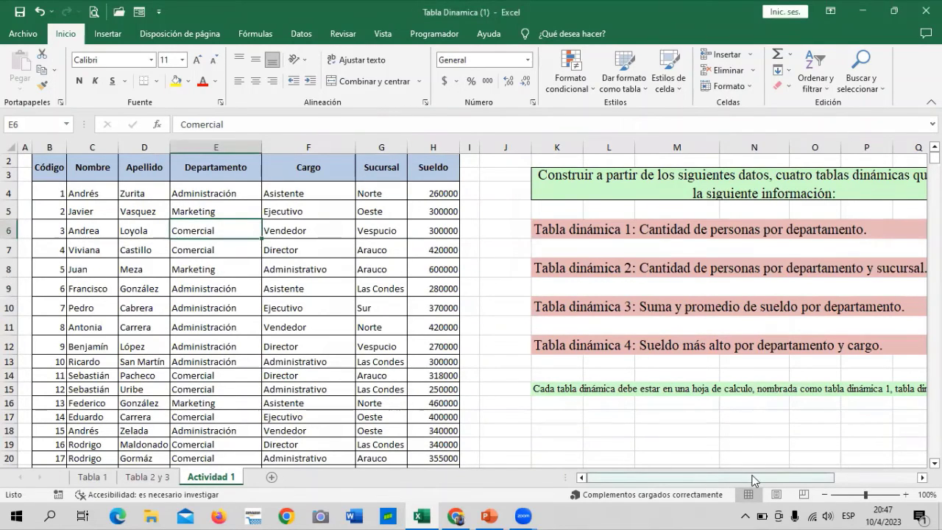
{"action": "left_click_drag", "start_coordinate": [754, 481], "coordinate": [787, 474]}
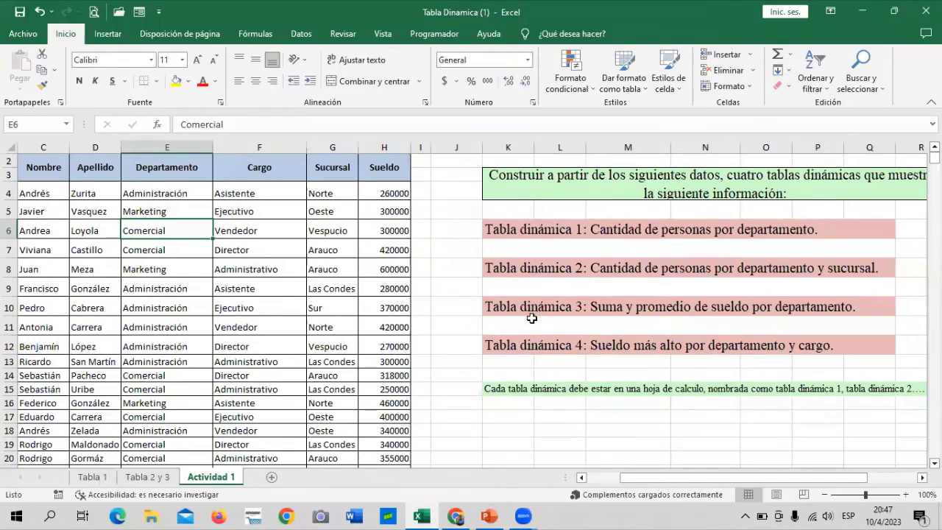
Add Sueldo as the values of the empty pivot on Tabla 2 y 3.
{"action": "left_click", "coordinate": [147, 478]}
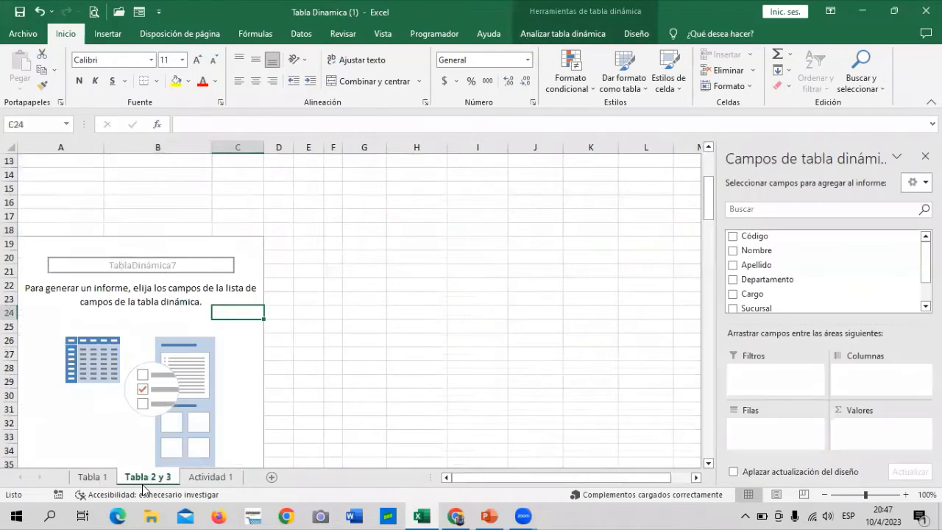
{"action": "scroll", "coordinate": [140, 372], "scroll_direction": "down", "scroll_amount": 1}
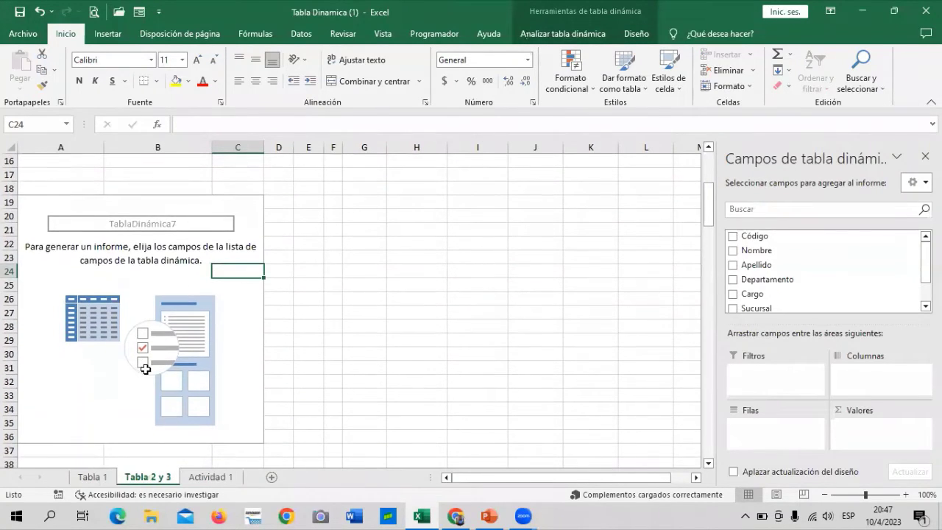
{"action": "left_click", "coordinate": [231, 339]}
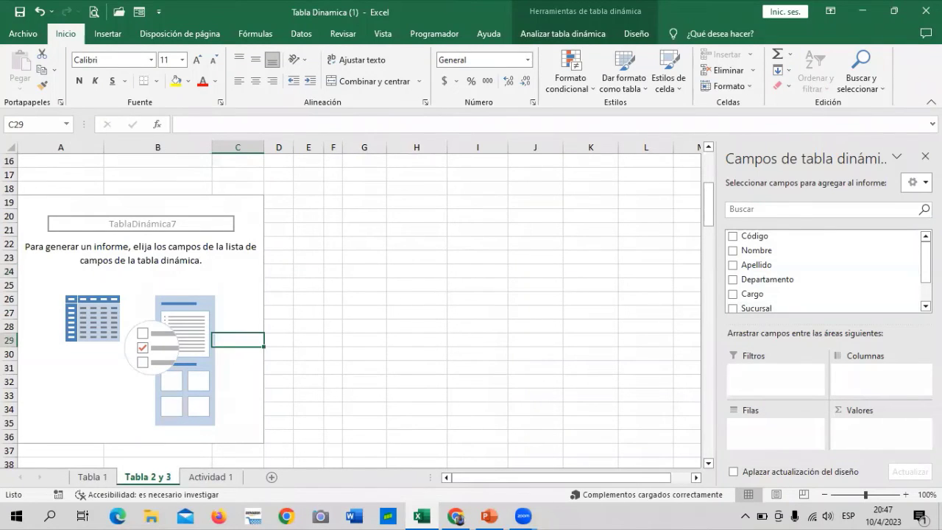
{"action": "scroll", "coordinate": [817, 280], "scroll_direction": "down", "scroll_amount": 2}
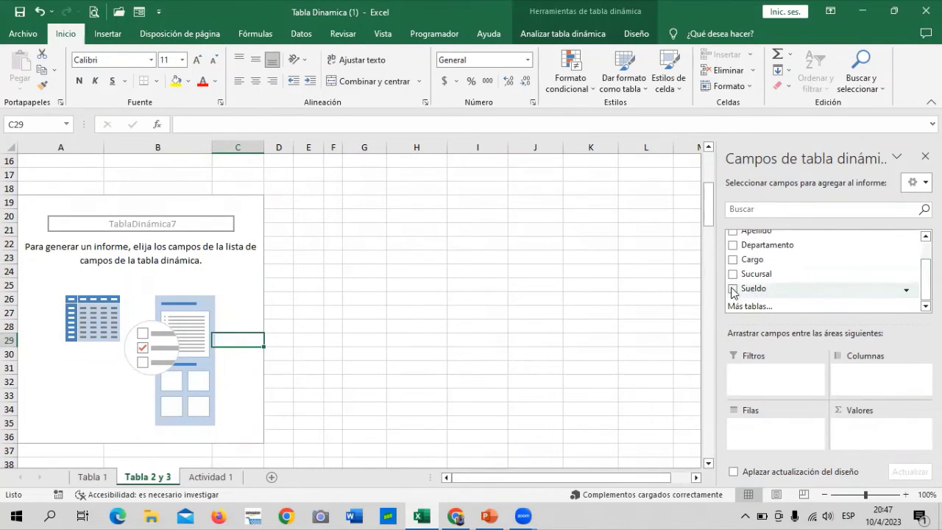
{"action": "left_click", "coordinate": [744, 288]}
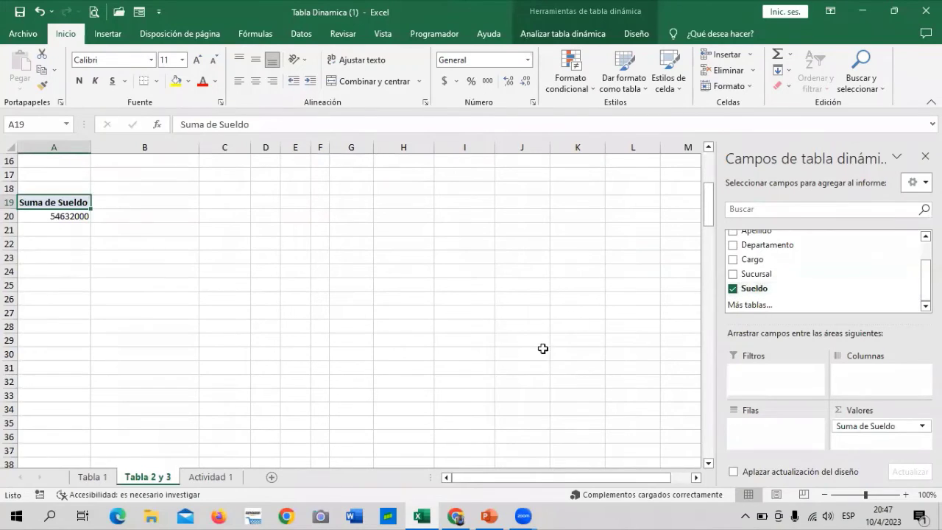
{"action": "scroll", "coordinate": [511, 390], "scroll_direction": "up", "scroll_amount": 1}
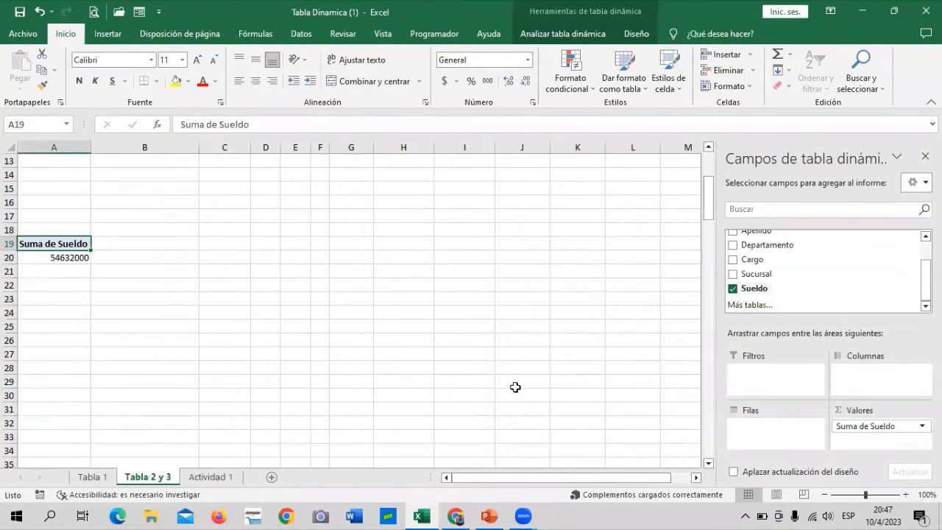
{"action": "scroll", "coordinate": [122, 285], "scroll_direction": "up", "scroll_amount": 2}
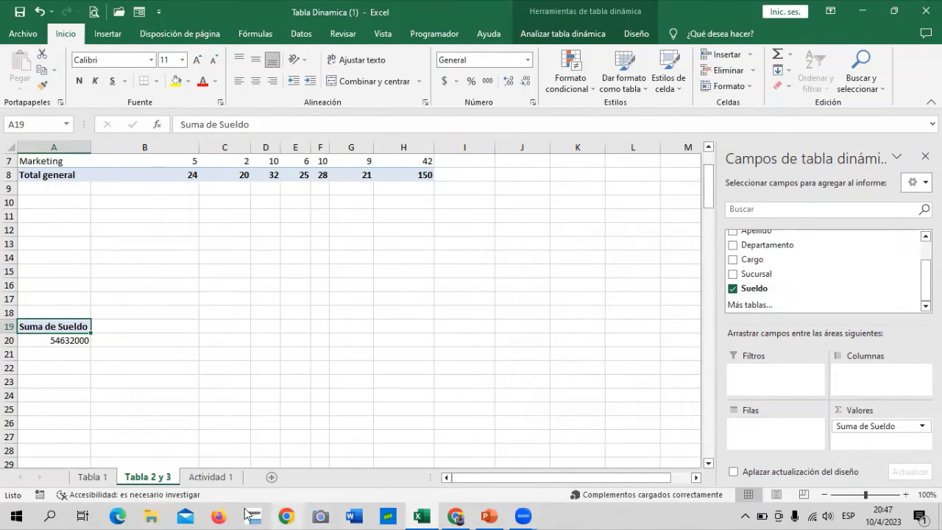
Put Departamento in the rows (total 54632000) and open the Suma de Sueldo field options.
{"action": "left_click", "coordinate": [214, 478]}
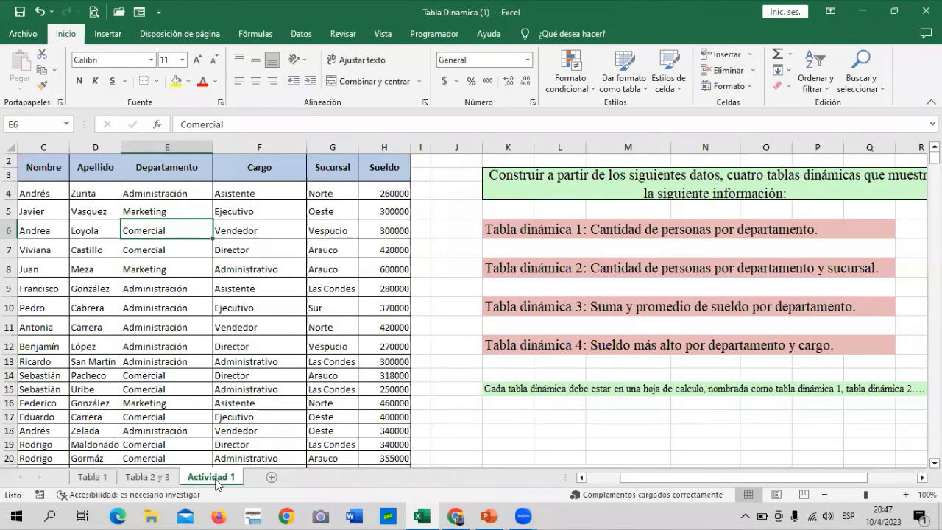
{"action": "left_click", "coordinate": [149, 478]}
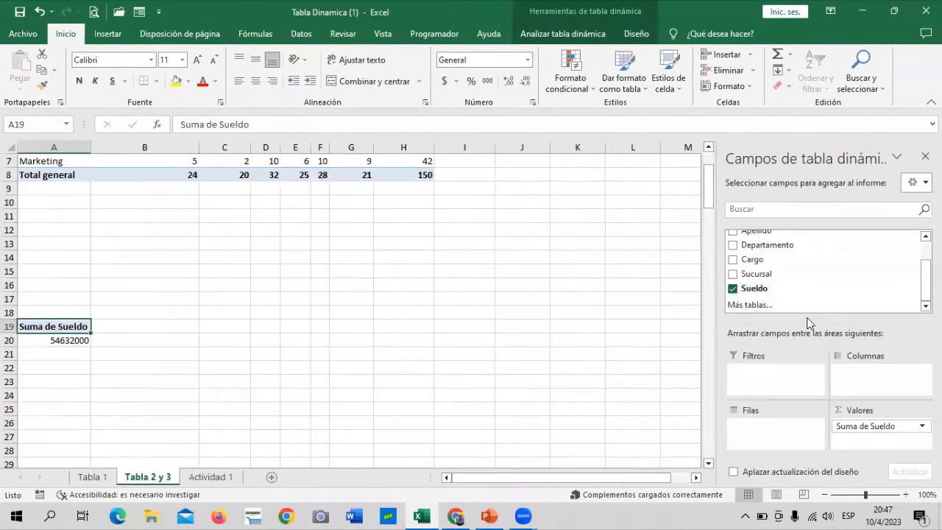
{"action": "left_click", "coordinate": [732, 244]}
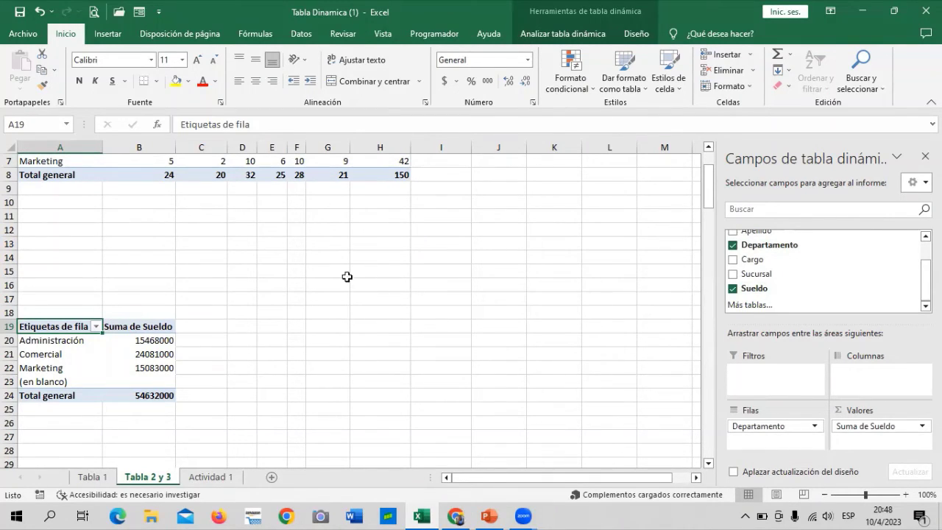
{"action": "left_click", "coordinate": [888, 427]}
Format Suma de Sueldo as Contabilidad with a $ sign and 0 decimal places.
{"action": "left_click", "coordinate": [885, 411]}
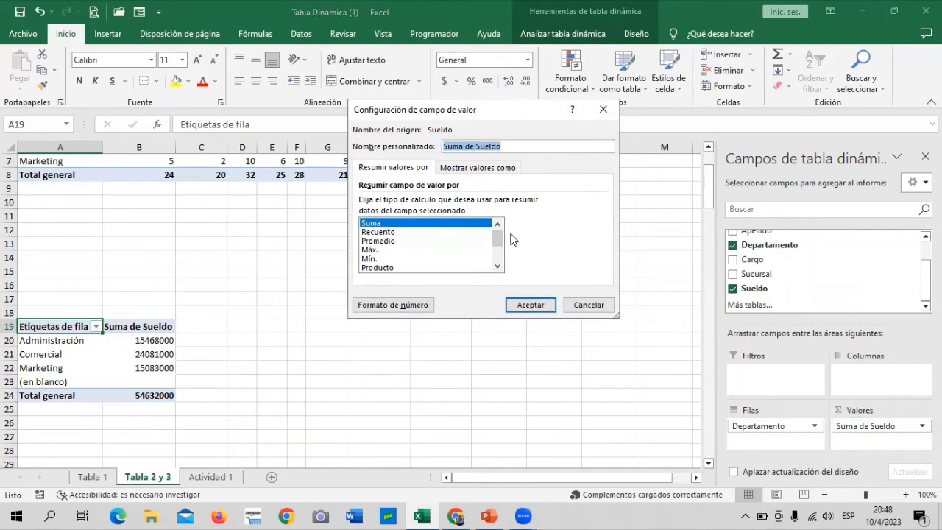
{"action": "left_click", "coordinate": [407, 308]}
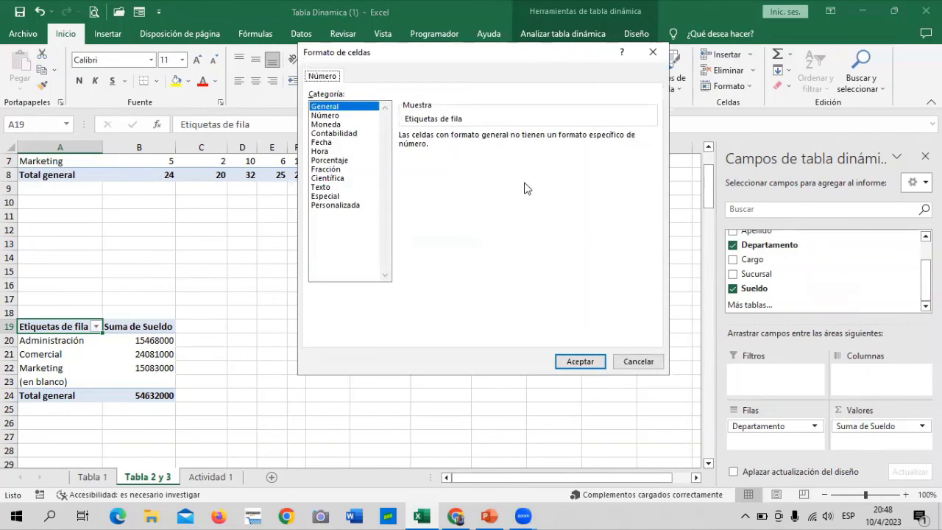
{"action": "left_click", "coordinate": [349, 135]}
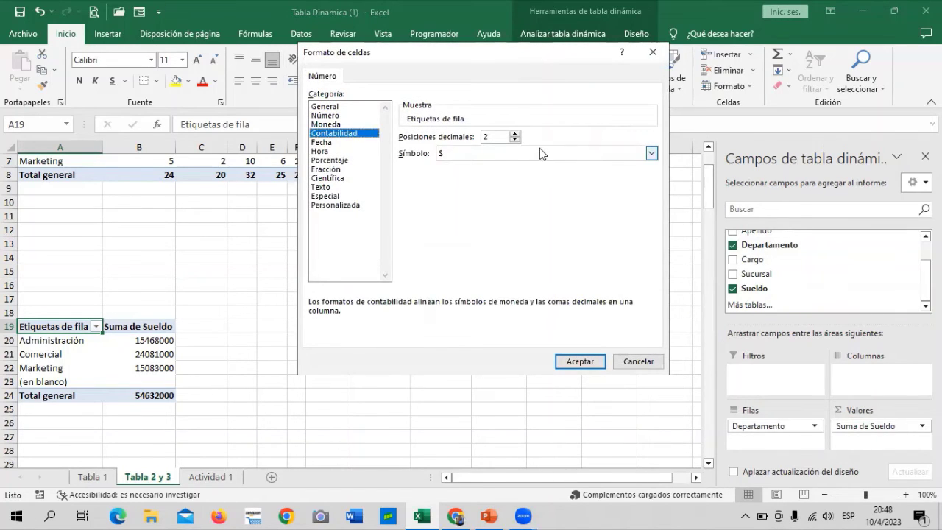
{"action": "left_click", "coordinate": [512, 139]}
{"action": "left_click", "coordinate": [513, 140]}
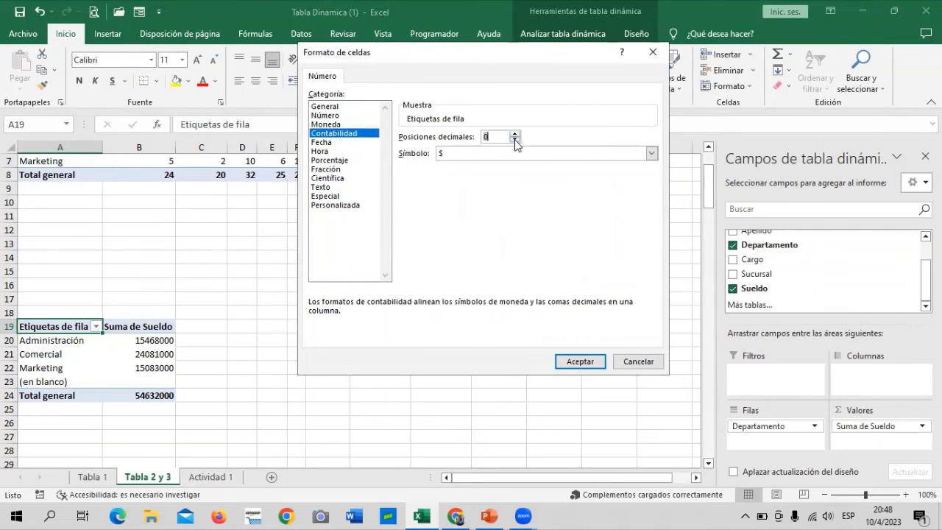
{"action": "left_click", "coordinate": [579, 361]}
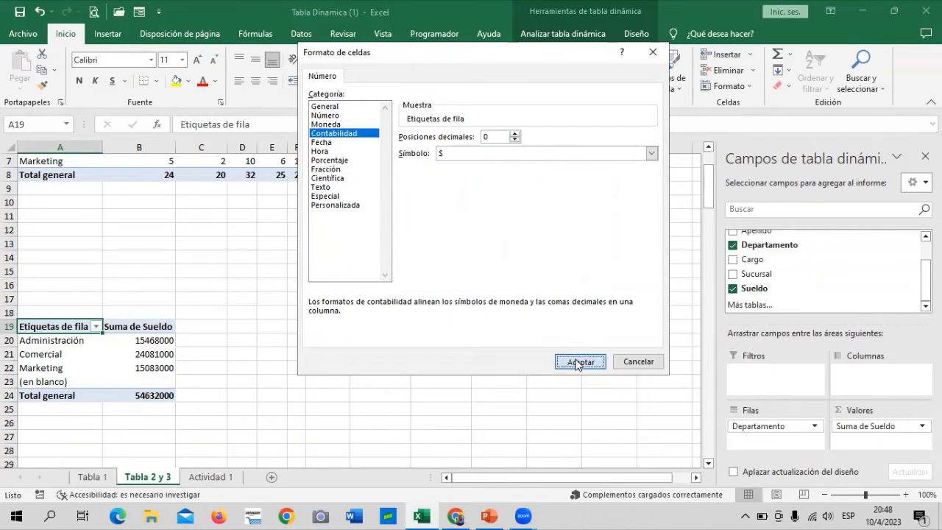
{"action": "left_click", "coordinate": [524, 301]}
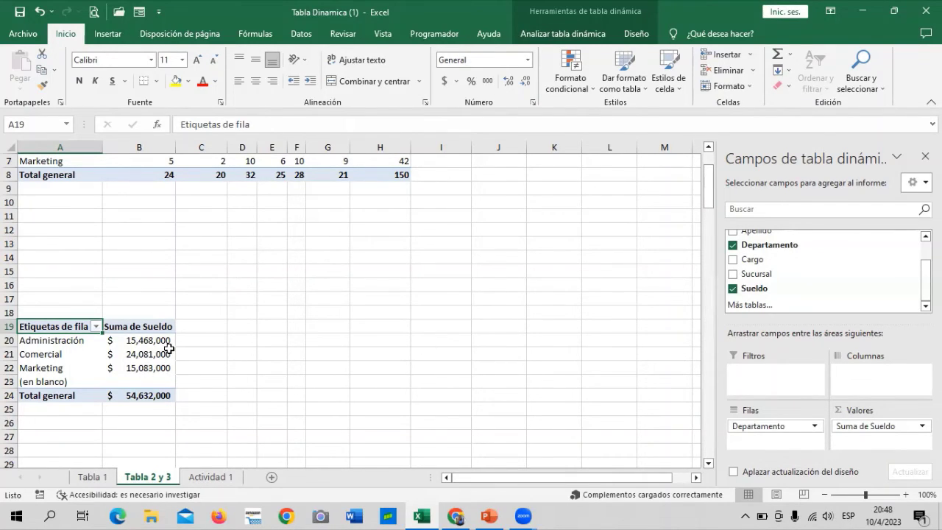
{"action": "mouse_move", "coordinate": [169, 349]}
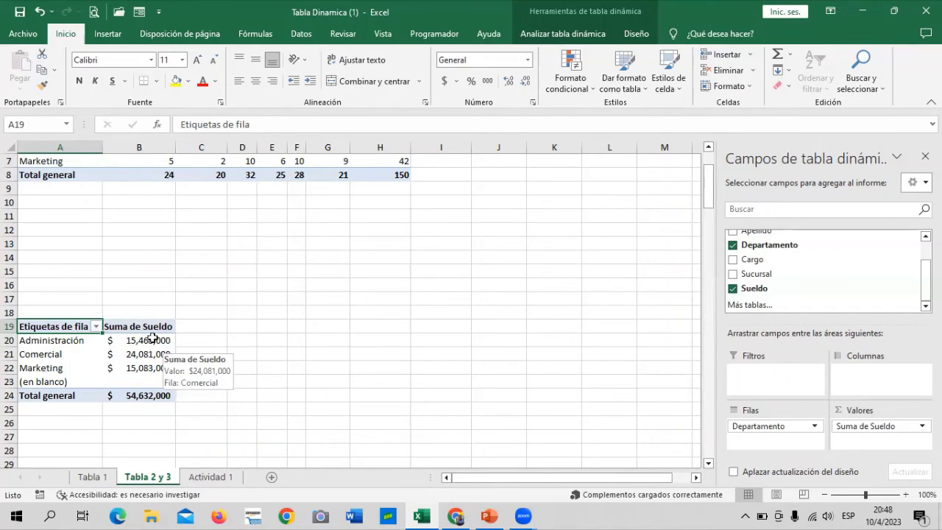
{"action": "mouse_move", "coordinate": [105, 345]}
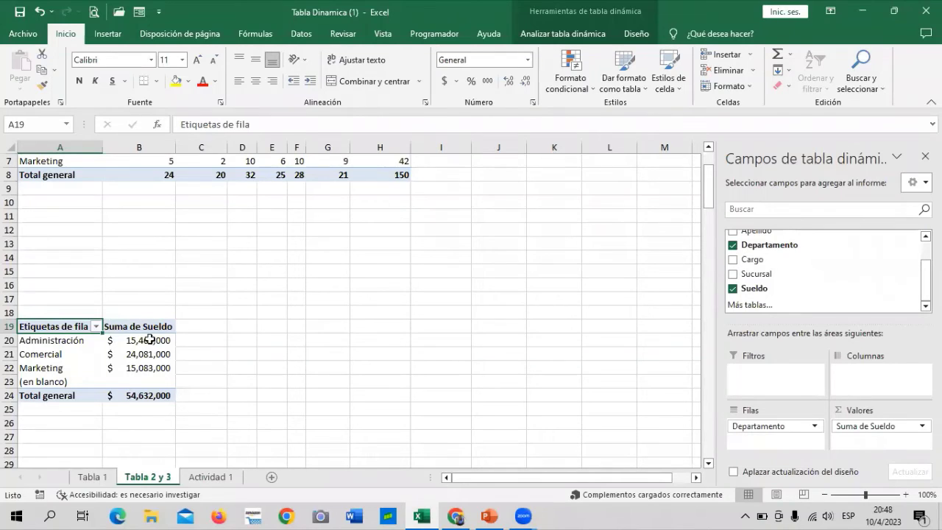
Check the Tabla dinámica 3 requirement on Actividad 1, then add Sueldo to Valores again as Suma de Sueldo2.
{"action": "left_click", "coordinate": [208, 477]}
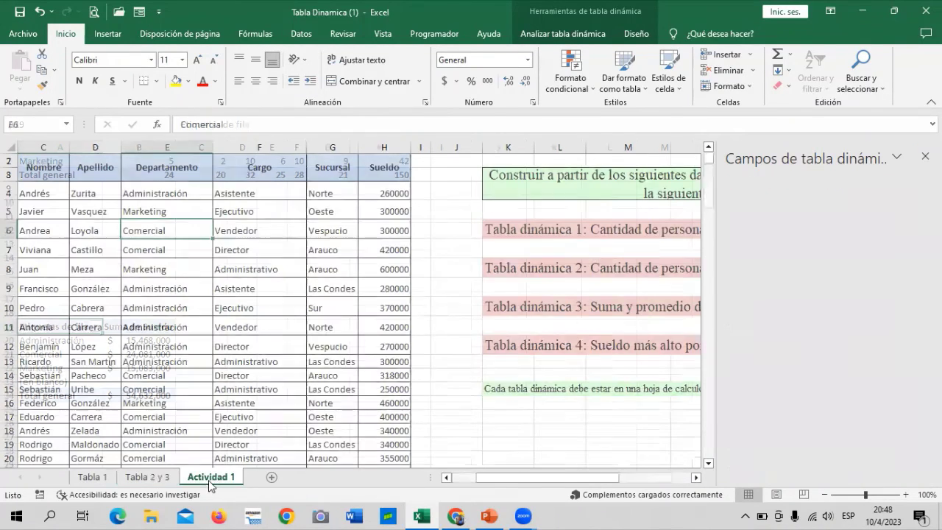
{"action": "left_click", "coordinate": [681, 309]}
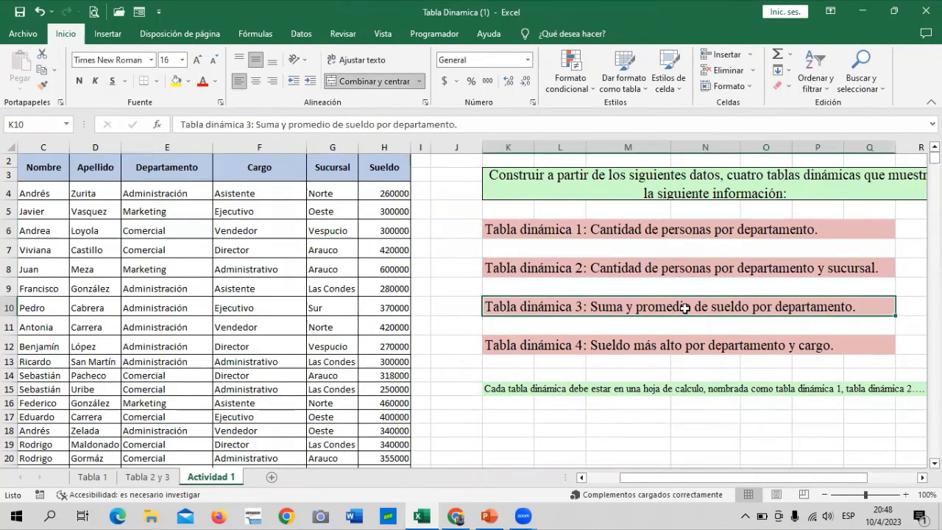
{"action": "left_click", "coordinate": [156, 480]}
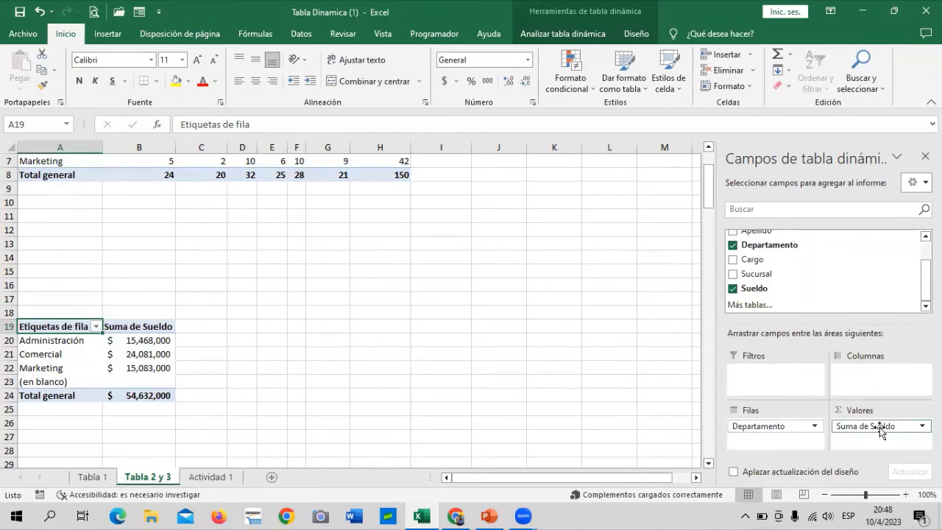
{"action": "left_click_drag", "start_coordinate": [868, 420], "coordinate": [777, 324]}
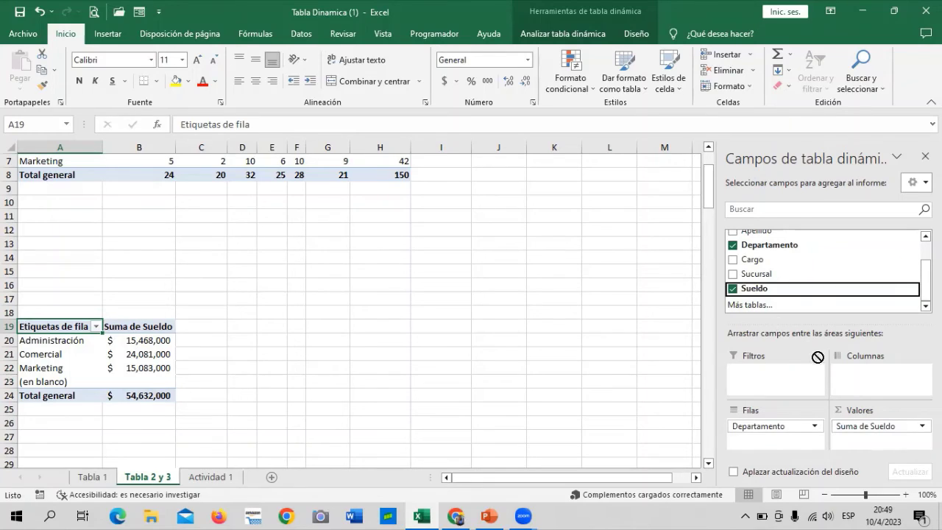
{"action": "mouse_move", "coordinate": [777, 324]}
{"action": "left_mouse_down"}
{"action": "mouse_move", "coordinate": [771, 293]}
{"action": "mouse_move", "coordinate": [864, 443]}
{"action": "left_mouse_up"}
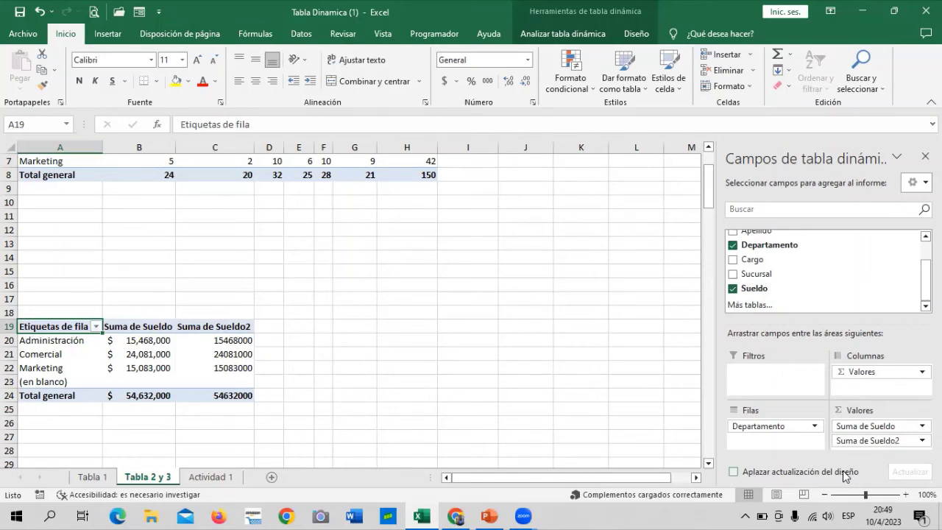
Summarize the second Sueldo field as Promedio, named Promedio de Sueldo, with percentage number format.
{"action": "left_click", "coordinate": [913, 442]}
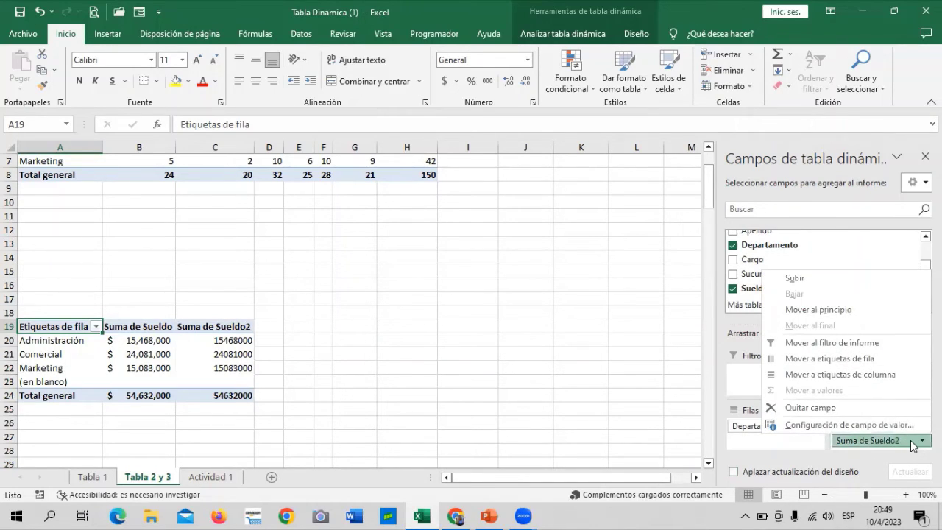
{"action": "left_click", "coordinate": [890, 424]}
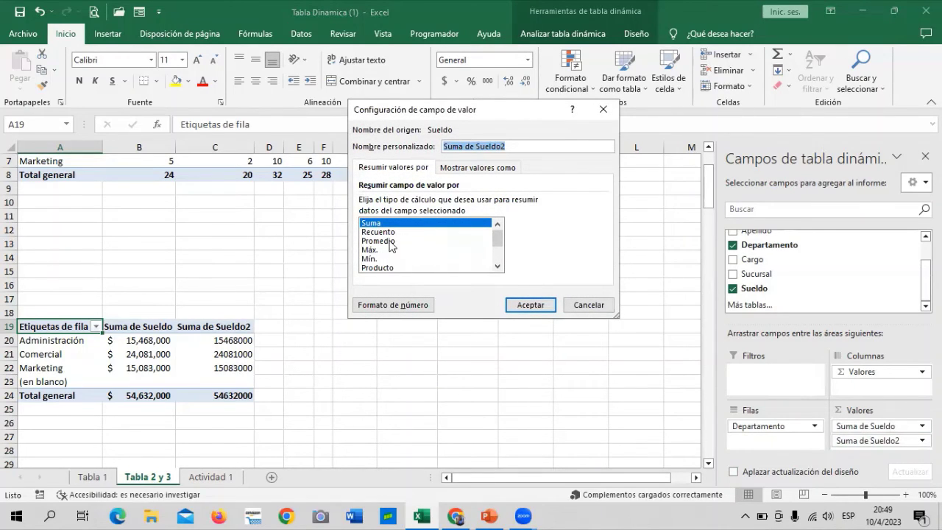
{"action": "left_click", "coordinate": [385, 243]}
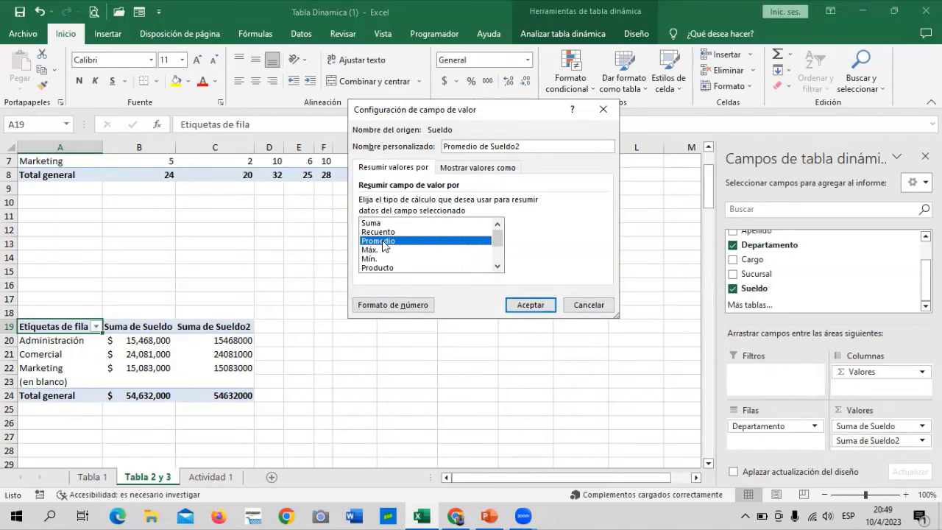
{"action": "left_click", "coordinate": [520, 147]}
{"action": "key", "text": "BackSpace"}
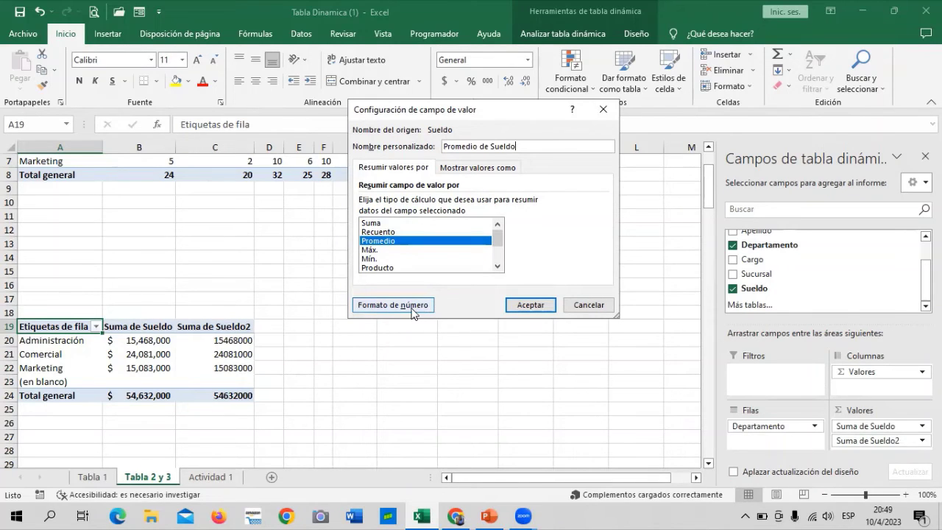
{"action": "left_click", "coordinate": [411, 309]}
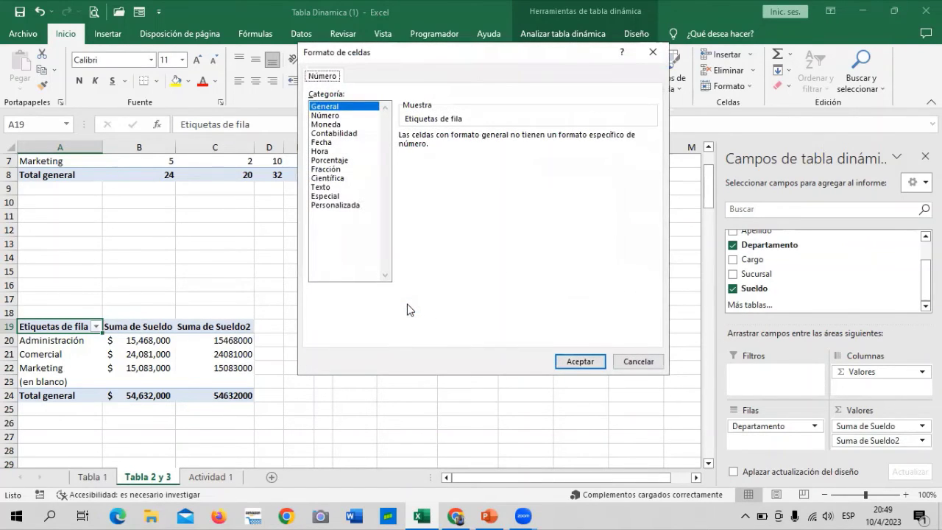
{"action": "left_click", "coordinate": [333, 160]}
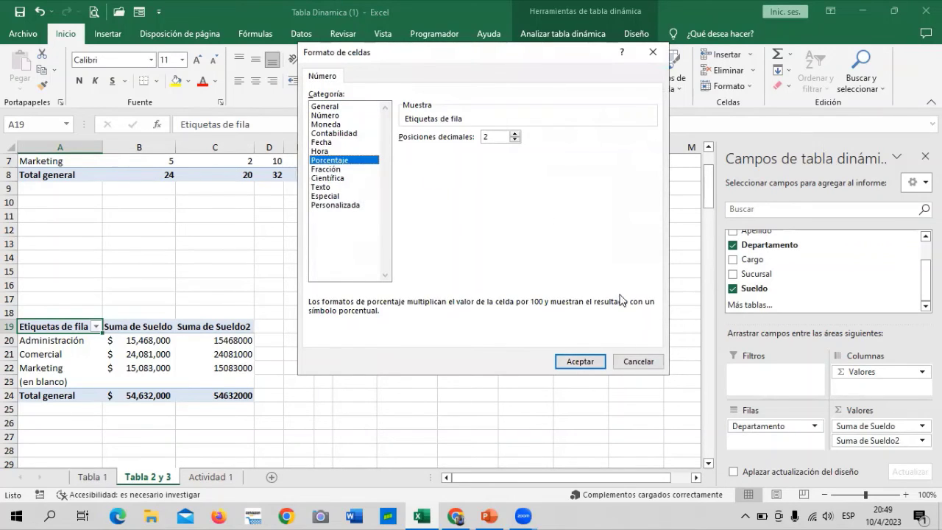
{"action": "left_click", "coordinate": [576, 362]}
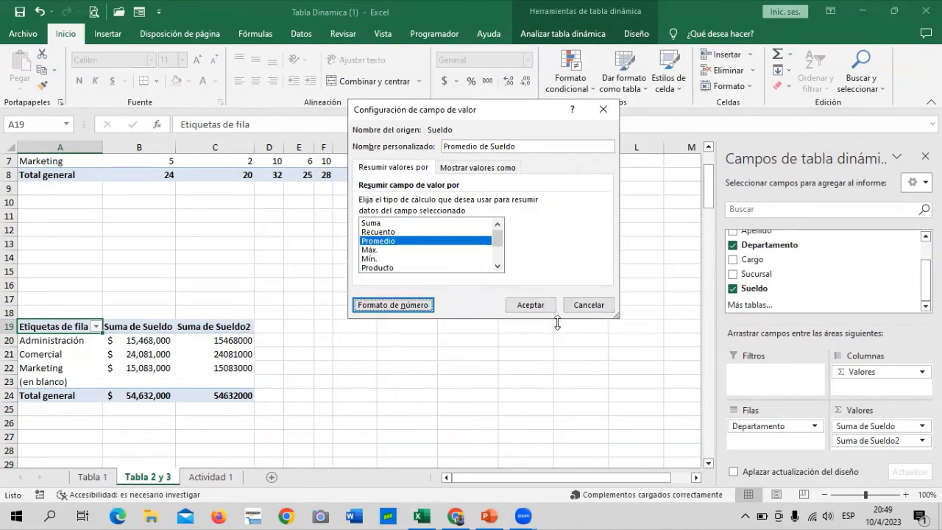
{"action": "left_click", "coordinate": [537, 309]}
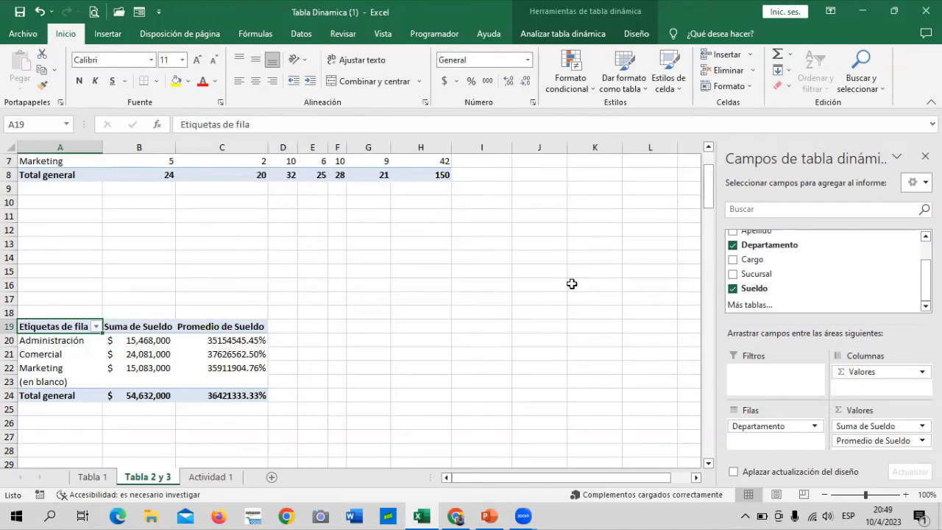
Review the salary pivot's headers and check the task list on Actividad 1.
{"action": "left_click", "coordinate": [133, 329]}
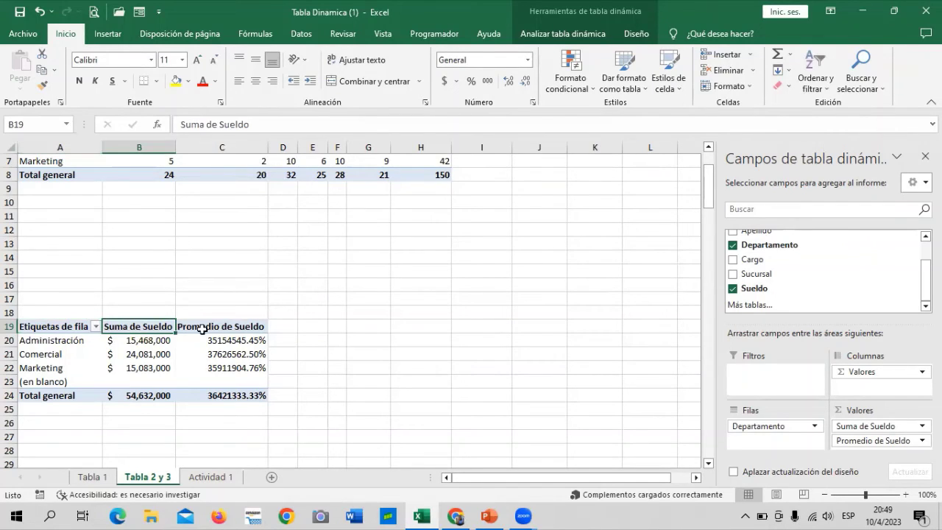
{"action": "left_click", "coordinate": [215, 320]}
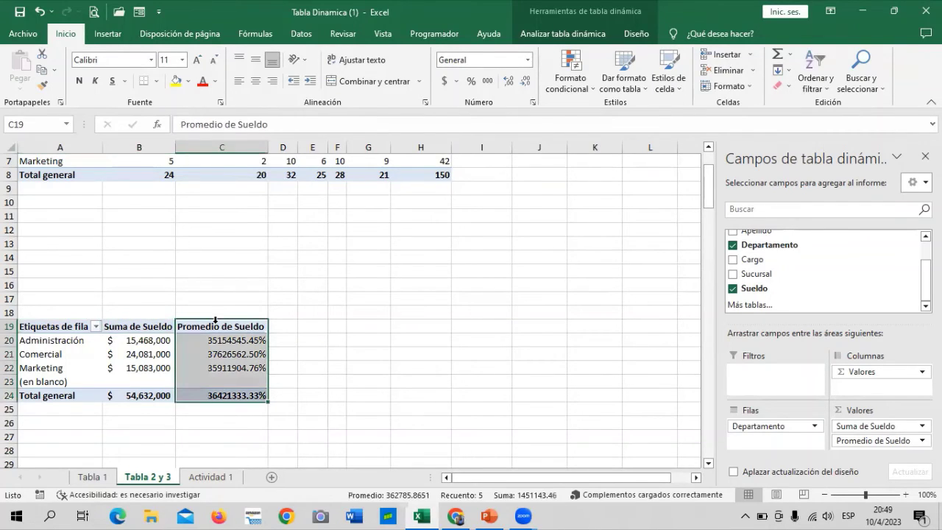
{"action": "left_click", "coordinate": [351, 337]}
{"action": "left_click", "coordinate": [211, 477]}
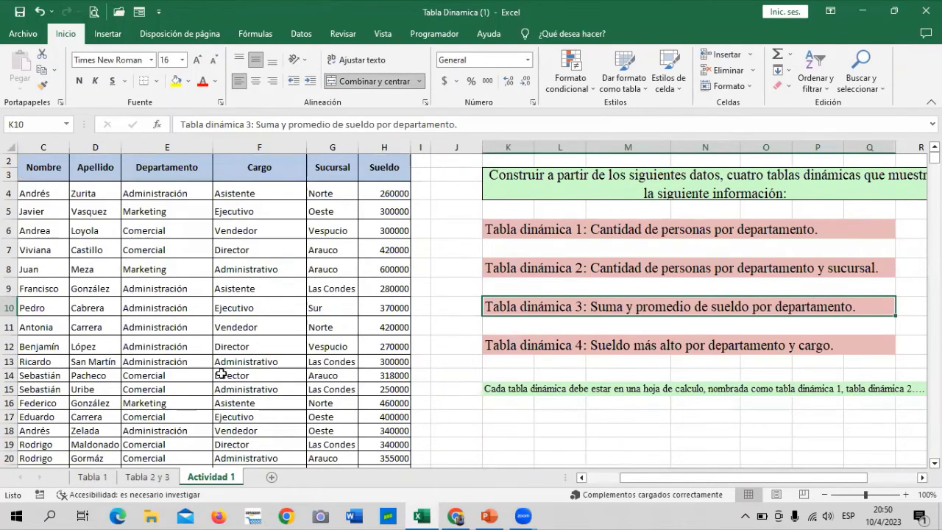
{"action": "left_click", "coordinate": [151, 477]}
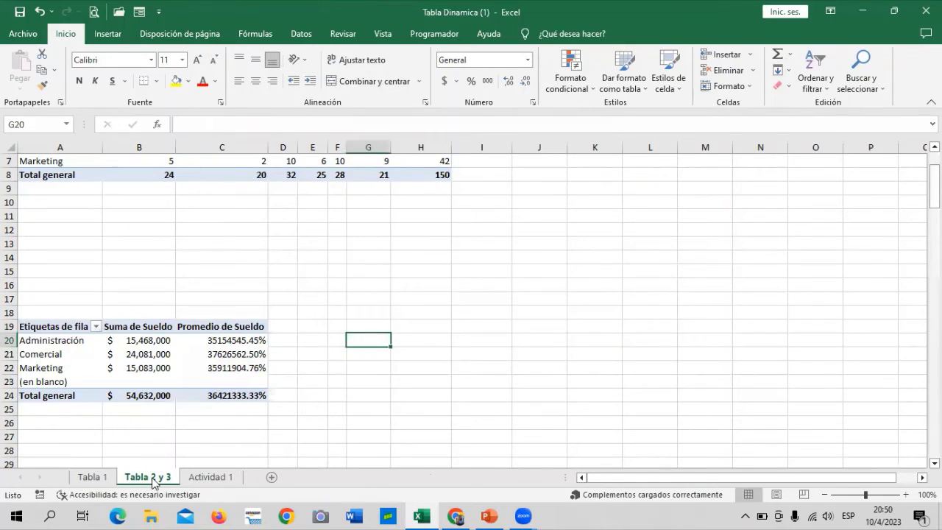
Move Departamento from Filas to Columnas in the salary pivot.
{"action": "left_click", "coordinate": [95, 345]}
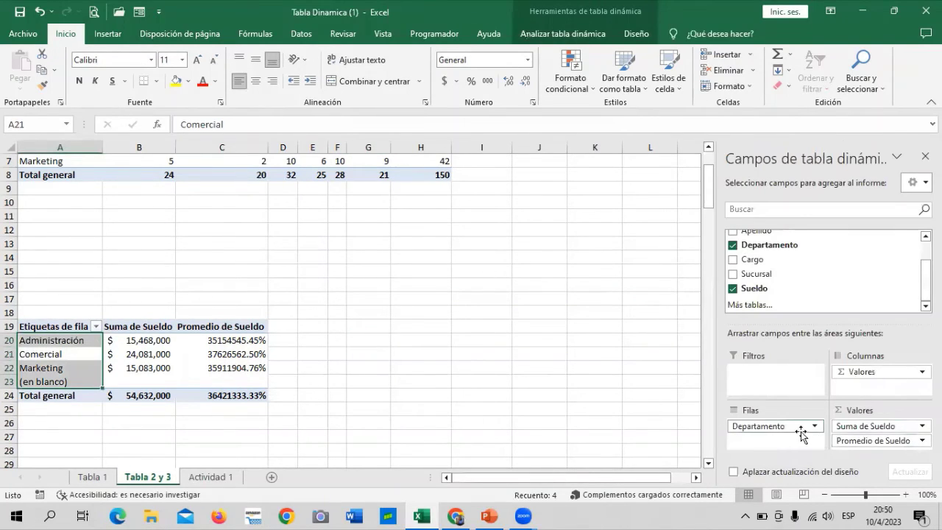
{"action": "mouse_move", "coordinate": [785, 429]}
{"action": "left_mouse_down"}
{"action": "mouse_move", "coordinate": [874, 398]}
{"action": "mouse_move", "coordinate": [878, 388]}
{"action": "mouse_move", "coordinate": [776, 427]}
{"action": "mouse_move", "coordinate": [863, 389]}
{"action": "left_mouse_up"}
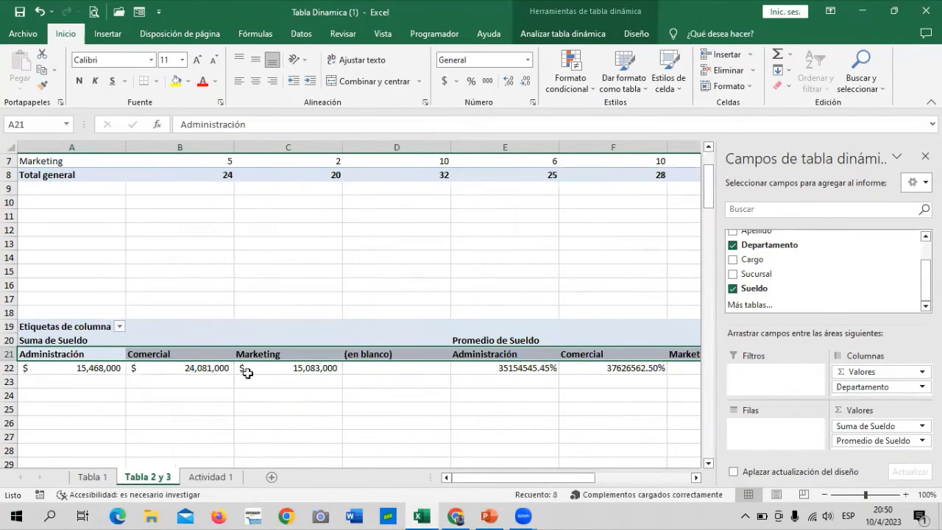
{"action": "left_click_drag", "start_coordinate": [898, 392], "coordinate": [880, 390]}
{"action": "scroll", "coordinate": [471, 378], "scroll_direction": "up", "scroll_amount": 2}
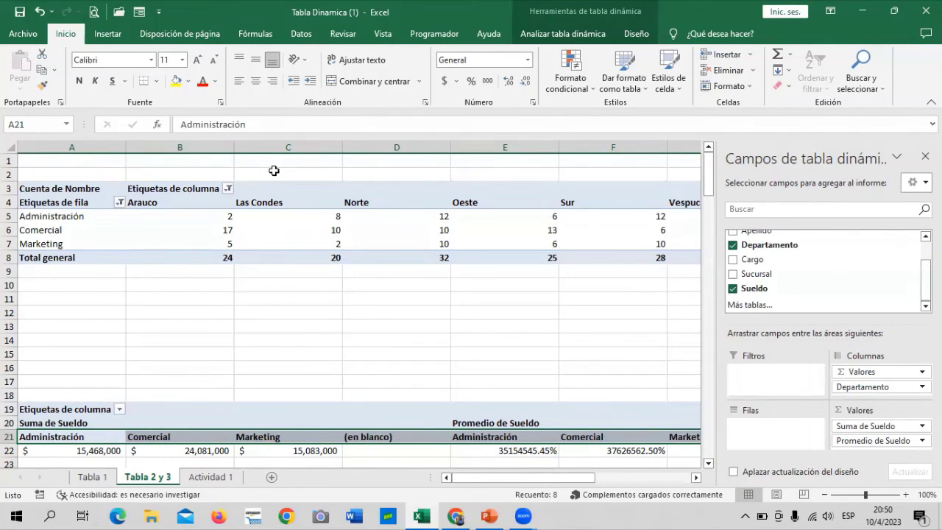
Try adding Sucursal to the top pivot's rows and dismiss the overlapping-pivots warning.
{"action": "left_click", "coordinate": [289, 193]}
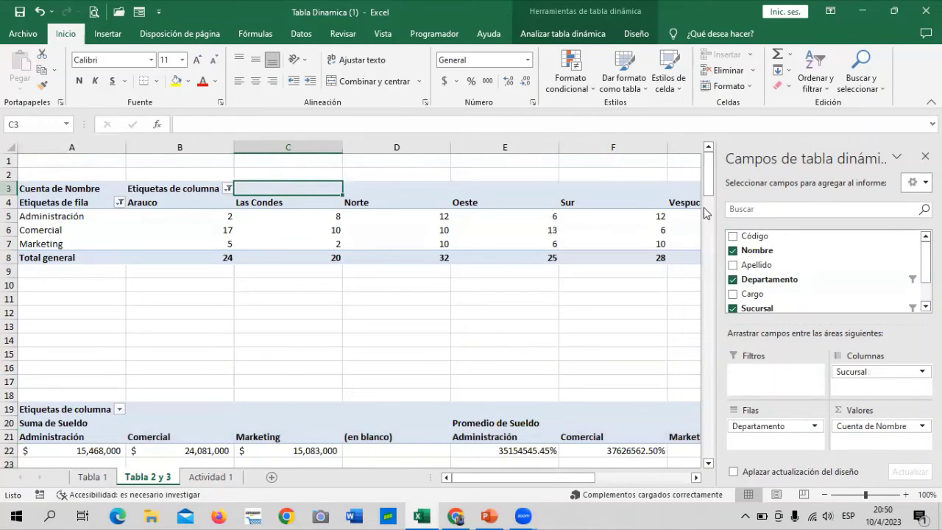
{"action": "left_click_drag", "start_coordinate": [882, 371], "coordinate": [762, 442]}
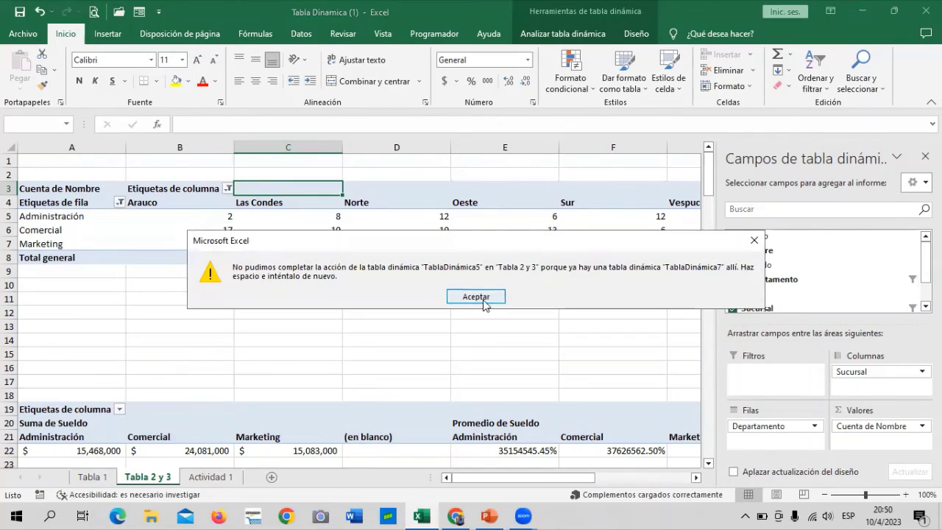
{"action": "left_click", "coordinate": [479, 298]}
{"action": "left_click", "coordinate": [507, 335]}
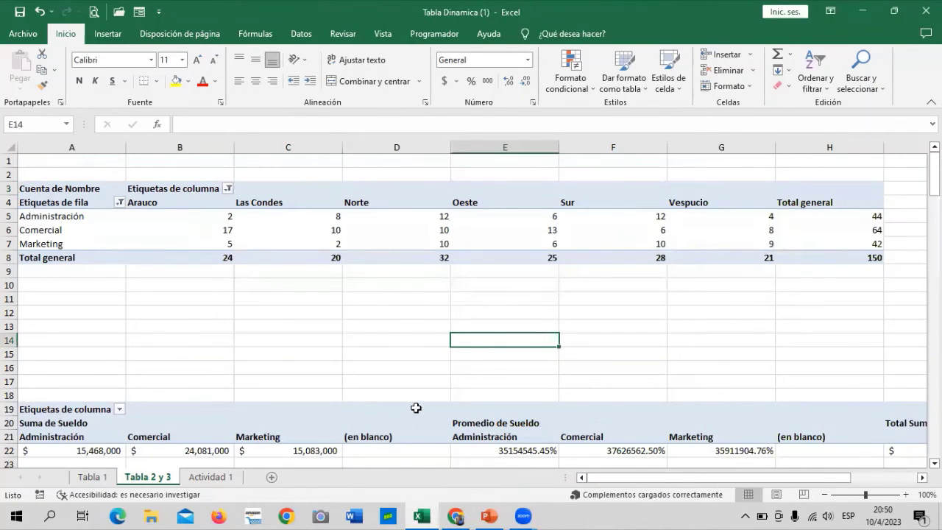
Move Departamento back into Filas in the salary pivot and review the top pivot's Norte and Oeste columns.
{"action": "left_click", "coordinate": [425, 414]}
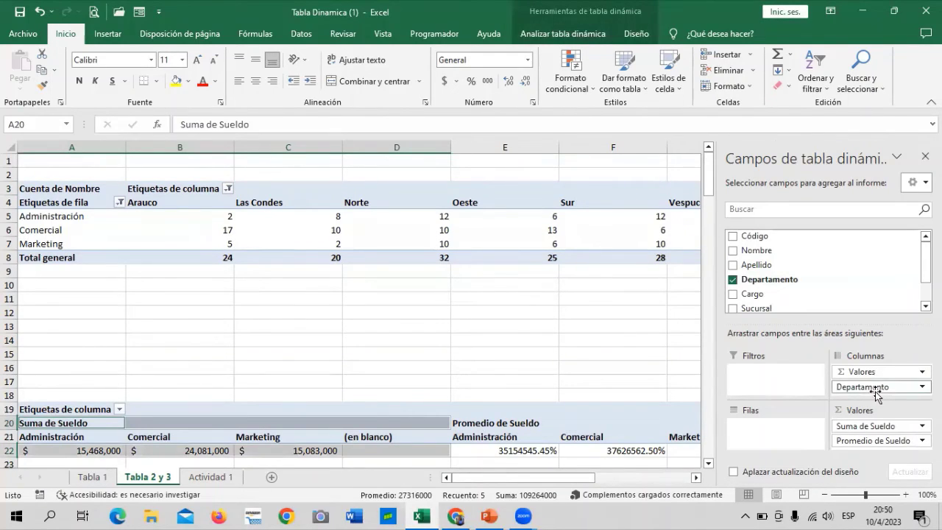
{"action": "left_click_drag", "start_coordinate": [876, 387], "coordinate": [759, 442]}
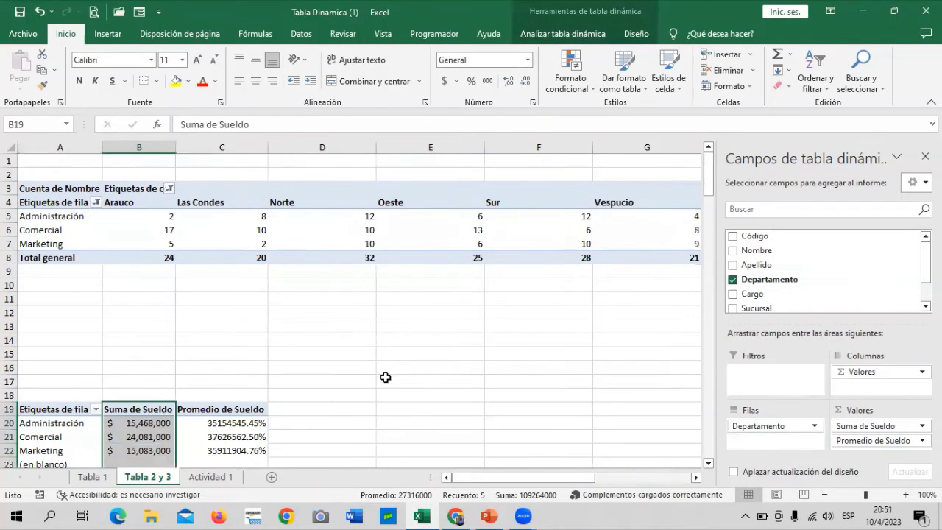
{"action": "scroll", "coordinate": [374, 394], "scroll_direction": "down", "scroll_amount": 2}
{"action": "left_click", "coordinate": [420, 368]}
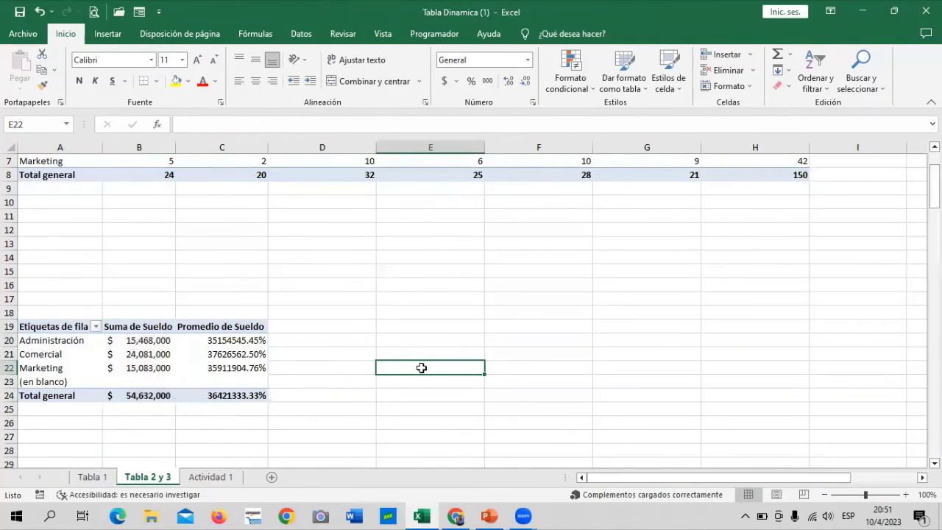
{"action": "scroll", "coordinate": [393, 352], "scroll_direction": "up", "scroll_amount": 2}
{"action": "left_click", "coordinate": [372, 202]}
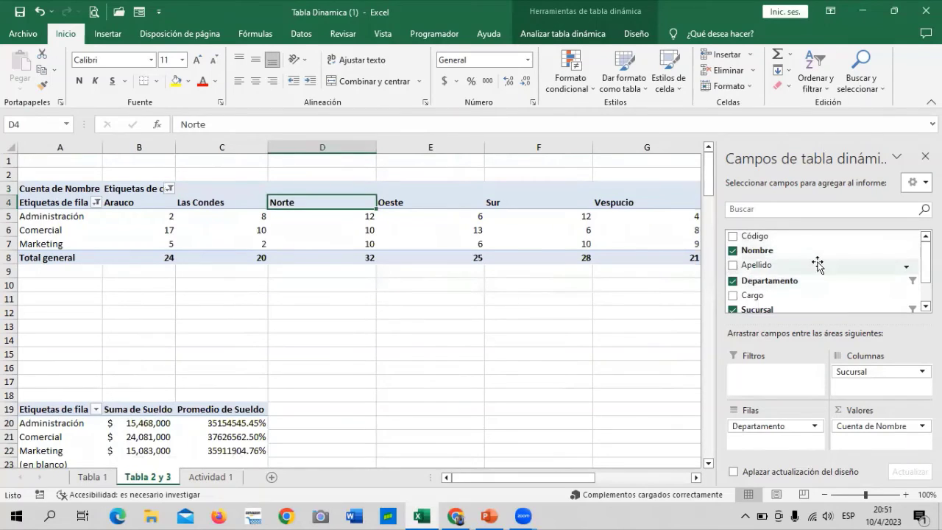
{"action": "left_click", "coordinate": [477, 202]}
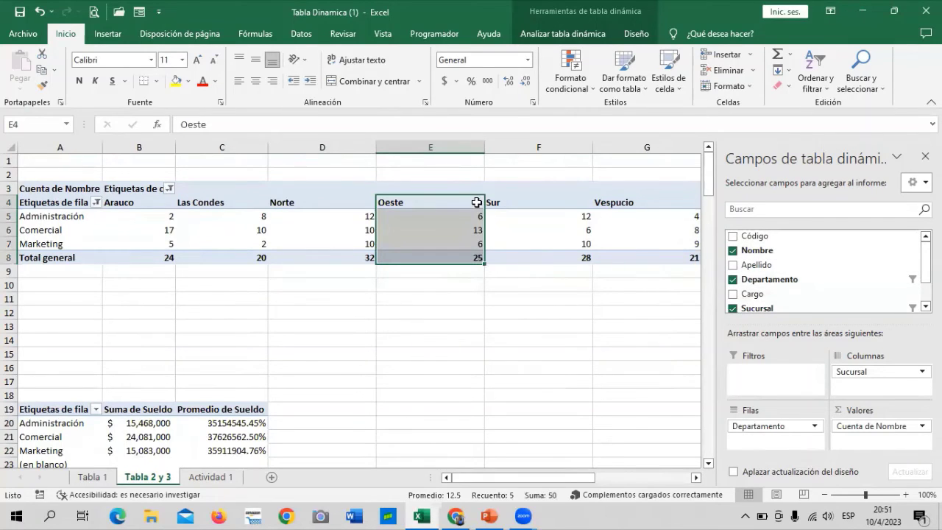
Check the Comercial average salary and the Norte/Oeste counts, then return to Actividad 1.
{"action": "left_click", "coordinate": [188, 437]}
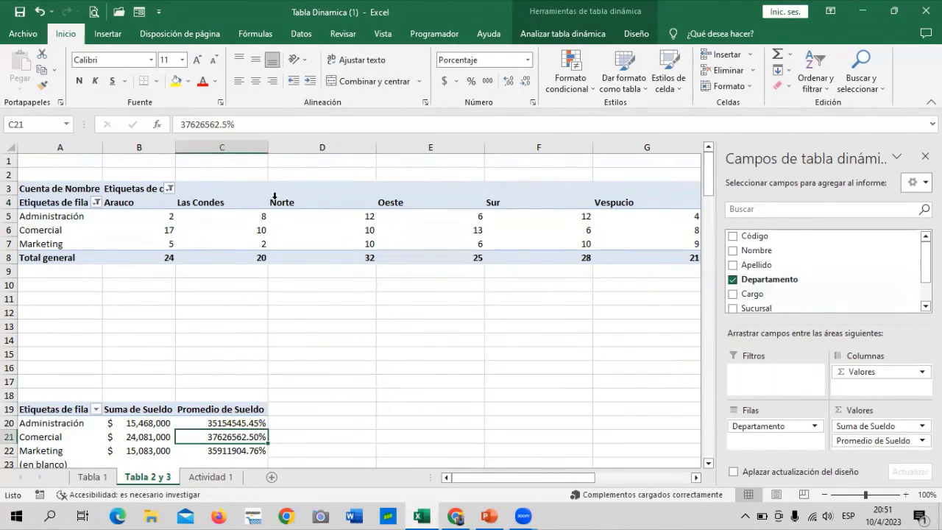
{"action": "left_click", "coordinate": [309, 193]}
{"action": "left_click", "coordinate": [192, 439]}
{"action": "left_click", "coordinate": [432, 218]}
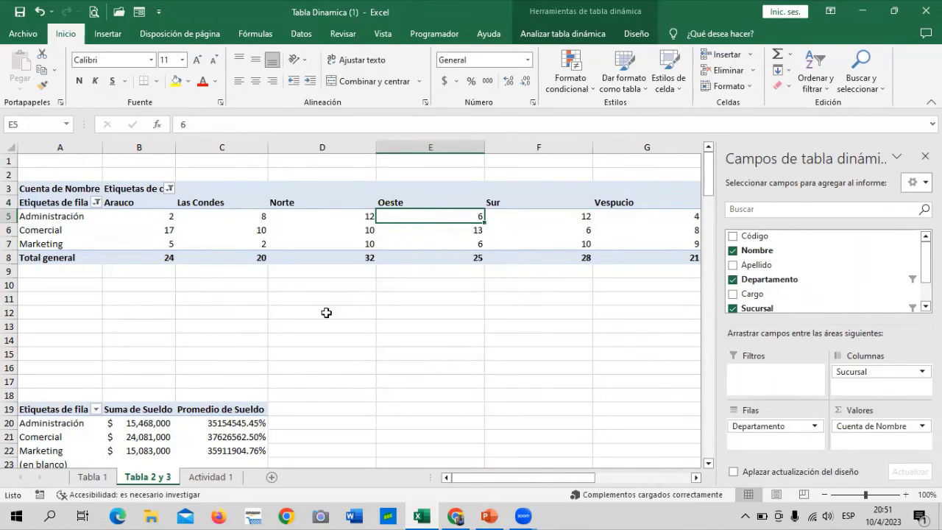
{"action": "left_click", "coordinate": [427, 342]}
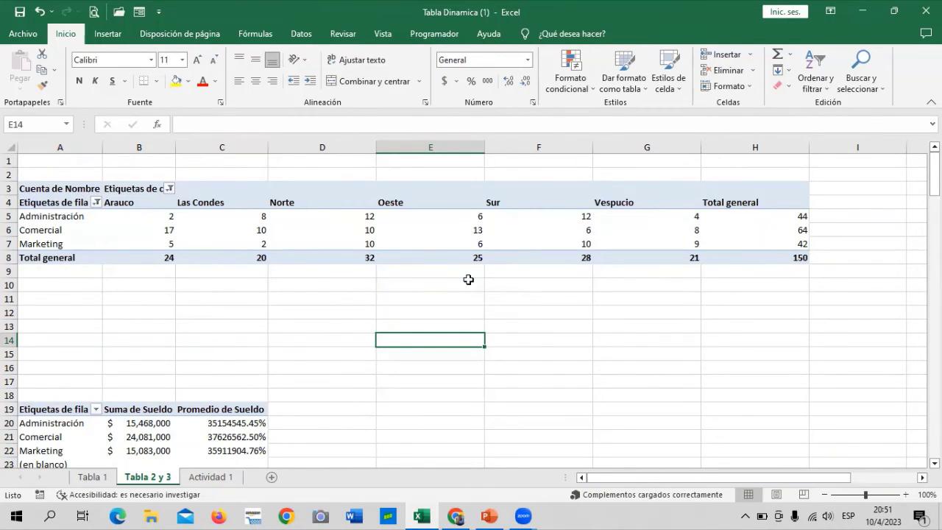
{"action": "scroll", "coordinate": [468, 280], "scroll_direction": "down", "scroll_amount": 1}
{"action": "scroll", "coordinate": [469, 280], "scroll_direction": "down", "scroll_amount": 1}
{"action": "scroll", "coordinate": [468, 280], "scroll_direction": "down", "scroll_amount": 2}
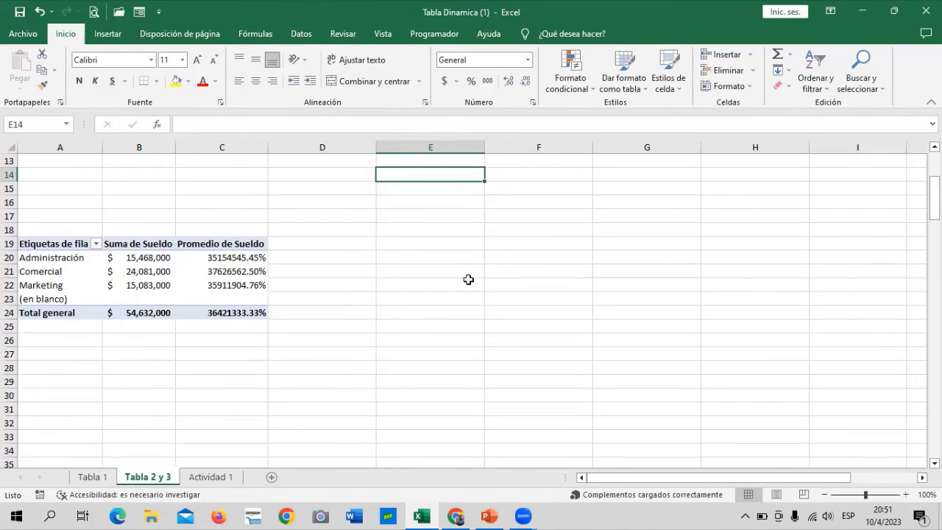
{"action": "left_click", "coordinate": [218, 271]}
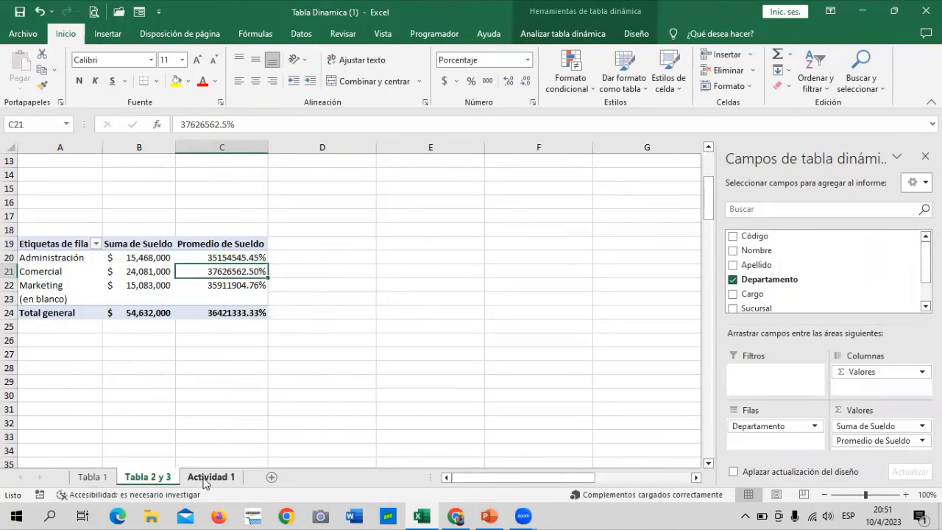
{"action": "left_click", "coordinate": [206, 479]}
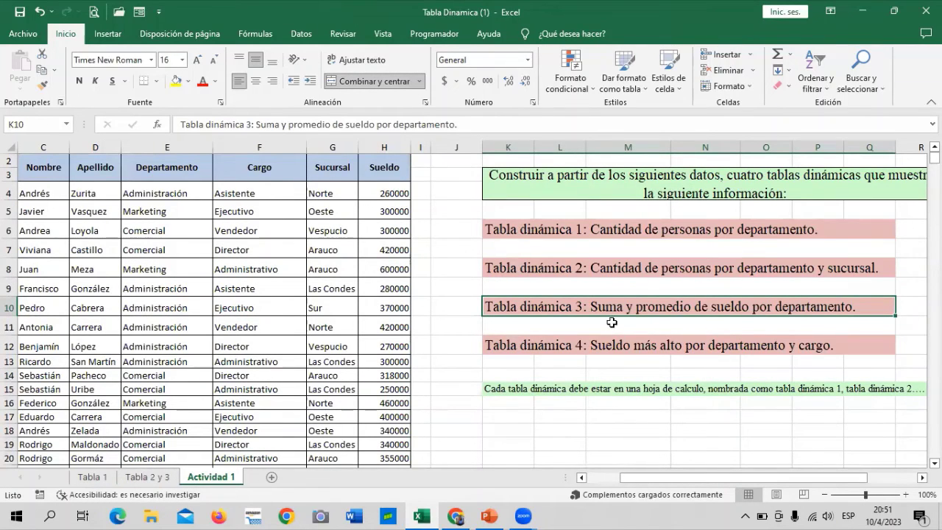
Read the Tabla dinámica 4 task on Actividad 1, then go back to Tabla 2 y 3.
{"action": "left_click", "coordinate": [856, 348]}
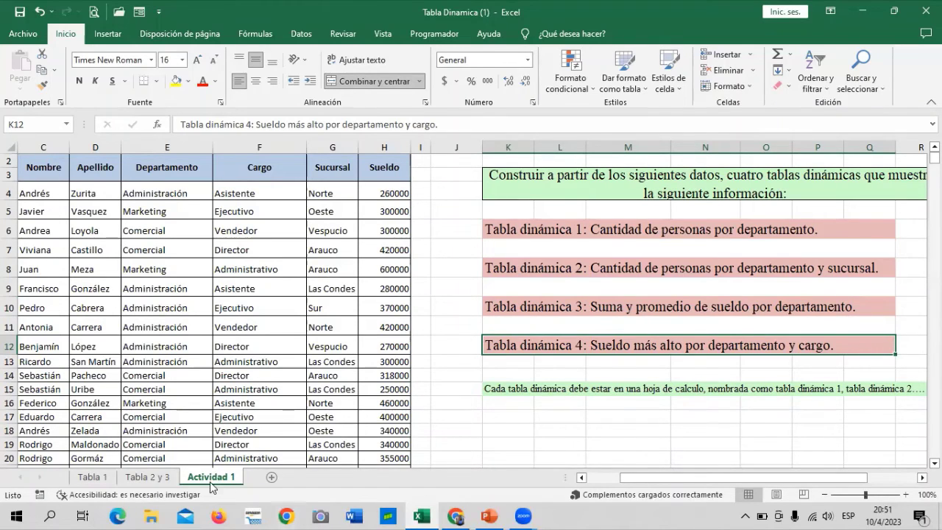
{"action": "left_click", "coordinate": [158, 478]}
{"action": "scroll", "coordinate": [282, 342], "scroll_direction": "up", "scroll_amount": 4}
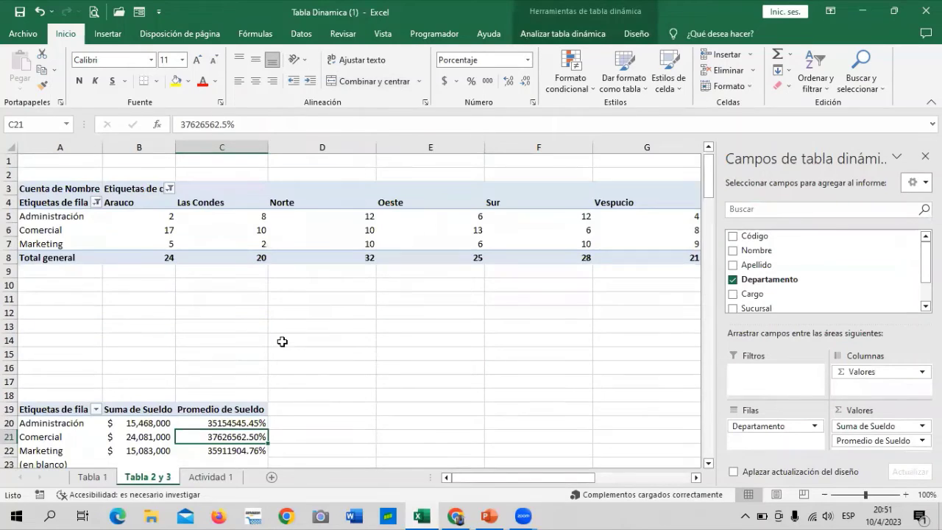
{"action": "scroll", "coordinate": [282, 341], "scroll_direction": "down", "scroll_amount": 3}
{"action": "scroll", "coordinate": [287, 350], "scroll_direction": "down", "scroll_amount": 4}
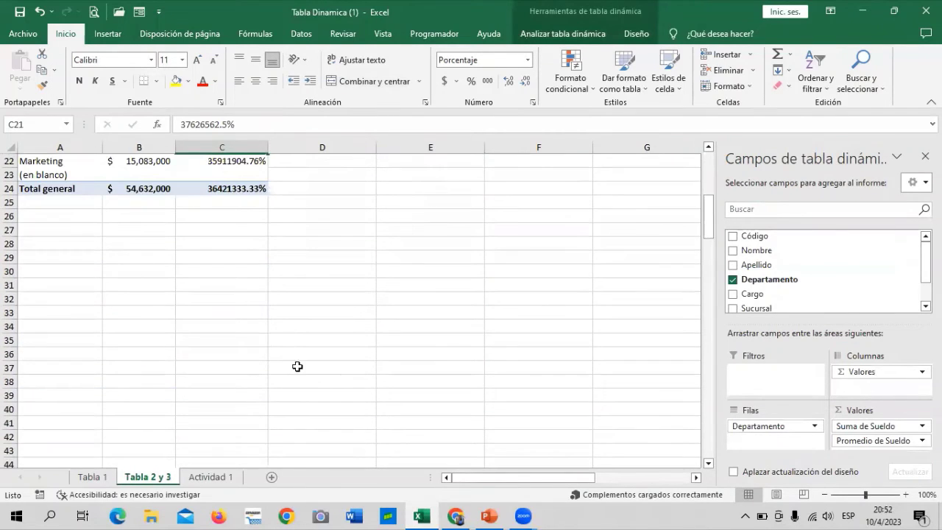
{"action": "scroll", "coordinate": [290, 355], "scroll_direction": "up", "scroll_amount": 1}
{"action": "scroll", "coordinate": [290, 356], "scroll_direction": "up", "scroll_amount": 2}
{"action": "scroll", "coordinate": [289, 353], "scroll_direction": "up", "scroll_amount": 4}
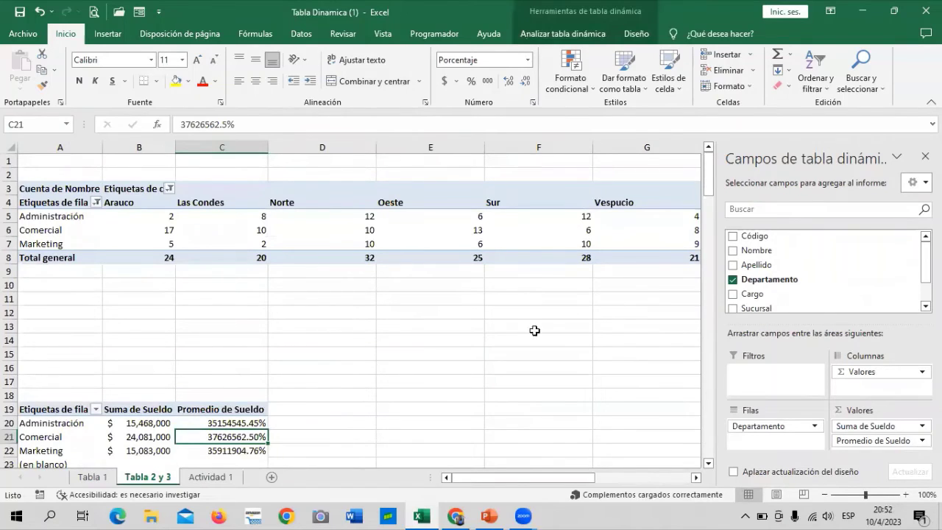
Inspect the Norte/Oeste headers and the Comercial and Marketing average salaries in both pivots.
{"action": "left_click", "coordinate": [328, 202]}
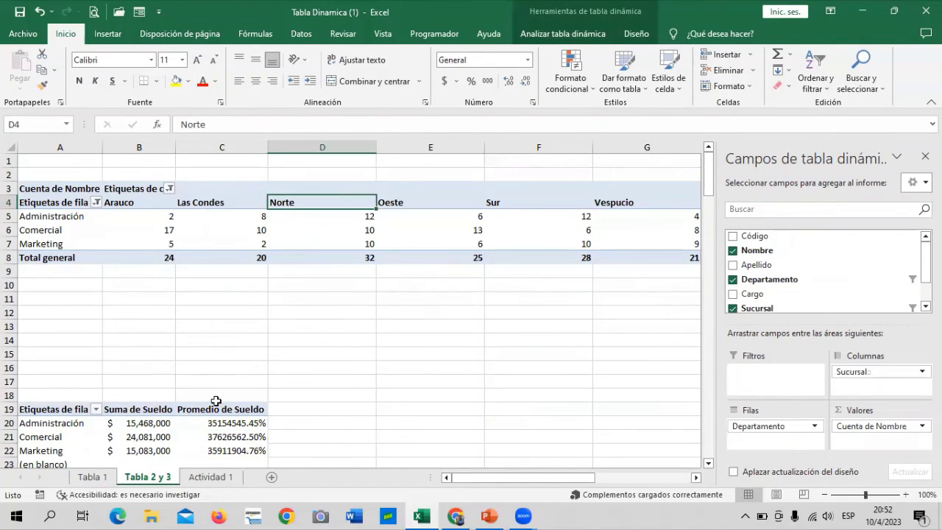
{"action": "left_click", "coordinate": [213, 422]}
{"action": "left_click", "coordinate": [384, 204]}
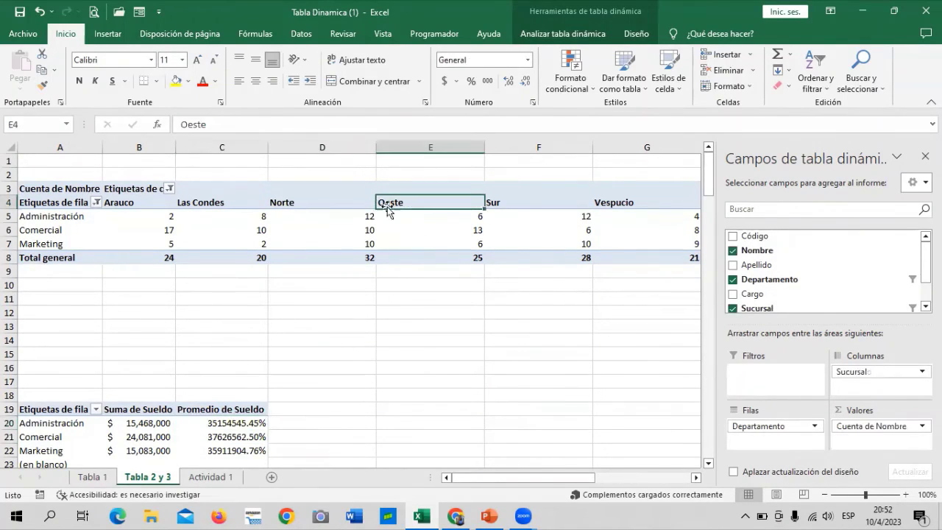
{"action": "left_click", "coordinate": [245, 434]}
{"action": "scroll", "coordinate": [328, 355], "scroll_direction": "down", "scroll_amount": 3}
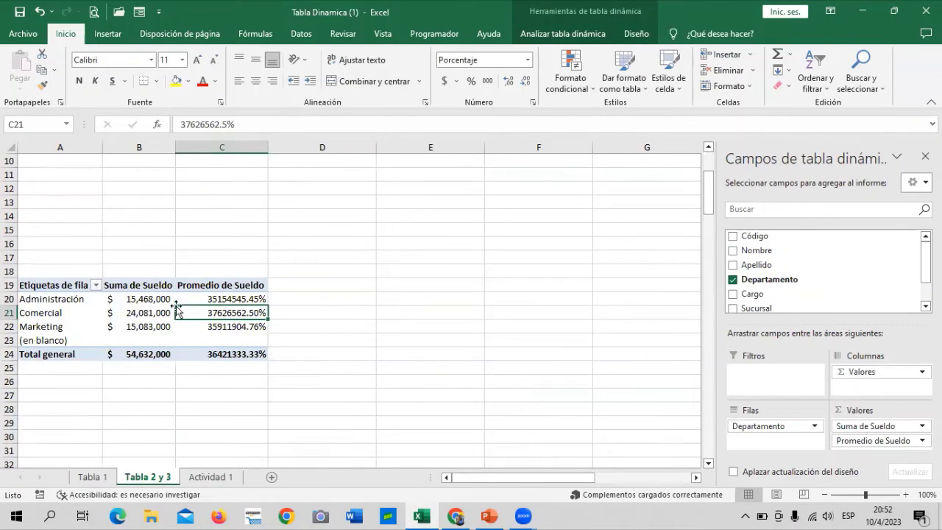
{"action": "left_click", "coordinate": [381, 313]}
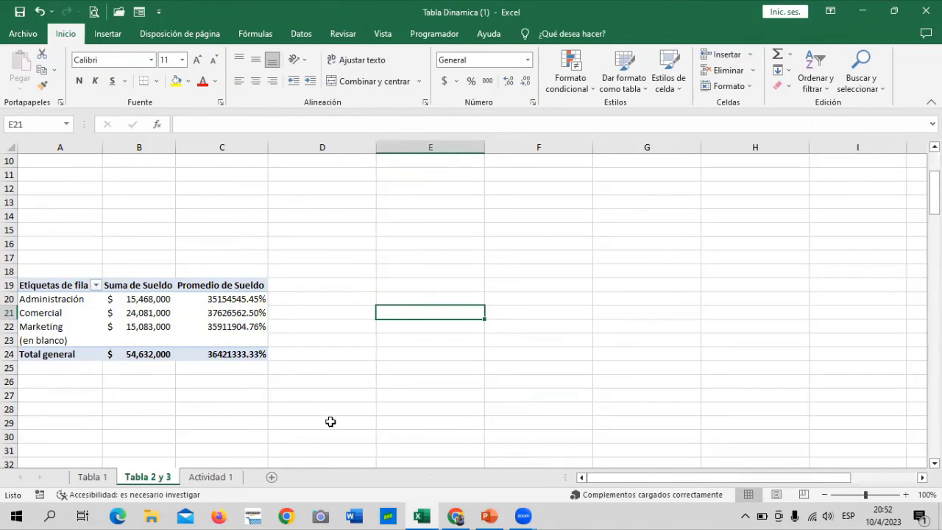
{"action": "scroll", "coordinate": [309, 409], "scroll_direction": "down", "scroll_amount": 4}
{"action": "scroll", "coordinate": [292, 399], "scroll_direction": "up", "scroll_amount": 5}
{"action": "left_click", "coordinate": [191, 366]}
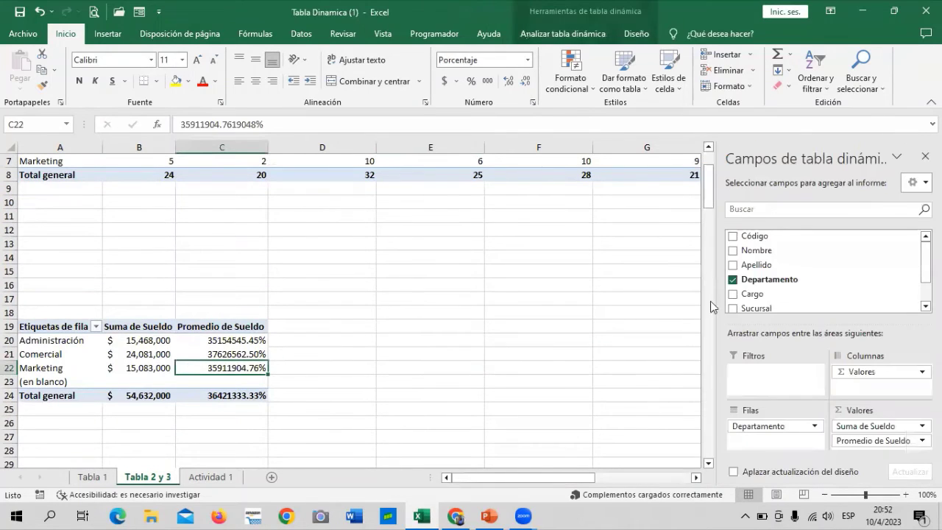
{"action": "scroll", "coordinate": [138, 341], "scroll_direction": "up", "scroll_amount": 2}
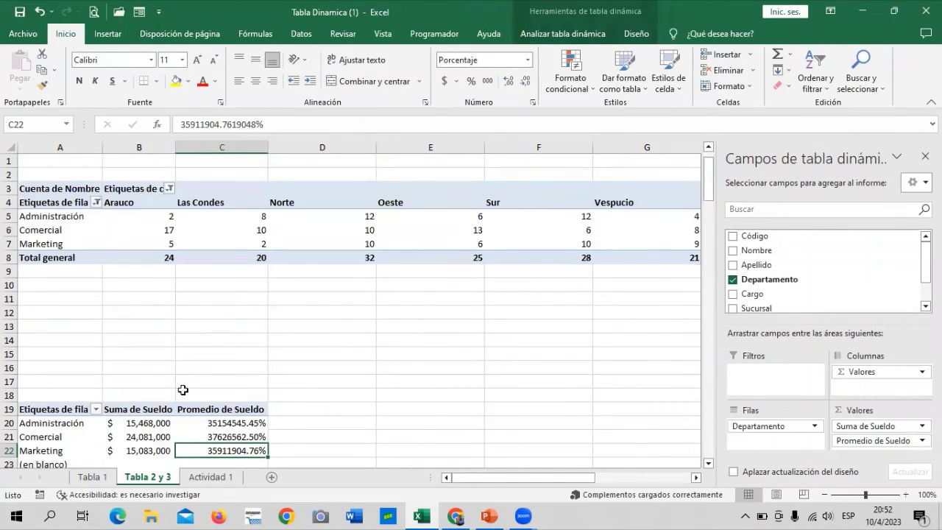
Compare the field layouts of the upper count pivot and the lower salary pivot.
{"action": "left_click", "coordinate": [339, 189]}
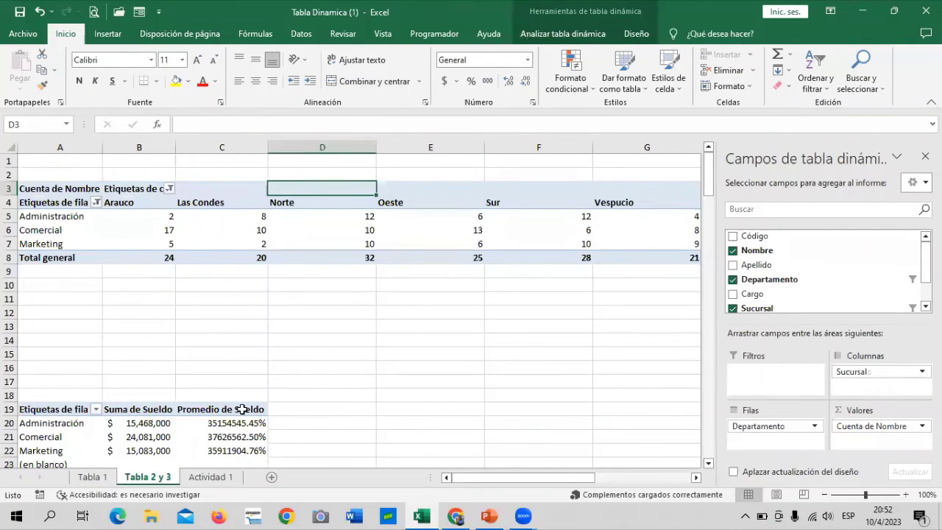
{"action": "left_click", "coordinate": [188, 409]}
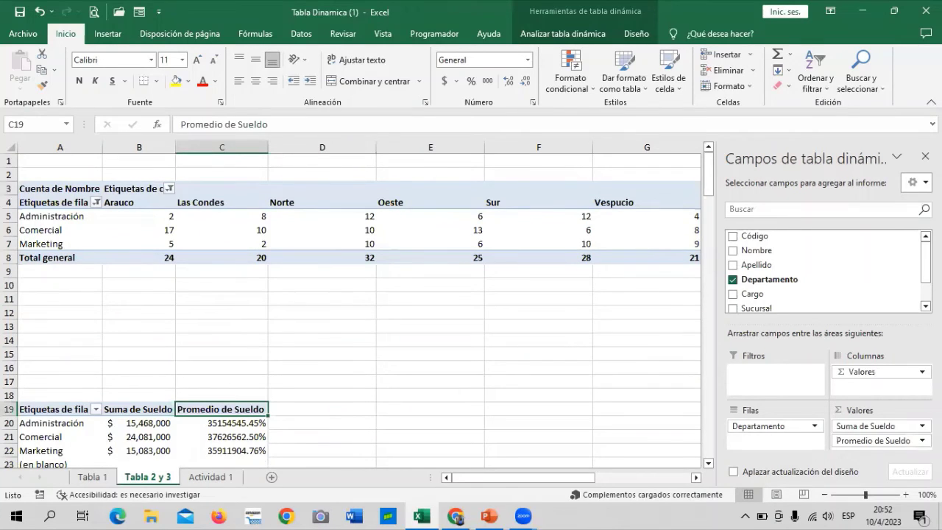
{"action": "left_click", "coordinate": [221, 437]}
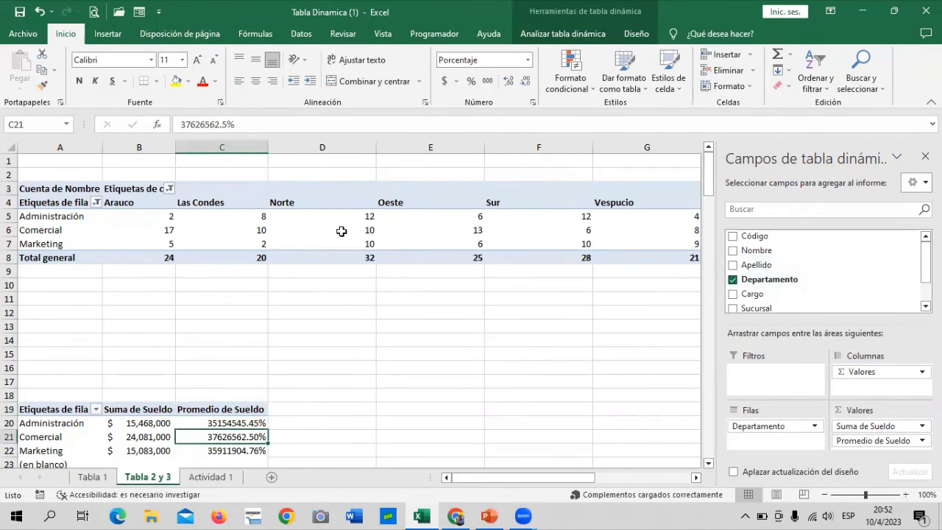
{"action": "left_click", "coordinate": [436, 229]}
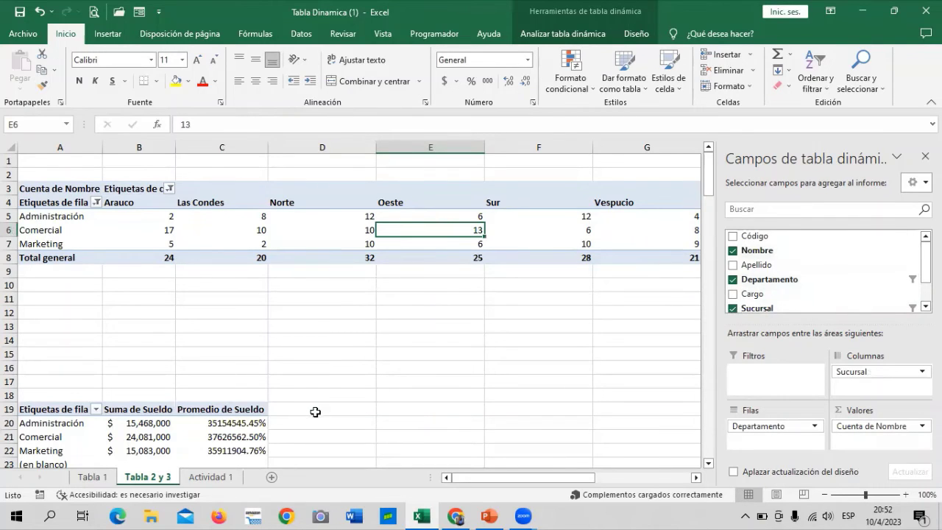
{"action": "scroll", "coordinate": [317, 416], "scroll_direction": "down", "scroll_amount": 3}
Return to Actividad 1 and select a cell inside the employee data table.
{"action": "left_click", "coordinate": [226, 477]}
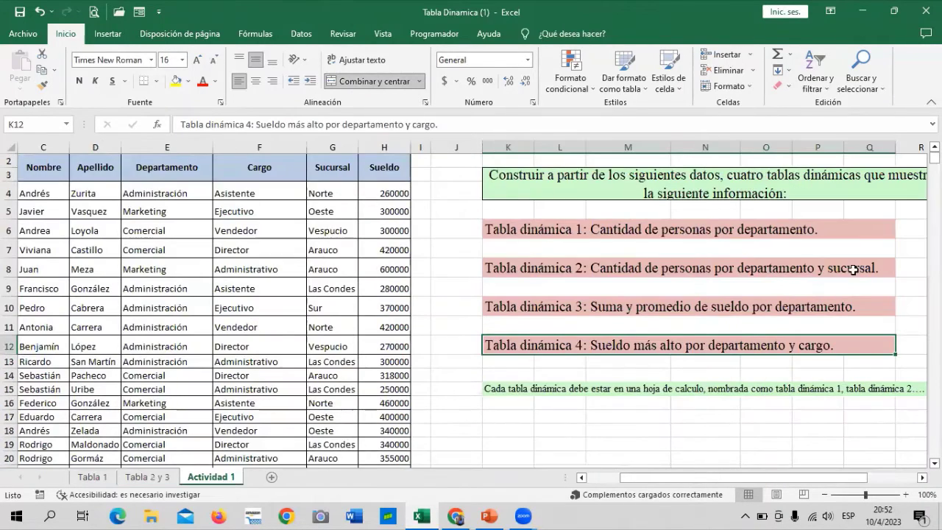
{"action": "left_click", "coordinate": [151, 241]}
{"action": "left_click", "coordinate": [288, 228]}
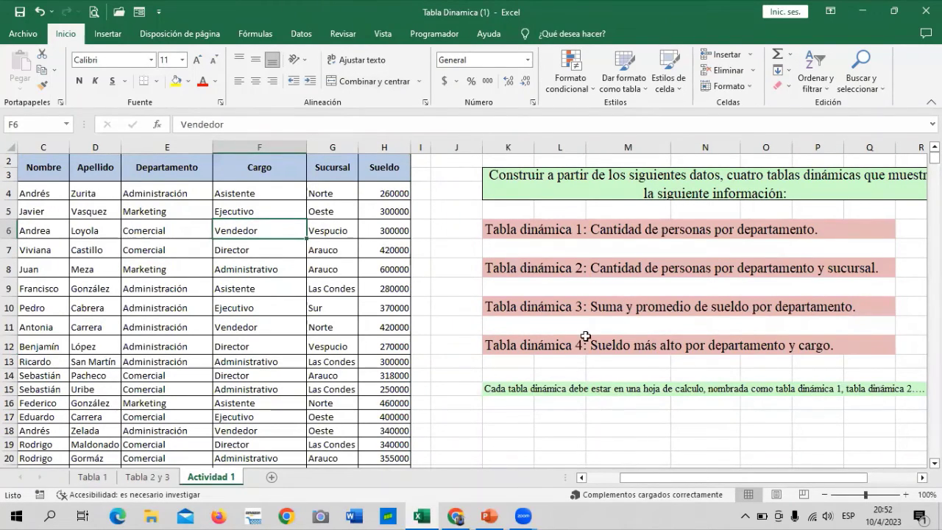
{"action": "left_click", "coordinate": [163, 272]}
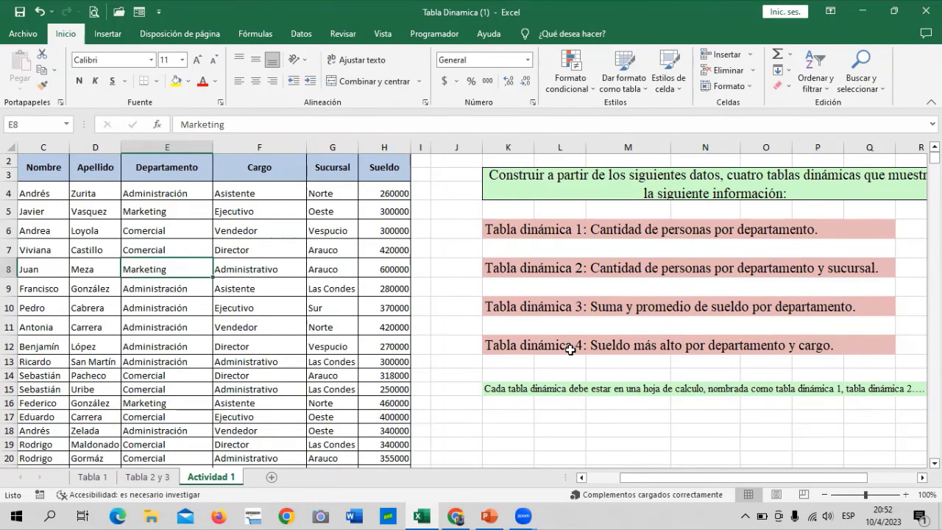
{"action": "left_click", "coordinate": [692, 6]}
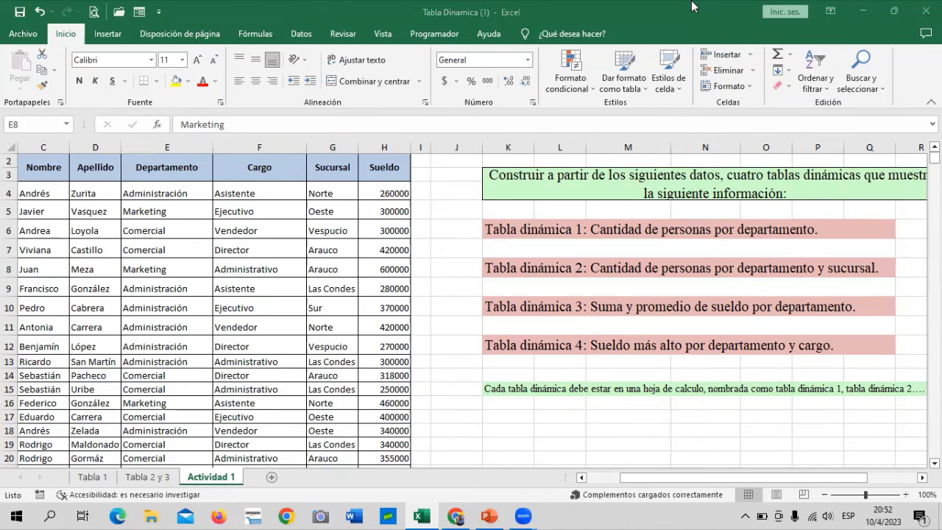
{"action": "left_click", "coordinate": [107, 37]}
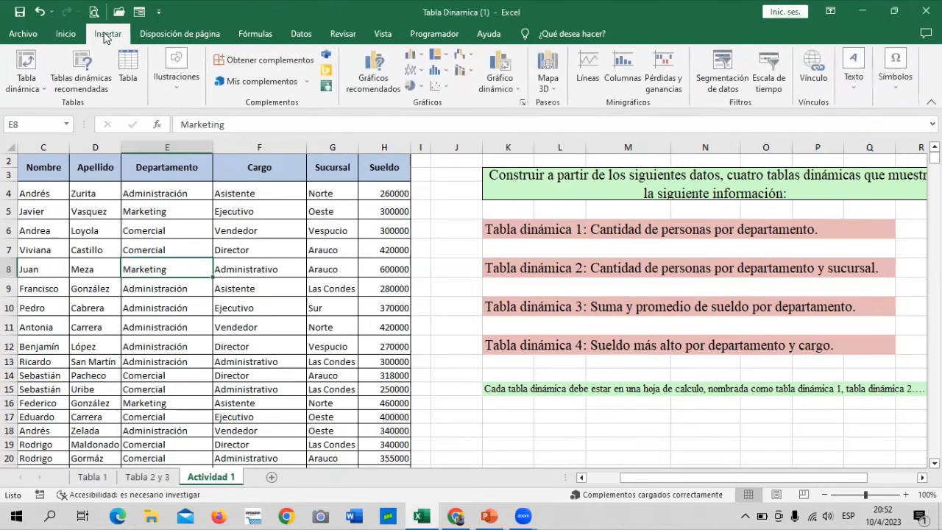
Insert a blank pivot table from the employee data on a new sheet, Hoja4.
{"action": "left_click", "coordinate": [101, 71]}
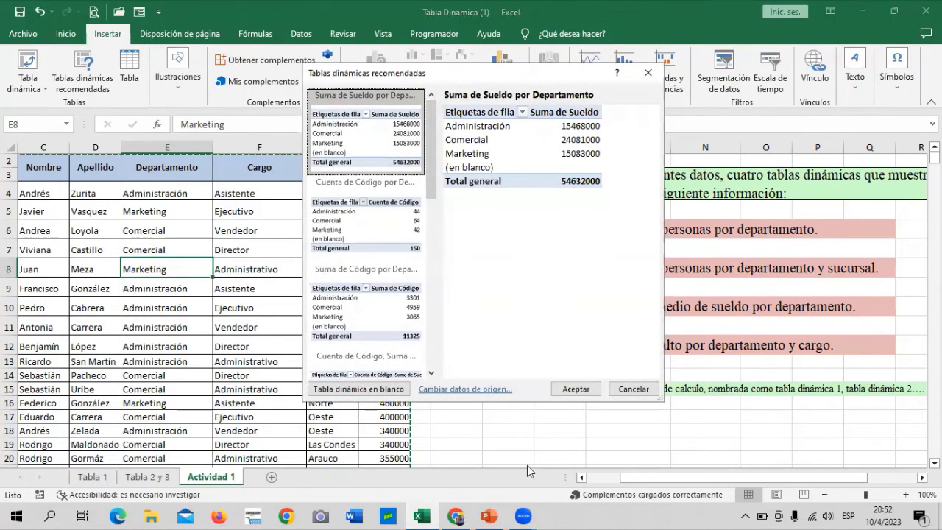
{"action": "left_click", "coordinate": [377, 390]}
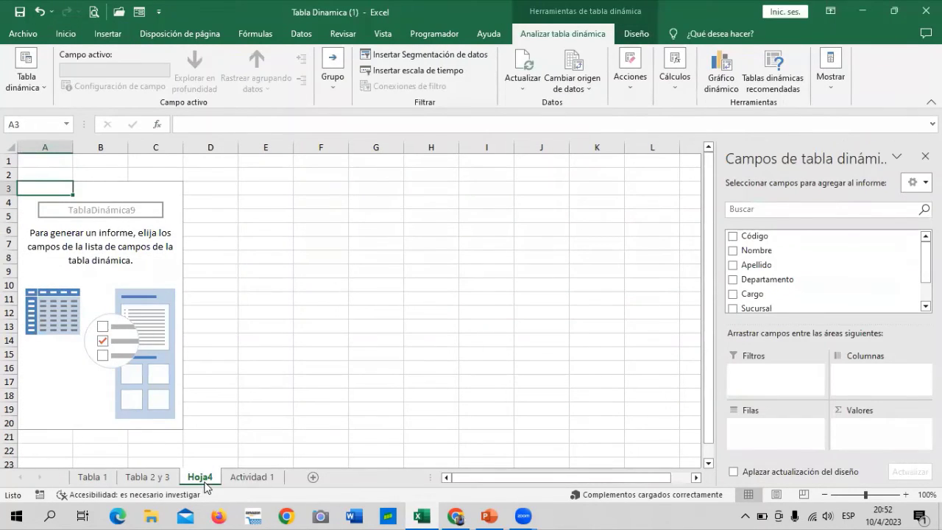
{"action": "left_click", "coordinate": [155, 189]}
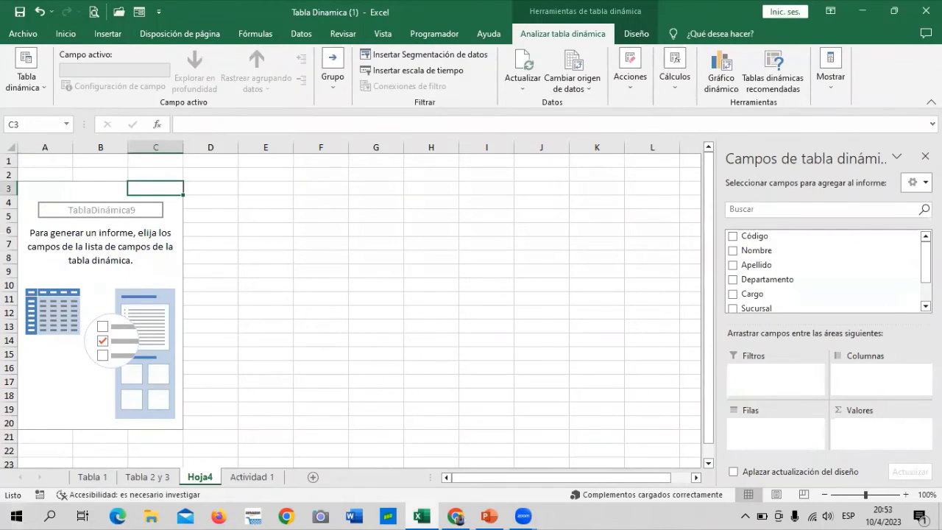
{"action": "left_click", "coordinate": [237, 482]}
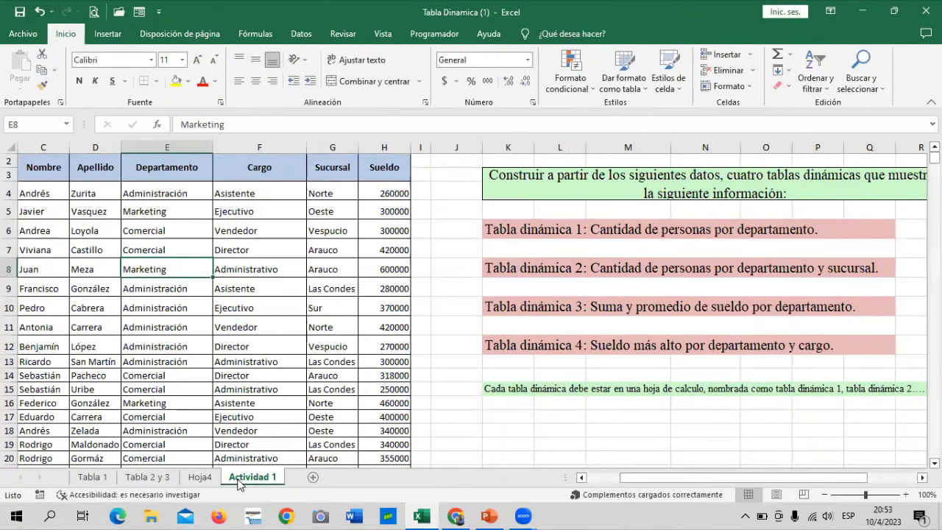
{"action": "left_click", "coordinate": [196, 479]}
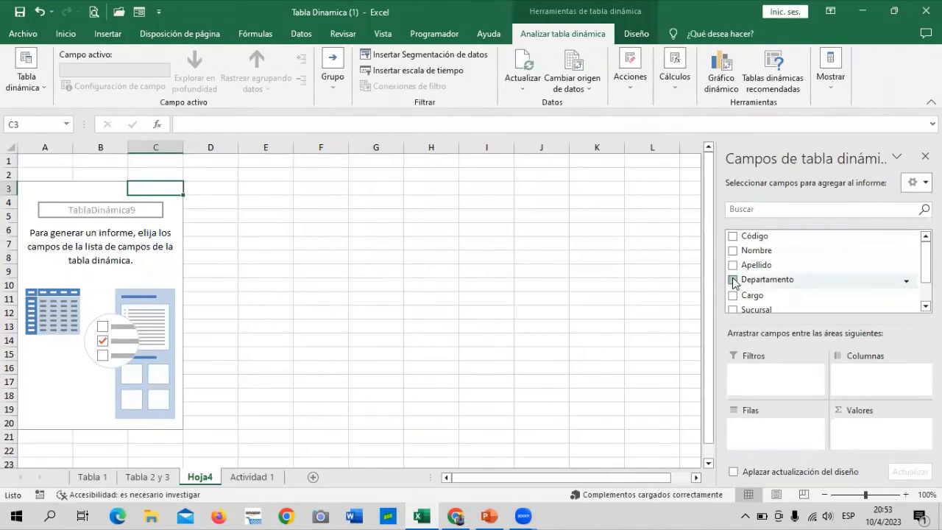
Put Cargo in rows, Departamento in columns, and Sueldo as summed values in the Hoja4 pivot.
{"action": "left_click", "coordinate": [733, 280]}
{"action": "left_click", "coordinate": [733, 294]}
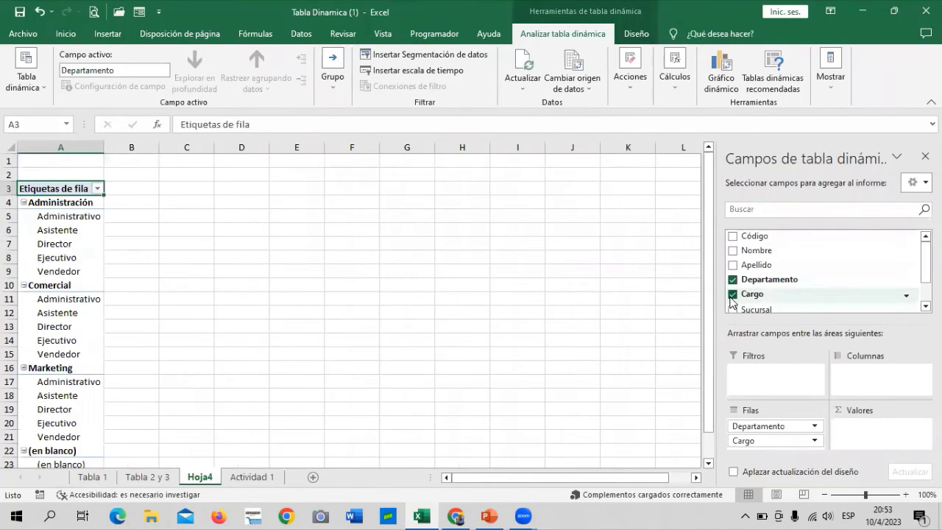
{"action": "left_click_drag", "start_coordinate": [779, 426], "coordinate": [860, 381]}
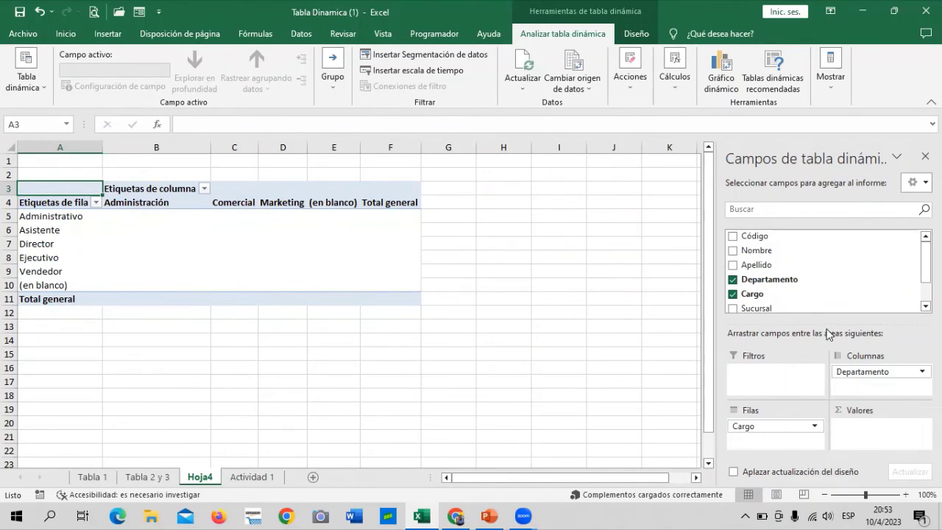
{"action": "scroll", "coordinate": [926, 262], "scroll_direction": "down", "scroll_amount": 1}
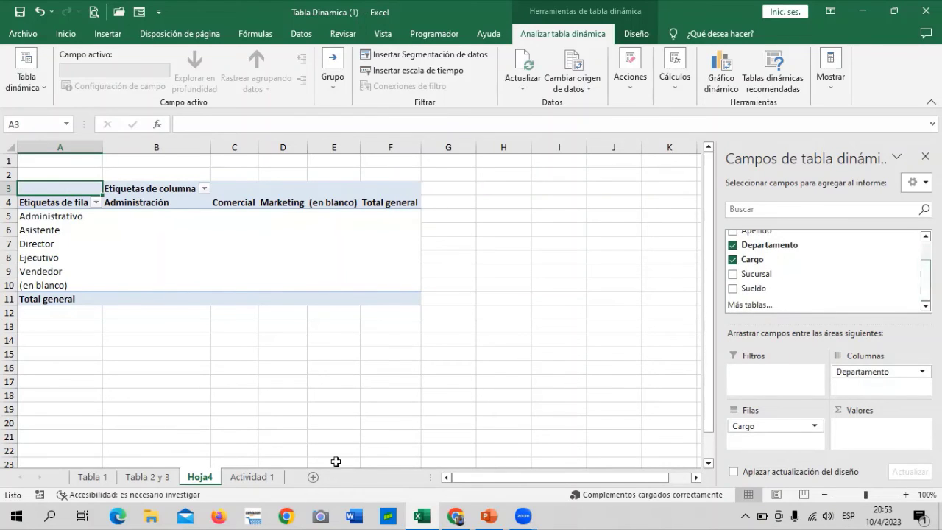
{"action": "left_click", "coordinate": [270, 479]}
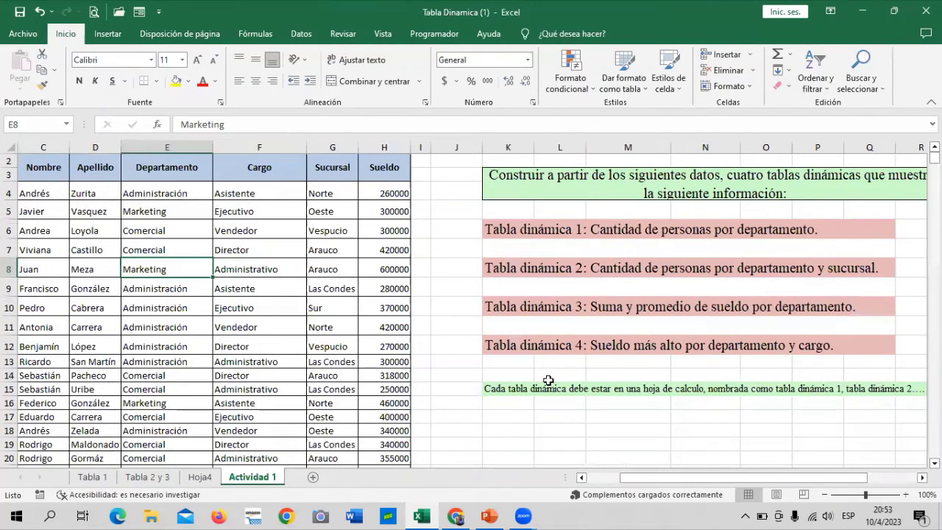
{"action": "left_click", "coordinate": [191, 483]}
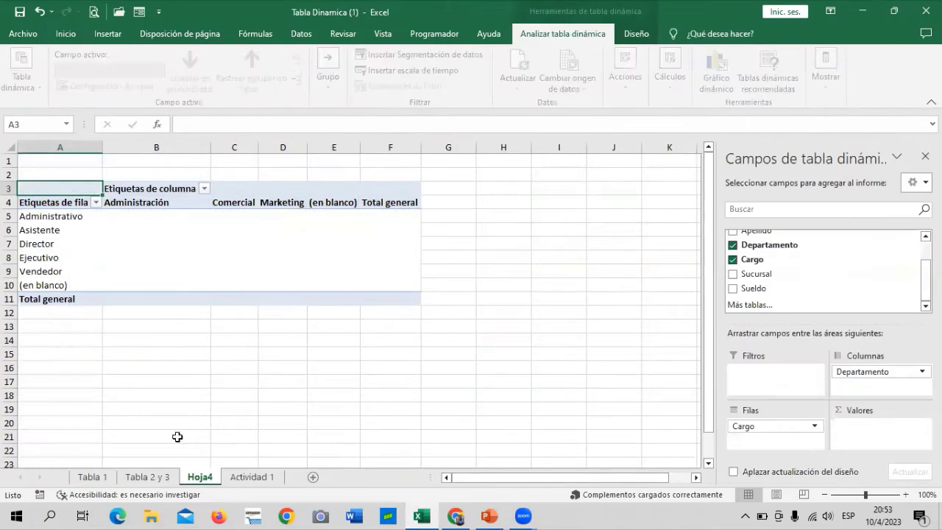
{"action": "left_click", "coordinate": [733, 288]}
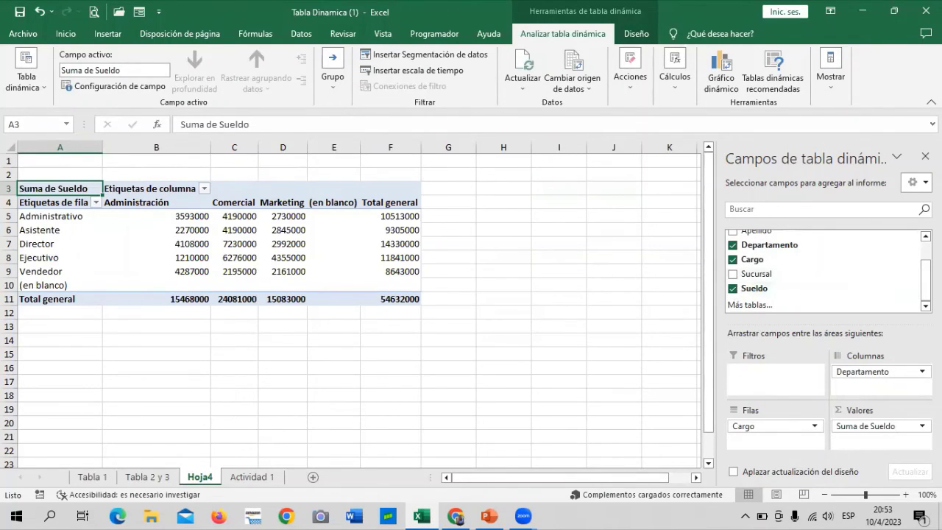
Change the Sueldo values to Máx. summary with Contabilidad number format.
{"action": "left_click", "coordinate": [915, 427]}
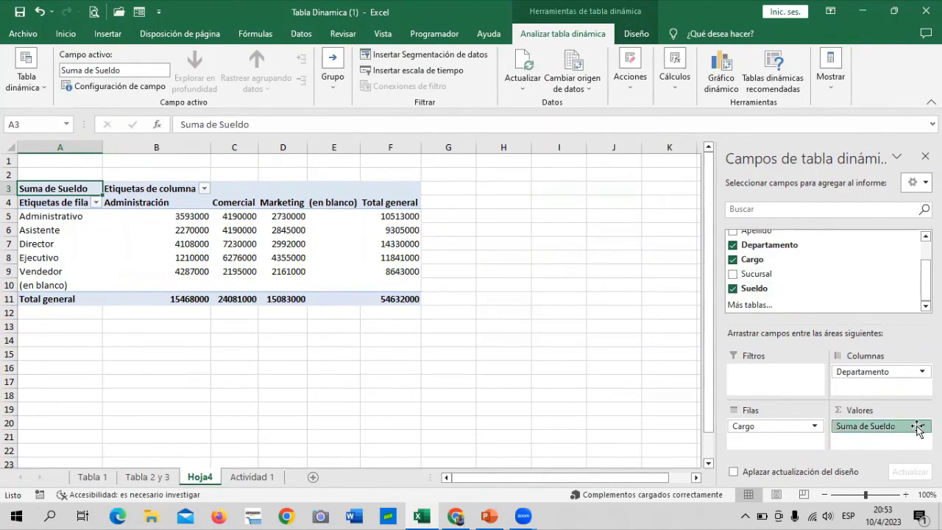
{"action": "left_click", "coordinate": [904, 414]}
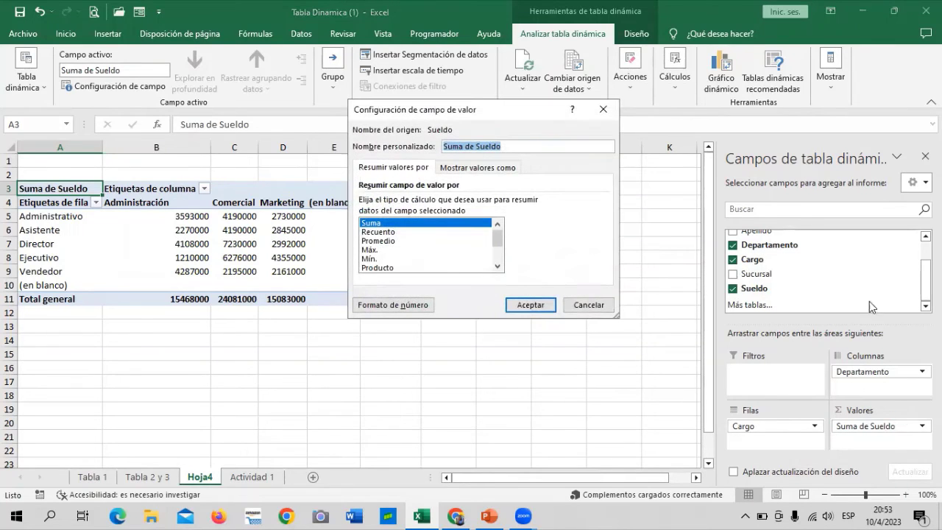
{"action": "left_click", "coordinate": [371, 250]}
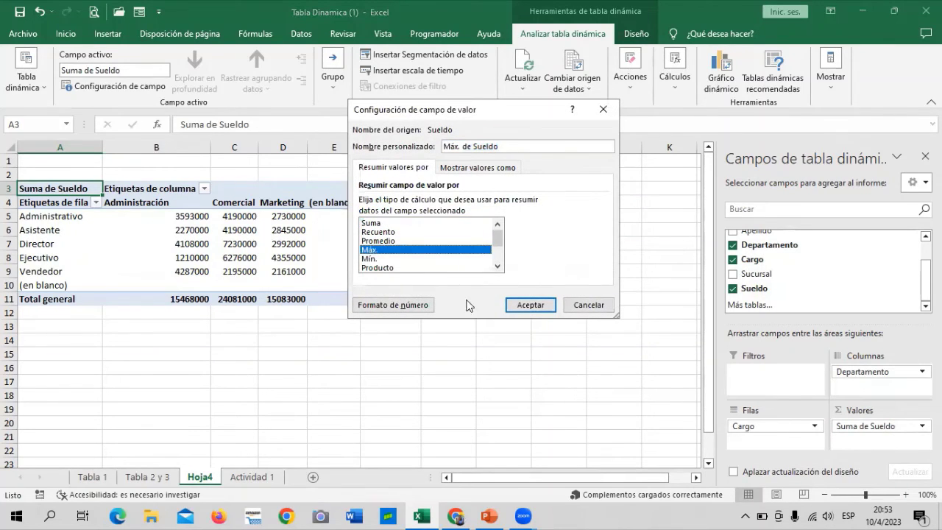
{"action": "left_click", "coordinate": [387, 306]}
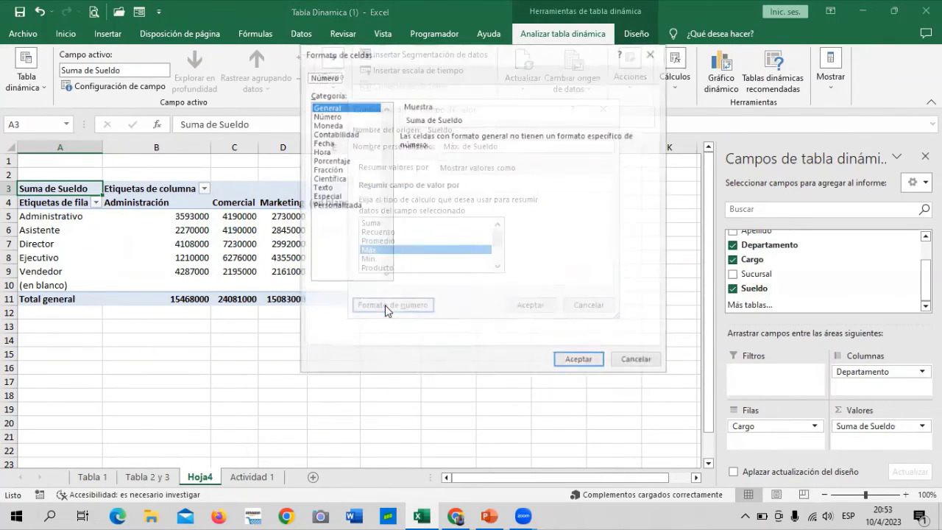
{"action": "left_click", "coordinate": [331, 125]}
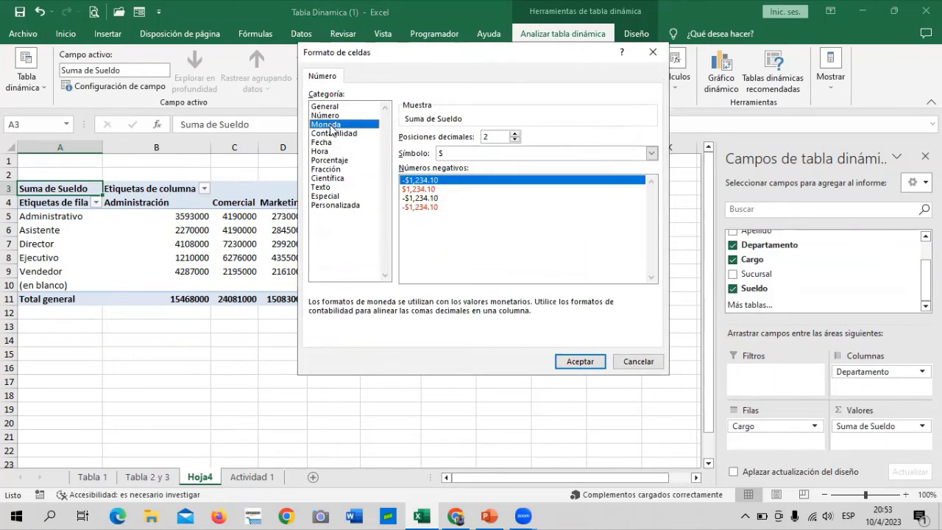
{"action": "left_click", "coordinate": [334, 133]}
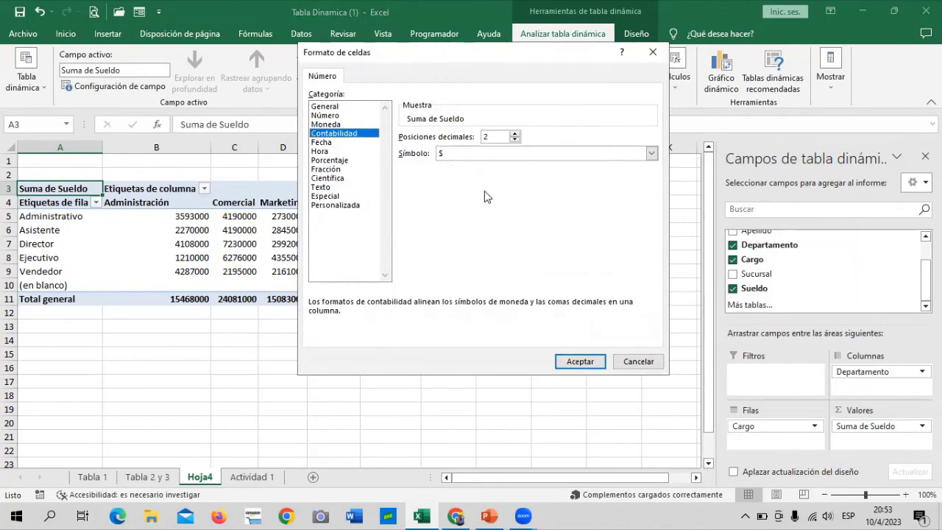
{"action": "left_click", "coordinate": [579, 360]}
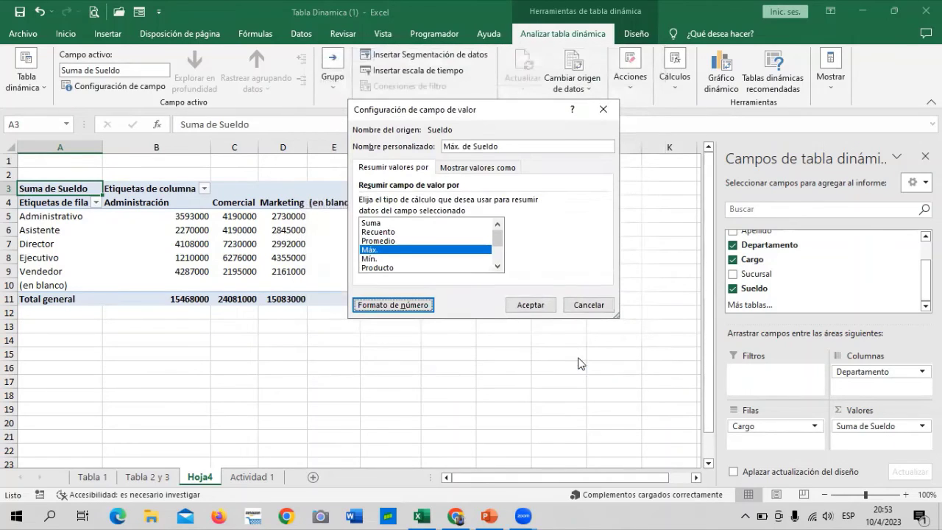
{"action": "left_click", "coordinate": [530, 305]}
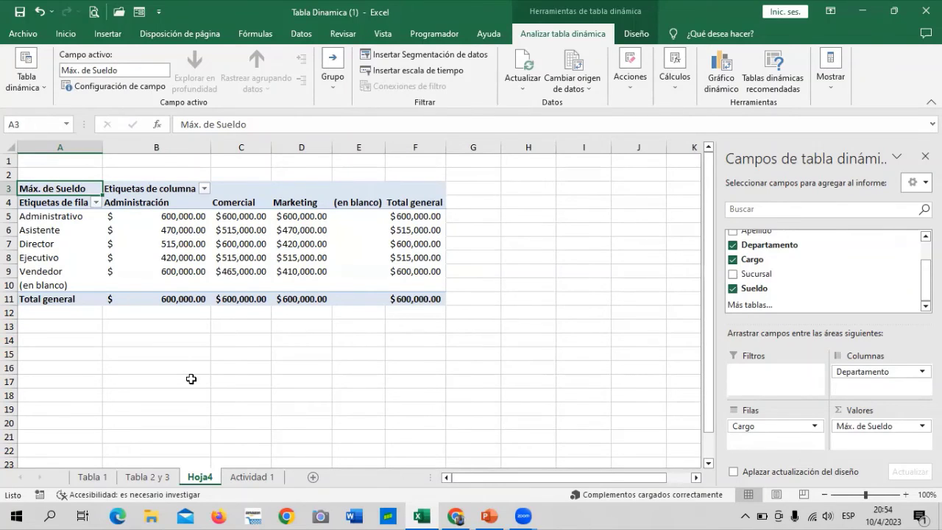
Review the row 11 grand totals and the source data on Actividad 1, then return to Hoja4.
{"action": "left_click", "coordinate": [408, 308]}
{"action": "left_click", "coordinate": [310, 299]}
{"action": "left_click", "coordinate": [243, 301]}
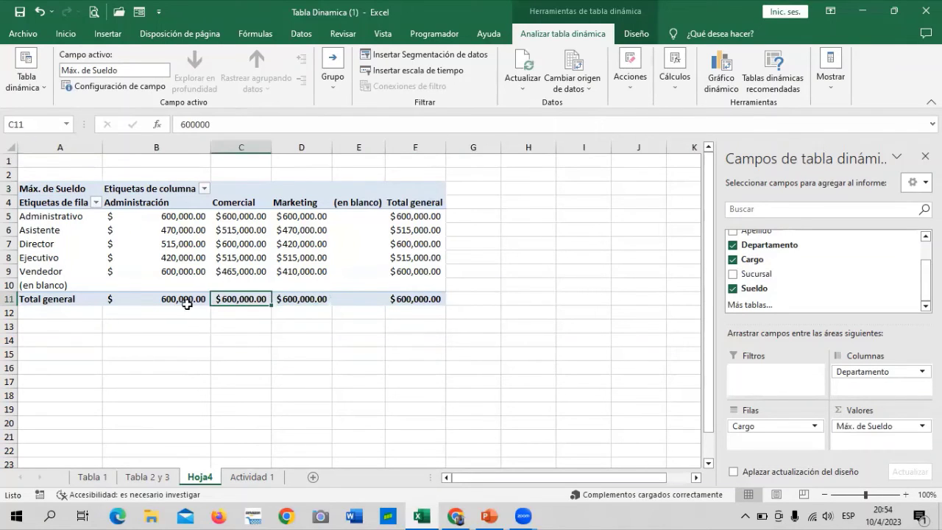
{"action": "left_click", "coordinate": [187, 304]}
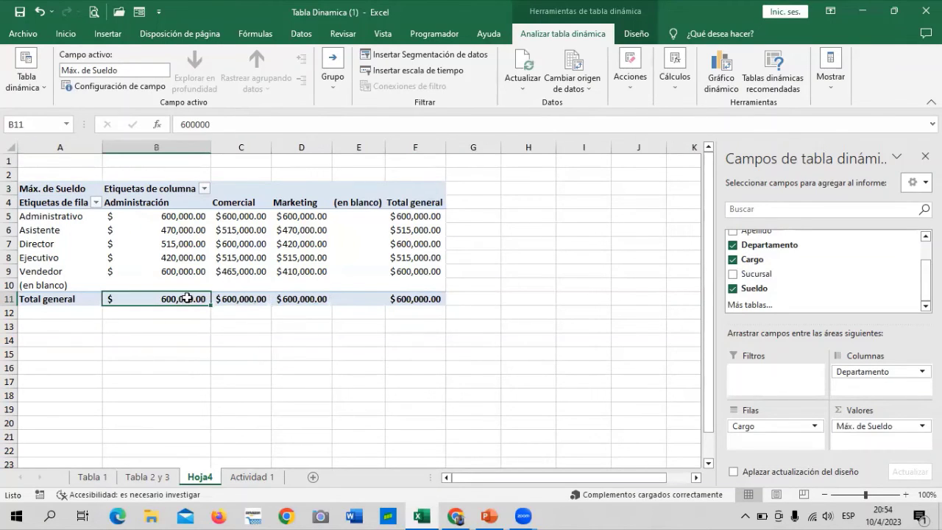
{"action": "left_click", "coordinate": [257, 479]}
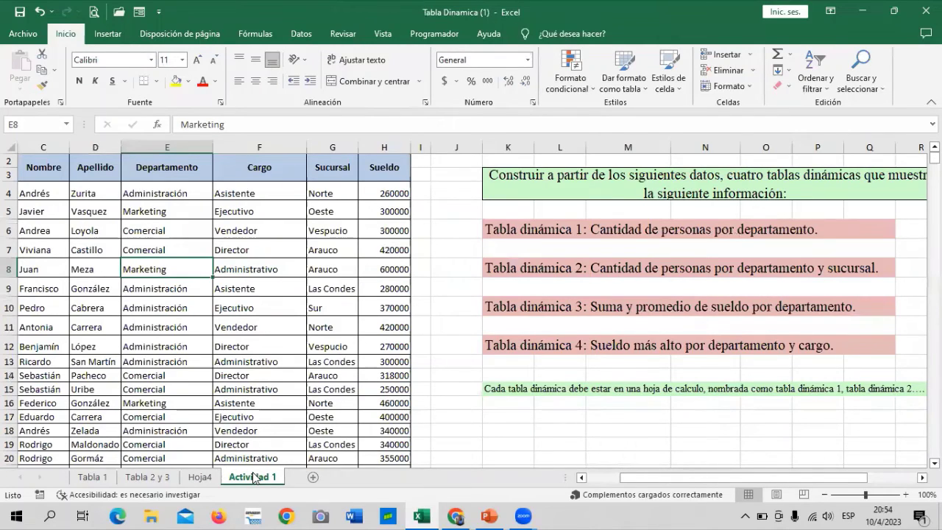
{"action": "left_click", "coordinate": [198, 478]}
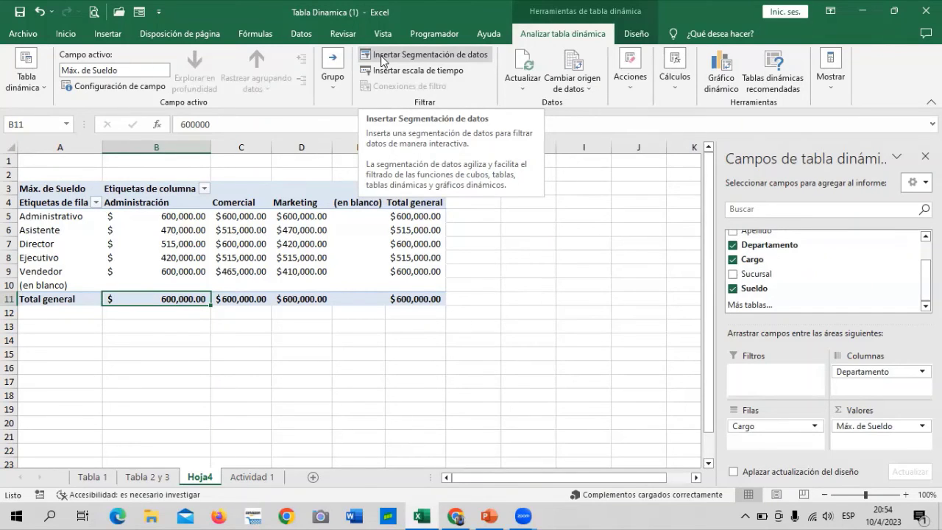
Insert slicers for Departamento, Cargo, Sucursal and Sueldo on the pivot table.
{"action": "left_click", "coordinate": [382, 58]}
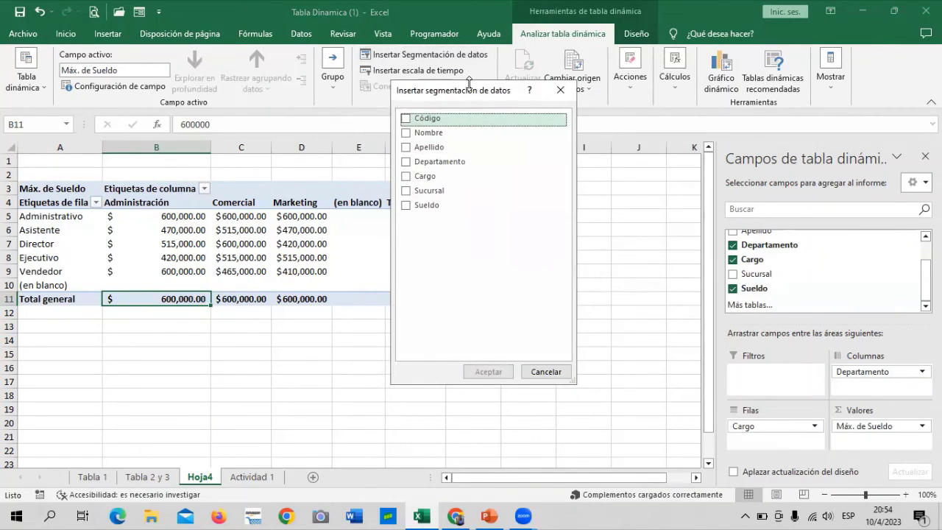
{"action": "mouse_move", "coordinate": [469, 83]}
{"action": "left_mouse_down"}
{"action": "mouse_move", "coordinate": [487, 114]}
{"action": "mouse_move", "coordinate": [602, 89]}
{"action": "left_mouse_up"}
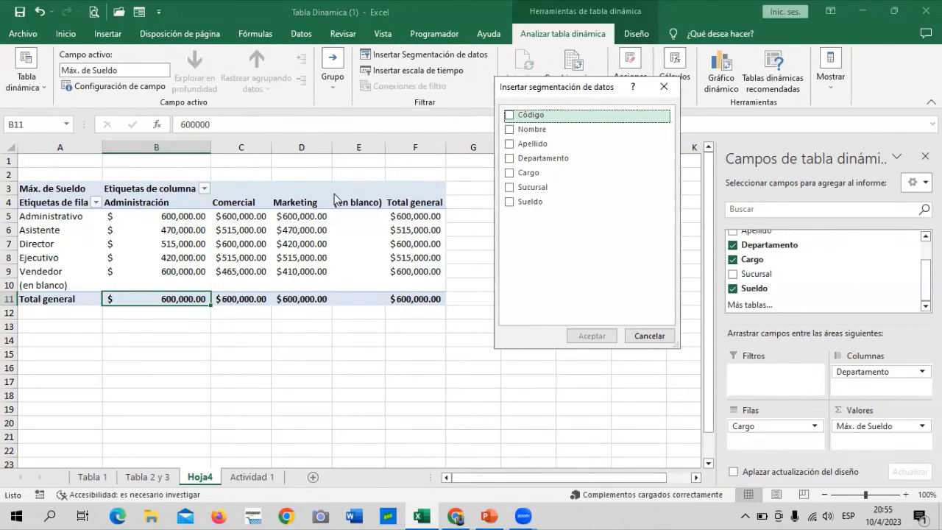
{"action": "left_click", "coordinate": [510, 159]}
{"action": "left_click", "coordinate": [510, 172]}
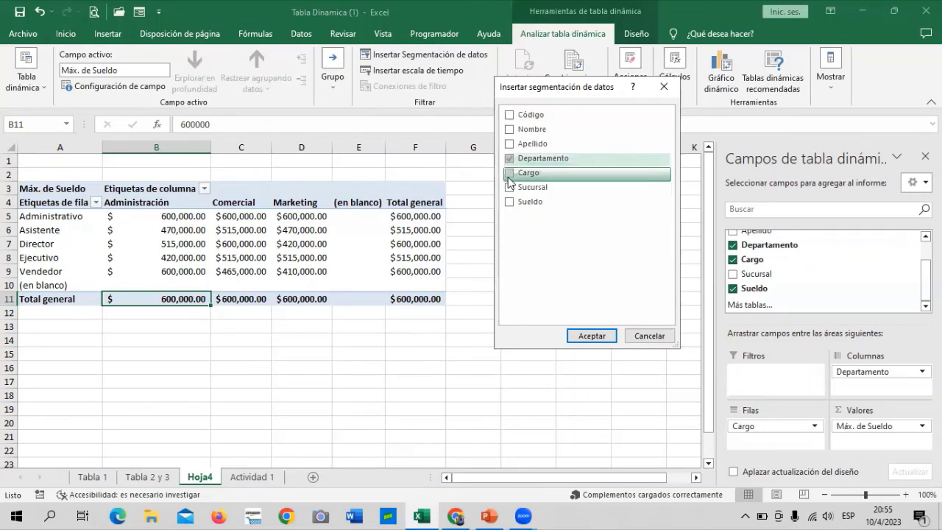
{"action": "left_click", "coordinate": [511, 187]}
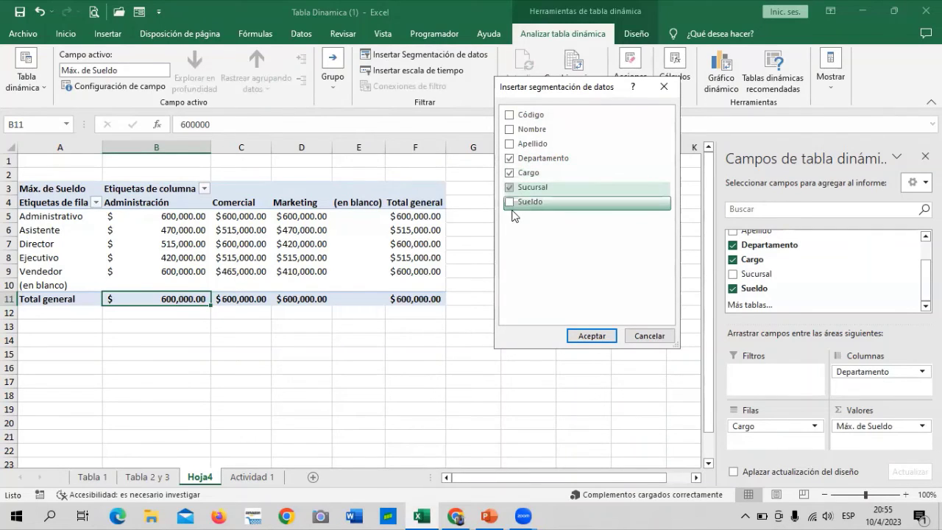
{"action": "left_click", "coordinate": [510, 203]}
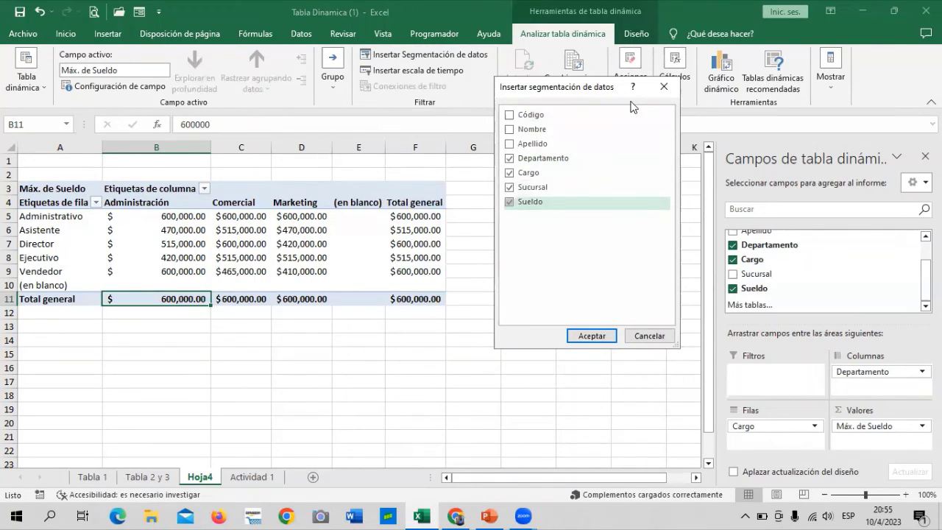
{"action": "left_click", "coordinate": [605, 339]}
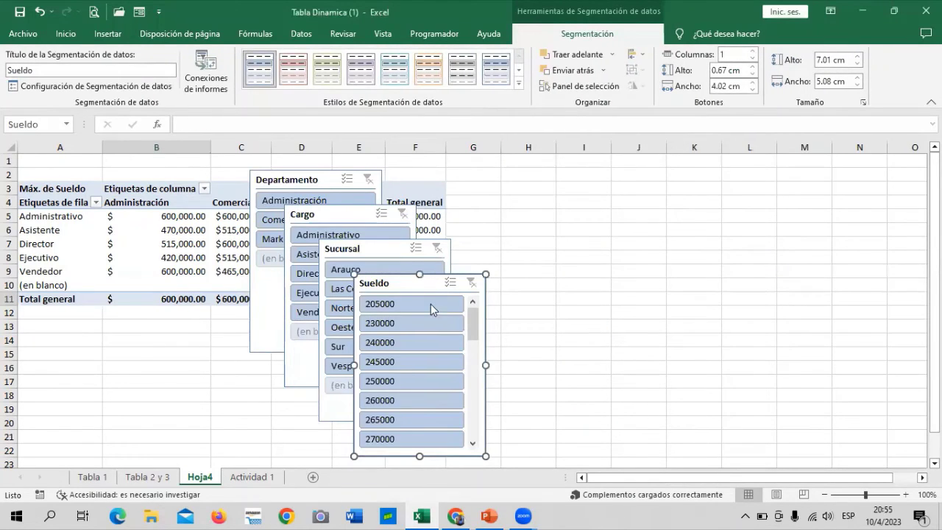
Arrange the slicers in one row across columns F to O: Departamento, Cargo, Sucursal, Sueldo.
{"action": "left_click_drag", "start_coordinate": [391, 281], "coordinate": [688, 193]}
{"action": "left_click_drag", "start_coordinate": [841, 163], "coordinate": [837, 170]}
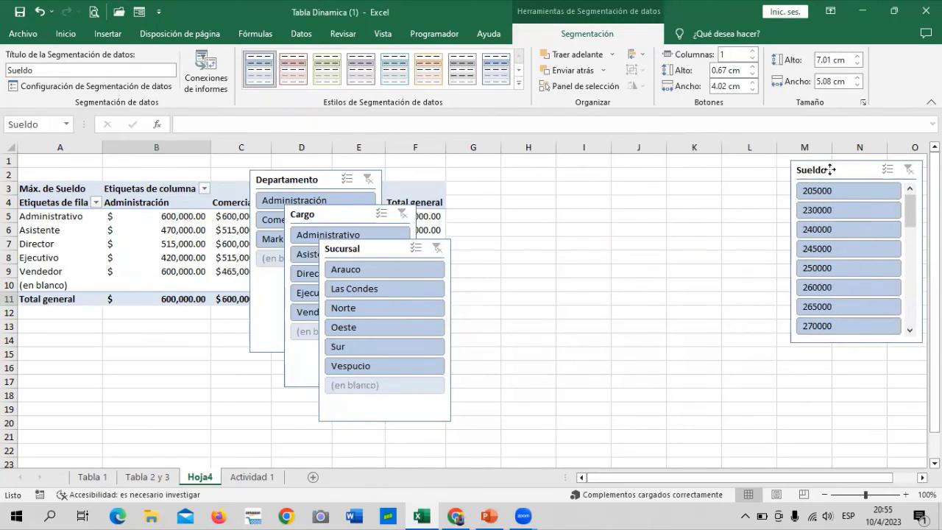
{"action": "left_click_drag", "start_coordinate": [338, 250], "coordinate": [350, 245]}
{"action": "left_click_drag", "start_coordinate": [427, 230], "coordinate": [745, 155]}
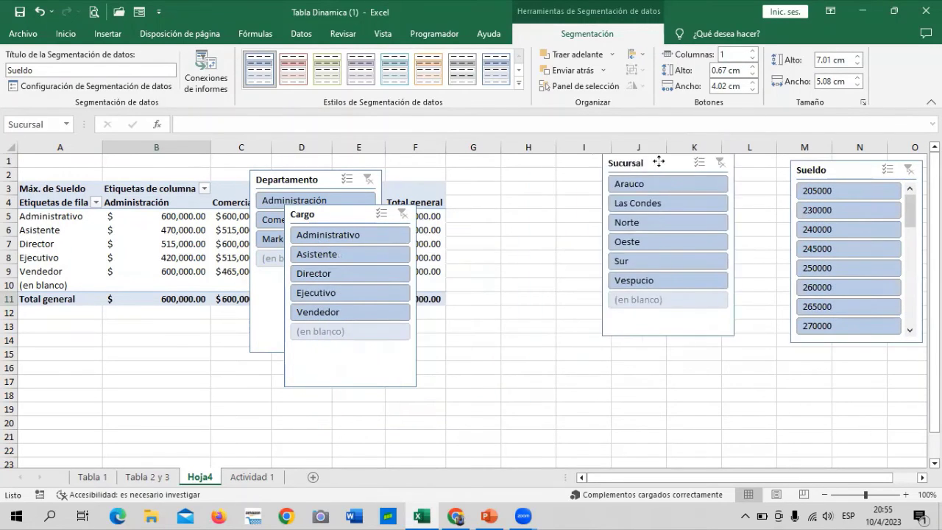
{"action": "left_click_drag", "start_coordinate": [350, 218], "coordinate": [567, 170]}
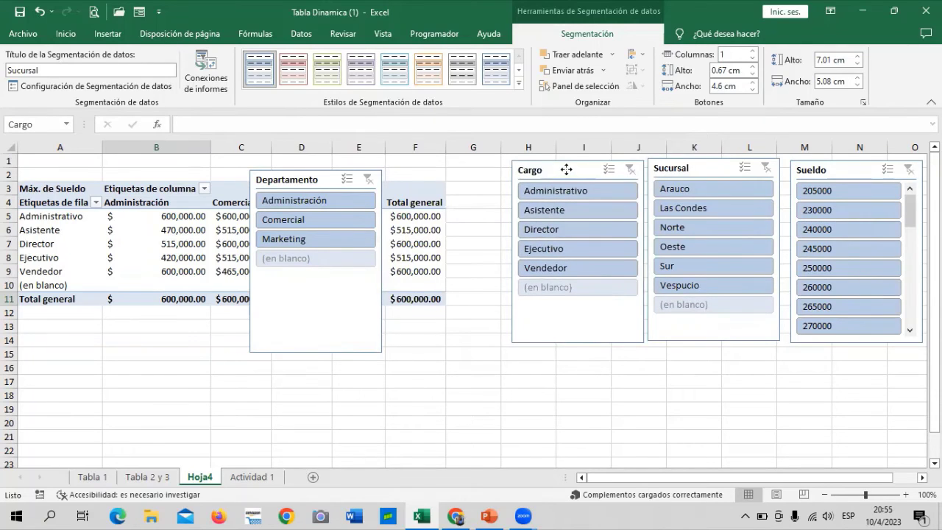
{"action": "mouse_move", "coordinate": [304, 179]}
{"action": "left_mouse_down"}
{"action": "mouse_move", "coordinate": [446, 313]}
{"action": "mouse_move", "coordinate": [426, 170]}
{"action": "left_mouse_up"}
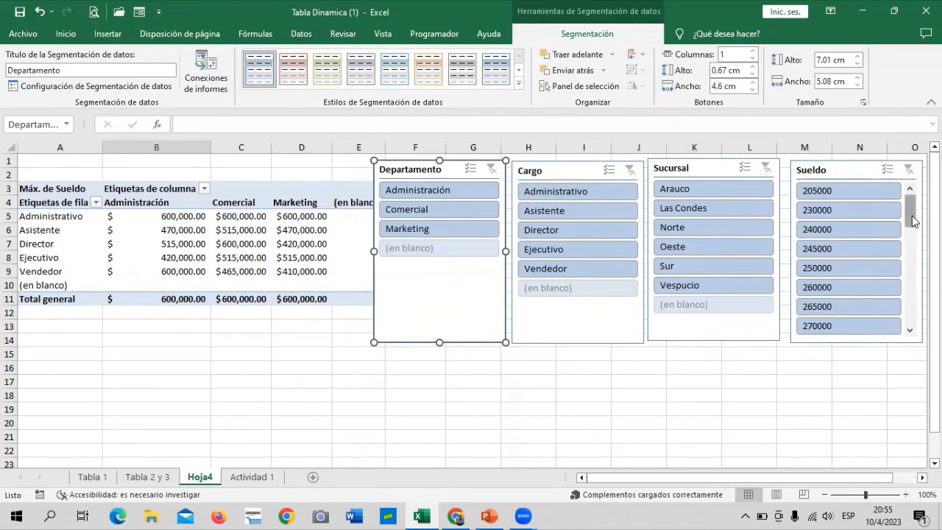
{"action": "mouse_move", "coordinate": [910, 211]}
{"action": "left_mouse_down"}
{"action": "mouse_move", "coordinate": [911, 243]}
{"action": "mouse_move", "coordinate": [915, 189]}
{"action": "left_mouse_up"}
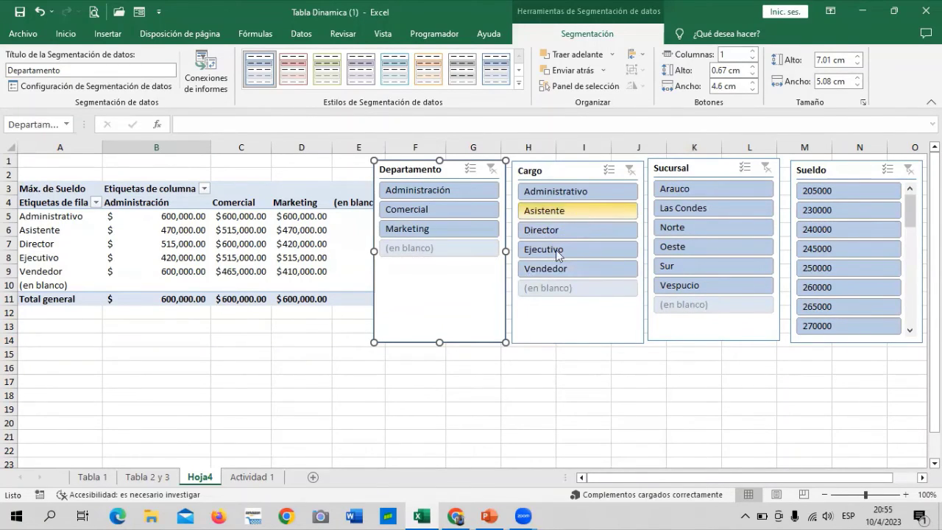
{"action": "left_click", "coordinate": [609, 270]}
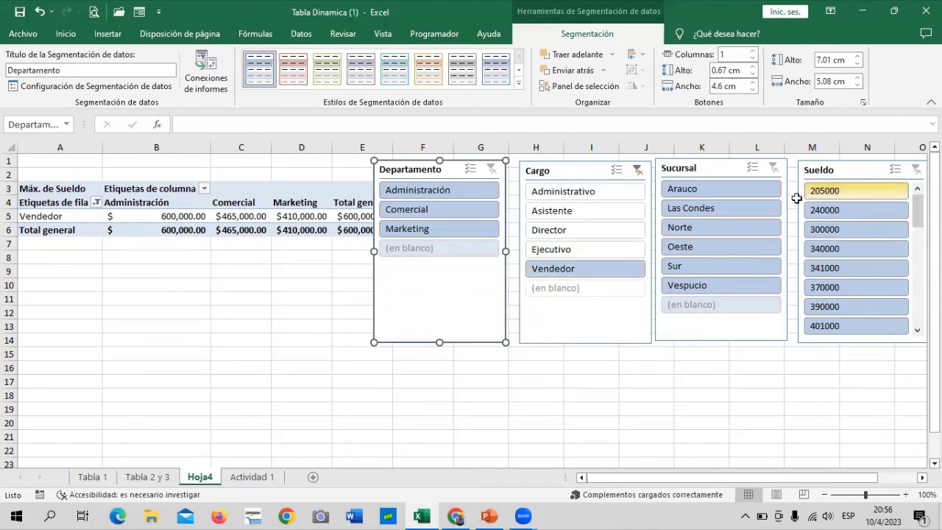
{"action": "left_click", "coordinate": [713, 226]}
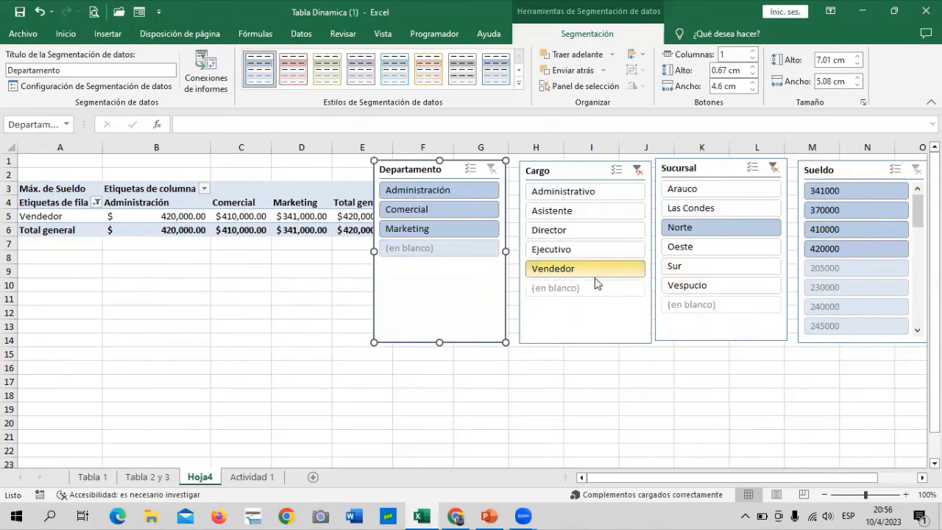
{"action": "left_click", "coordinate": [585, 230]}
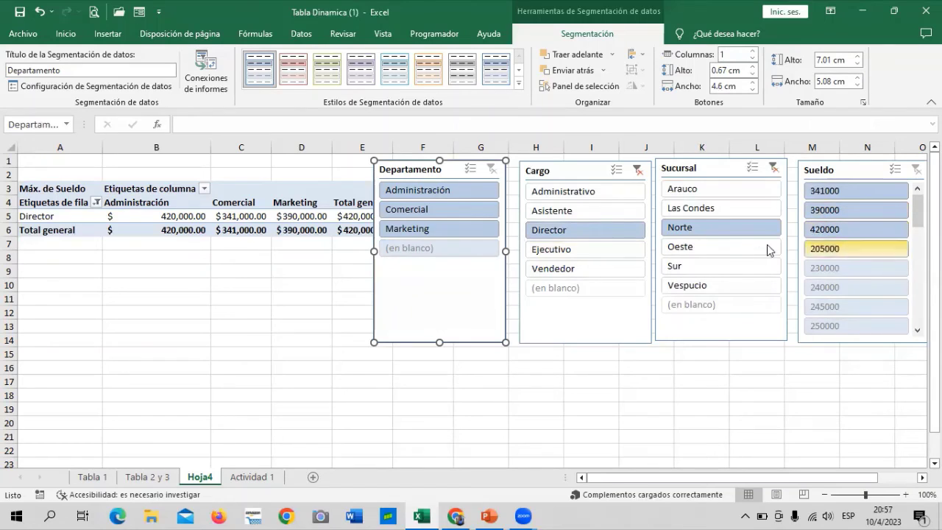
{"action": "left_click", "coordinate": [706, 227]}
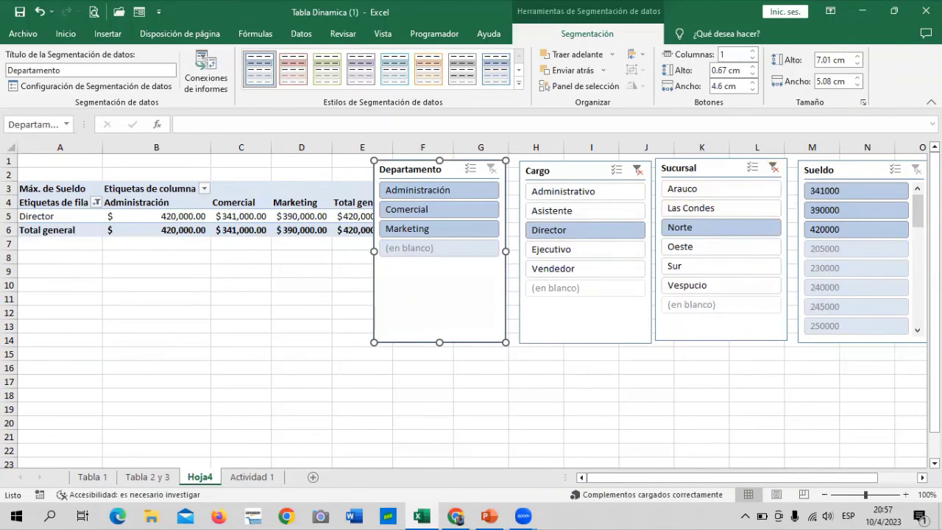
{"action": "left_click", "coordinate": [773, 169]}
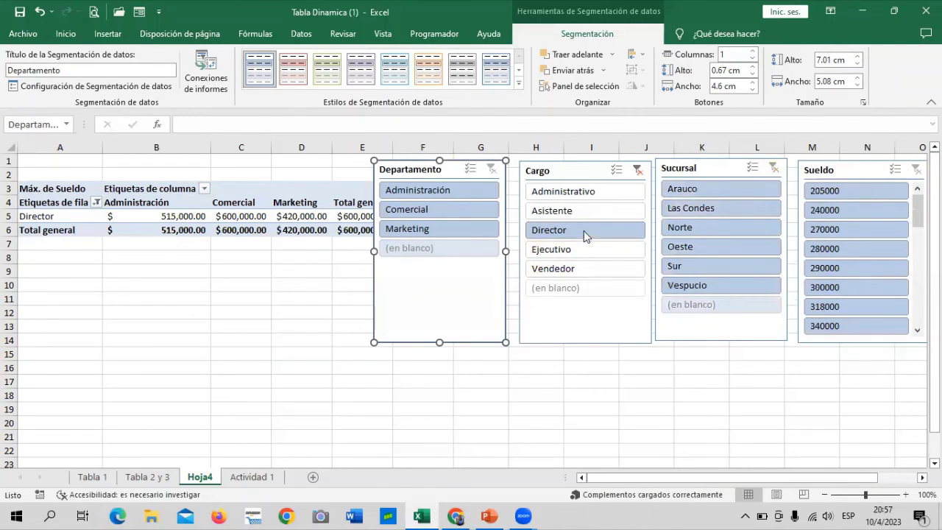
{"action": "left_click", "coordinate": [715, 268]}
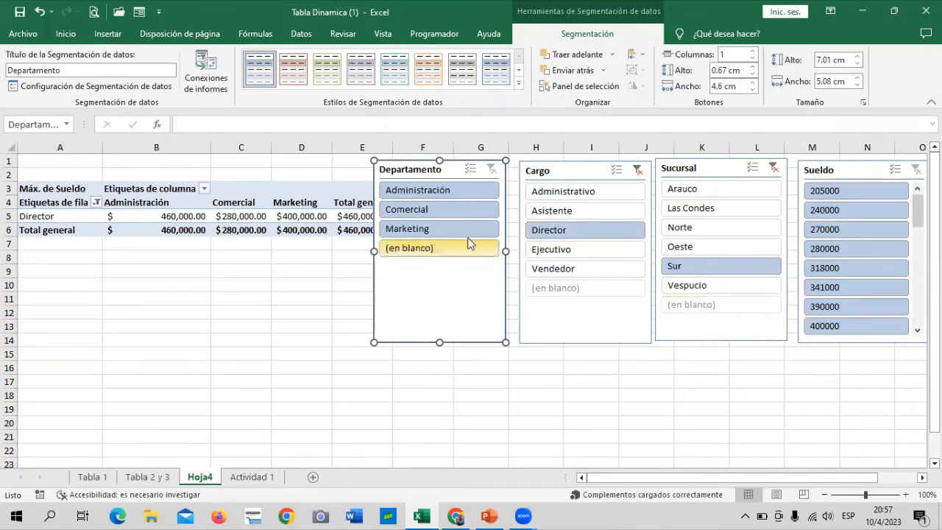
{"action": "left_click", "coordinate": [478, 191]}
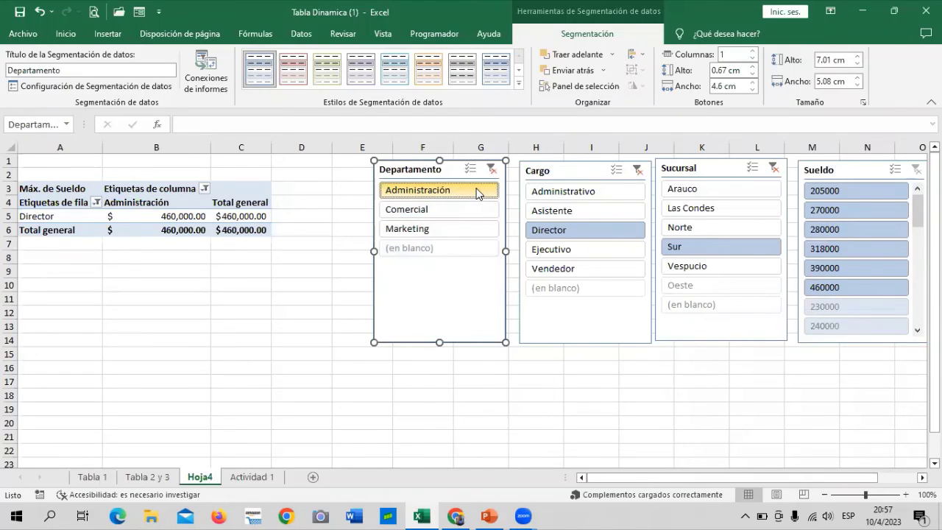
{"action": "left_click", "coordinate": [638, 170]}
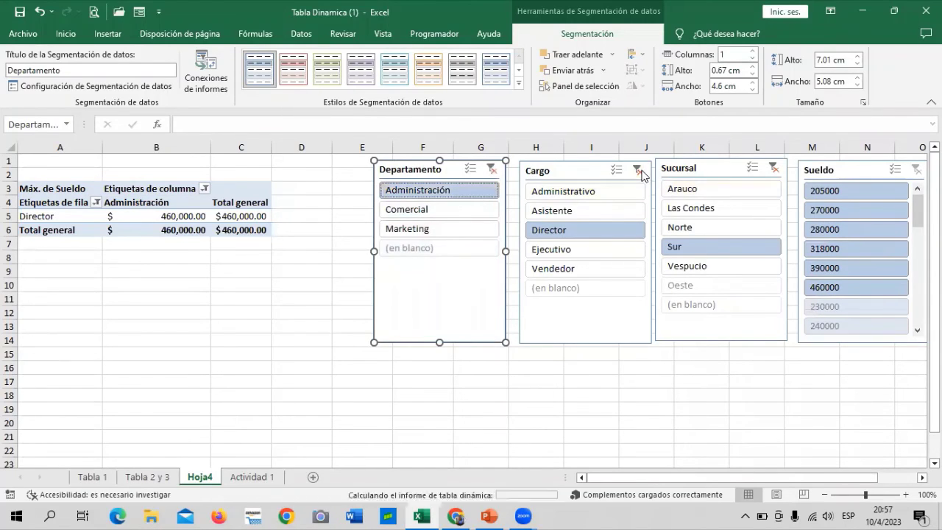
{"action": "left_click", "coordinate": [773, 169]}
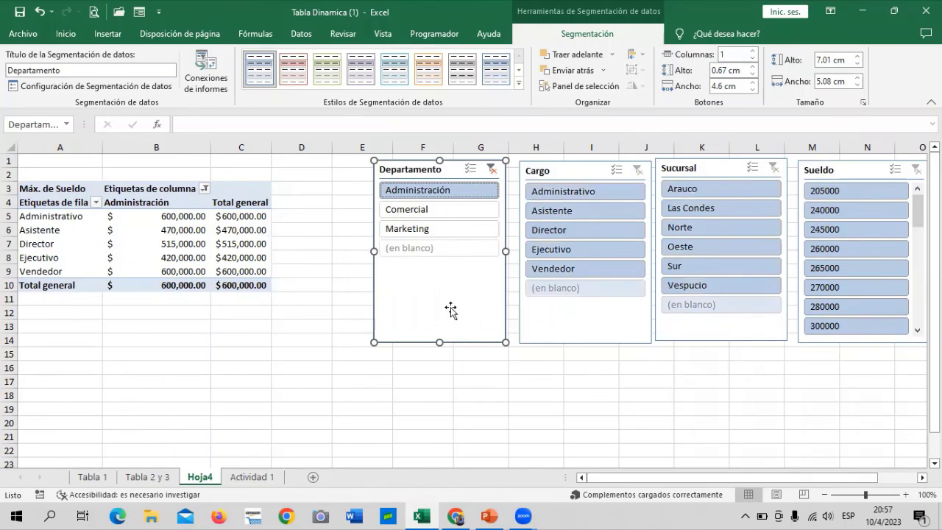
{"action": "left_click", "coordinate": [727, 208]}
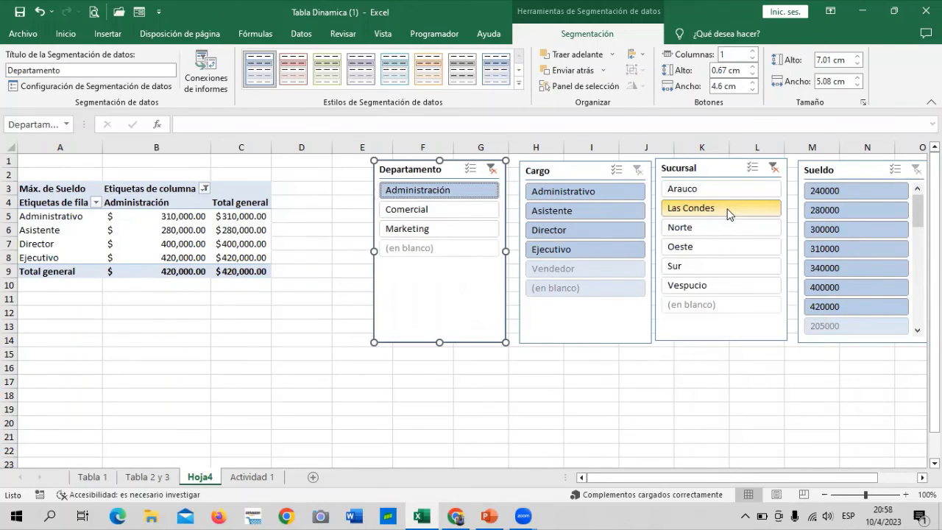
{"action": "scroll", "coordinate": [890, 210], "scroll_direction": "down", "scroll_amount": 5}
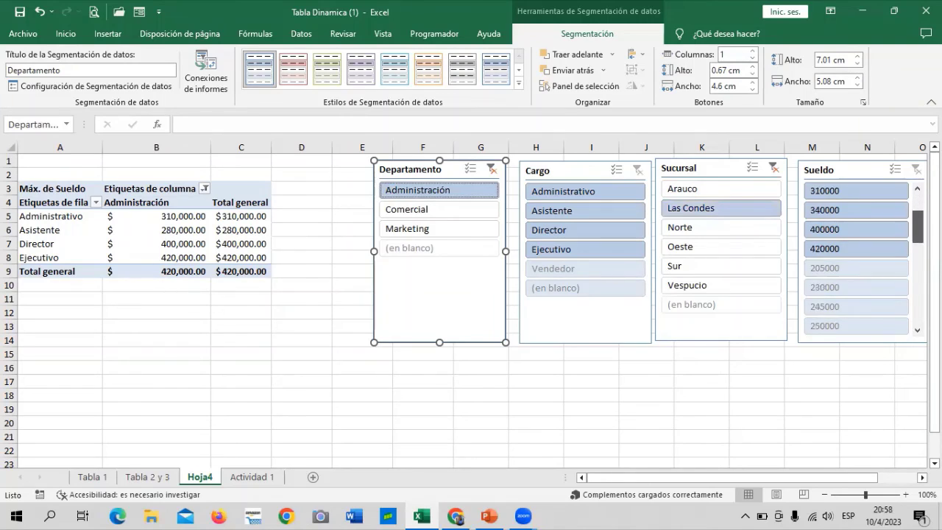
{"action": "left_click_drag", "start_coordinate": [918, 248], "coordinate": [918, 301]}
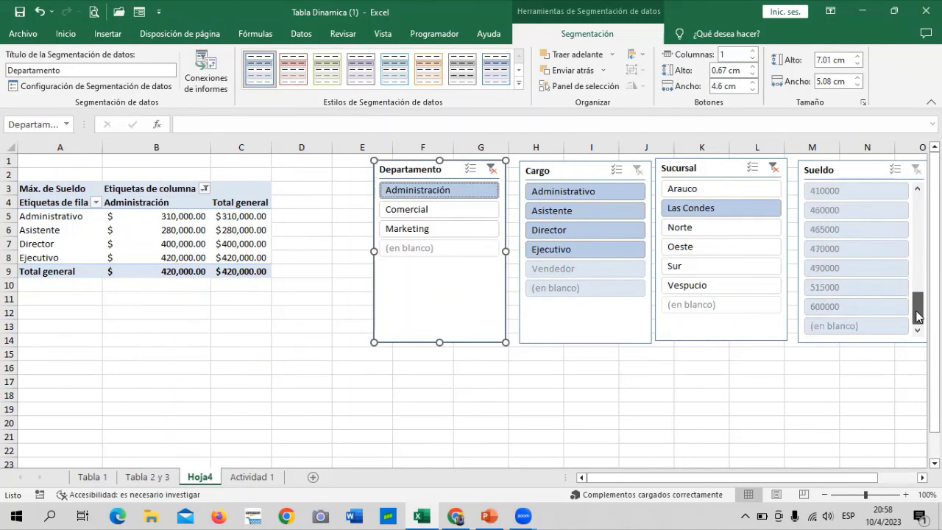
{"action": "scroll", "coordinate": [856, 257], "scroll_direction": "up", "scroll_amount": 10}
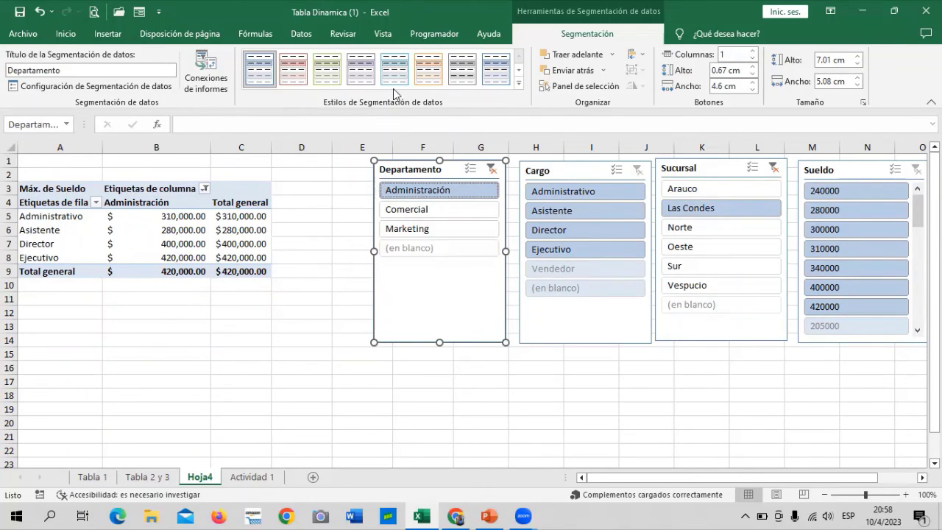
Style the Departamento slicer red and the Cargo slicer light blue.
{"action": "left_click", "coordinate": [519, 83]}
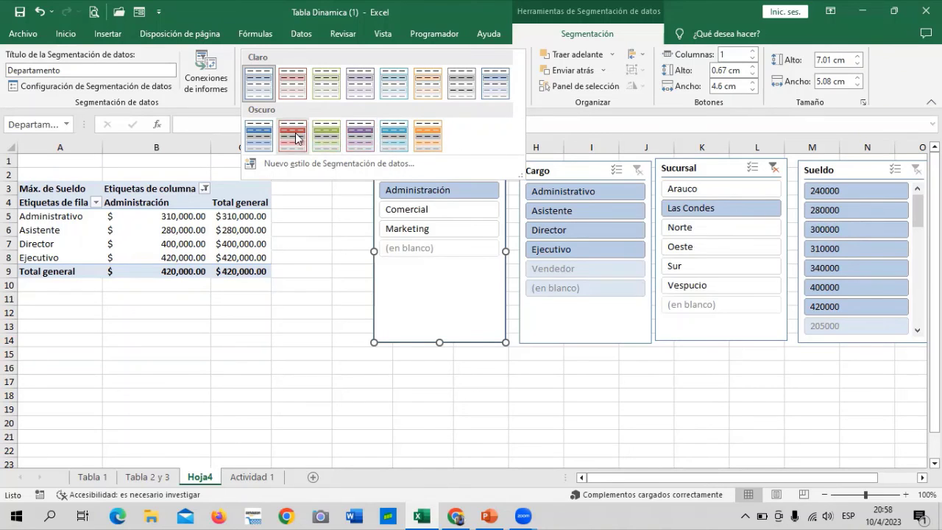
{"action": "left_click", "coordinate": [295, 135]}
{"action": "left_click", "coordinate": [589, 170]}
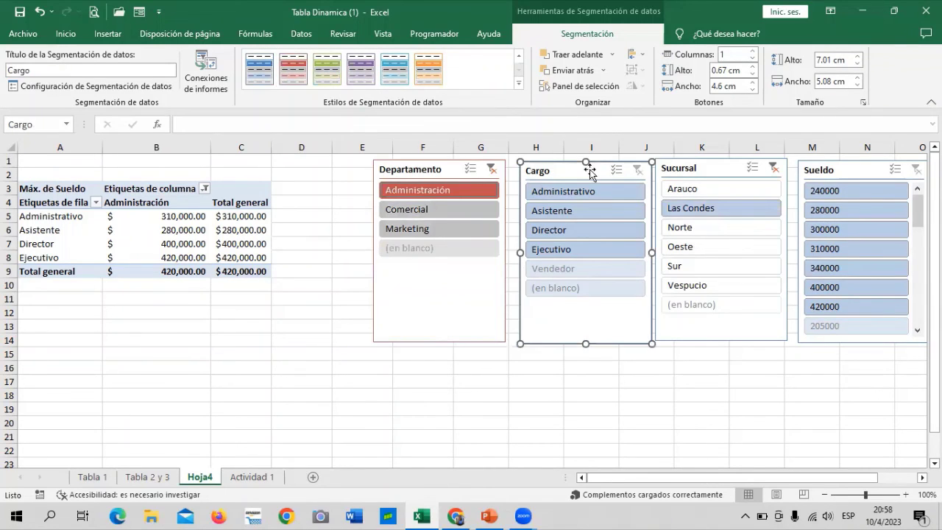
{"action": "left_click", "coordinate": [397, 63]}
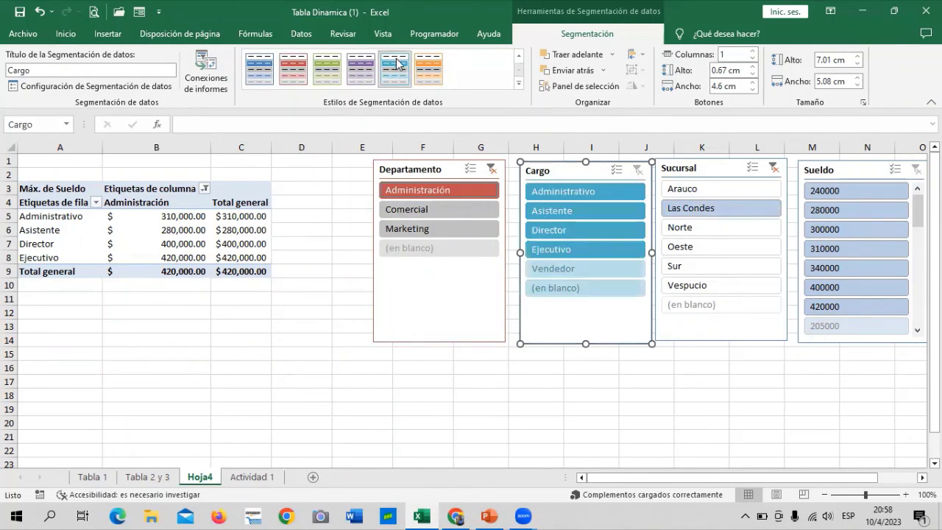
Style the Sucursal slicer purple and the Sueldo slicer dark blue, then select cell K19.
{"action": "left_click_drag", "start_coordinate": [726, 157], "coordinate": [726, 154]}
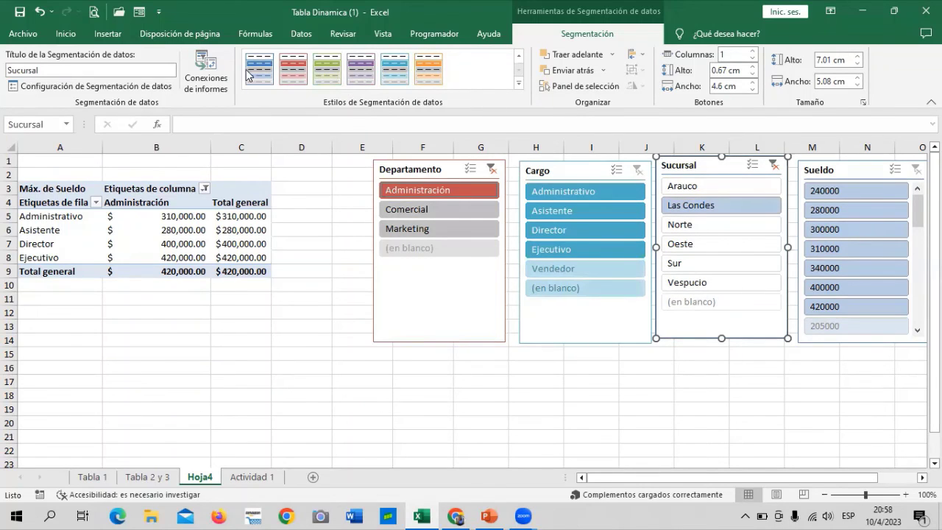
{"action": "left_click", "coordinate": [368, 64]}
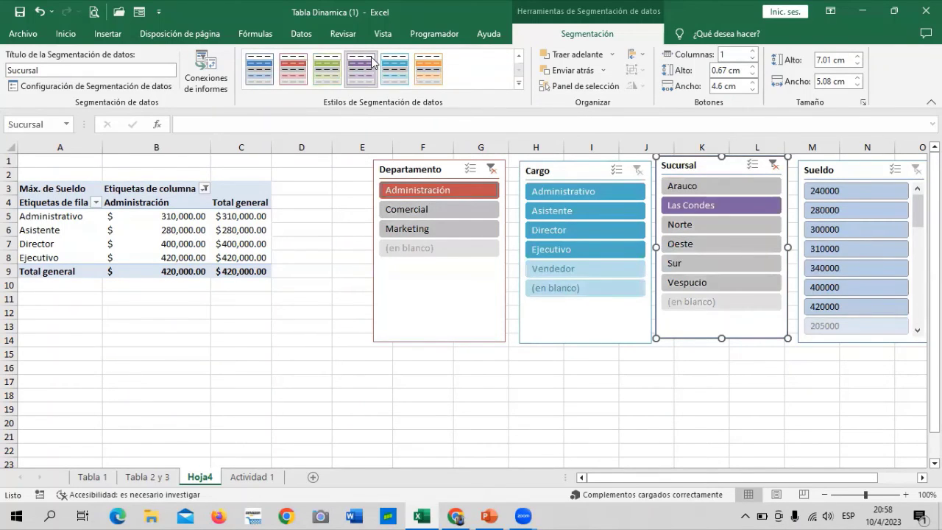
{"action": "left_click", "coordinate": [850, 160]}
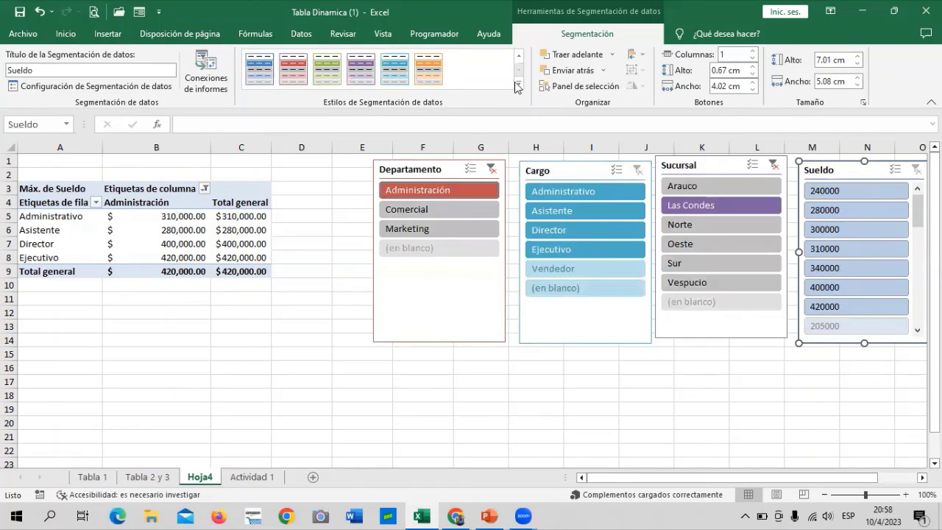
{"action": "left_click", "coordinate": [519, 86]}
{"action": "left_click", "coordinate": [258, 132]}
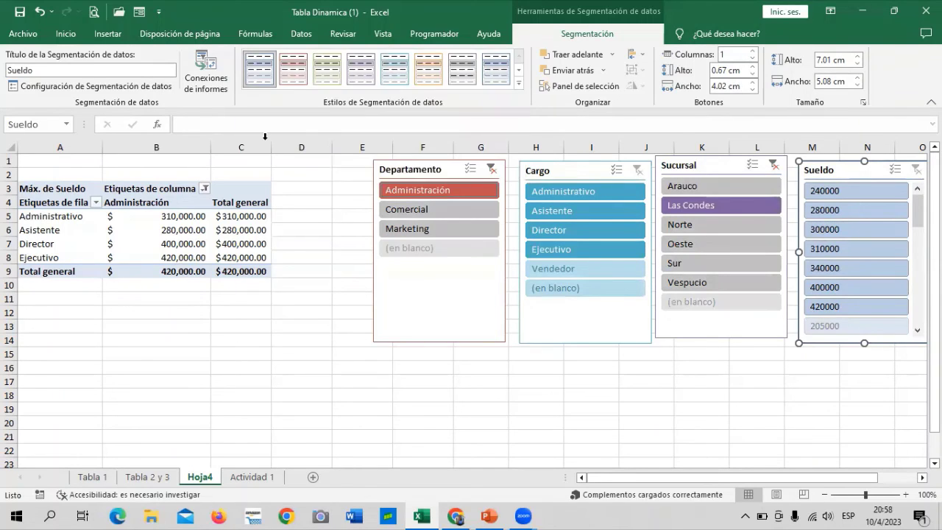
{"action": "left_click", "coordinate": [700, 409]}
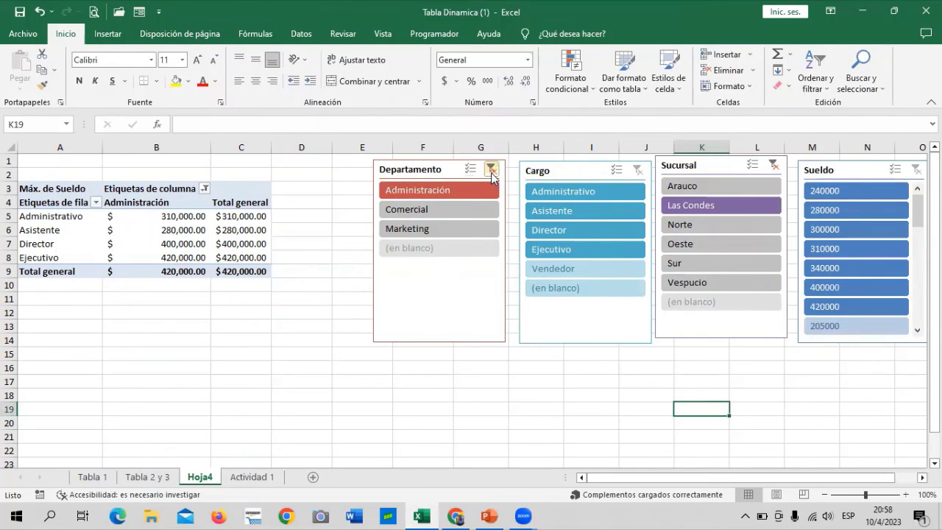
Clear the filters on the Departamento and Sucursal slicers.
{"action": "left_click", "coordinate": [491, 170]}
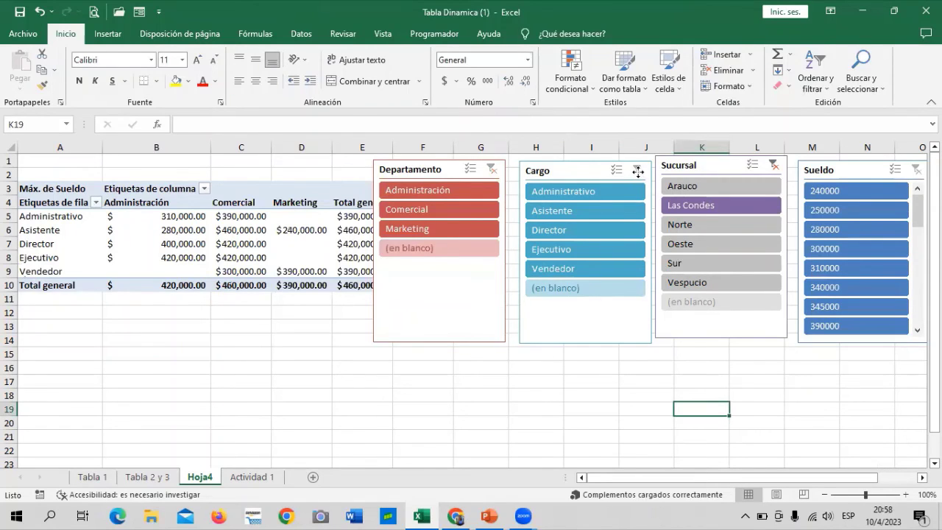
{"action": "left_click", "coordinate": [638, 169]}
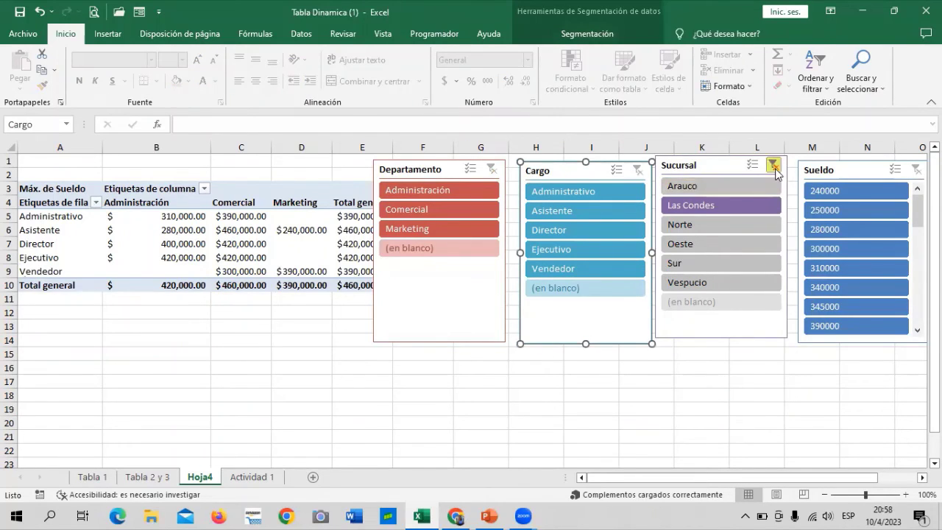
{"action": "left_click", "coordinate": [773, 165]}
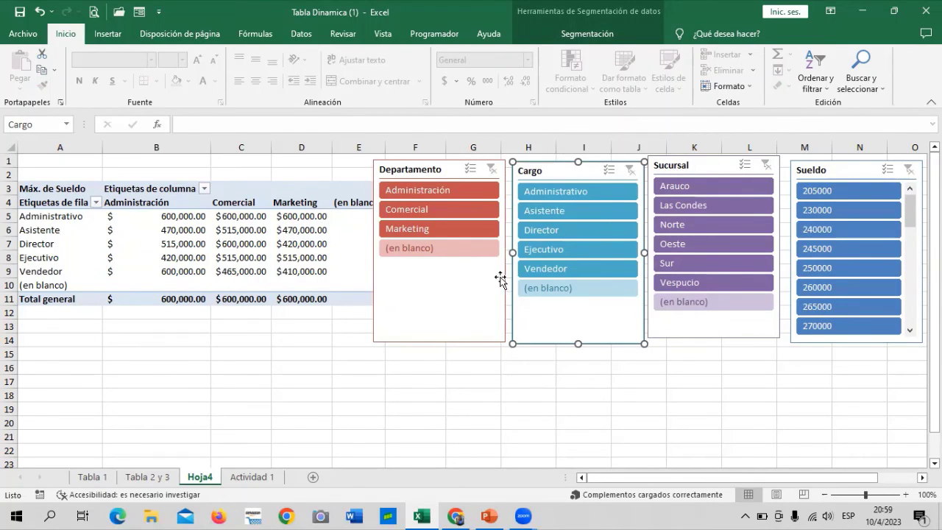
Select each slicer in turn, finishing on the Cargo slicer.
{"action": "left_click", "coordinate": [446, 171]}
{"action": "left_click", "coordinate": [602, 174]}
{"action": "left_click", "coordinate": [717, 167]}
{"action": "left_click", "coordinate": [848, 168]}
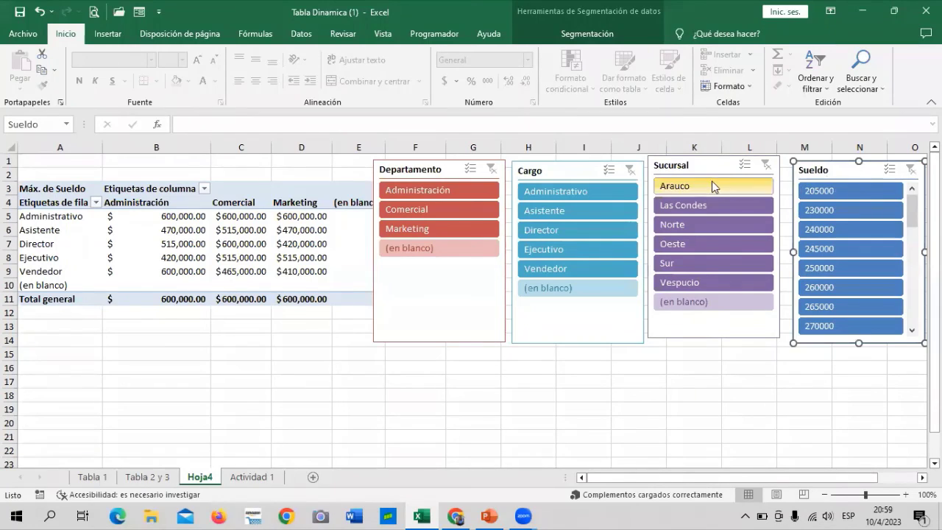
{"action": "left_click", "coordinate": [696, 165]}
{"action": "left_click", "coordinate": [567, 171]}
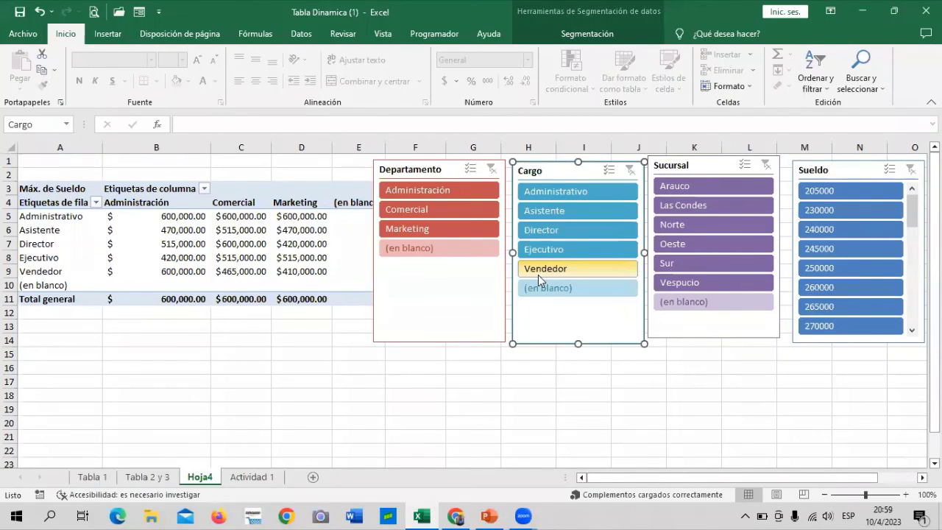
Delete the Cargo, Departamento, Sucursal and Sueldo slicers, then select cell I8.
{"action": "key", "text": "Delete"}
{"action": "left_click", "coordinate": [441, 171]}
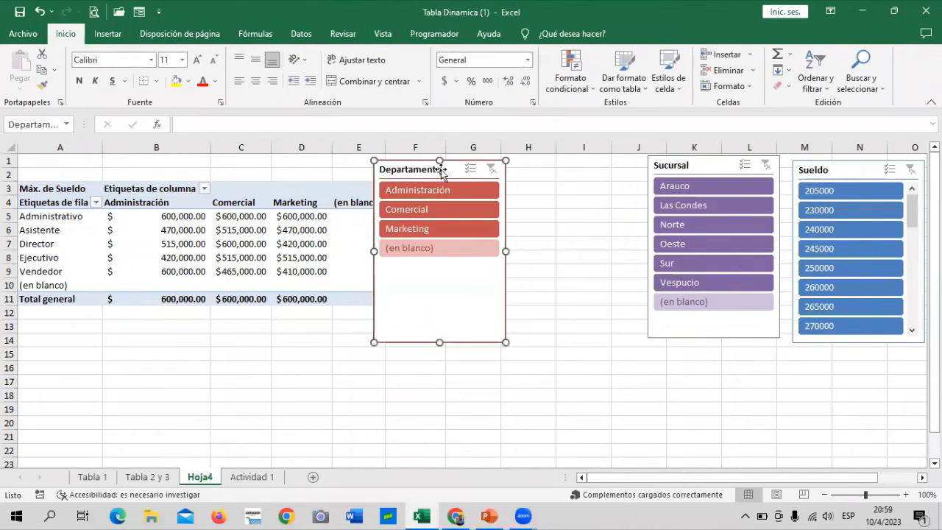
{"action": "key", "text": "Delete"}
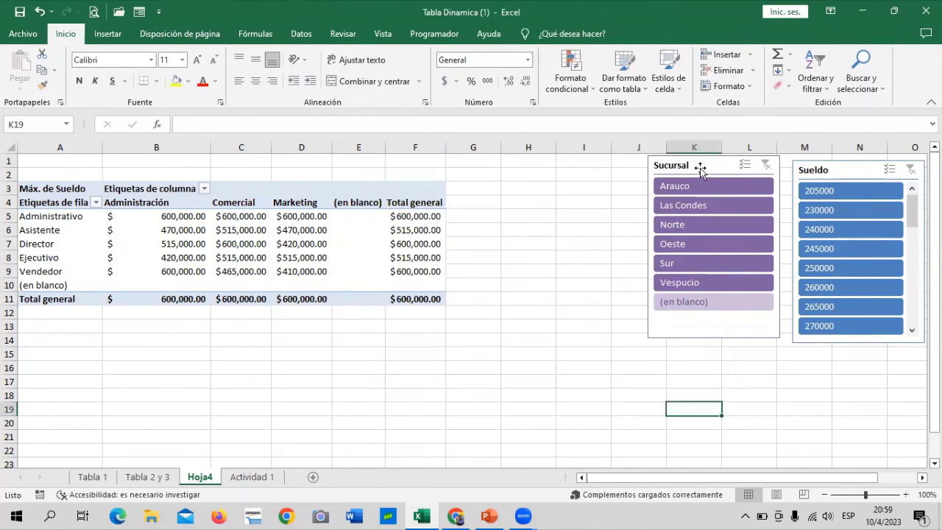
{"action": "left_click", "coordinate": [700, 170]}
{"action": "key", "text": "Delete"}
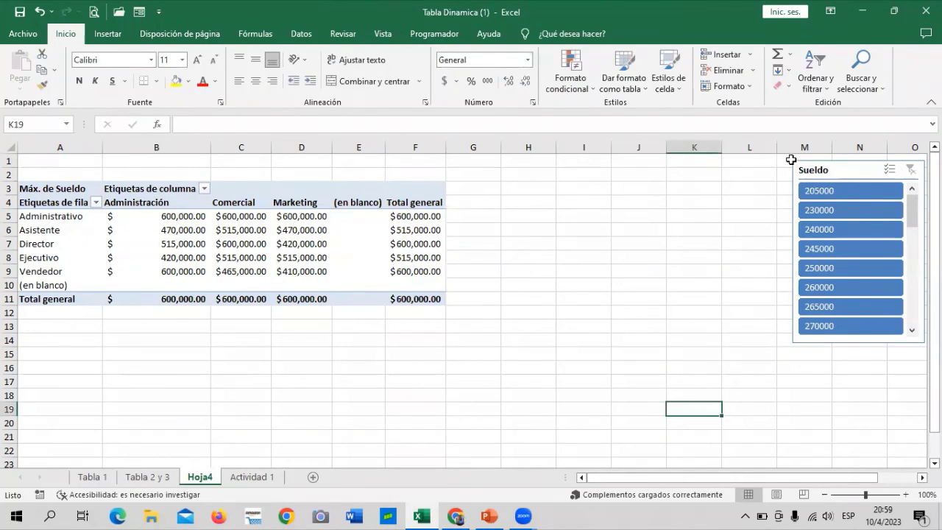
{"action": "left_click", "coordinate": [845, 165]}
{"action": "key", "text": "Delete"}
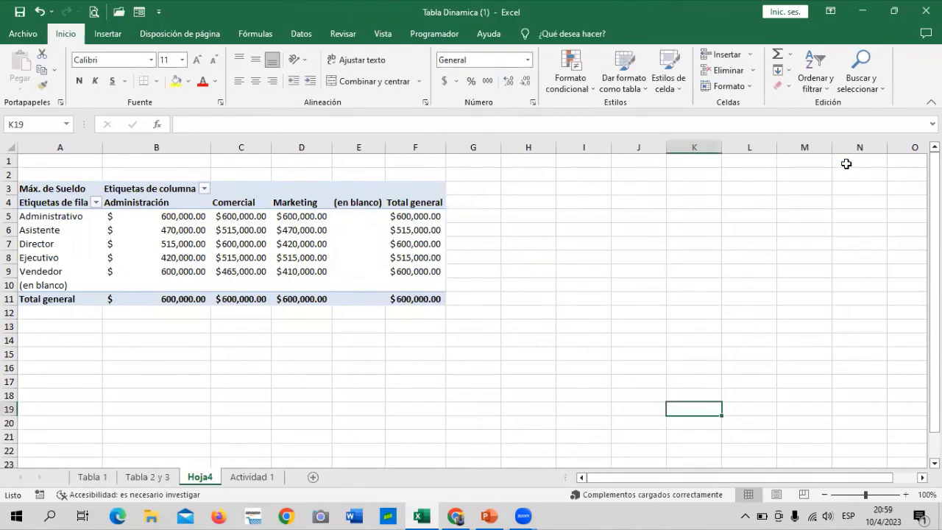
{"action": "left_click", "coordinate": [572, 258]}
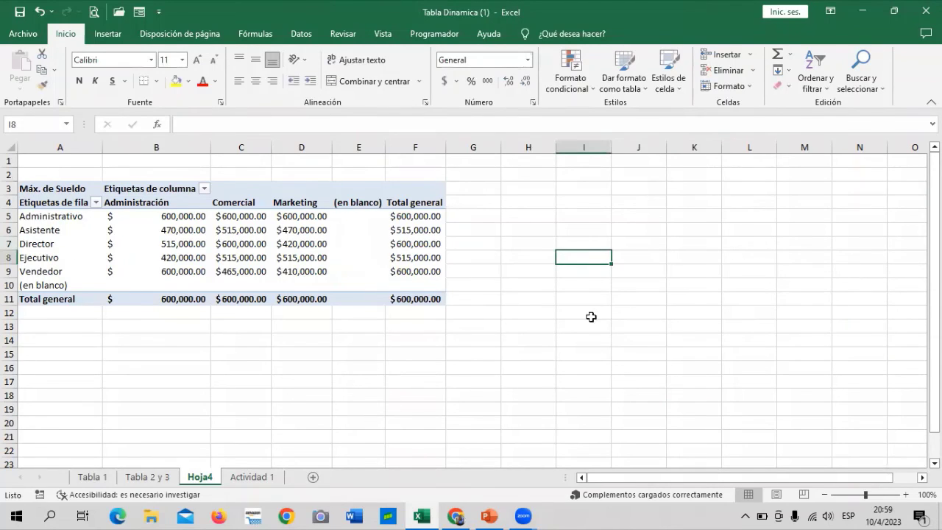
{"action": "mouse_move", "coordinate": [437, 265]}
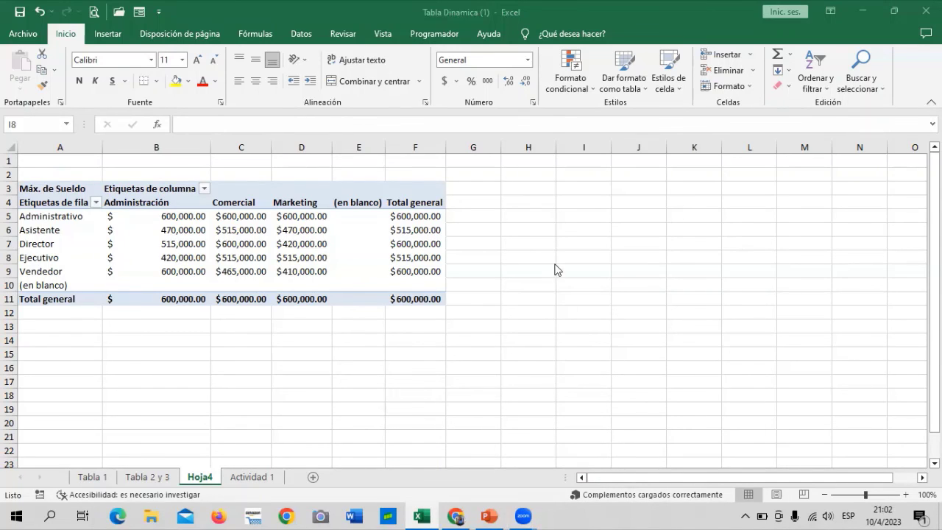
{"action": "left_click", "coordinate": [541, 201]}
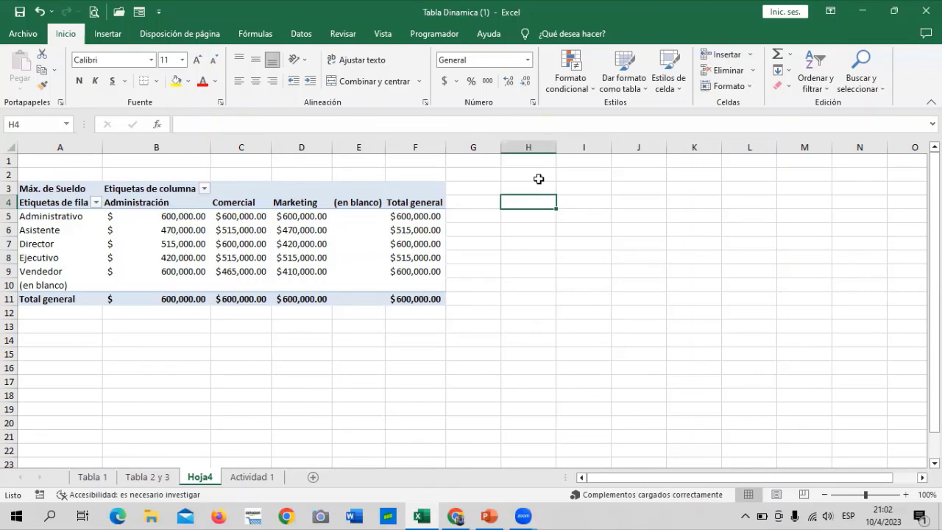
{"action": "left_click", "coordinate": [584, 282]}
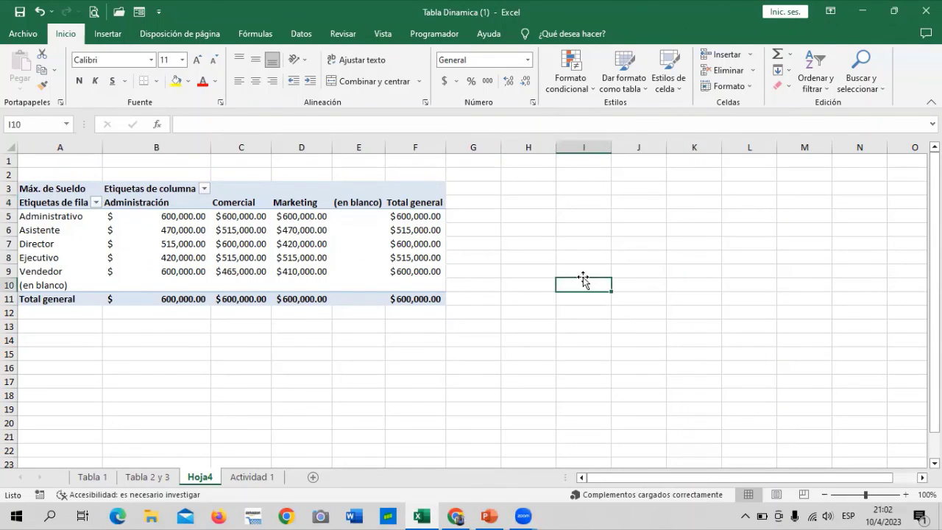